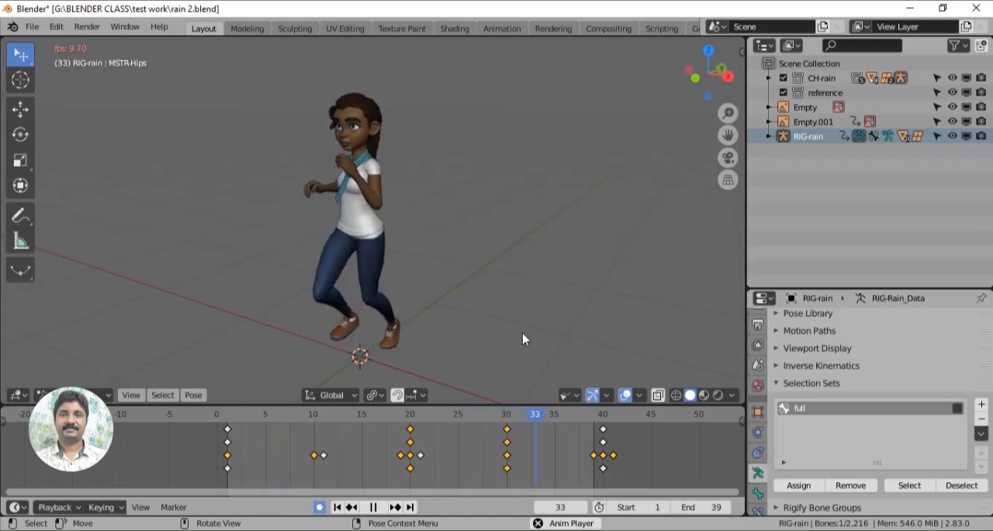
- Make armature and empty objects visible in the viewport while the run animation plays
middle_click_drag(522, 333, 443, 334)
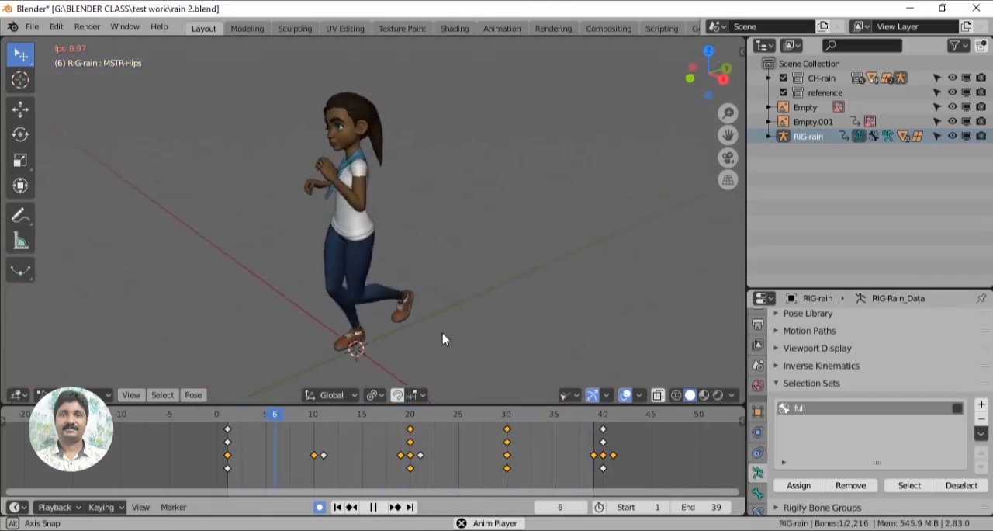
left_click(573, 395)
left_click(591, 270)
middle_click_drag(664, 295, 551, 294)
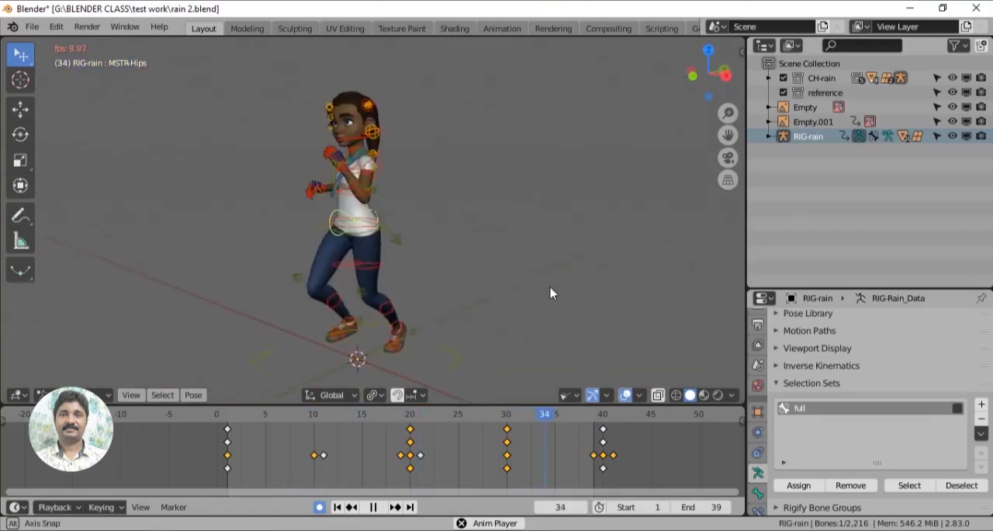
left_click(568, 395)
left_click(591, 304)
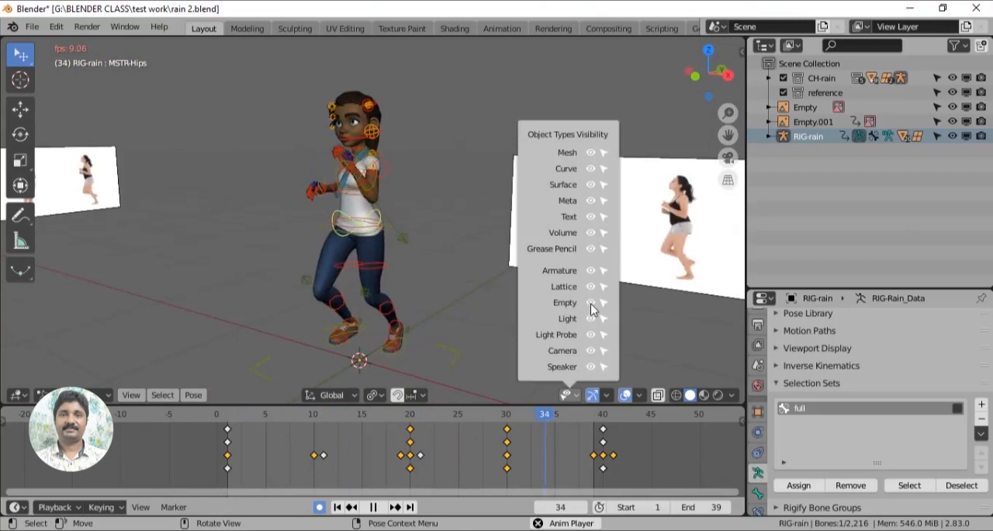
middle_click_drag(531, 324, 277, 321)
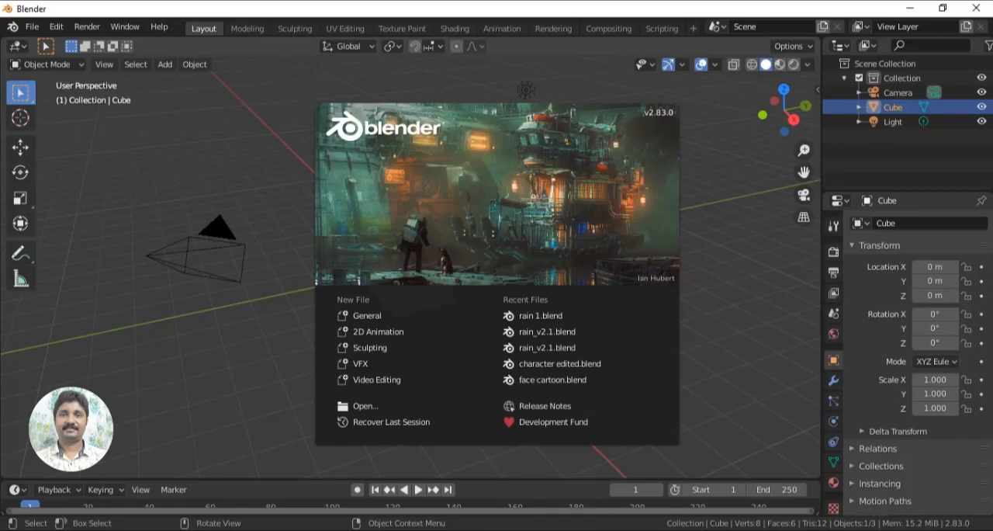
- Switch to the browser, open the Blender Cloud site from the Google results, and review the 'Hi, my name is Amy' animation test page
mouse_move(447, 530)
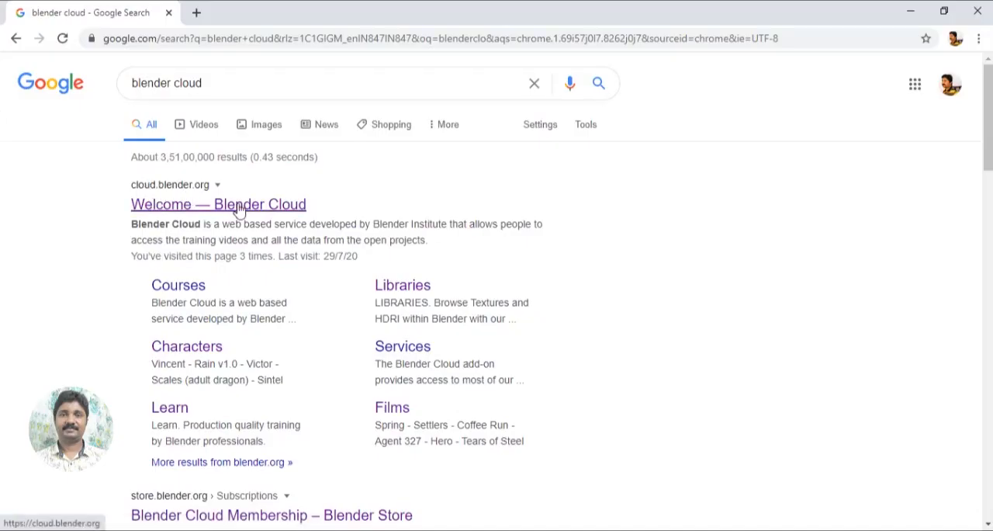
left_click(239, 207)
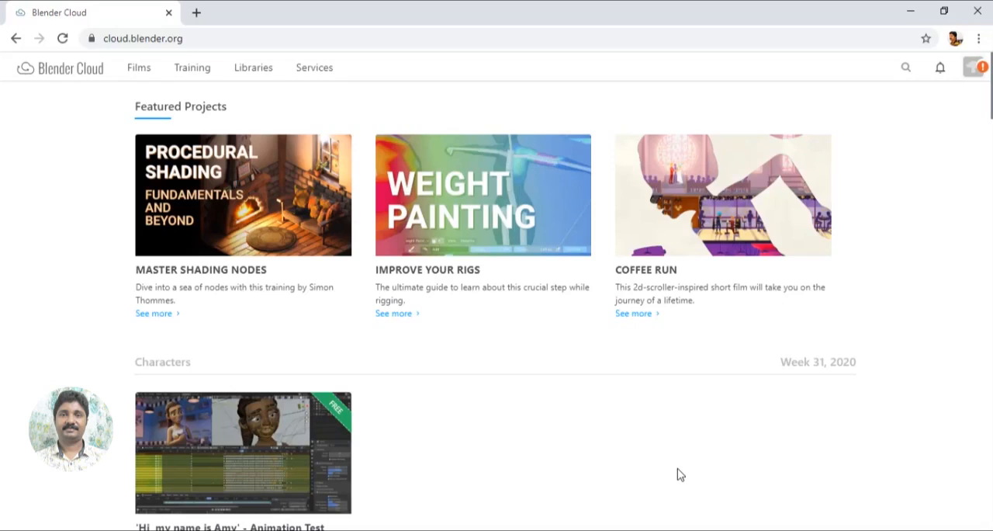
scroll(270, 371, "down", 2)
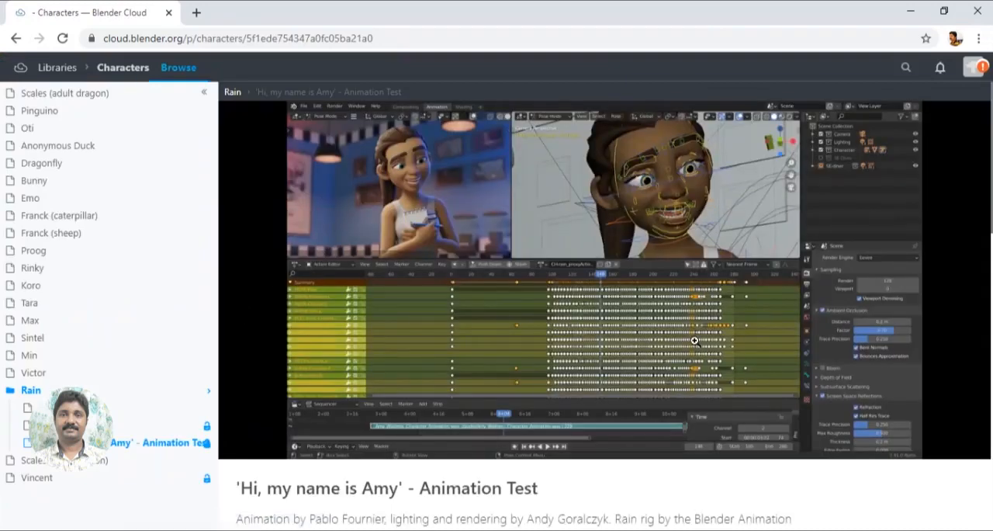
scroll(695, 340, "down", 6)
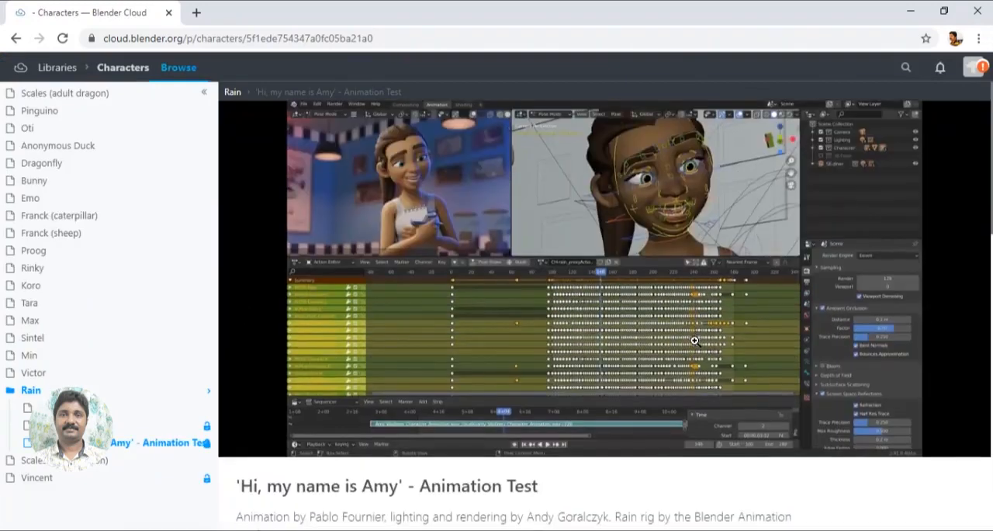
scroll(656, 312, "up", 1)
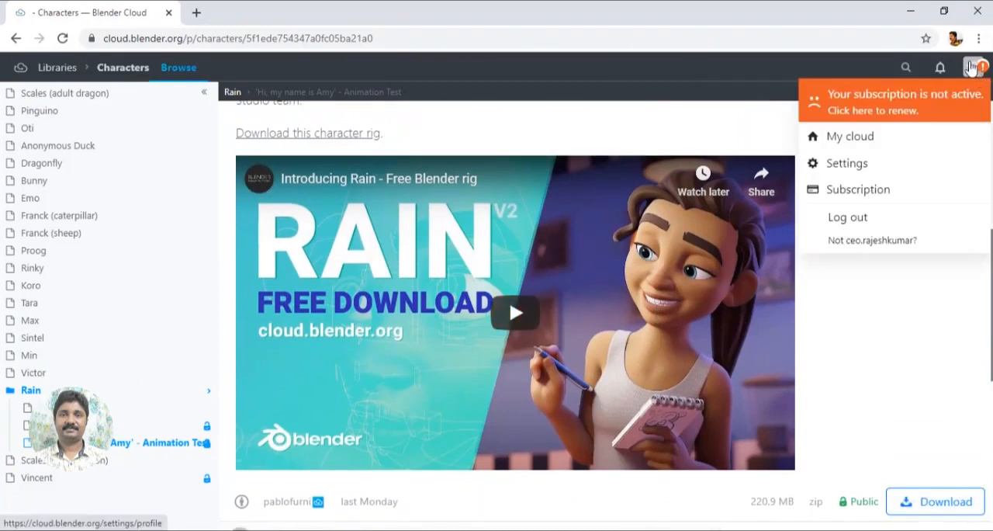
mouse_move(968, 67)
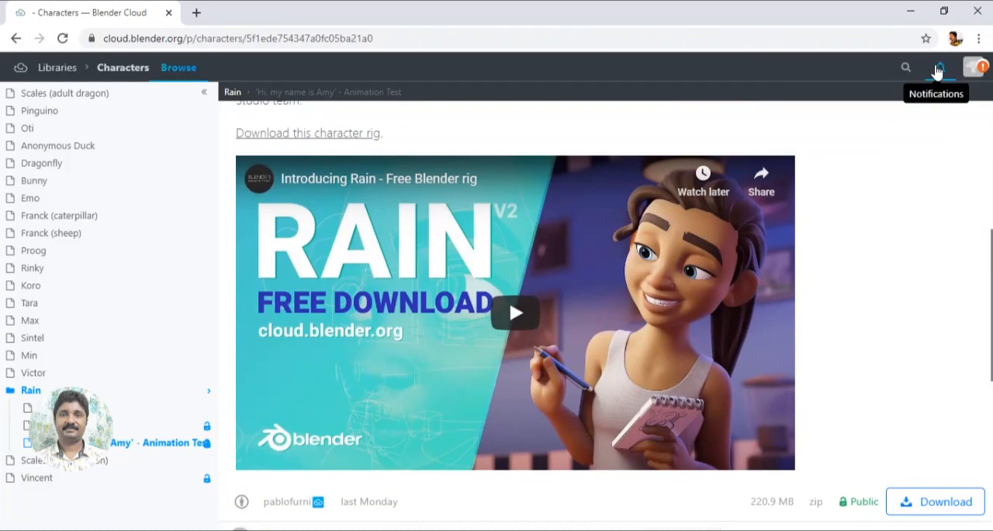
scroll(497, 233, "up", 5)
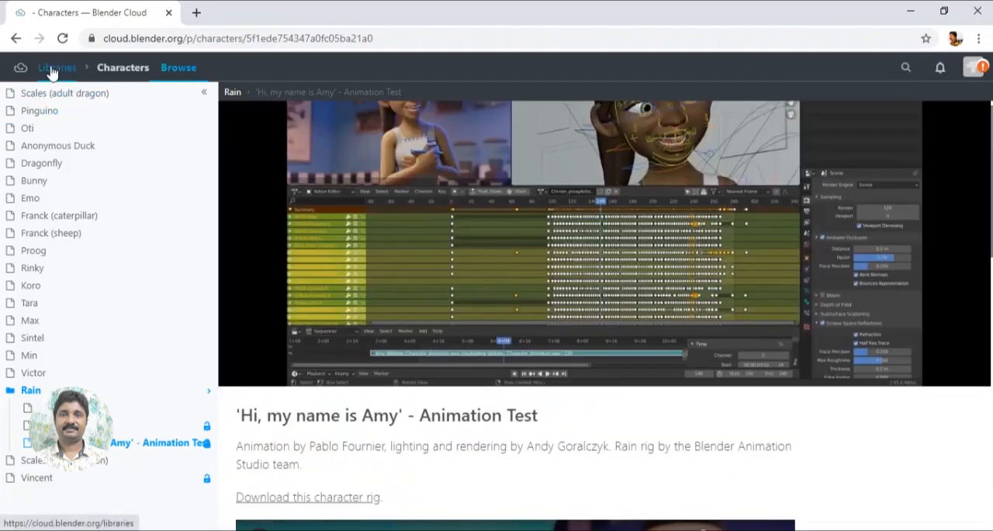
- Go to the Blender Cloud libraries and open the full Characters library
left_click(51, 70)
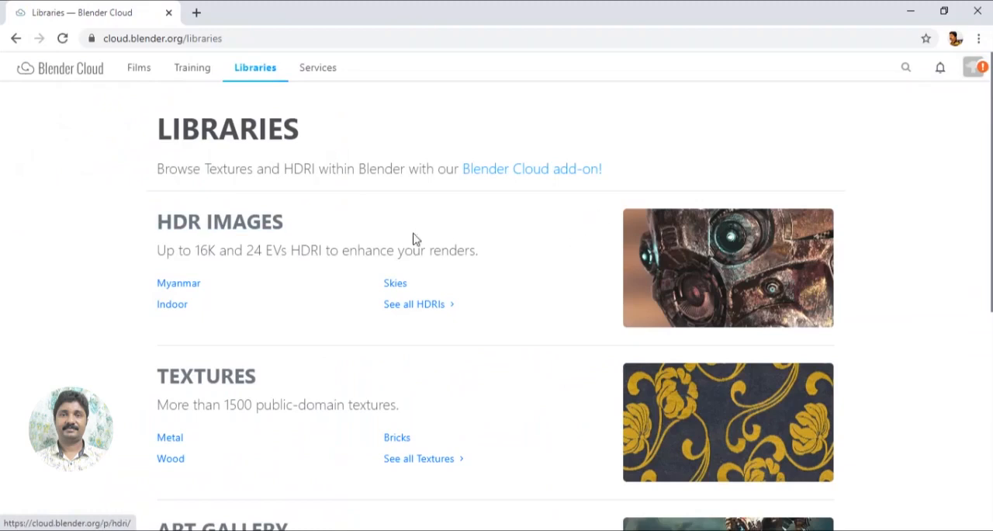
scroll(450, 344, "down", 3)
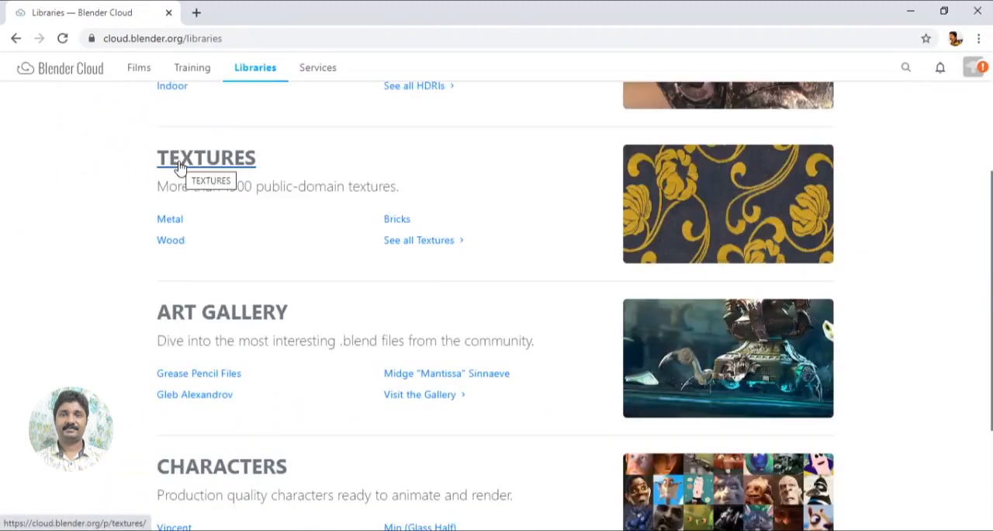
scroll(357, 280, "down", 3)
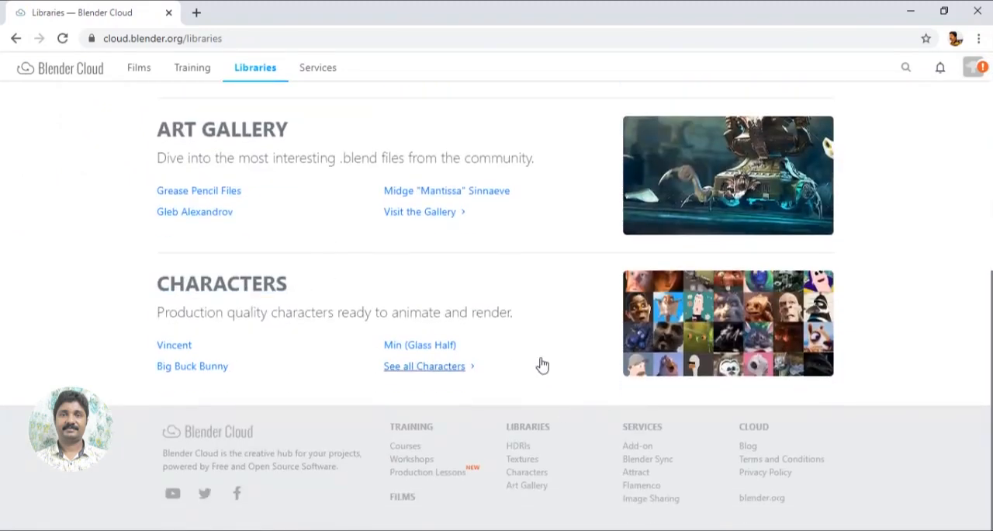
left_click(565, 364)
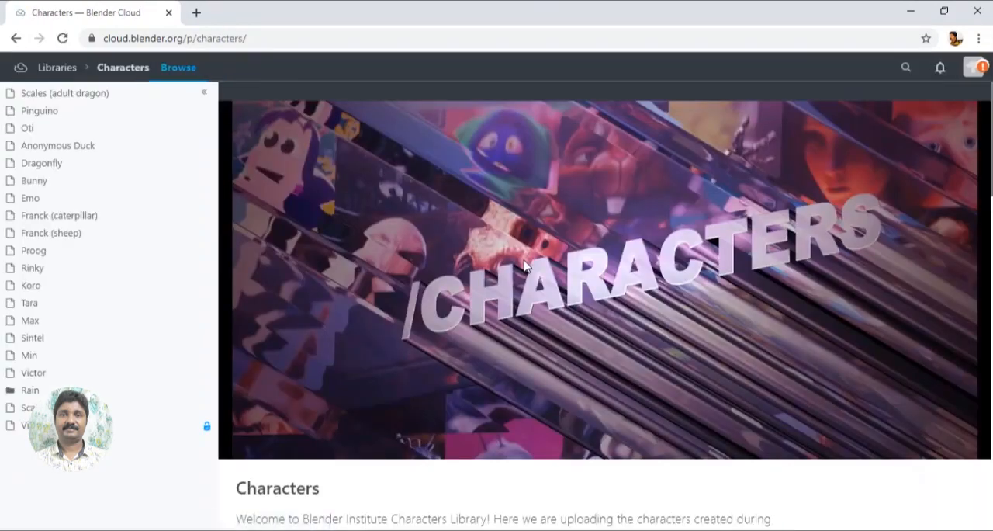
- Open the Rain v2.0 character page and download the rig's zip file
scroll(525, 266, "down", 12)
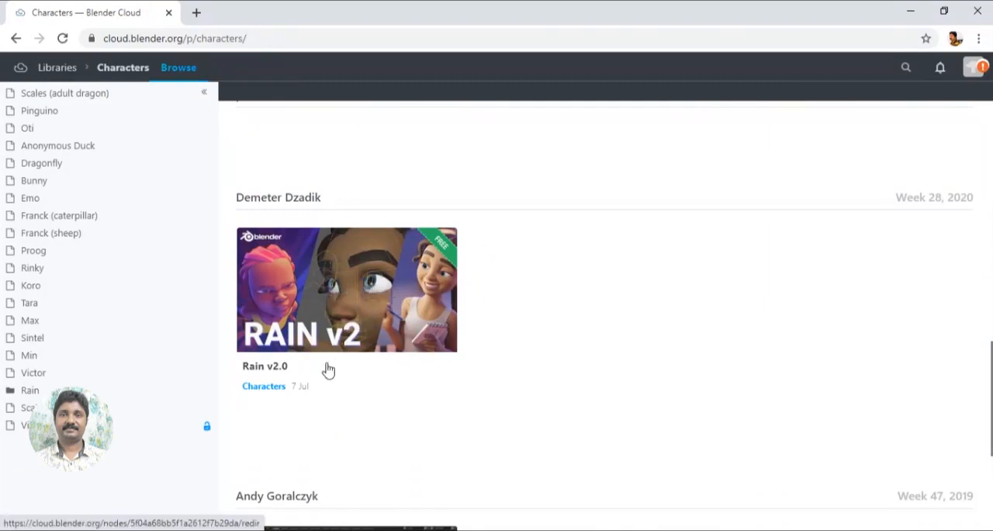
left_click(282, 367)
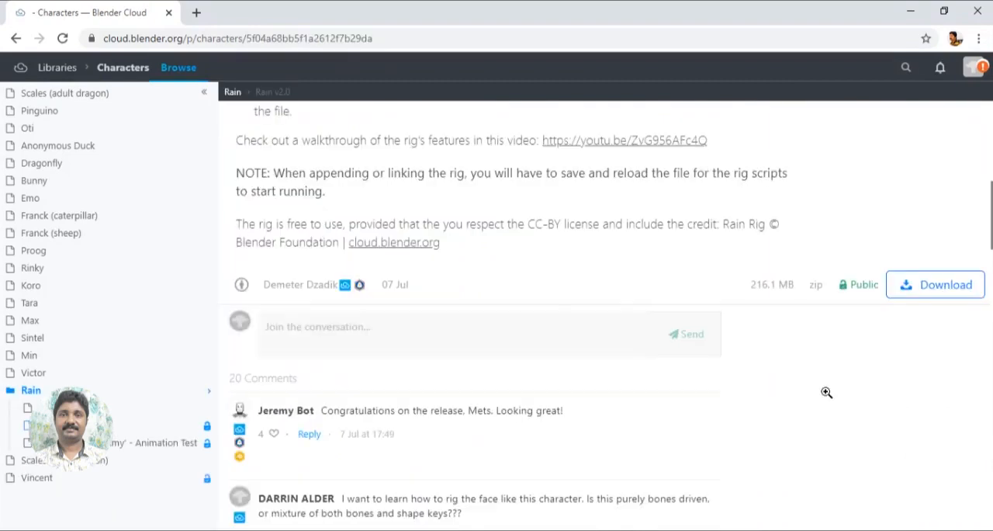
left_click(922, 302)
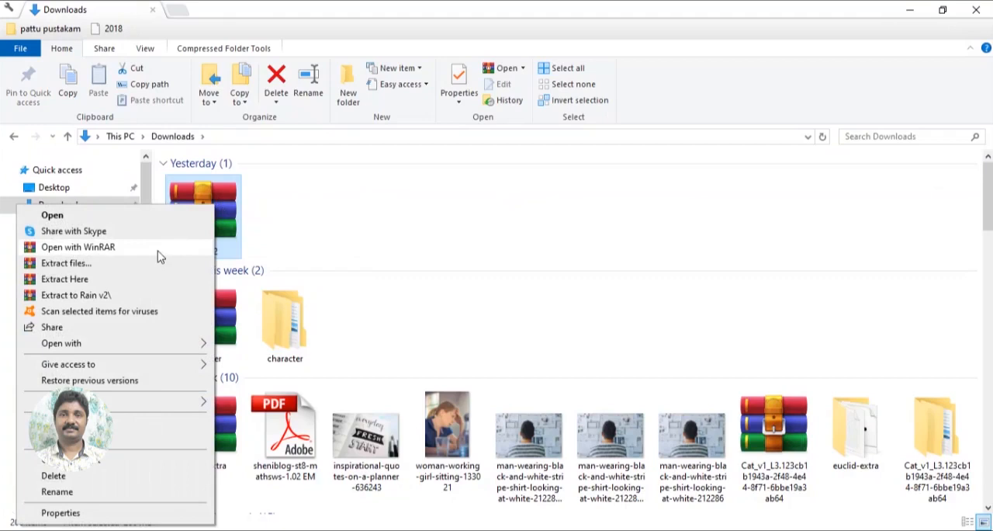
- Extract the downloaded Rain v2 archive into its own folder and open its maps folder
left_click(107, 296)
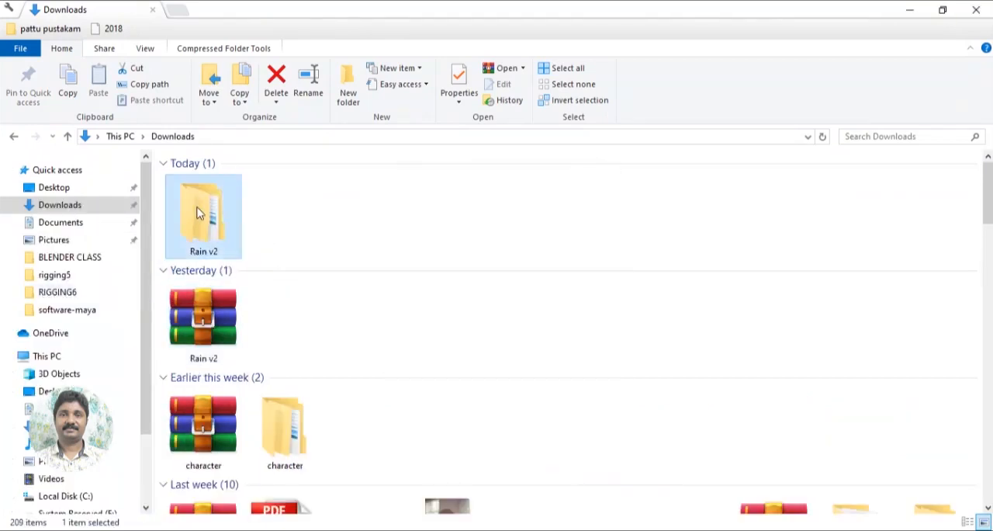
double_click(197, 212)
double_click(196, 181)
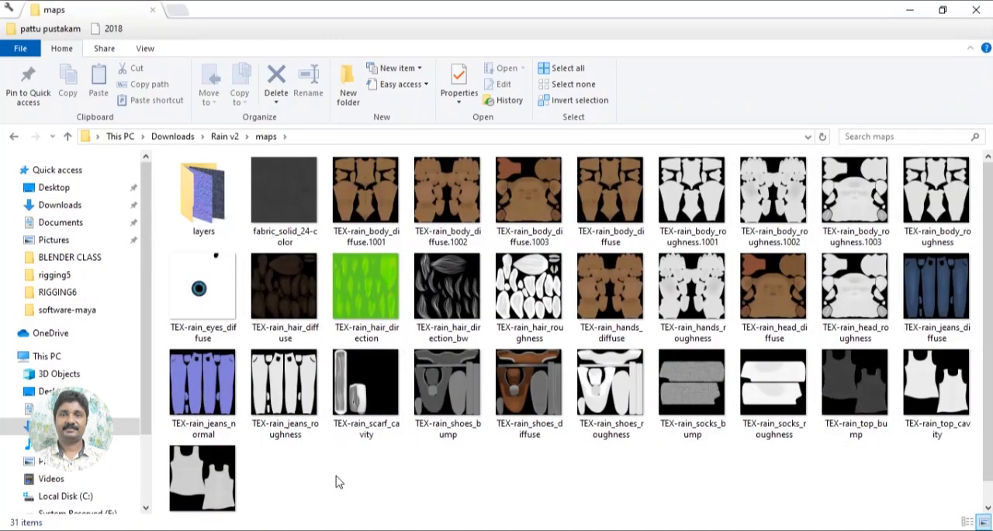
- Switch to Blender, open rain_v2.1.blend from the Rain v2 folder, and inspect the rigged character
key("alt+Tab")
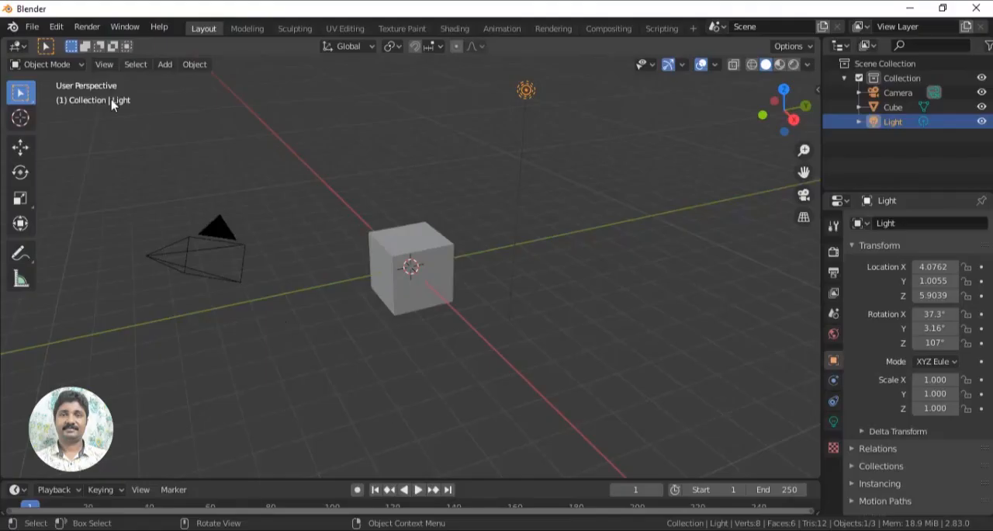
left_click(32, 26)
left_click(46, 60)
double_click(357, 148)
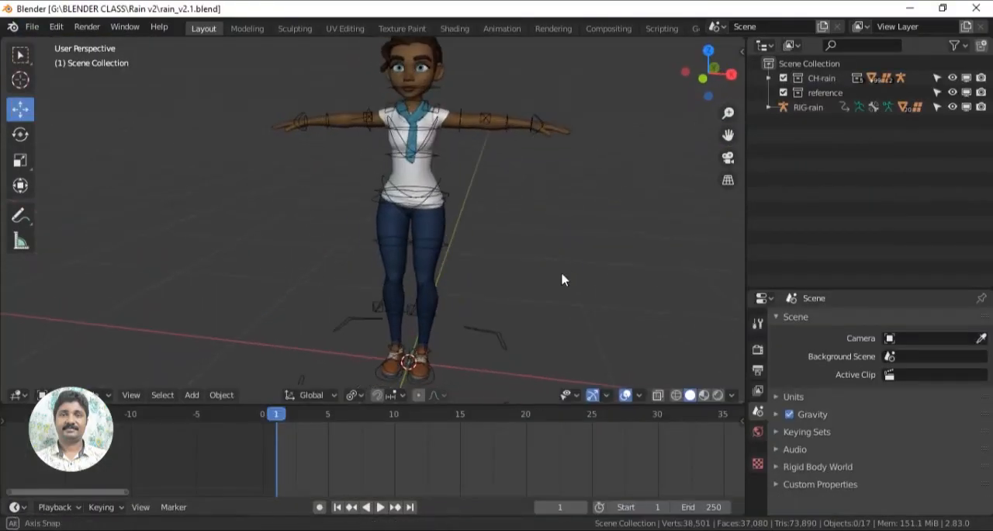
scroll(566, 277, "down", 2)
middle_click_drag(548, 277, 470, 290)
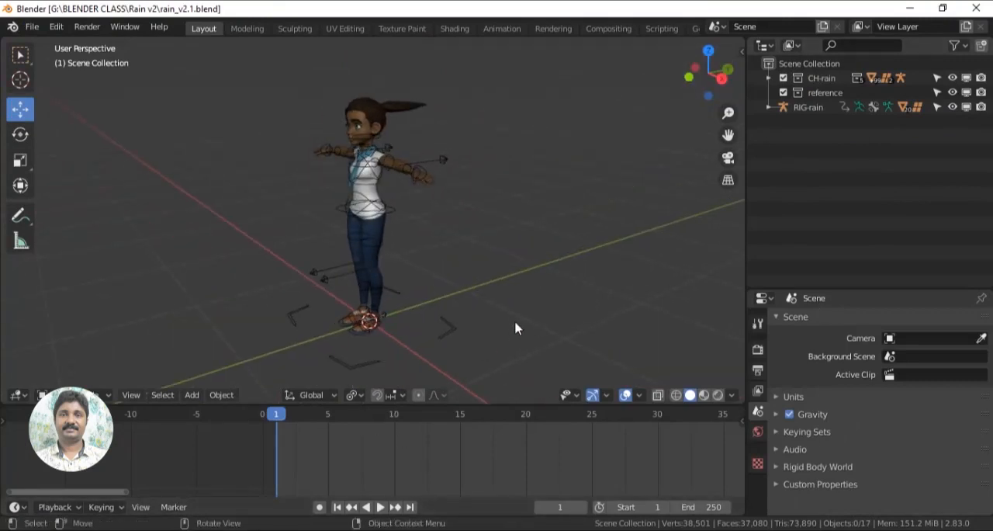
mouse_move(520, 319)
middle_mouse_down()
mouse_move(551, 326)
mouse_move(516, 332)
middle_mouse_up()
scroll(553, 326, "up", 2)
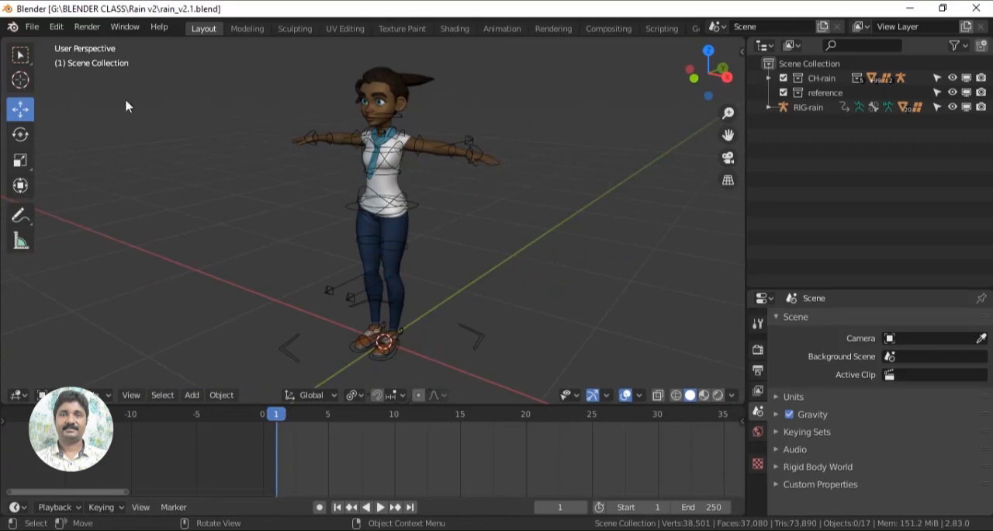
- Save the scene under the new name rain 1.blend in the test work folder
left_click(32, 27)
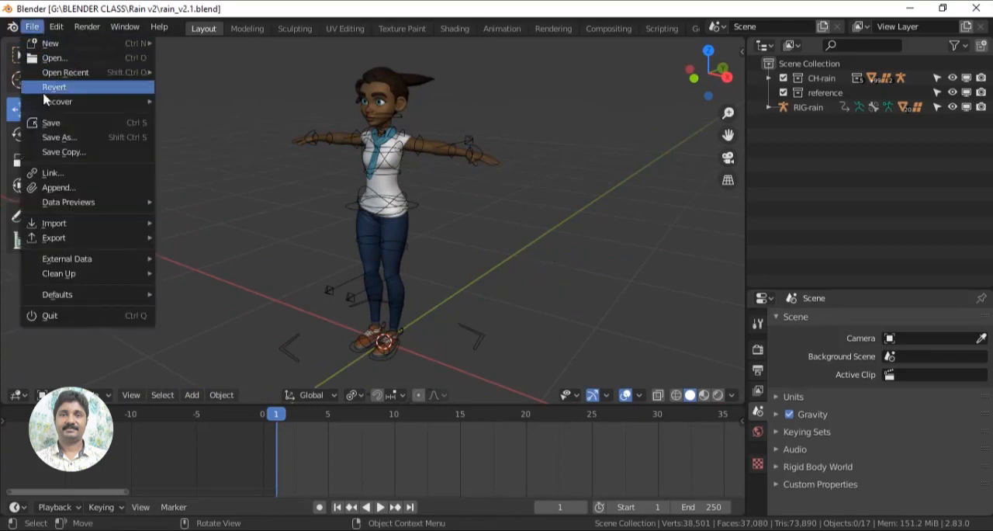
left_click(54, 136)
left_click(343, 146)
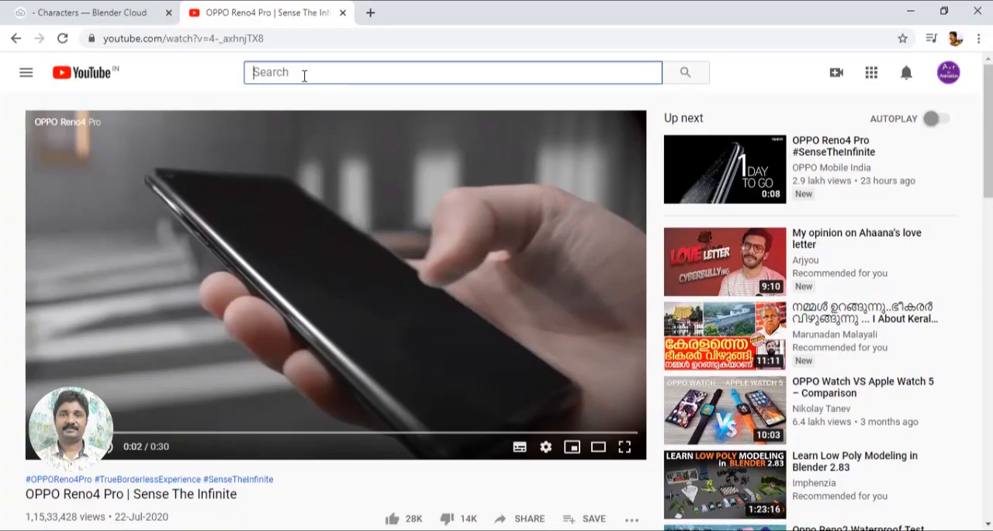
- Search YouTube for "animation reference videos" and look through the results
type("animation reference")
left_click(361, 137)
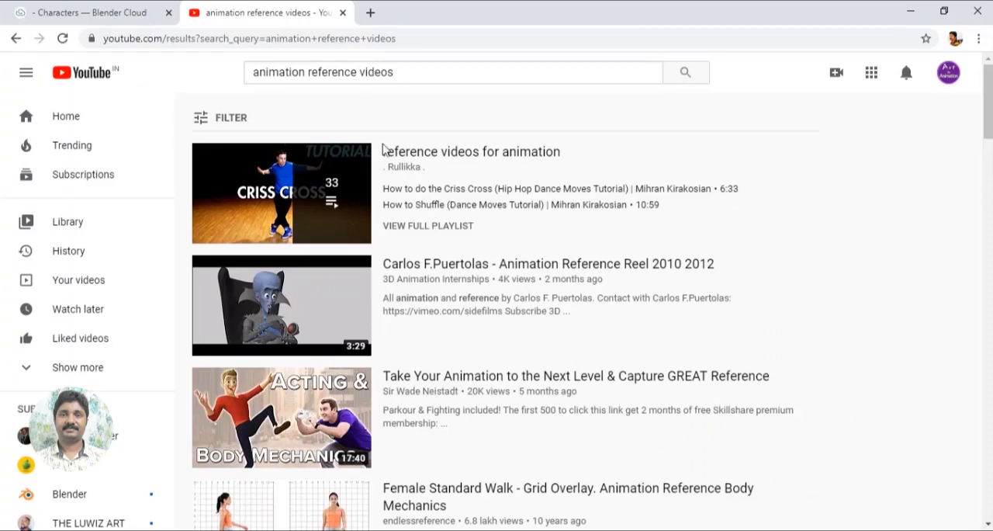
scroll(403, 250, "down", 8)
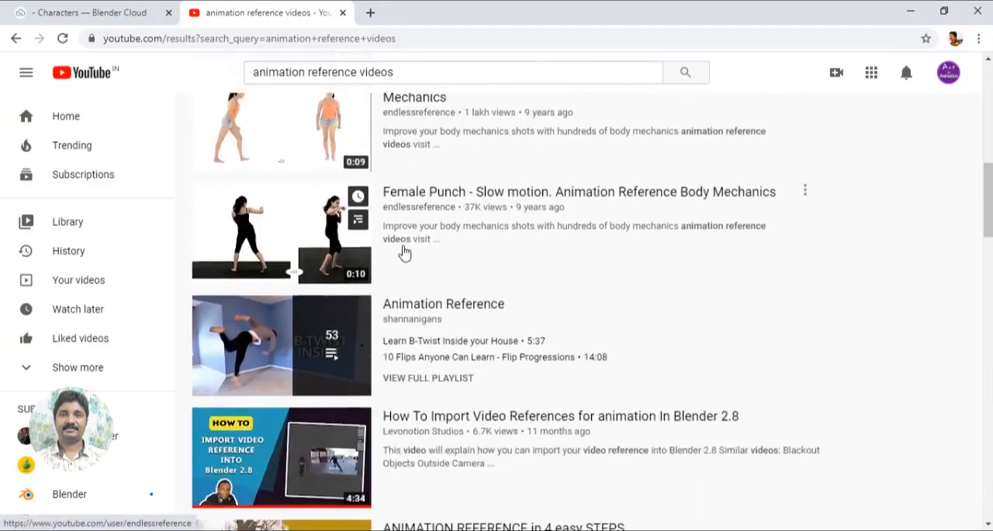
scroll(403, 251, "down", 7)
scroll(403, 251, "up", 5)
scroll(403, 251, "up", 4)
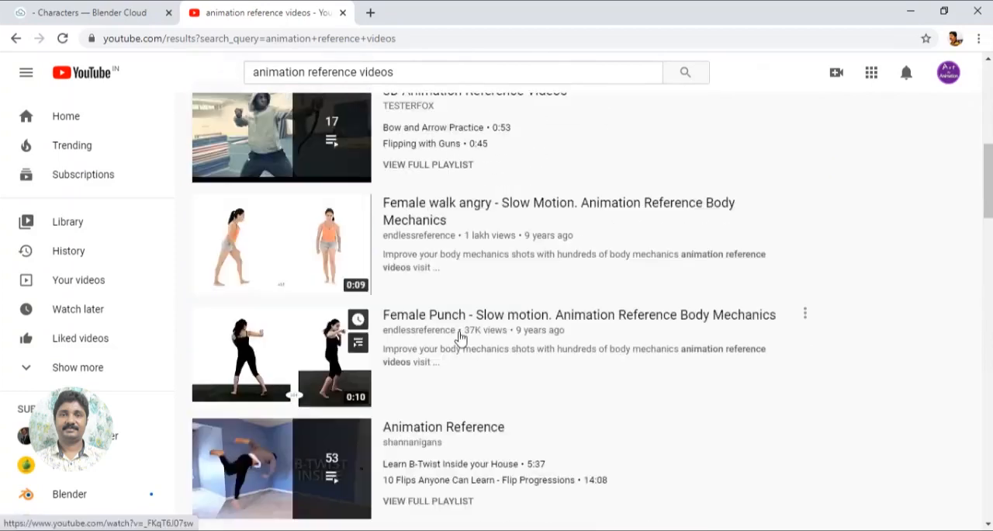
- Open the 'Female walk angry - Slow Motion' video and go from it to the endlessreference channel's videos
left_click(419, 219)
scroll(390, 297, "down", 1)
left_click(124, 405)
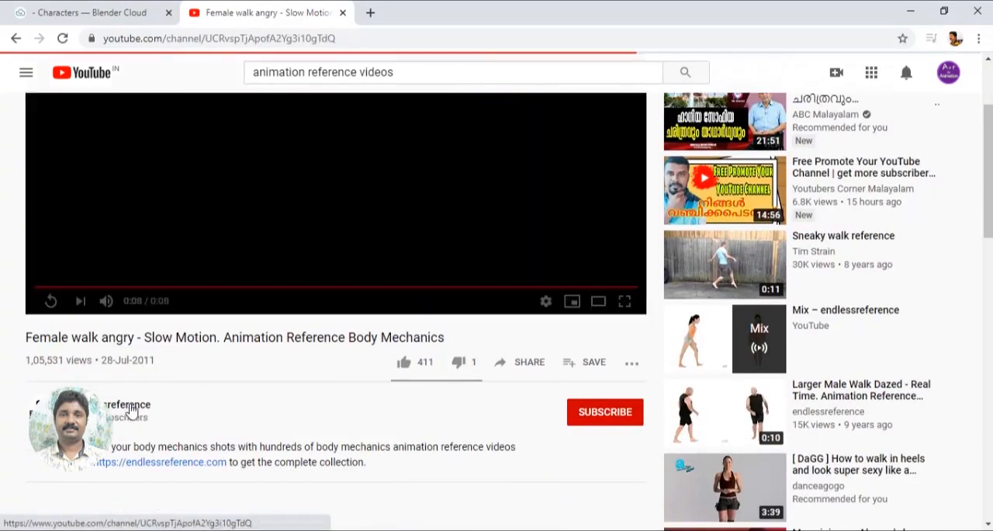
left_click(373, 314)
- Browse the endlessreference uploads and open the 'Endless Reference - Animation Body Mechanics' video
scroll(668, 418, "down", 5)
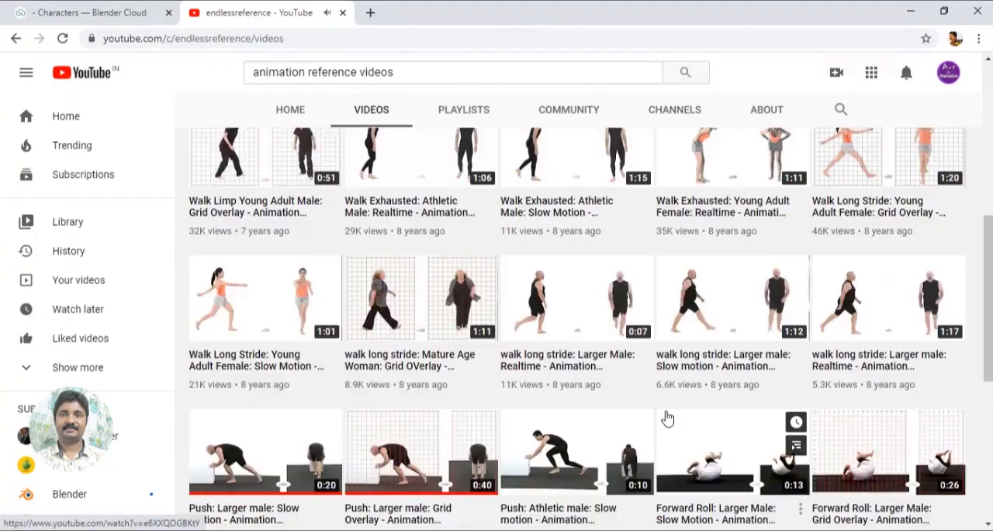
scroll(669, 419, "down", 15)
scroll(668, 418, "down", 3)
scroll(665, 415, "up", 20)
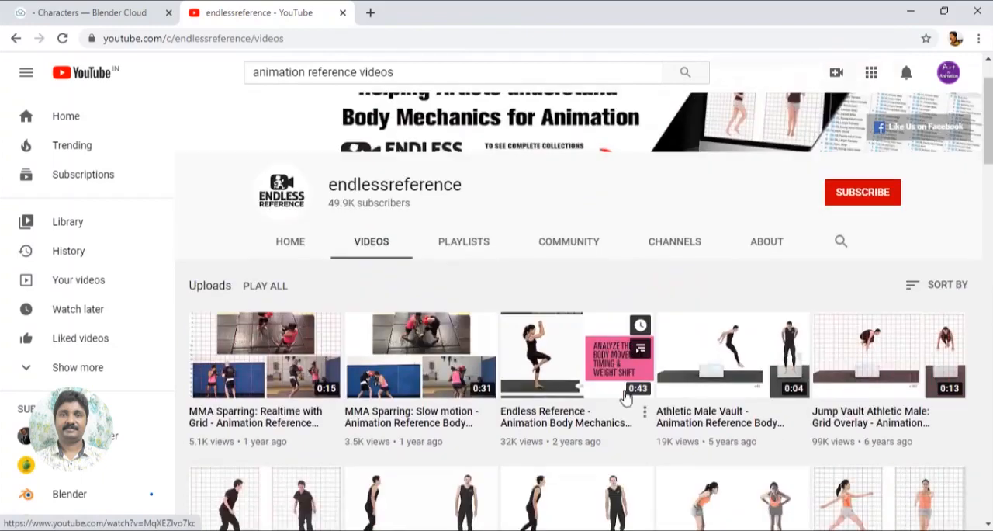
left_click(539, 363)
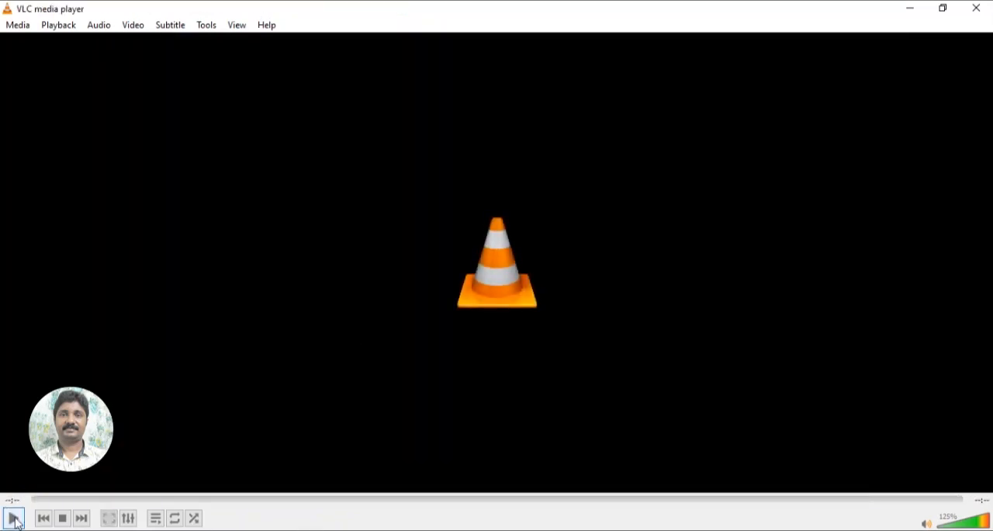
- Pause the half-speed female jog reference video in VLC and return to the rain 1.blend scene in Blender to view the character from the front
left_click(15, 519)
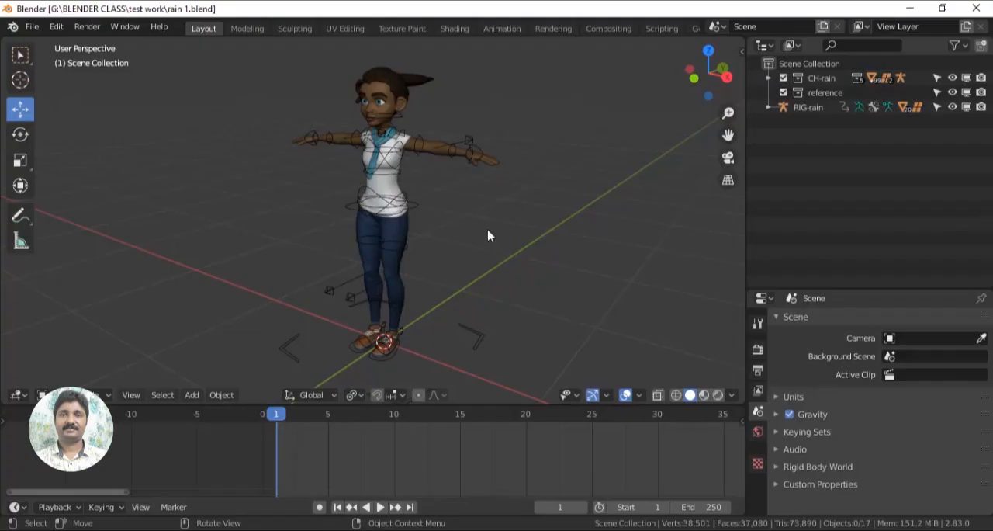
middle_click_drag(488, 233, 617, 301)
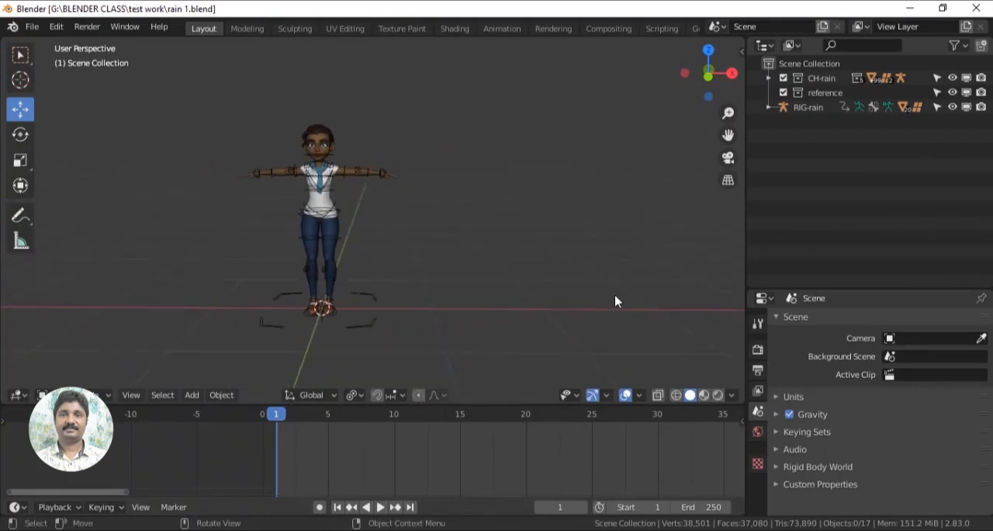
mouse_move(540, 288)
middle_mouse_down()
mouse_move(523, 281)
mouse_move(545, 271)
mouse_move(549, 282)
middle_mouse_up()
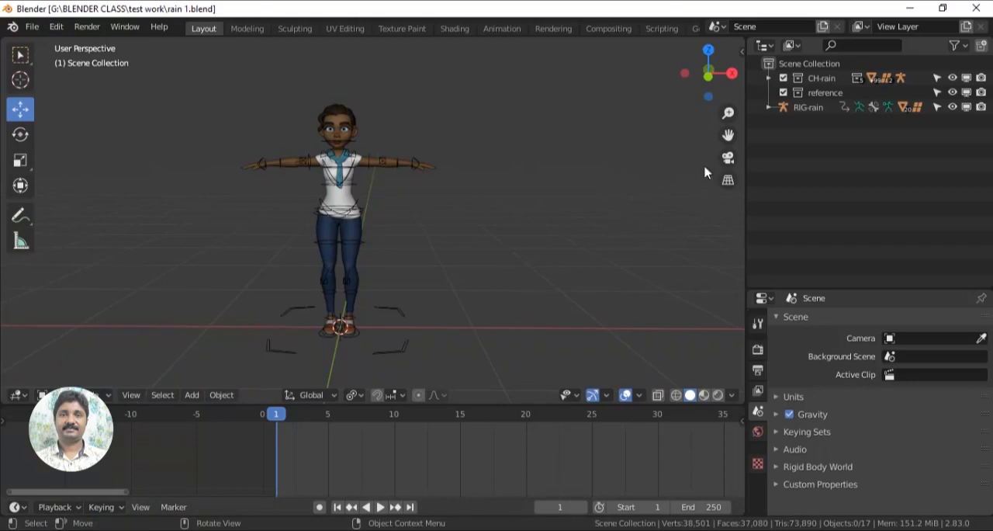
- Add an image empty at the character's feet
right_click(259, 402)
key("shift+a")
mouse_move(187, 197)
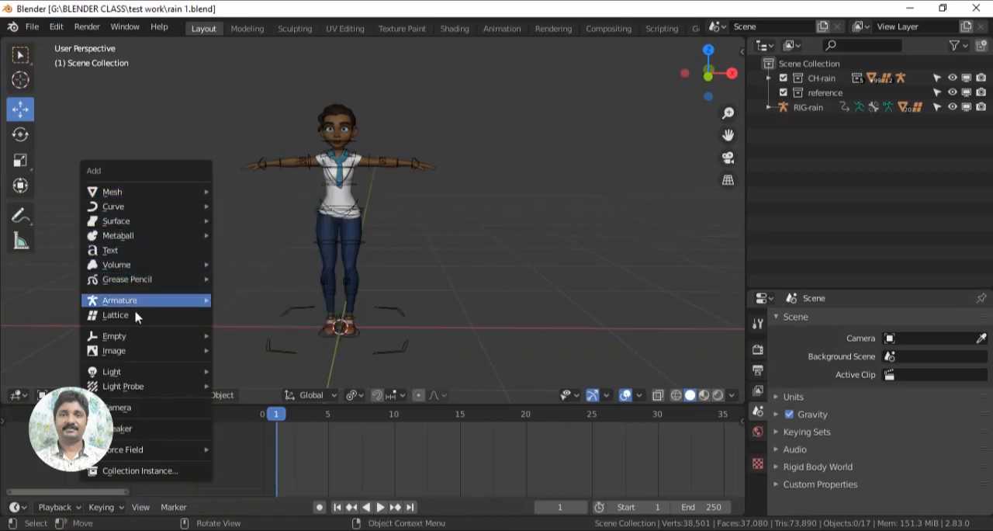
left_click(193, 397)
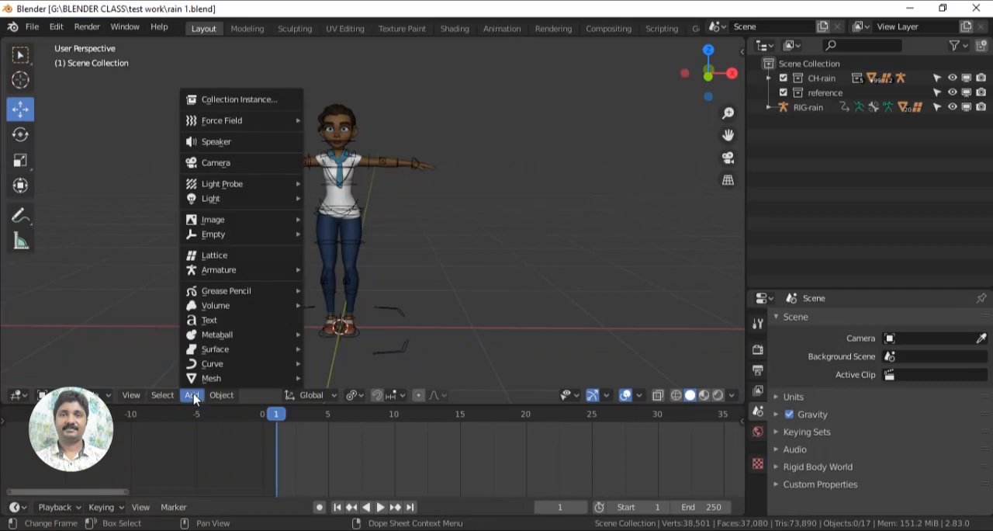
mouse_move(225, 237)
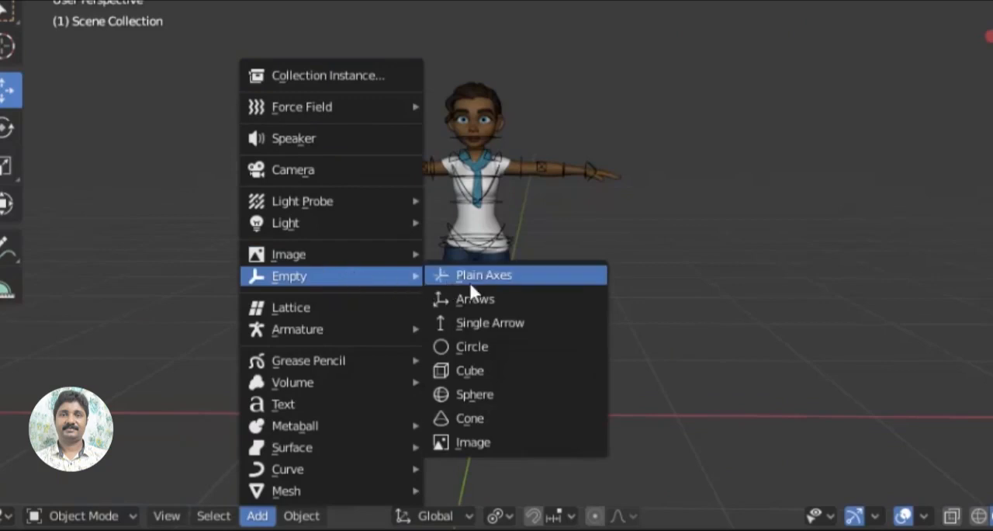
left_click(525, 444)
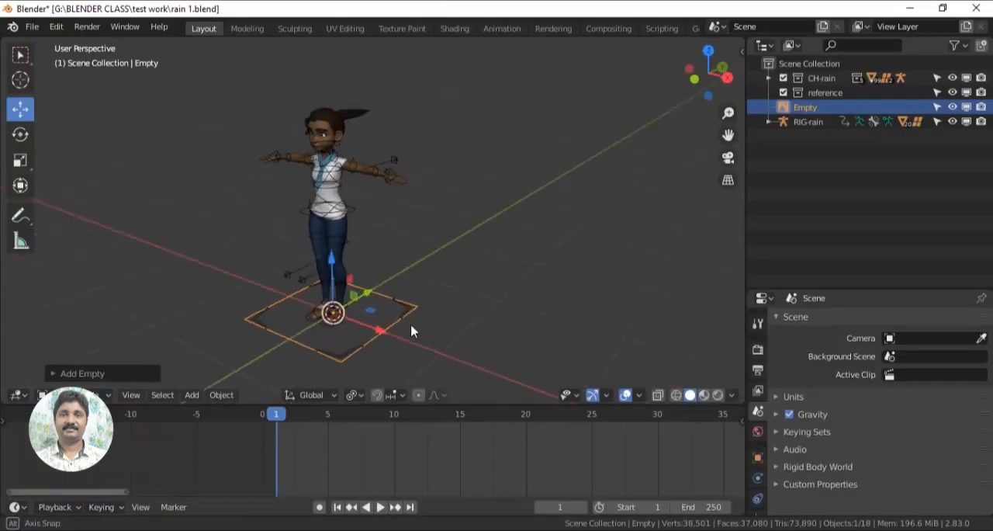
middle_click_drag(412, 331, 399, 333)
left_click_drag(376, 291, 448, 264)
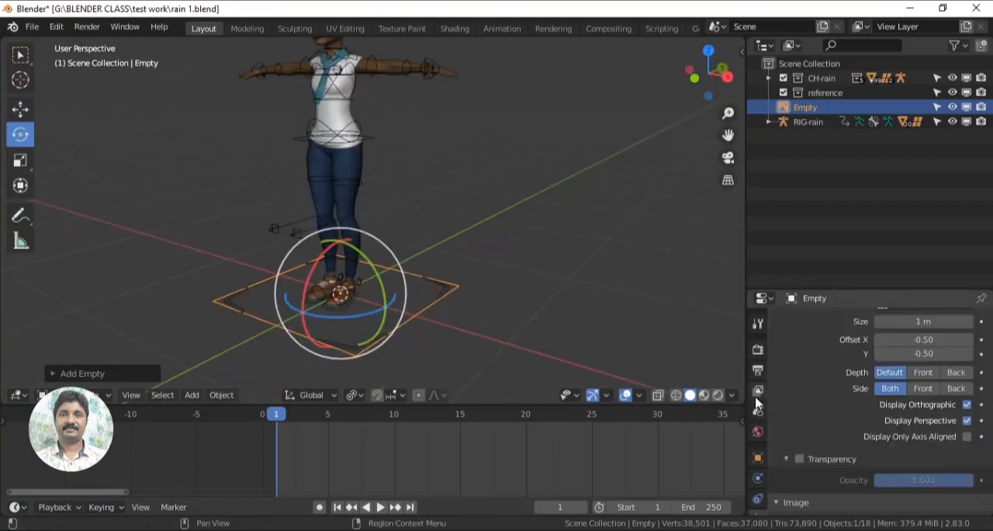
- Load 'Jog- young adult female- half speed - Animation Reference Body Mechanics.mp4' from the animation folder into the image empty
scroll(758, 403, "down", 3)
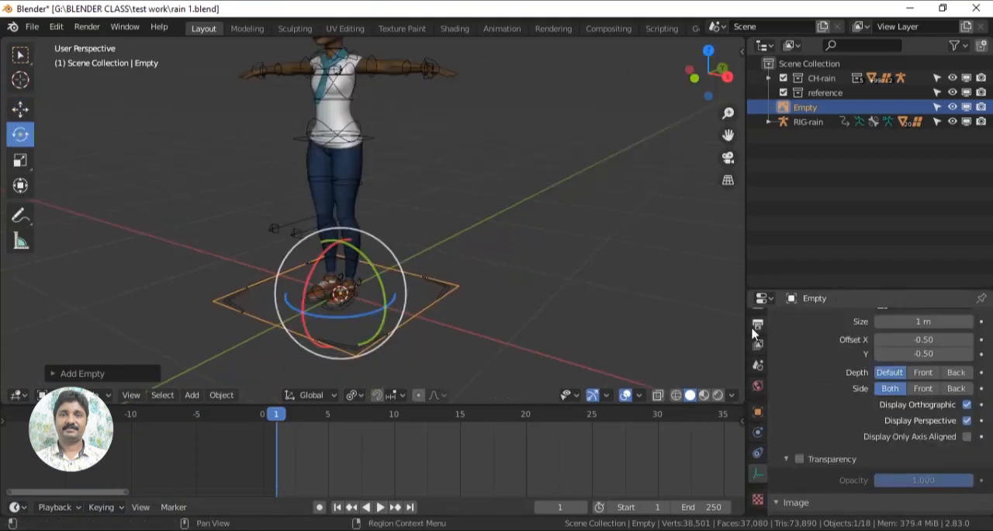
left_click(758, 501)
left_click(757, 473)
scroll(844, 409, "down", 2)
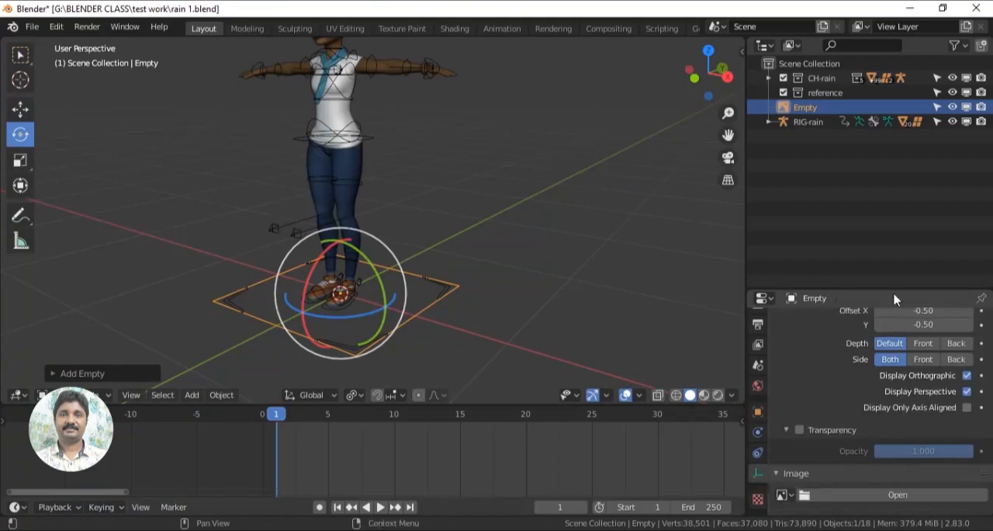
scroll(803, 377, "up", 2)
scroll(799, 427, "down", 2)
scroll(825, 351, "up", 3)
left_click(967, 333)
scroll(881, 472, "down", 4)
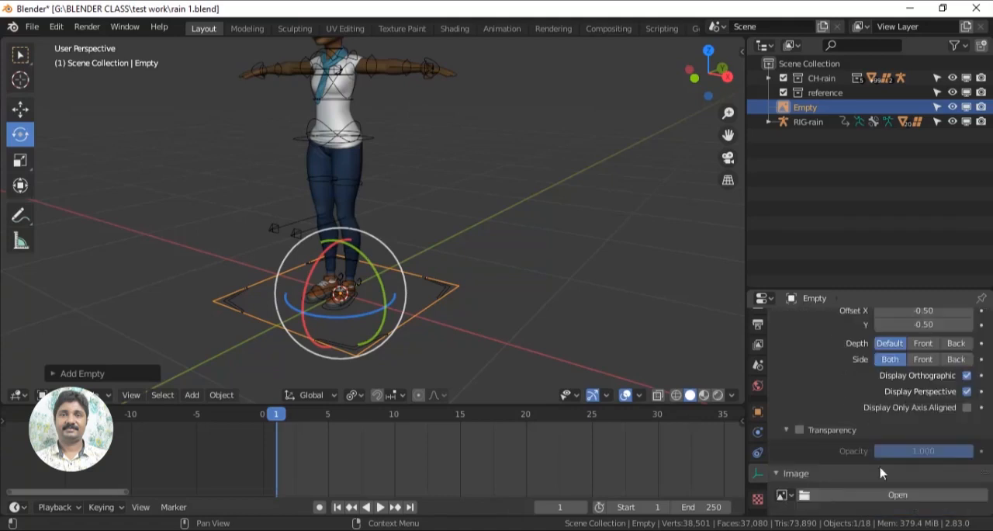
left_click(848, 501)
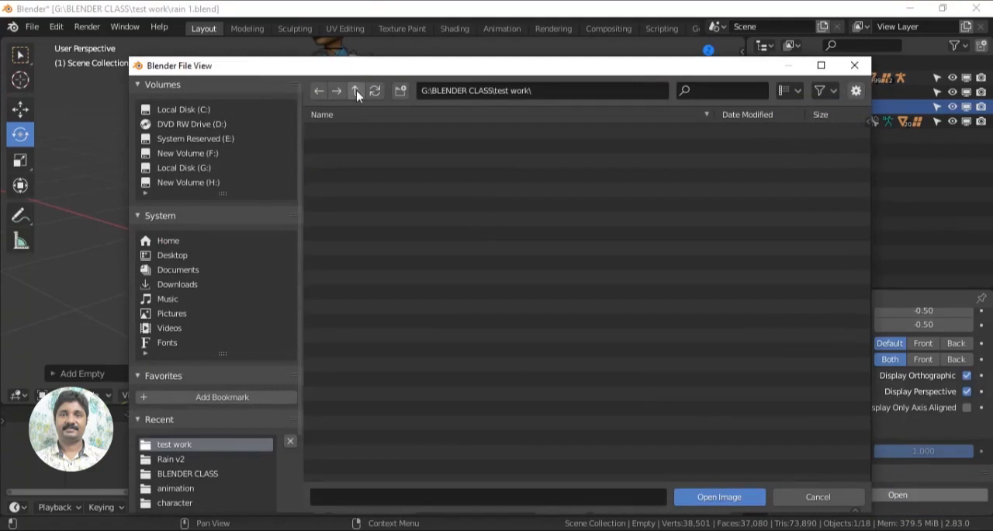
left_click(175, 488)
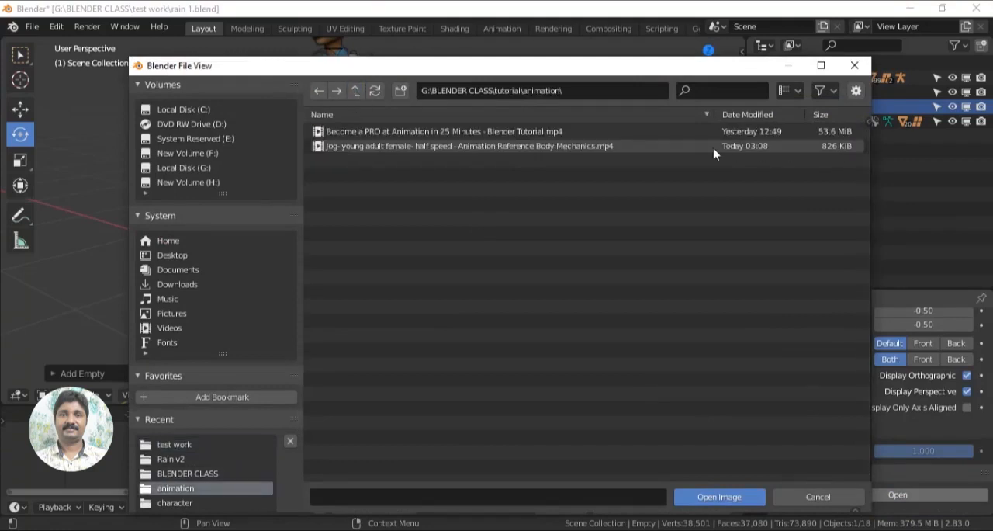
left_click(566, 147)
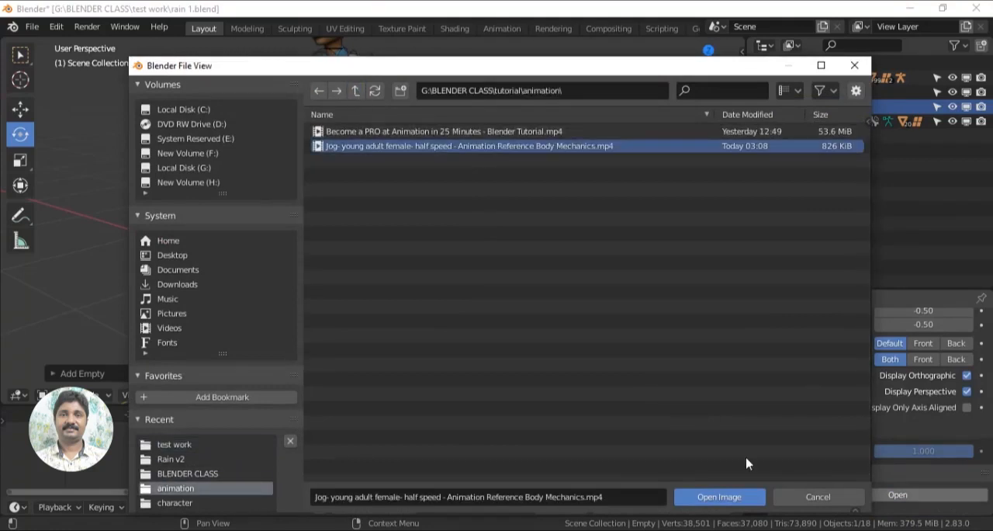
left_click(734, 500)
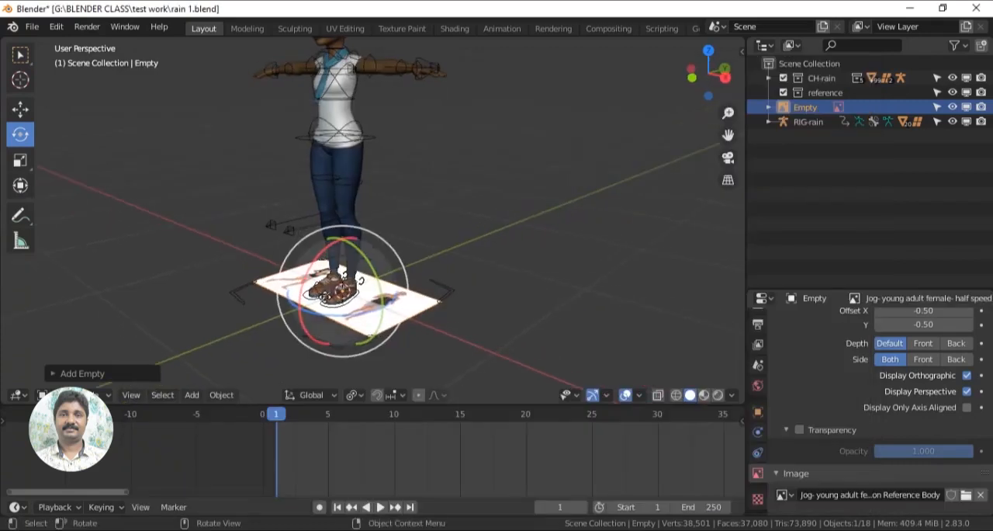
- Move the reference image about 1.72 m along Y behind the character and set its X rotation to 90°
left_click(20, 109)
left_click_drag(407, 318, 428, 327)
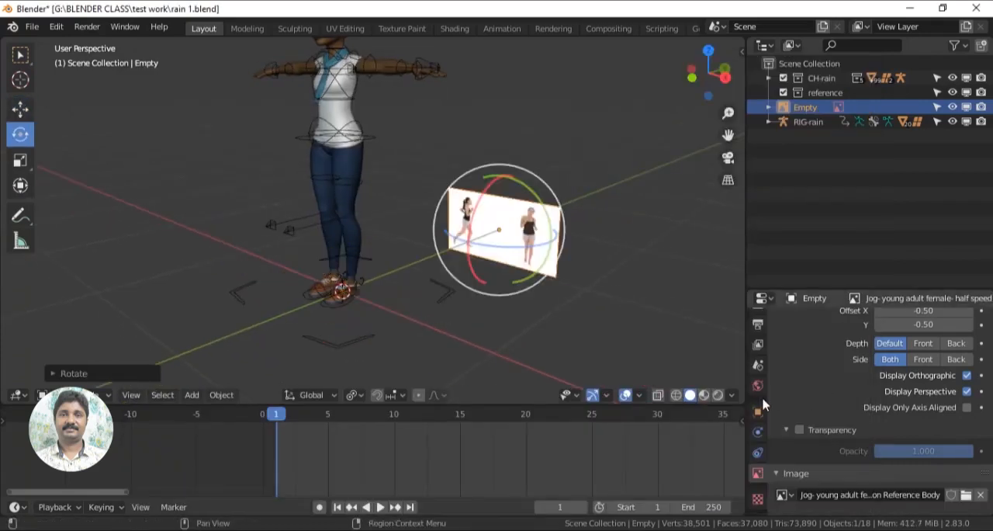
left_click(758, 413)
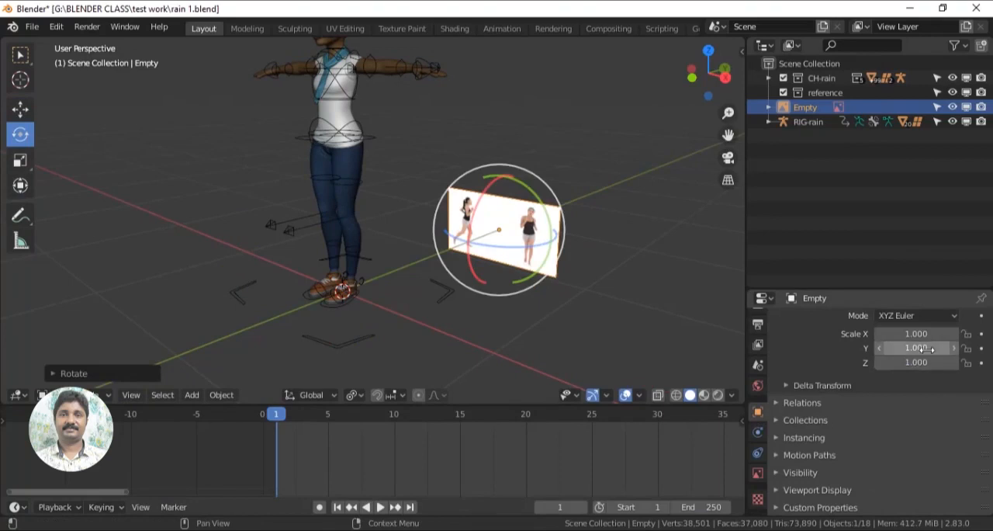
scroll(882, 417, "up", 4)
double_click(916, 385)
type("90")
key("Return")
- Place the reference image beside the character in the front view, at about X 1.13 m and Z 0.55 m
key("KP_1")
scroll(483, 351, "down", 2)
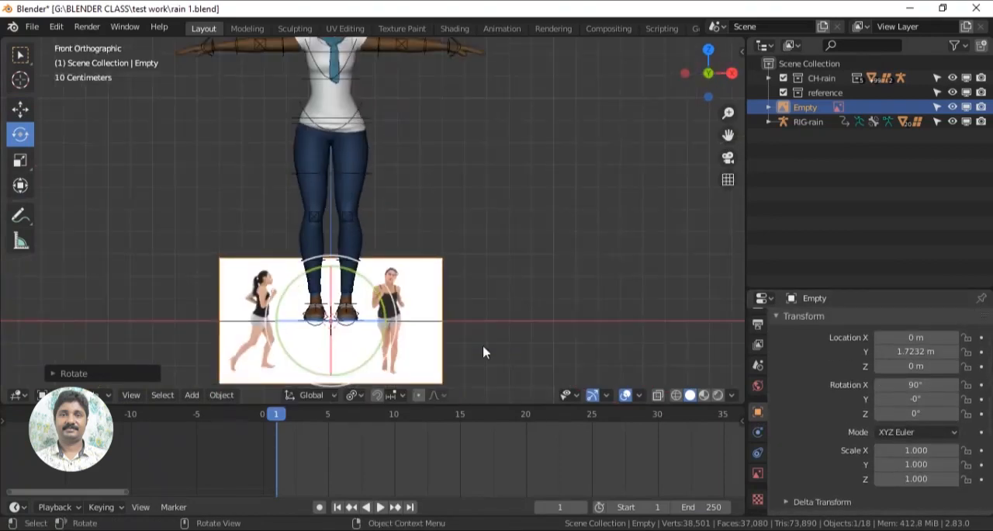
left_click(20, 109)
left_click_drag(338, 252, 338, 184)
key("g")
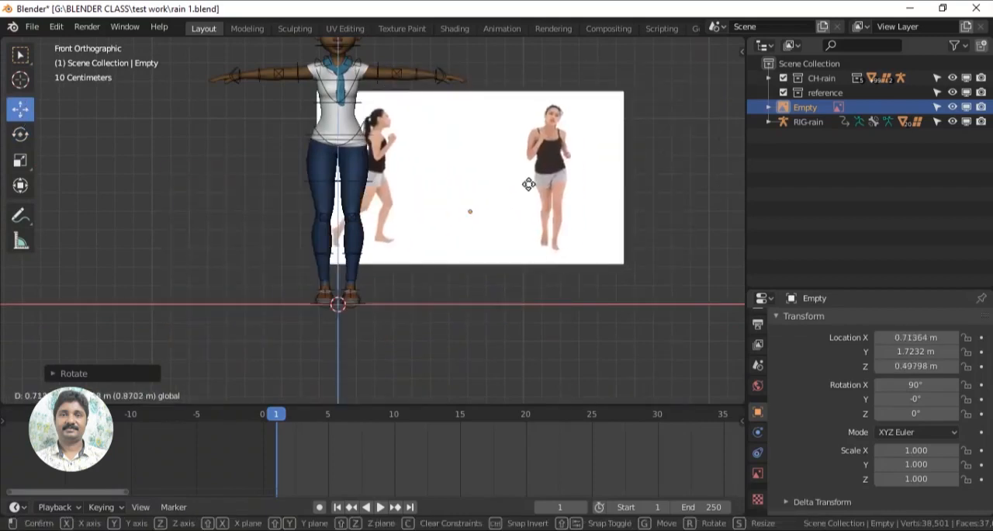
left_click(577, 175)
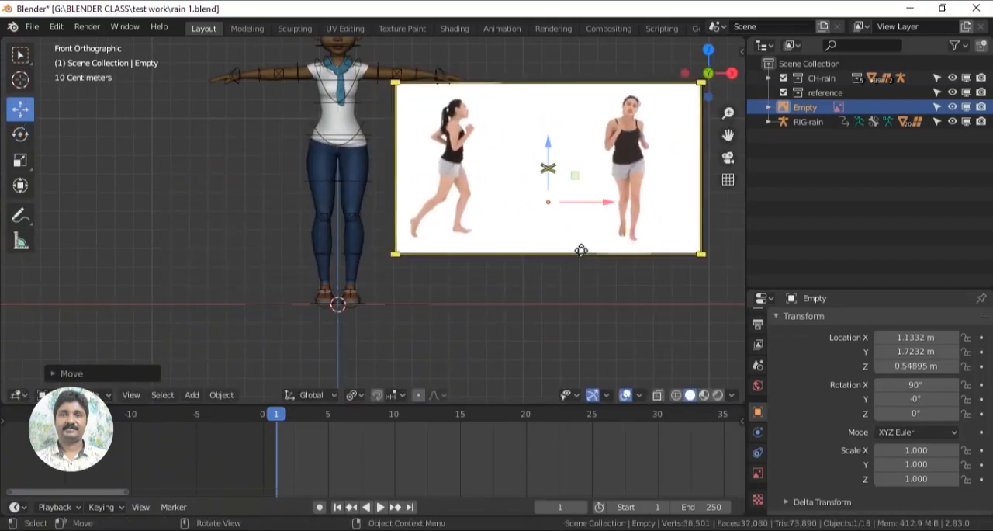
scroll(543, 221, "down", 1)
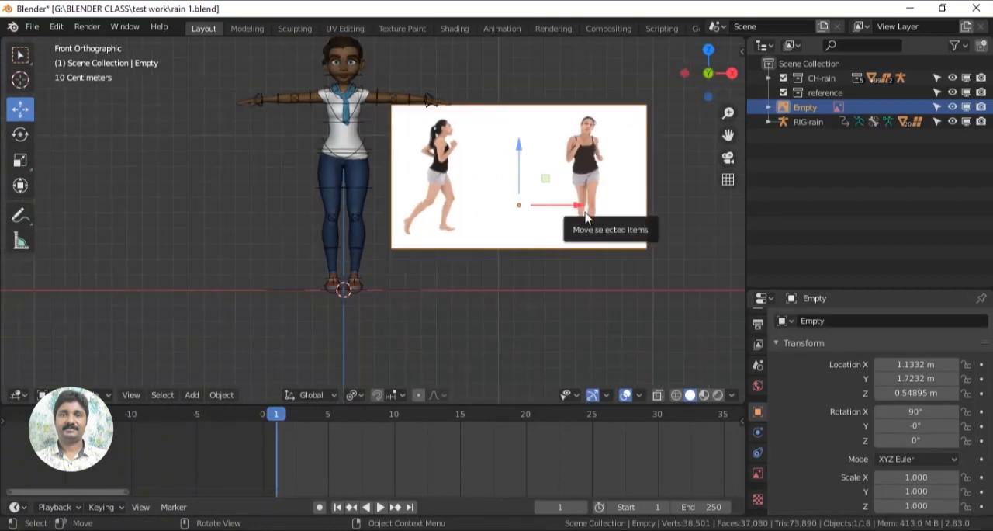
- Duplicate the reference image, place the copy at about X 1.04 m and rotate it 90° about Z to face the side view
key("shift+d")
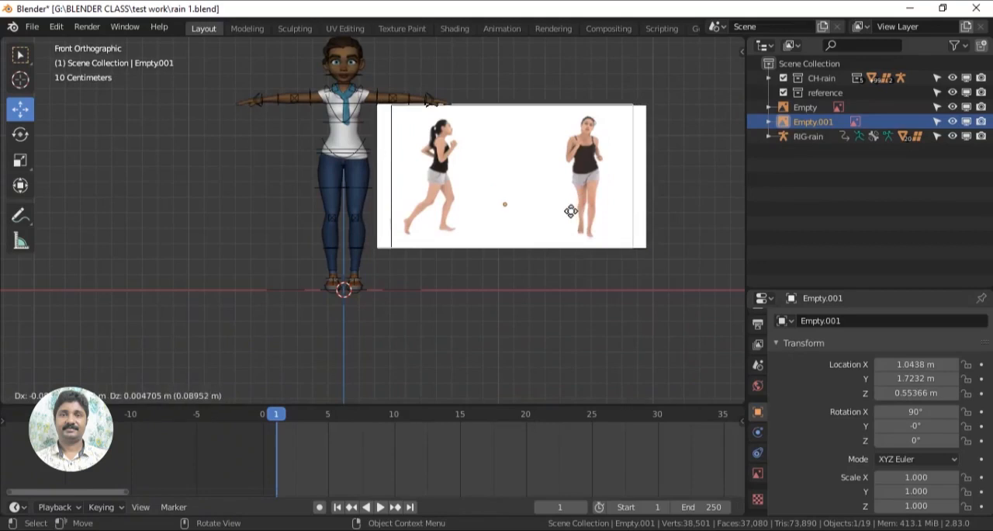
left_click(570, 211)
middle_click_drag(657, 320, 592, 349)
left_click(21, 135)
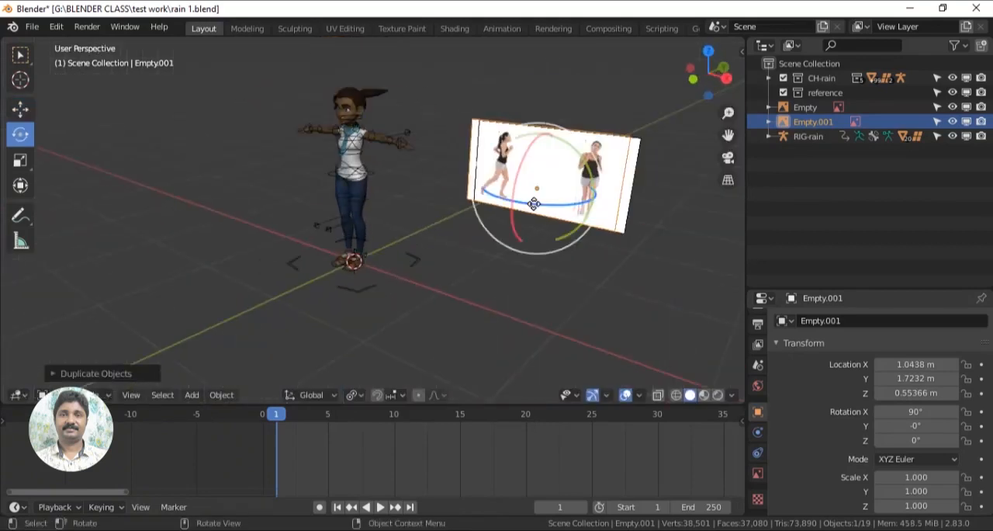
left_click_drag(534, 205, 653, 189)
middle_click_drag(618, 334, 488, 346)
key("KP_3")
- Mirror the side-view reference image by setting its X scale to -1
scroll(591, 317, "up", 2)
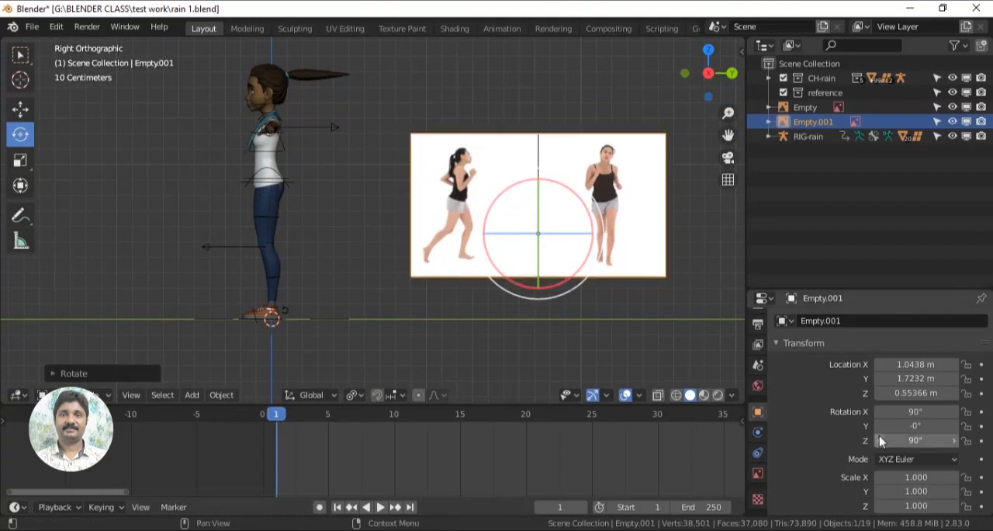
scroll(908, 423, "down", 2)
left_click(21, 109)
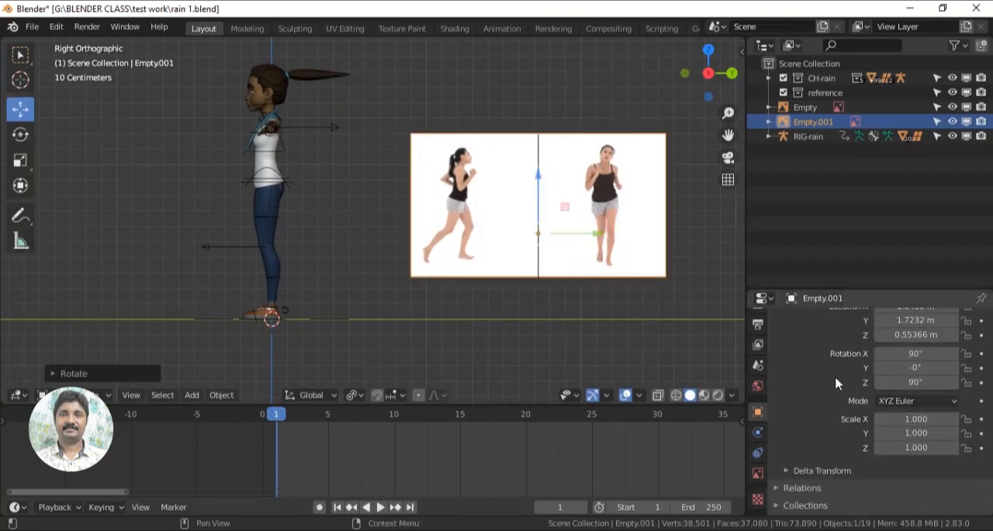
left_click(908, 423)
type("-")
key("Return")
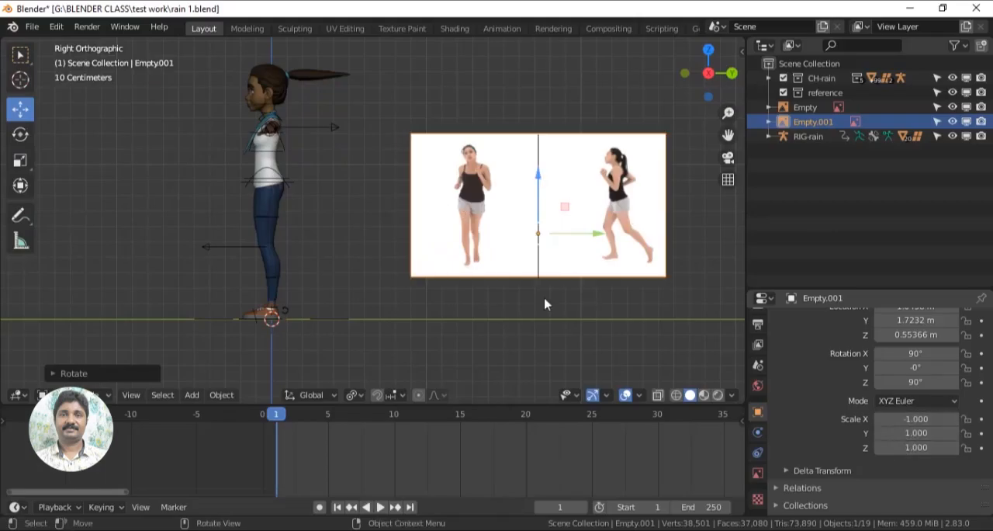
- Select the original front-view reference image and mirror it with an X scale of -1
key("KP_1")
left_click(617, 169)
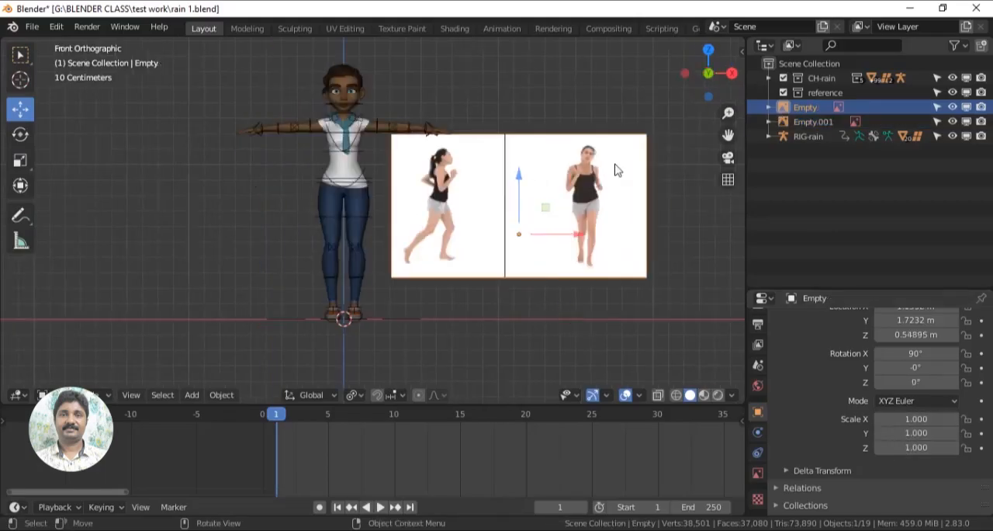
left_click(910, 419)
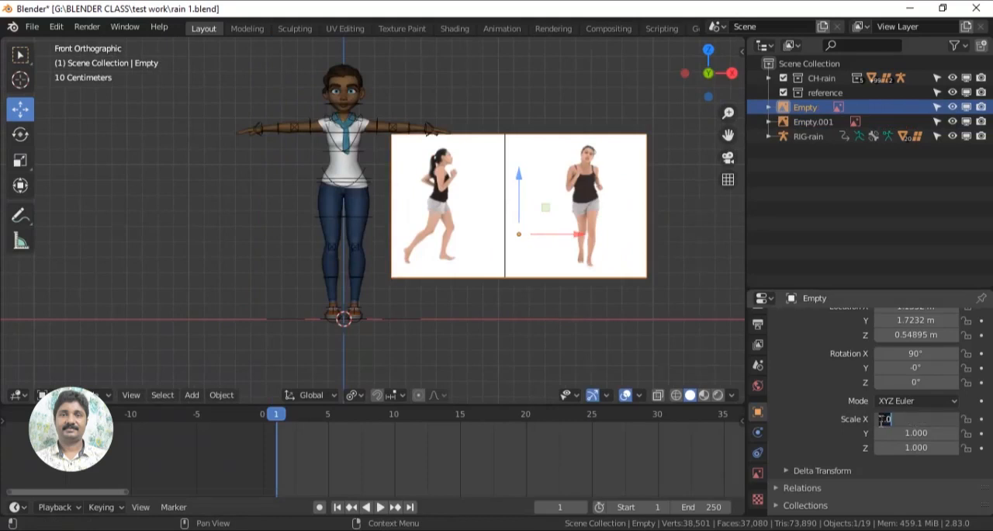
type("-1")
key("Return")
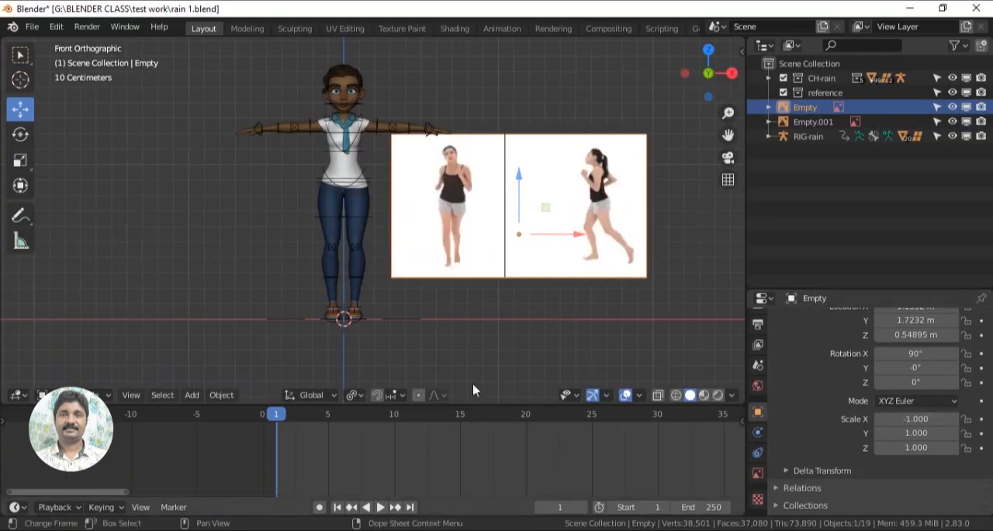
- Play and scrub the timeline in the front and right views to check the jog footage on both reference images
left_click(576, 343)
middle_click_drag(576, 342, 509, 342)
scroll(510, 342, "down", 1)
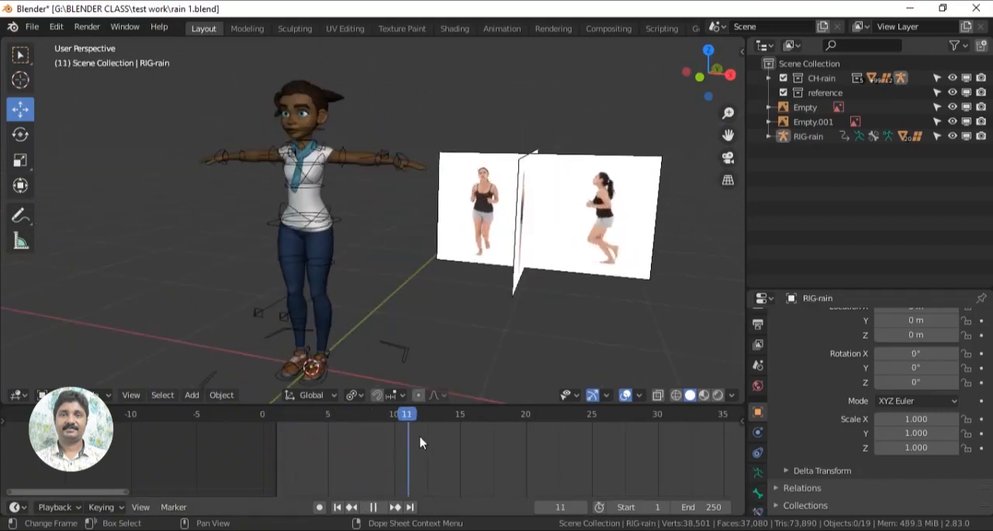
key("space")
key("KP_1")
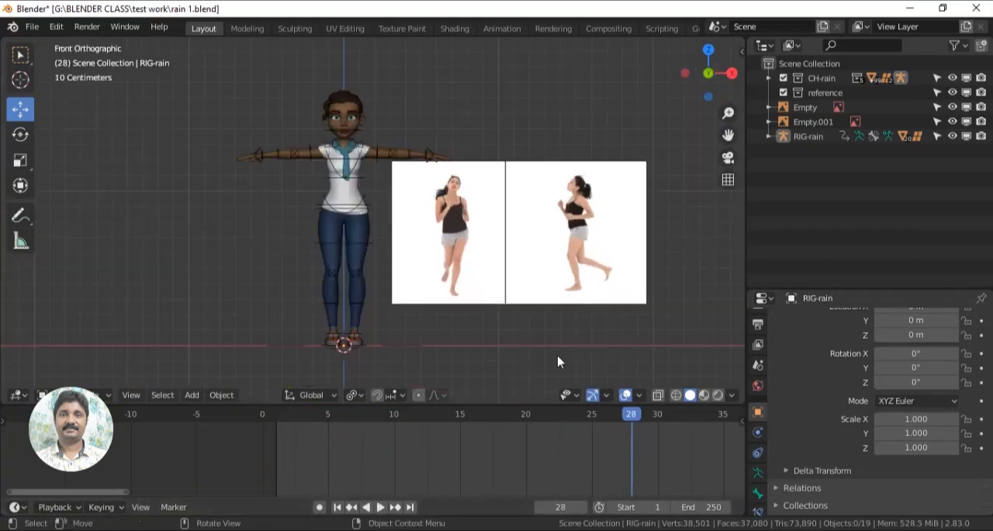
left_click(291, 426)
key("space")
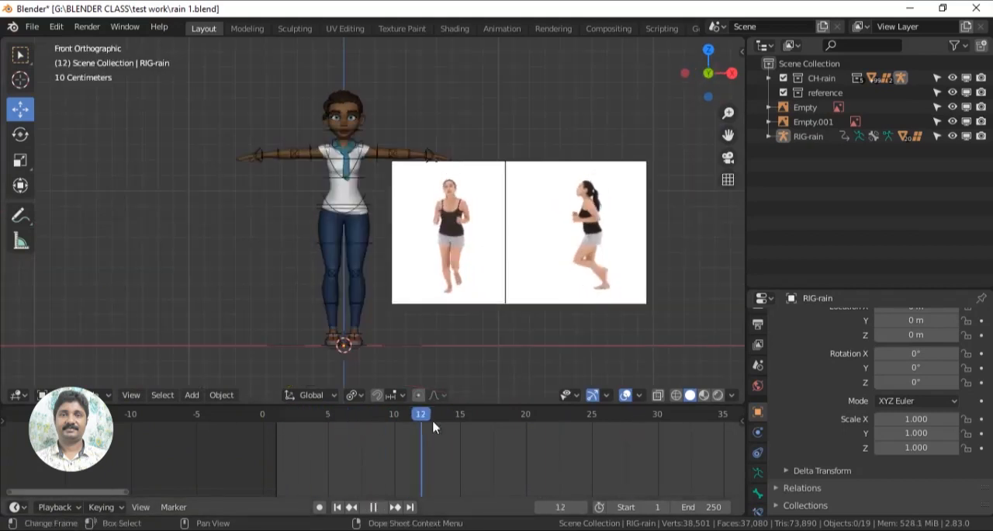
key("KP_3")
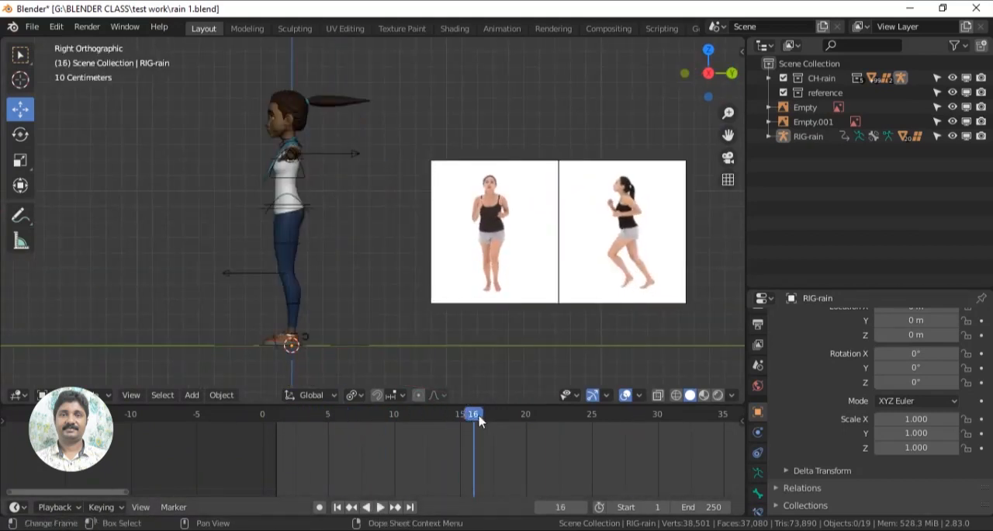
left_click_drag(433, 422, 318, 419)
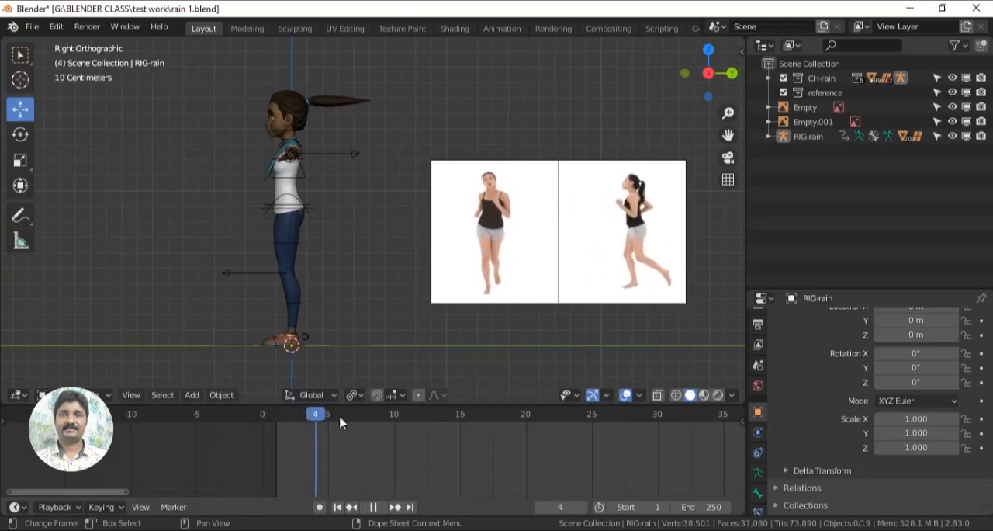
left_click_drag(406, 444, 276, 448)
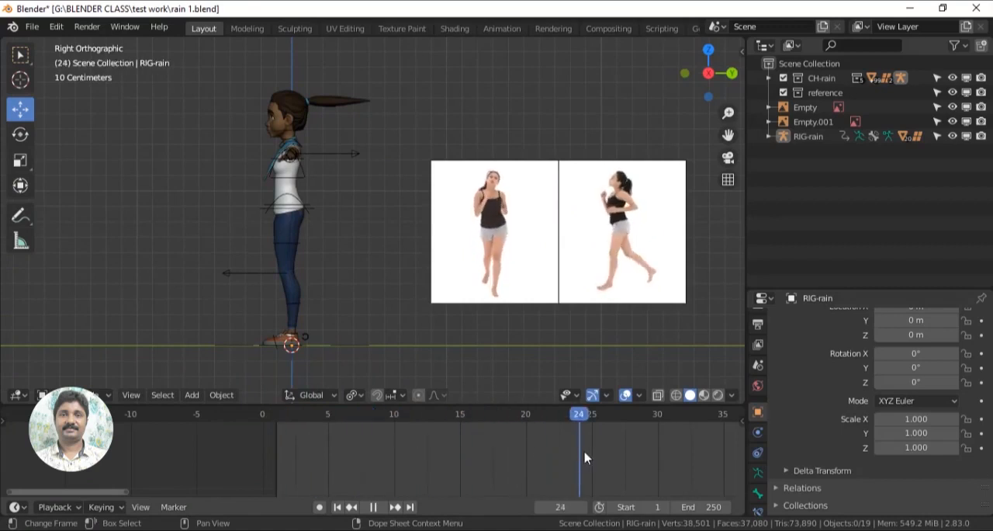
left_click_drag(520, 463, 284, 461)
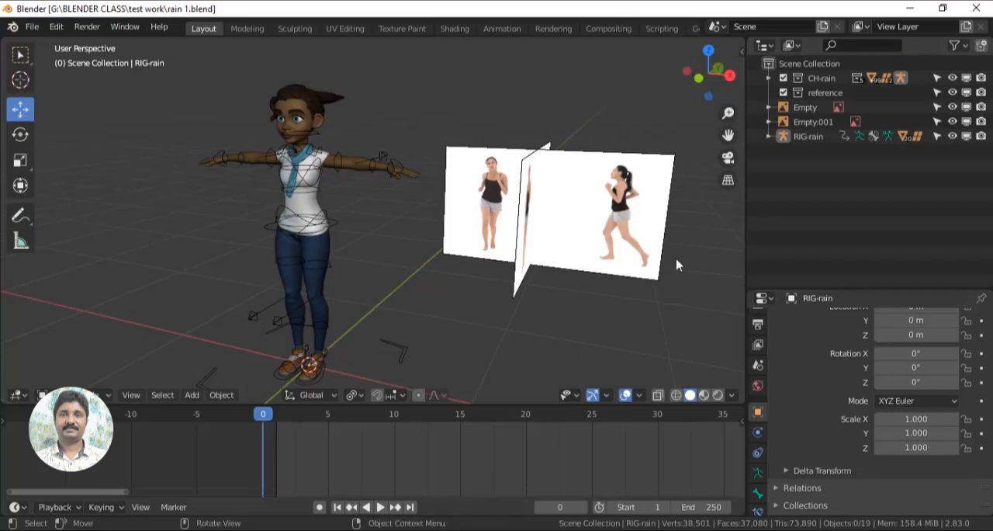
- Change the interface theme to Blender Light in the preferences
left_click(57, 27)
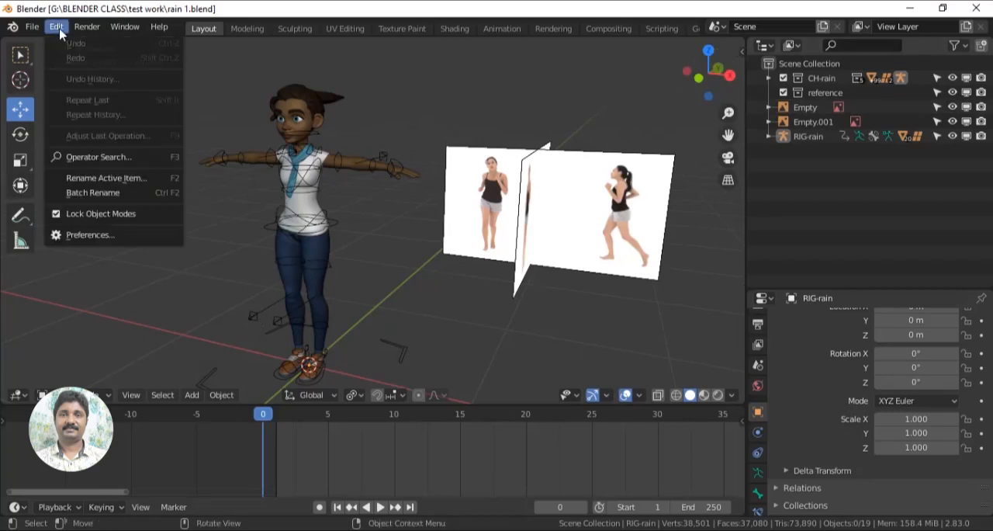
left_click(92, 234)
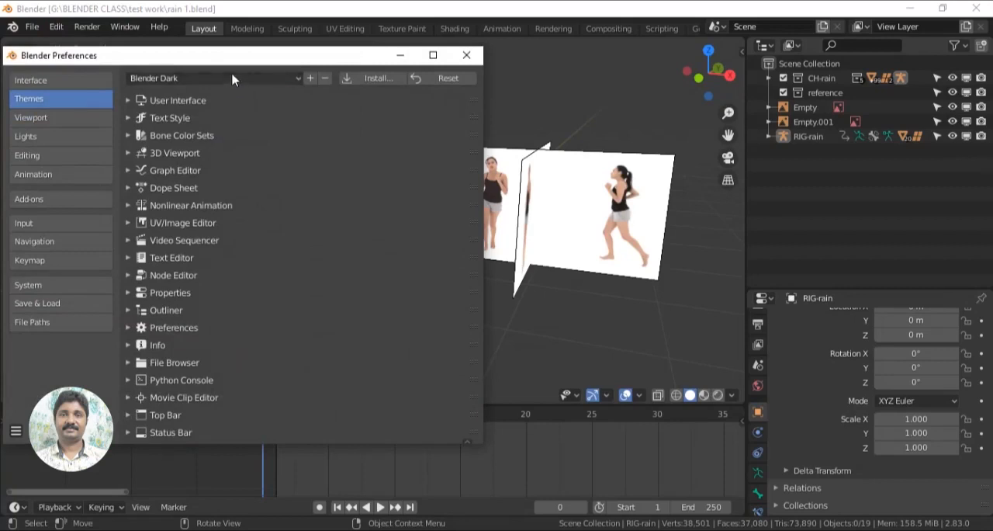
left_click(238, 80)
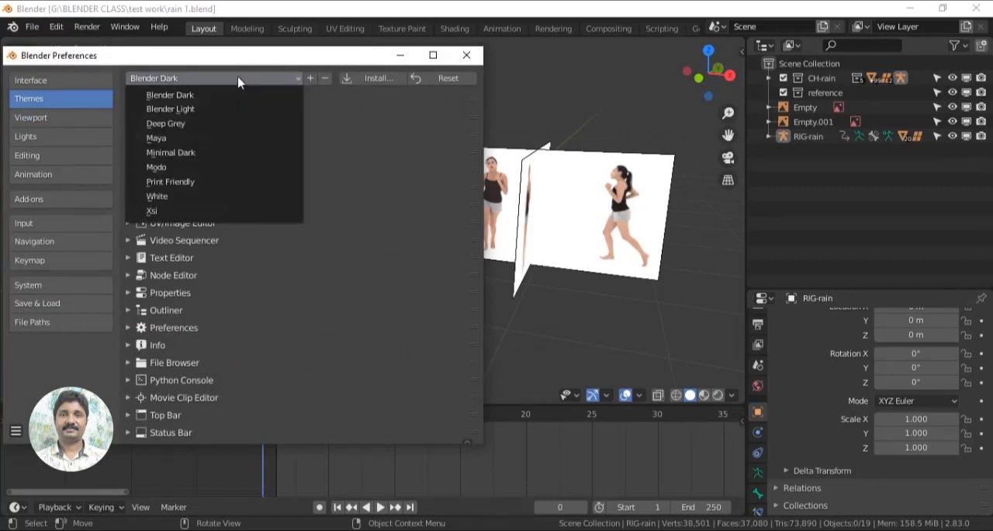
left_click(202, 110)
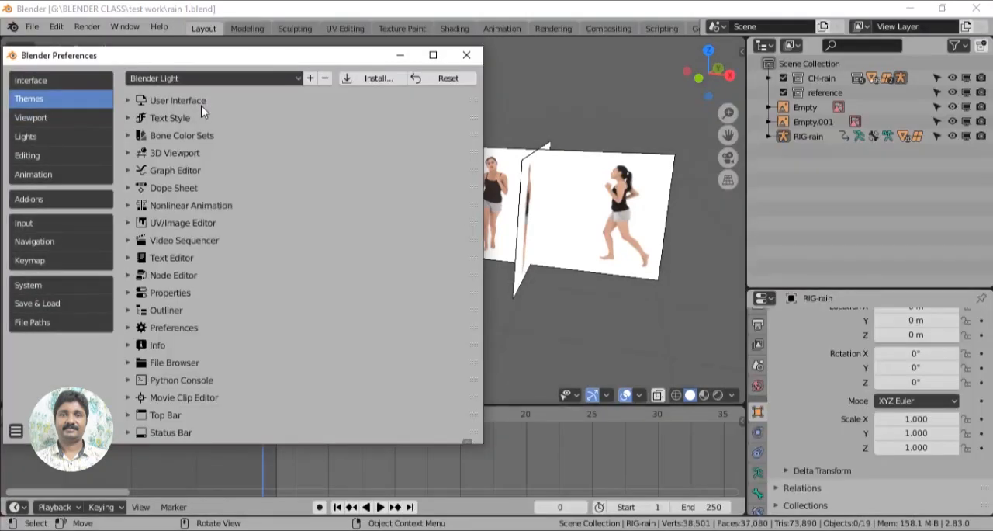
left_click(467, 55)
middle_click_drag(416, 325, 468, 293)
scroll(432, 322, "up", 2)
scroll(484, 277, "down", 2)
scroll(466, 291, "up", 3)
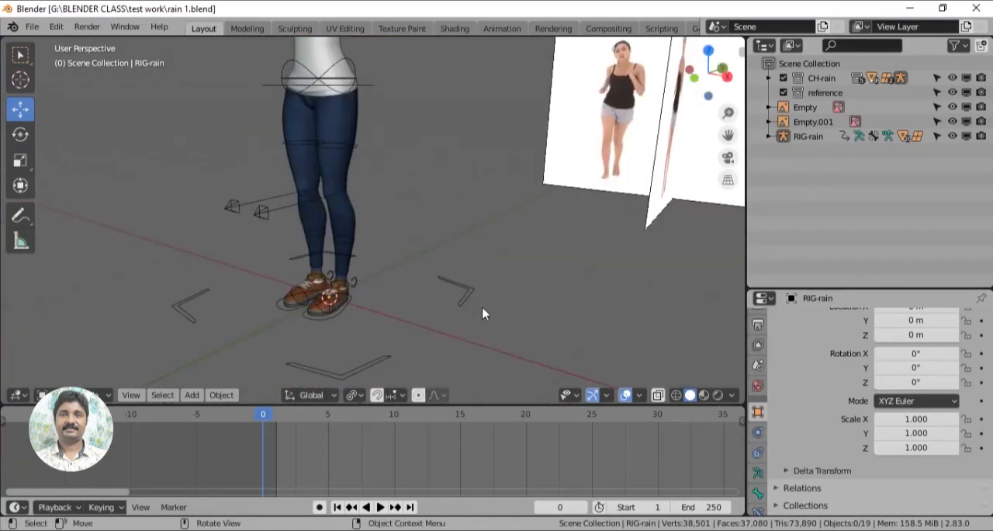
- Select the Rain rig and switch it to Pose Mode
left_click(466, 295)
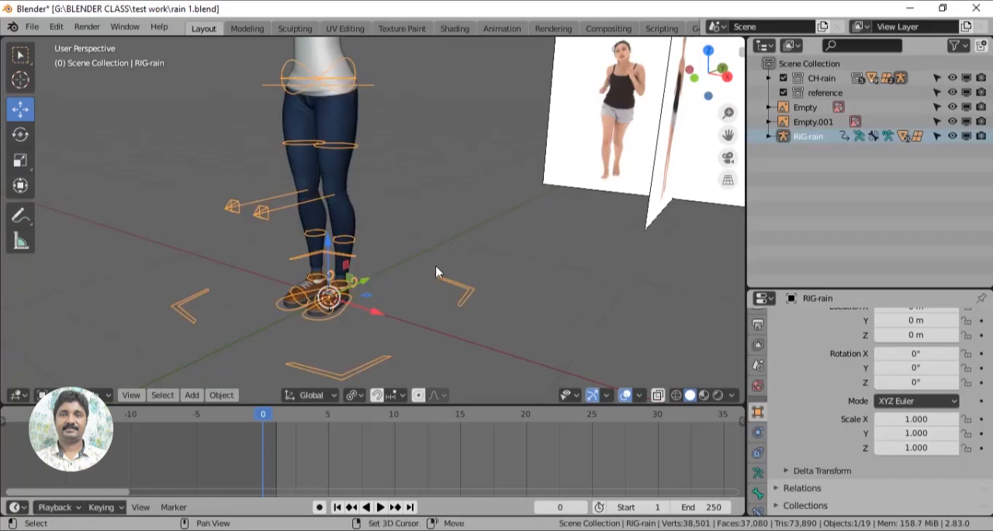
left_click(107, 398)
left_click(71, 344)
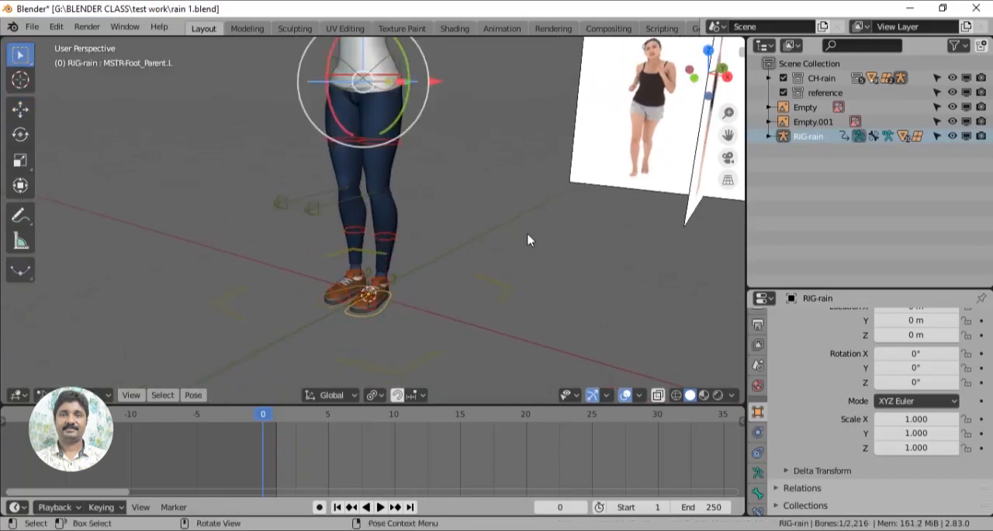
scroll(521, 238, "down", 2)
middle_click_drag(510, 235, 473, 311, "shift")
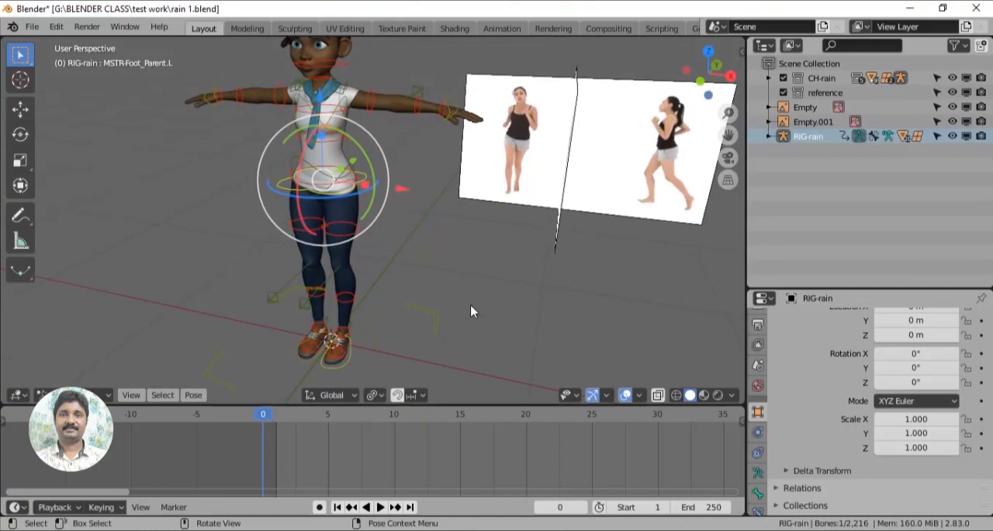
- Show the rig's Fingers, Hair and Clothes control layers for a preview and hide them again
key("n")
scroll(631, 256, "down", 5)
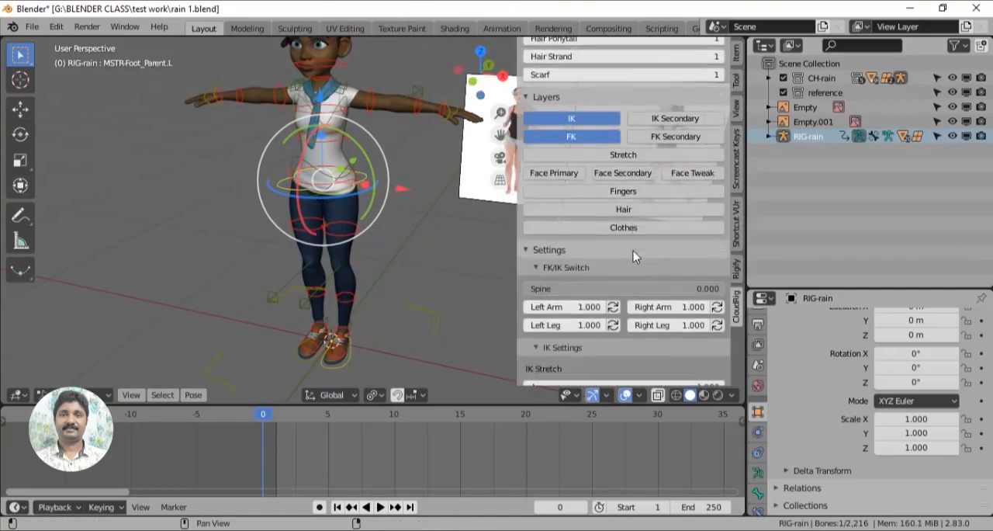
scroll(634, 251, "up", 2)
middle_click_drag(404, 280, 360, 328)
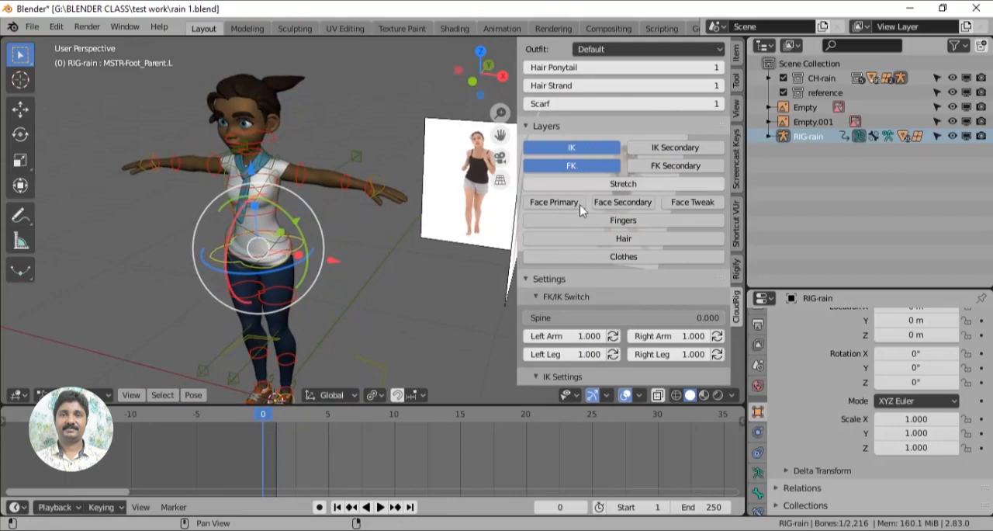
left_click(624, 222)
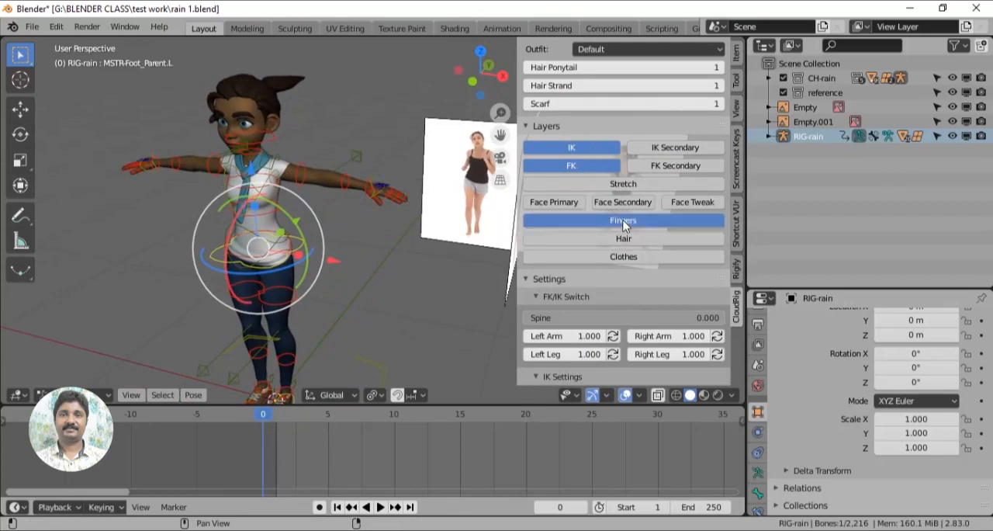
left_click(618, 240)
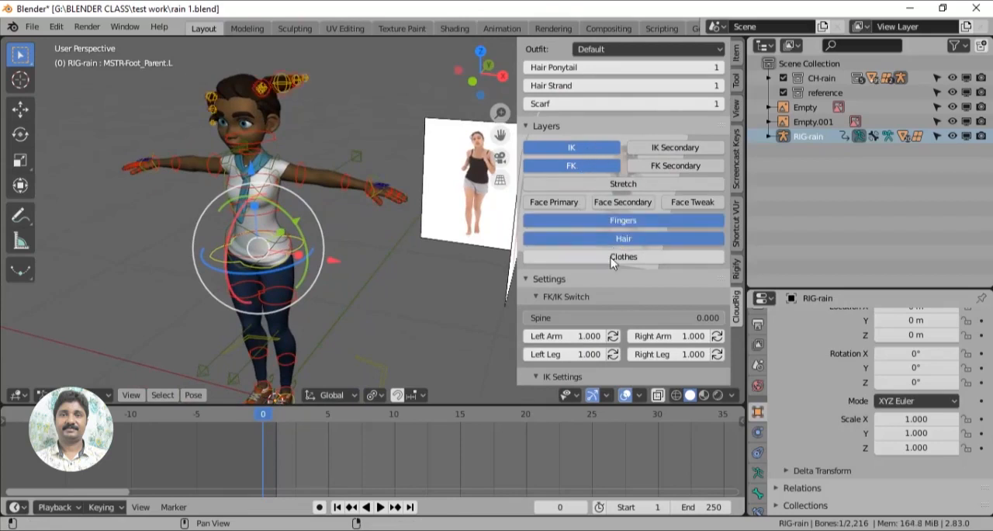
left_click(611, 261)
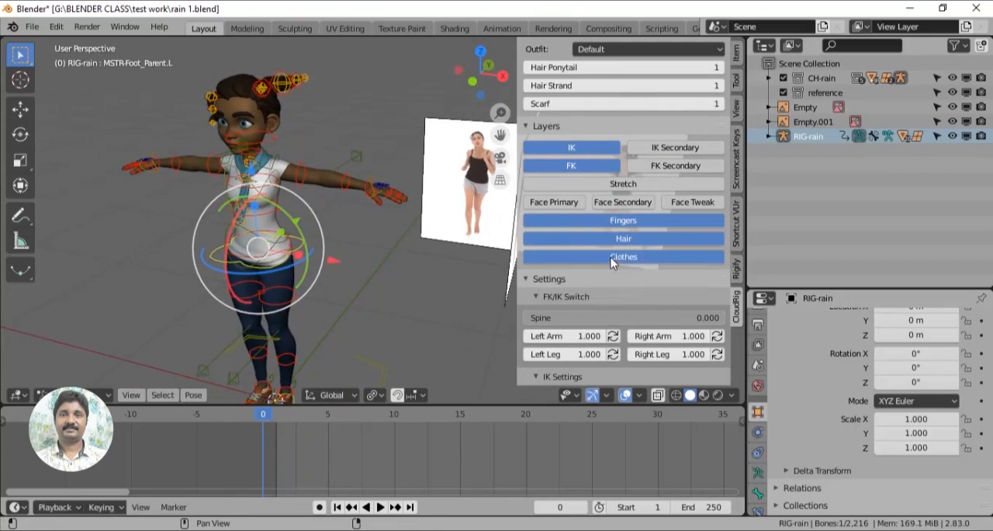
left_click(612, 261)
left_click(625, 241)
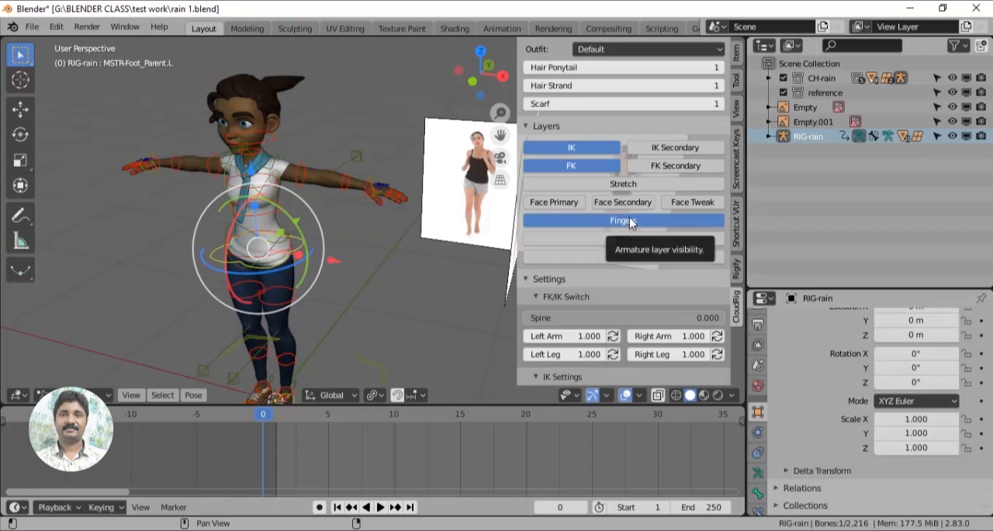
left_click(629, 220)
- Deselect all bones and expand the Selection Sets section in the rig's armature data properties
middle_click_drag(497, 257, 412, 317)
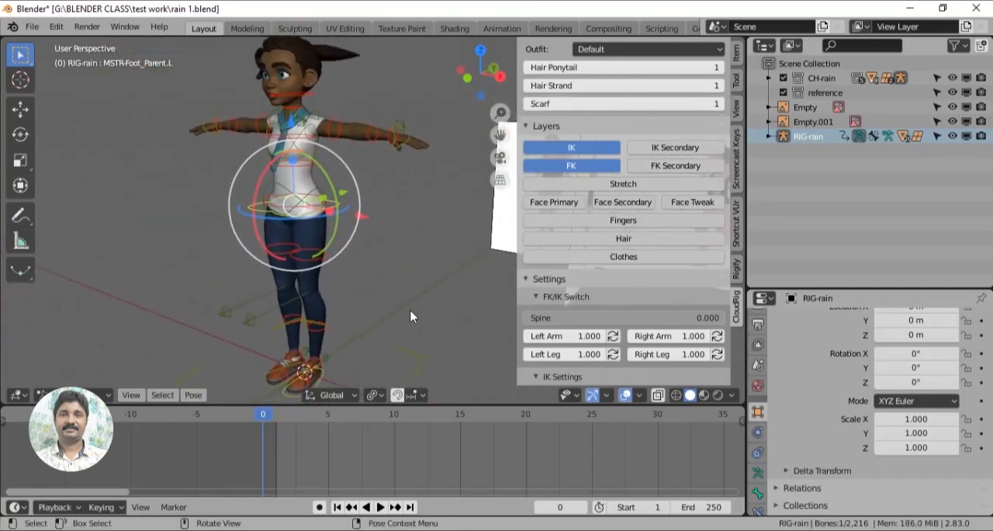
left_click(412, 317)
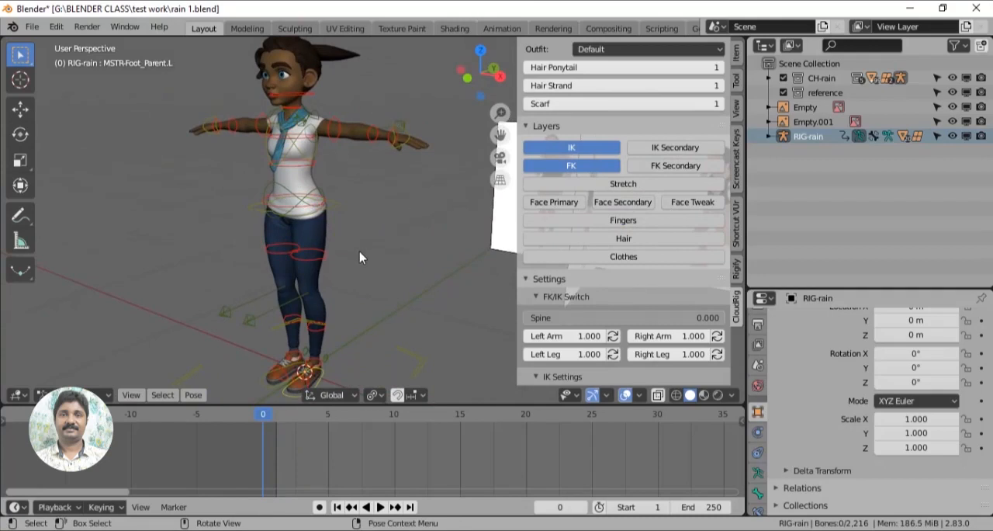
middle_click_drag(359, 251, 379, 271)
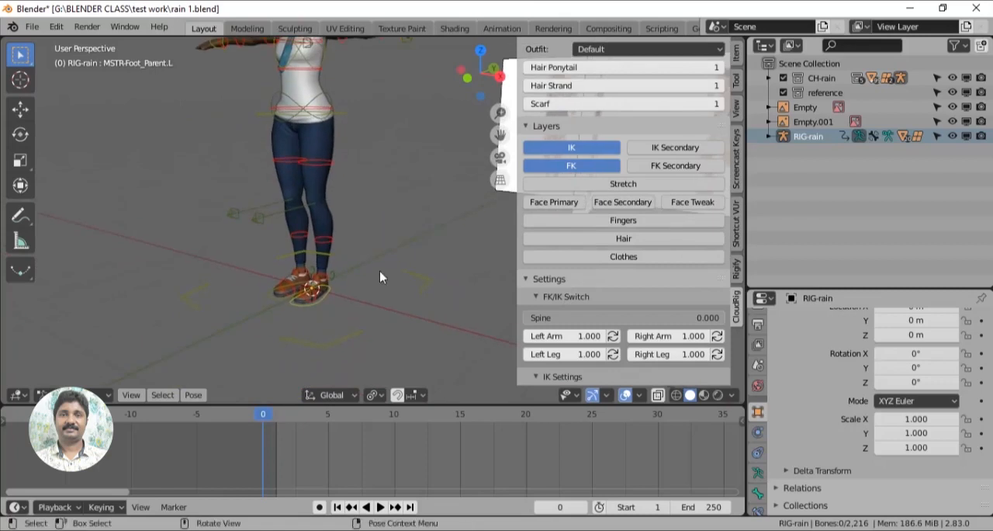
scroll(380, 272, "up", 5)
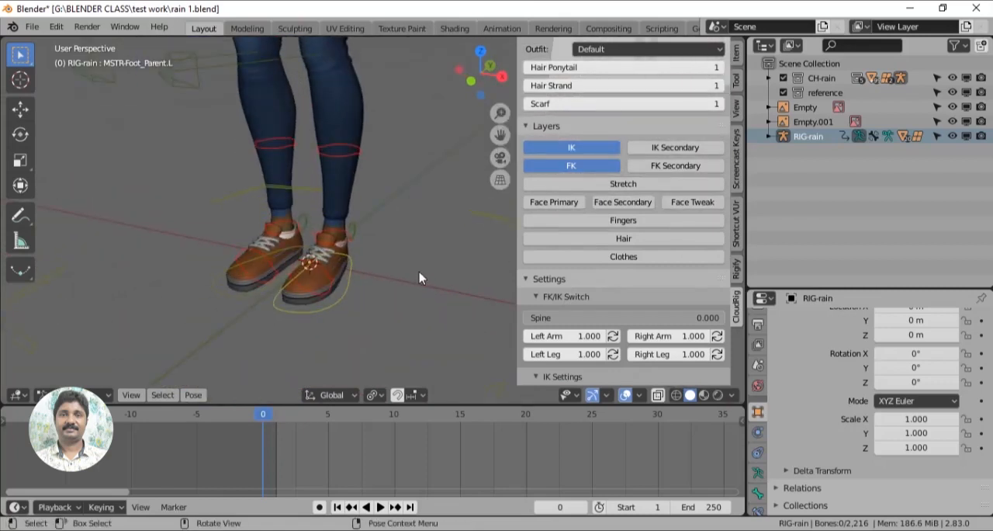
scroll(420, 269, "down", 2)
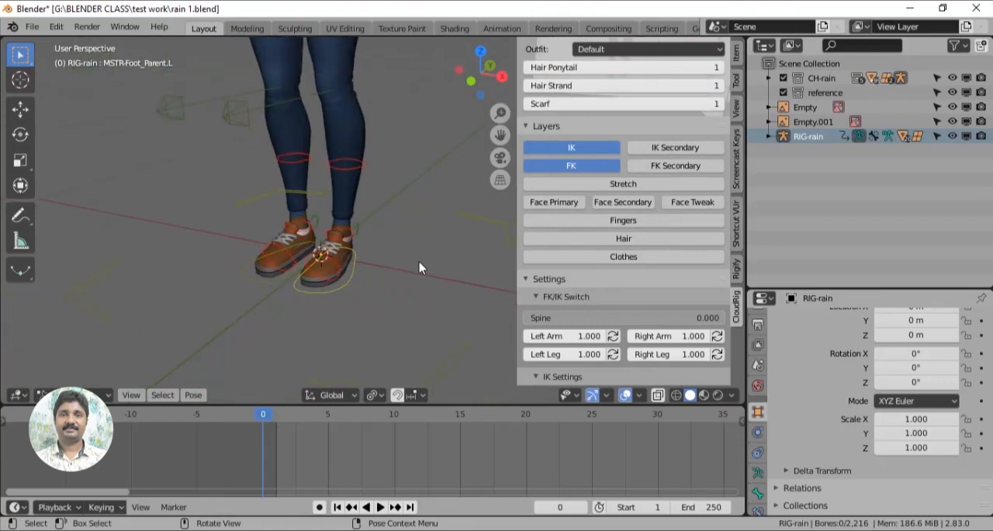
left_click(758, 472)
scroll(890, 435, "down", 3)
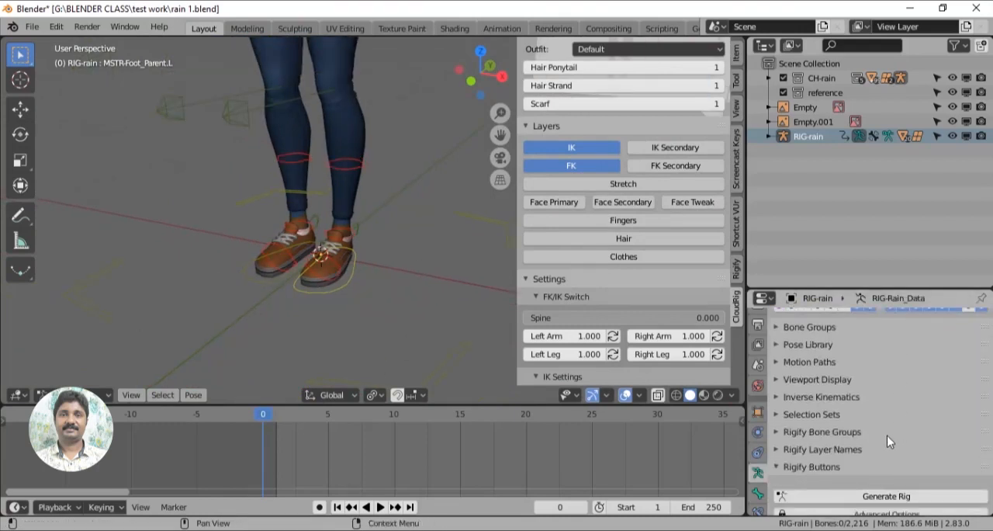
scroll(757, 471, "down", 1)
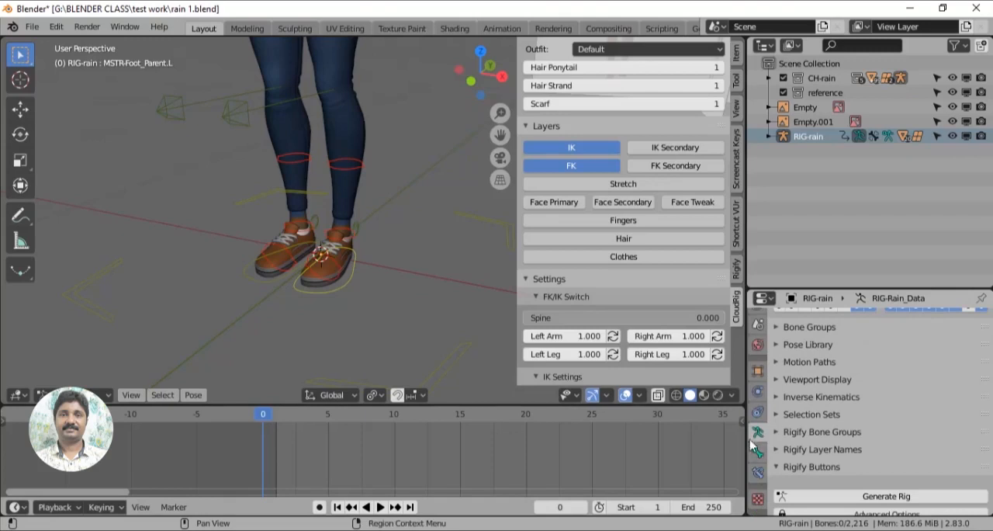
scroll(858, 417, "up", 5)
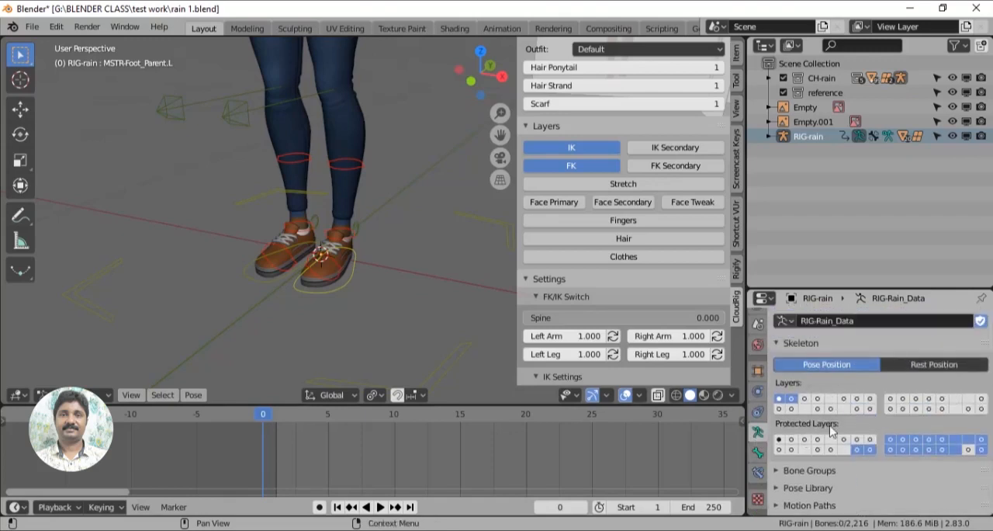
scroll(861, 387, "down", 3)
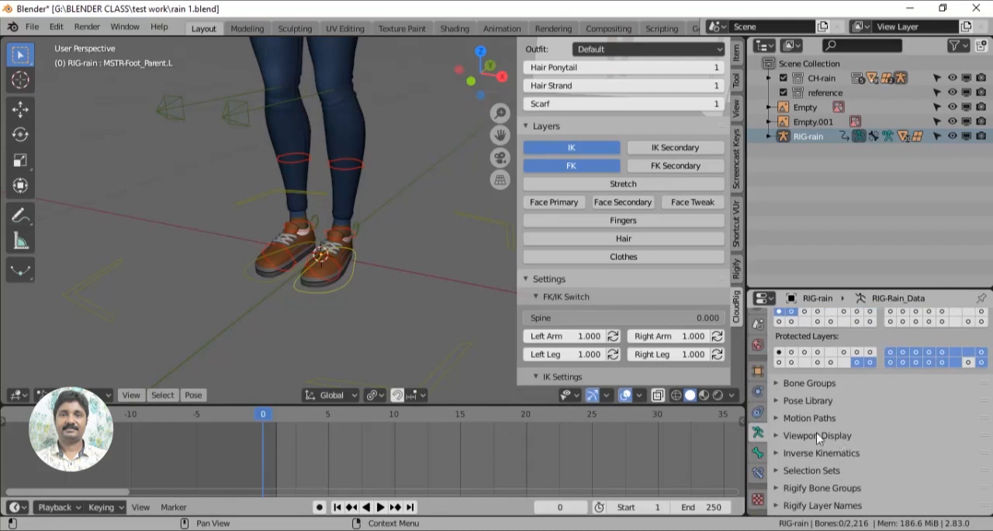
scroll(861, 446, "down", 1)
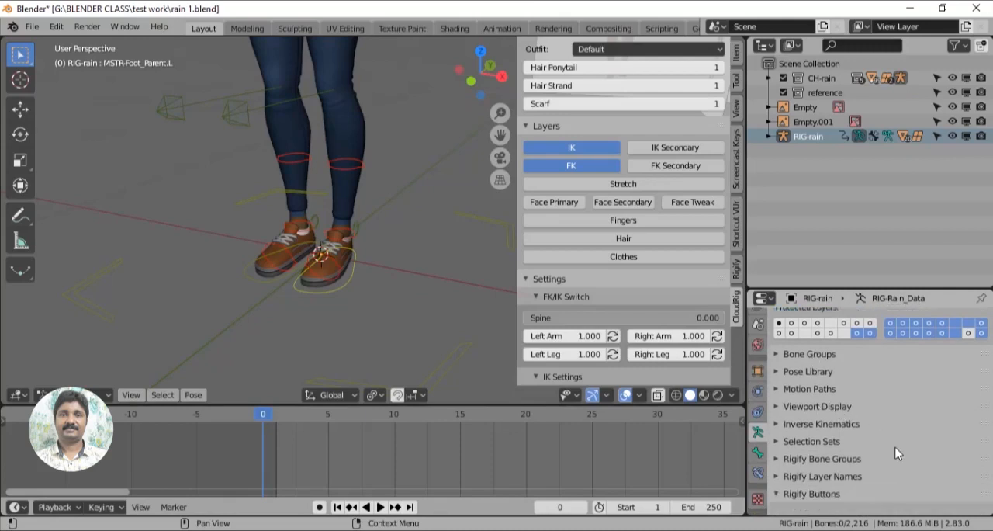
left_click(777, 441)
scroll(890, 426, "down", 2)
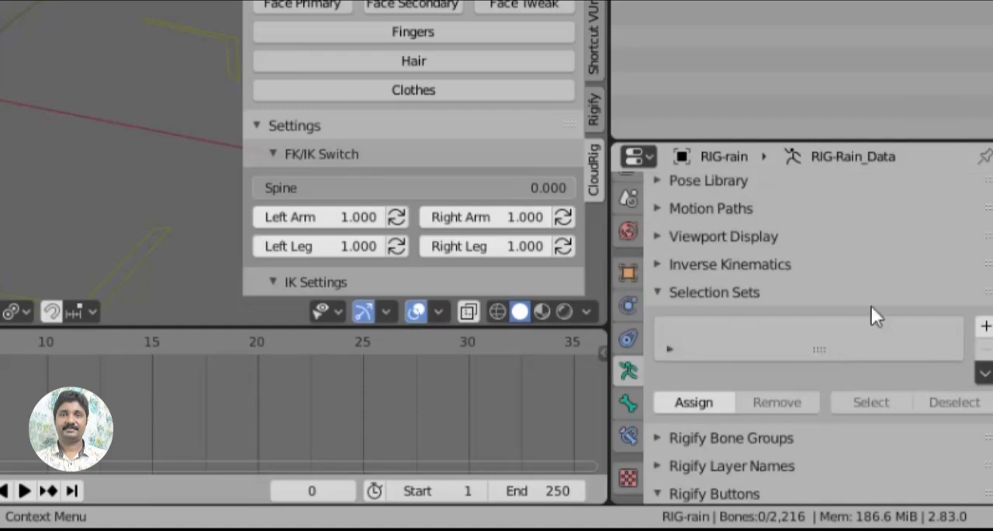
- Create a bone selection set named "all control"
left_click(986, 329)
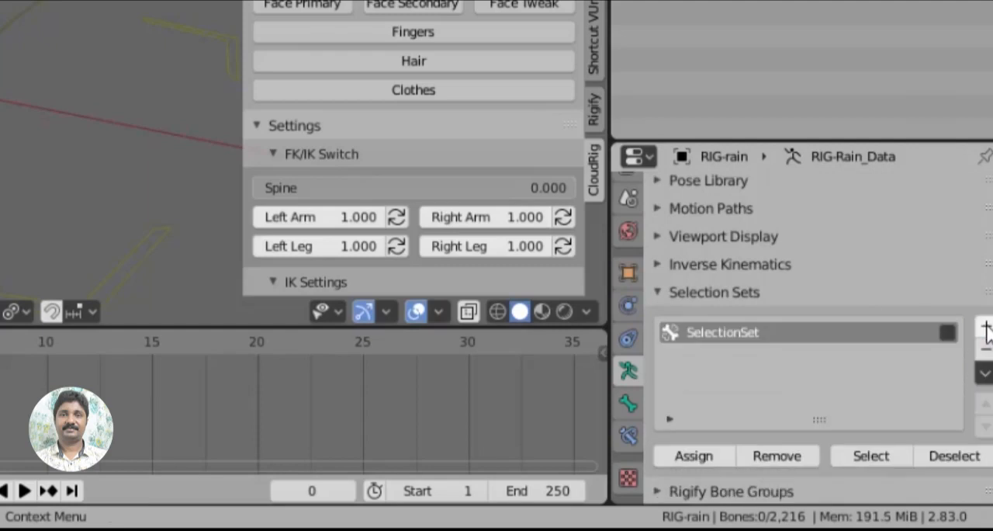
double_click(743, 330)
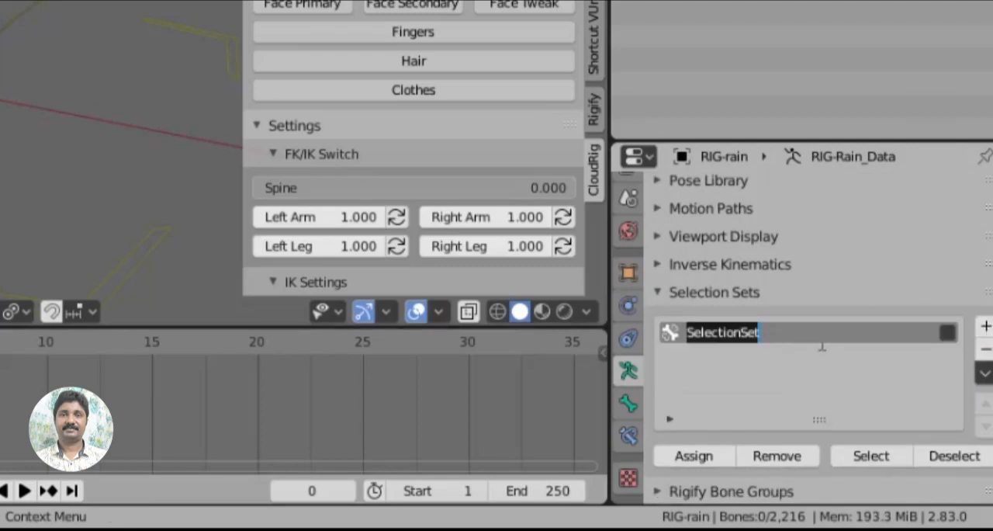
type("all control")
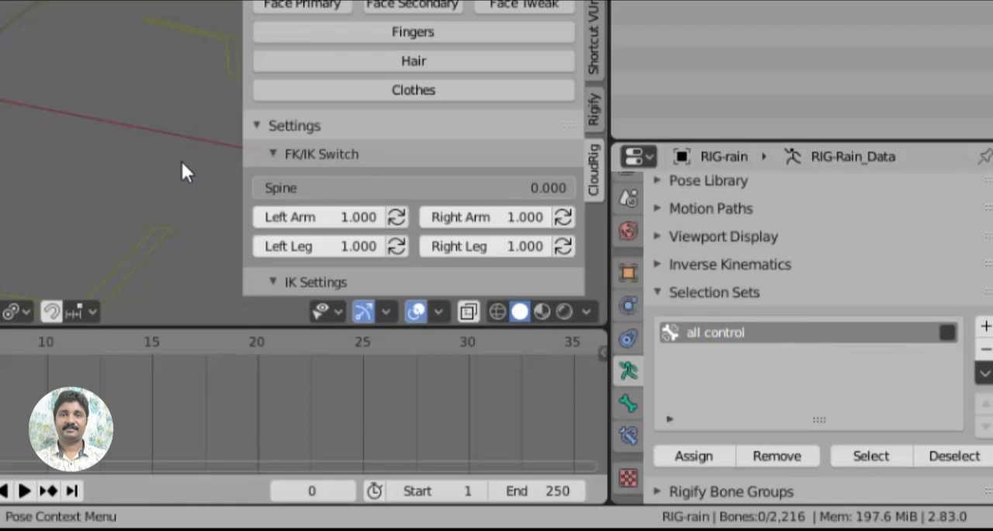
- Hide the sidebar and select the foot controls of both legs
key("n")
middle_click_drag(404, 22, 360, 148, "shift")
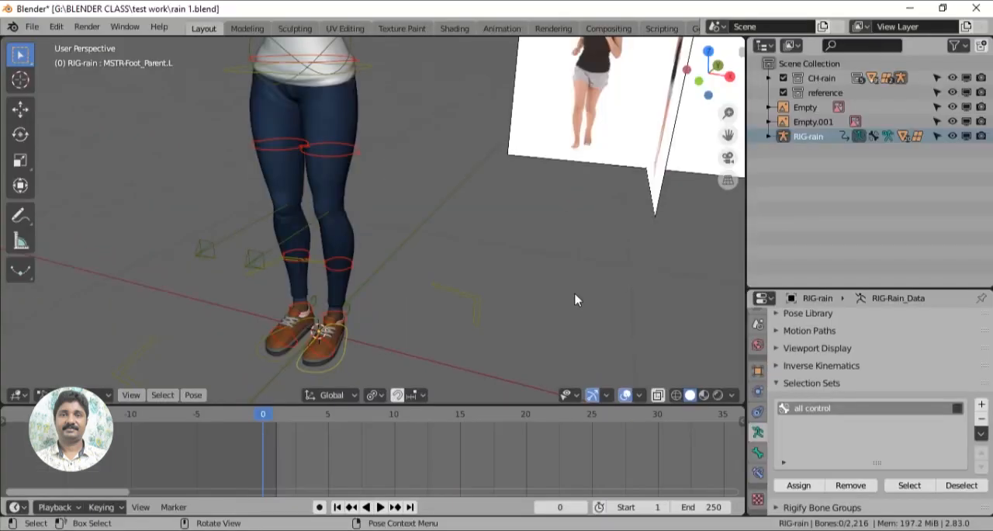
middle_click_drag(575, 300, 437, 195, "shift")
scroll(466, 256, "up", 2)
middle_click_drag(465, 255, 455, 293, "shift")
left_click_drag(402, 298, 295, 324)
left_click_drag(238, 263, 253, 281, "shift")
middle_click_drag(554, 284, 497, 281)
scroll(497, 281, "up", 4)
middle_click_drag(496, 281, 492, 317, "shift")
left_click_drag(460, 208, 437, 147, "shift")
scroll(505, 163, "down", 5)
middle_click_drag(505, 162, 554, 230, "shift")
scroll(568, 238, "up", 2)
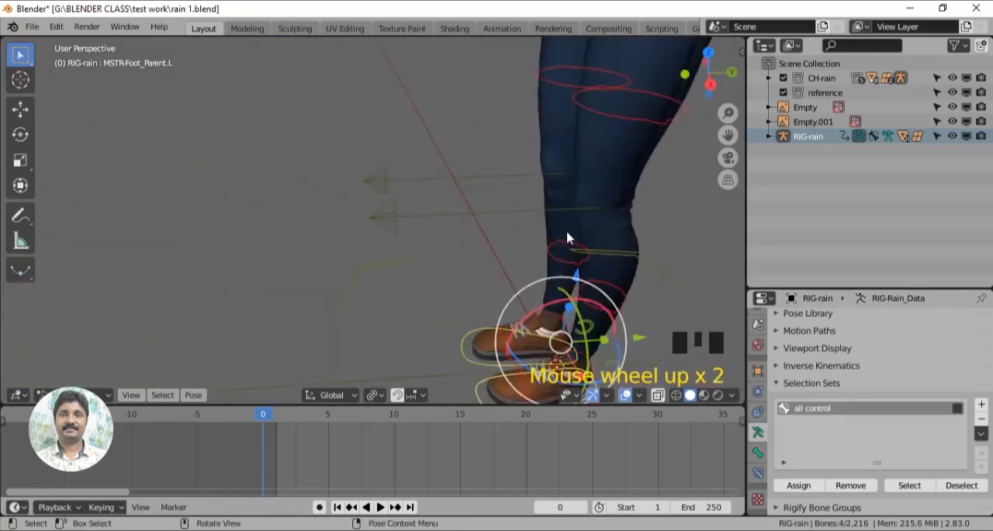
- Add the knee pole targets and the hip controls to the bone selection
scroll(567, 238, "up", 1)
left_click_drag(371, 197, 399, 218, "shift")
left_click_drag(374, 149, 400, 173, "shift")
scroll(565, 164, "down", 2)
middle_click_drag(564, 171, 539, 282, "shift")
scroll(503, 299, "up", 1)
left_click_drag(492, 178, 523, 230, "shift")
middle_click_drag(523, 229, 583, 245, "shift")
left_click(350, 108, "shift")
middle_click_drag(350, 109, 478, 225, "shift")
scroll(475, 210, "down", 2)
scroll(507, 223, "up", 3)
- Add the hand and elbow controls of both arms to the bone selection
left_click(459, 190, "shift")
left_click_drag(365, 146, 378, 151, "shift")
left_click_drag(400, 207, 404, 208, "shift")
scroll(431, 230, "down", 5)
middle_click_drag(431, 231, 536, 241)
scroll(386, 284, "up", 3)
left_click_drag(279, 175, 294, 191, "shift")
middle_click_drag(412, 172, 383, 173, "shift")
left_click_drag(380, 153, 408, 182, "shift")
scroll(408, 183, "down", 4)
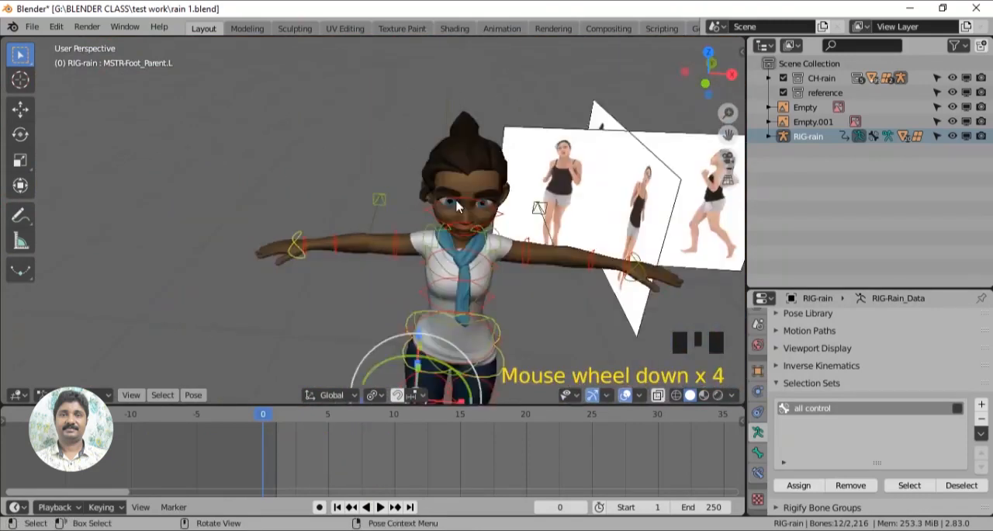
- Extend the bone selection with the upper-body controls around the shoulders and chest
middle_click_drag(504, 221, 423, 237)
scroll(427, 253, "up", 3)
left_click_drag(425, 247, 453, 265, "shift")
scroll(446, 252, "down", 3)
middle_click_drag(411, 217, 435, 167, "shift")
middle_click_drag(337, 131, 379, 256)
scroll(380, 256, "up", 3)
left_click_drag(439, 164, 456, 170, "shift")
middle_click_drag(371, 180, 495, 217, "shift")
left_click(438, 233, "shift")
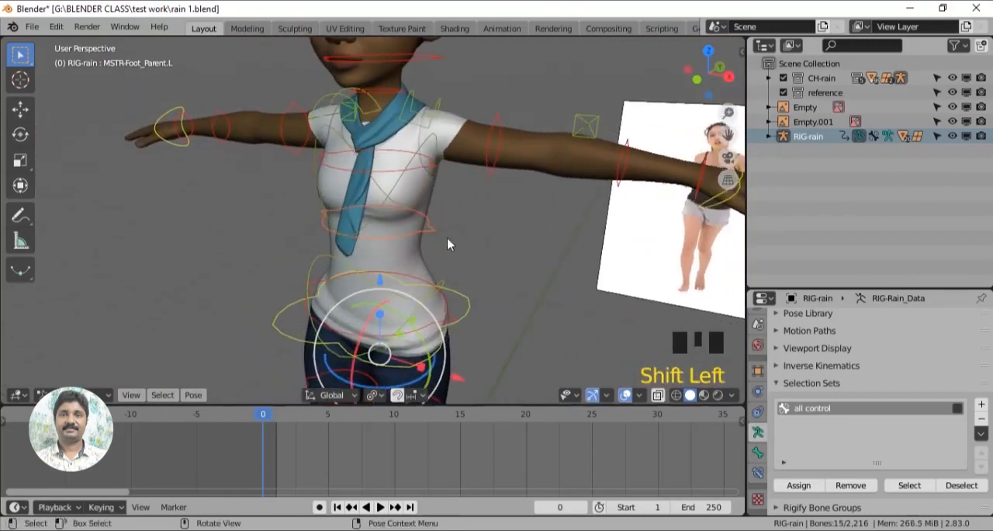
- Add the neck and head controls to the bone selection
middle_click_drag(447, 245, 456, 353, "shift")
scroll(498, 218, "up", 2)
left_click_drag(470, 194, 486, 219, "shift")
scroll(482, 239, "up", 2)
scroll(432, 286, "down", 4)
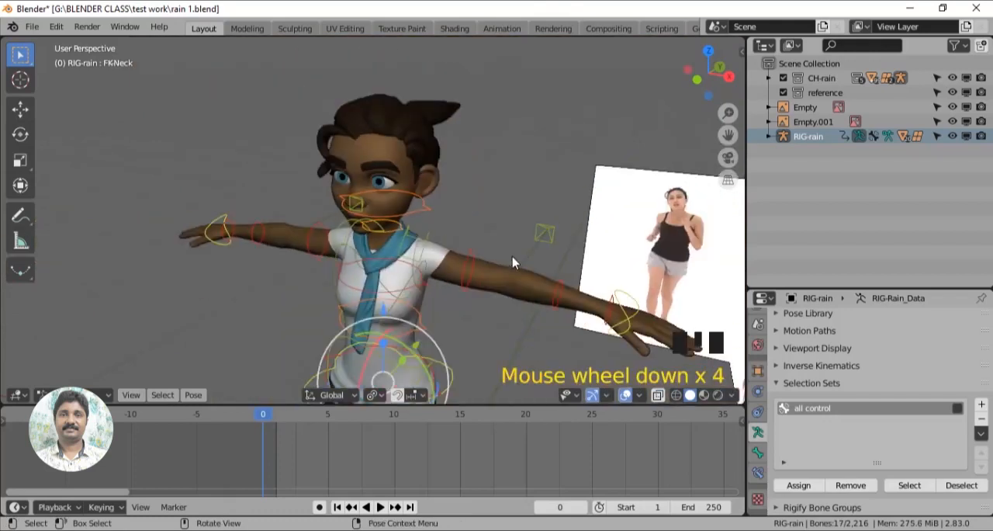
scroll(497, 287, "down", 2)
- Assign the selected body controls to the "all control" selection set
middle_click_drag(475, 319, 464, 196, "shift")
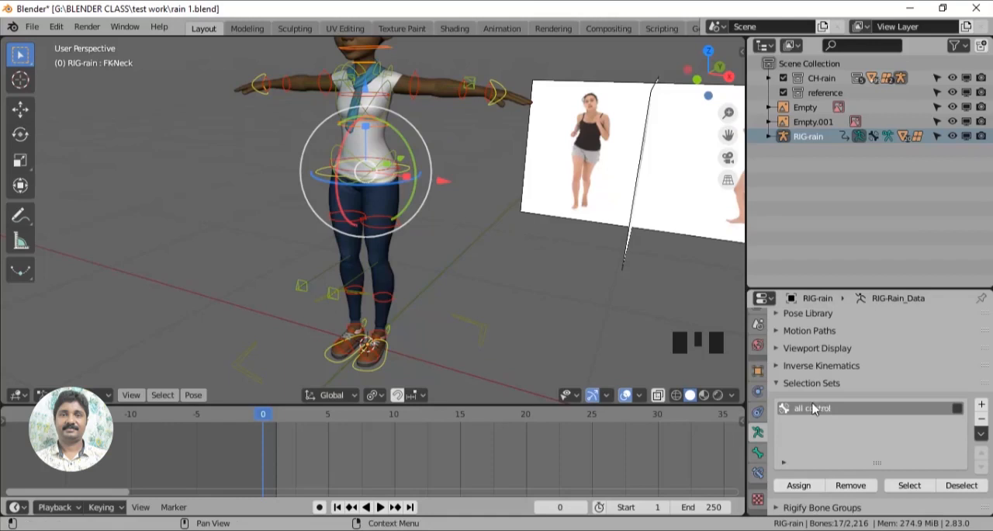
left_click(804, 487)
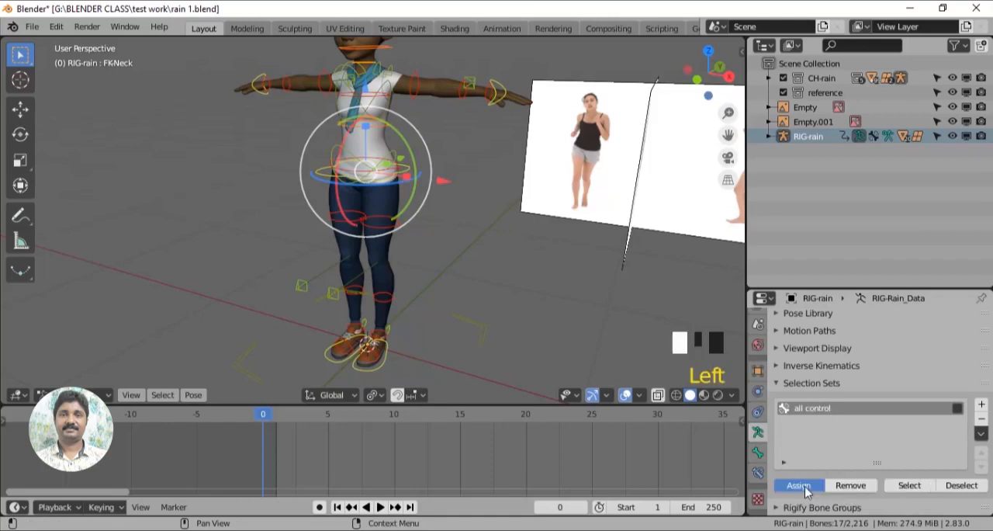
- Deselect all bones, then reselect them through the "all control" set and inspect the selected controls on the character
left_click(184, 212)
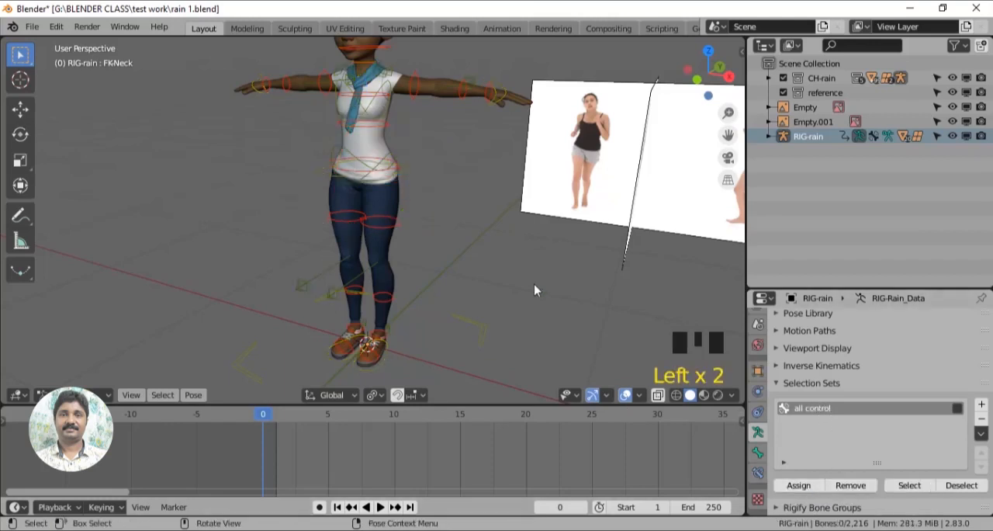
scroll(544, 286, "down", 2)
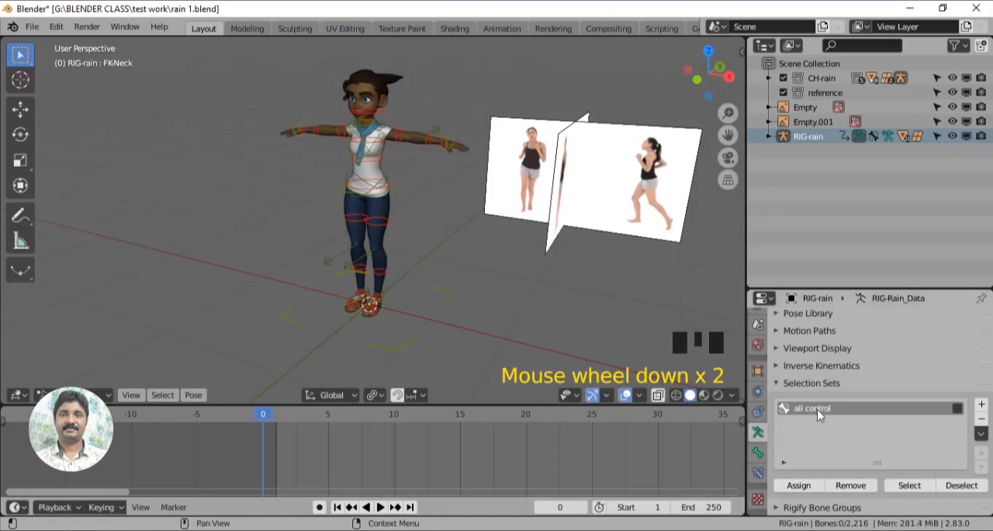
left_click(908, 486)
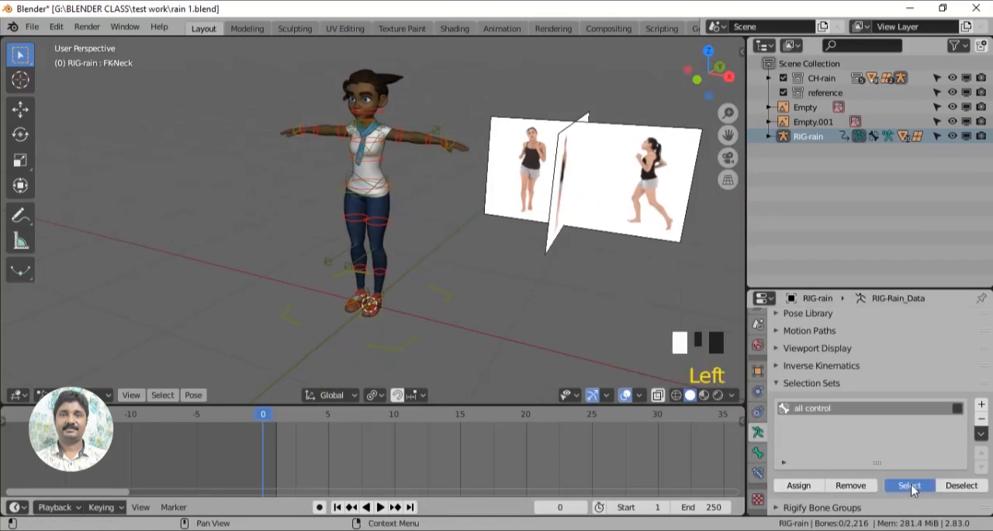
scroll(539, 310, "up", 2)
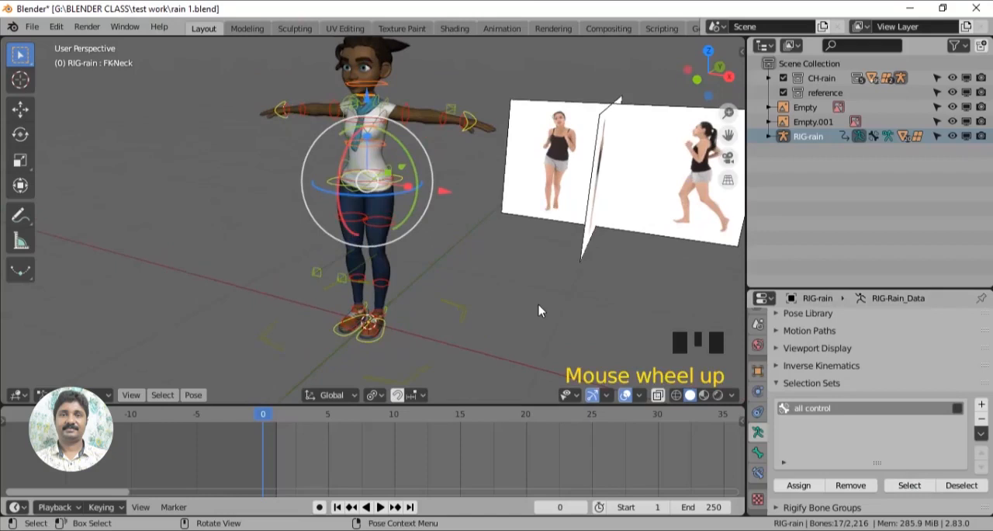
scroll(538, 309, "down", 1)
middle_click_drag(539, 309, 469, 323, "shift")
scroll(532, 321, "down", 1)
scroll(533, 310, "up", 2)
middle_click_drag(532, 310, 434, 310, "shift")
- Select the left hand IK control and lower the arm beside the body, working in the right side view
left_click(416, 161)
middle_click_drag(410, 160, 435, 282)
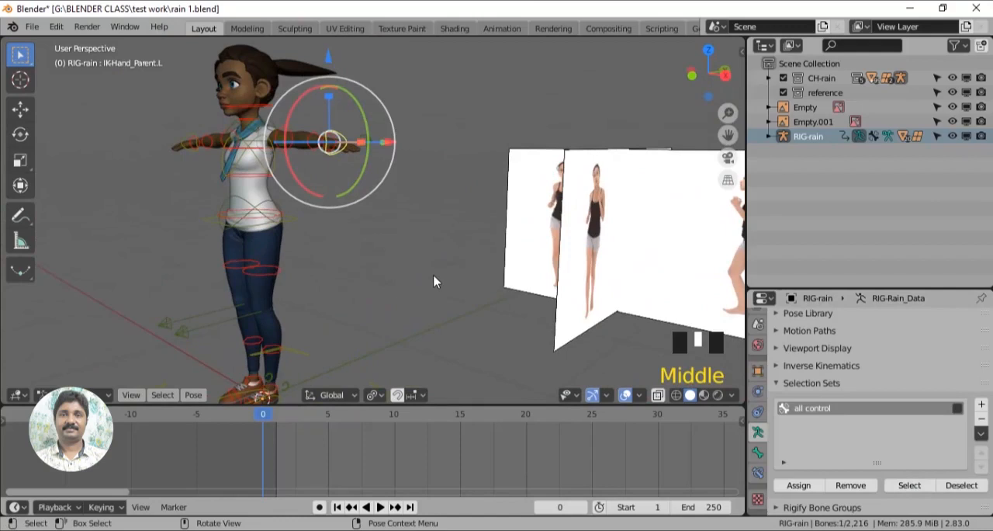
key("KP_3")
middle_click_drag(346, 206, 386, 269, "shift")
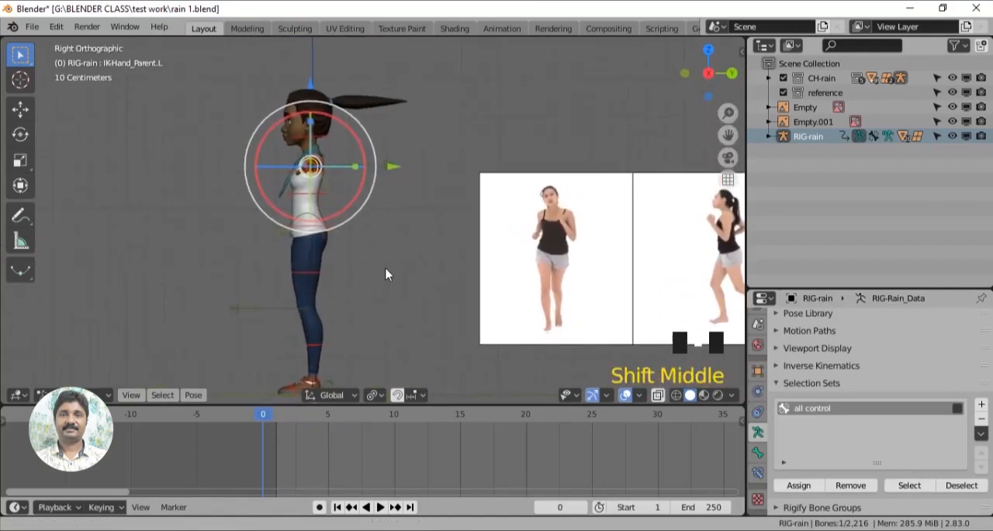
left_click_drag(315, 85, 310, 127)
left_click_drag(314, 394, 311, 399)
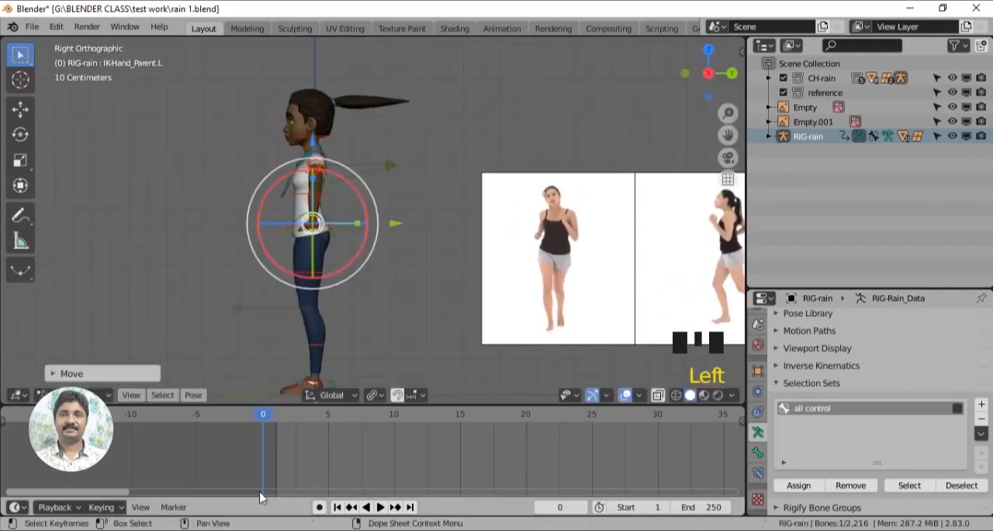
- Set the current frame to 1 and move the left hand control forward of the hips
left_click(275, 420)
middle_click_drag(402, 304, 420, 315, "shift")
scroll(380, 285, "up", 2)
left_click_drag(371, 216, 338, 217)
- Annotate the bent near arm on the side-view jog reference
middle_click_drag(442, 287, 280, 282, "shift")
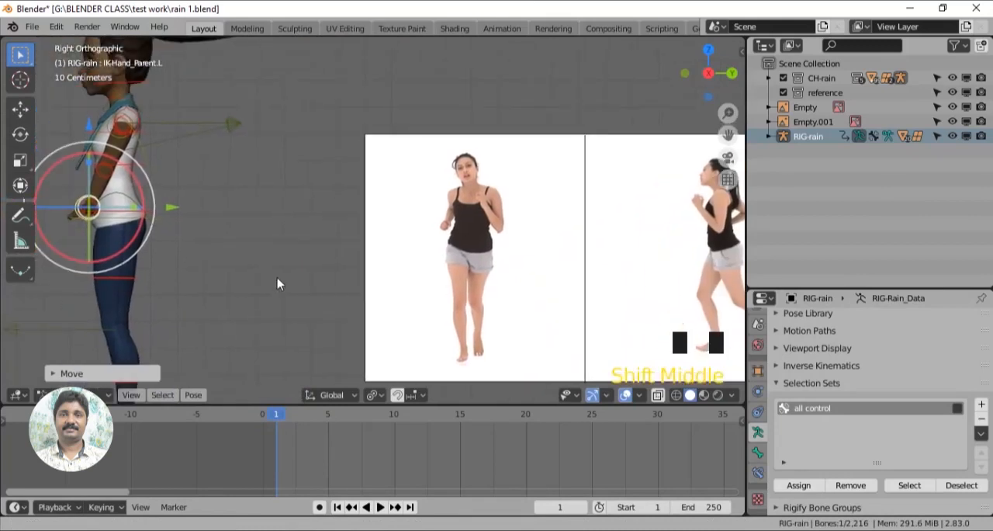
middle_click_drag(720, 238, 613, 259, "shift")
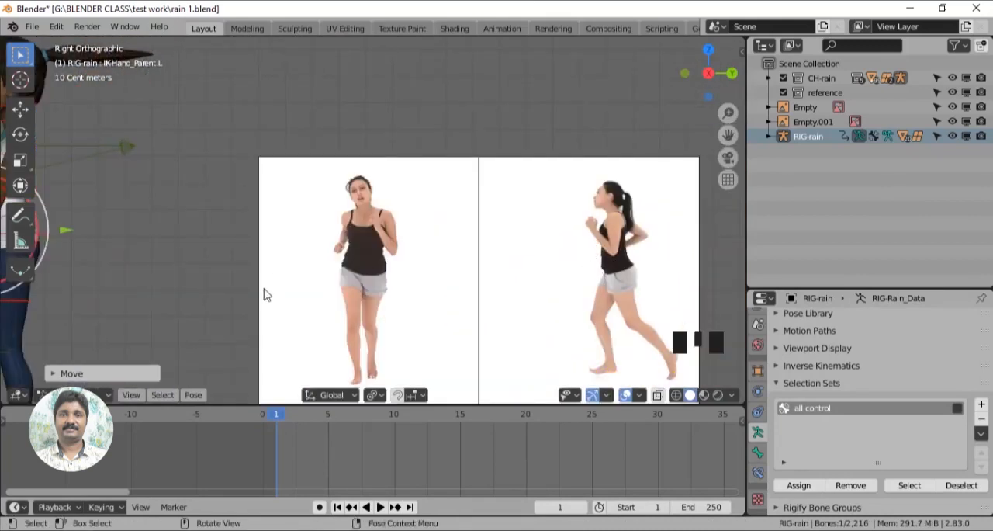
left_click(20, 216)
left_click_drag(618, 218, 597, 229)
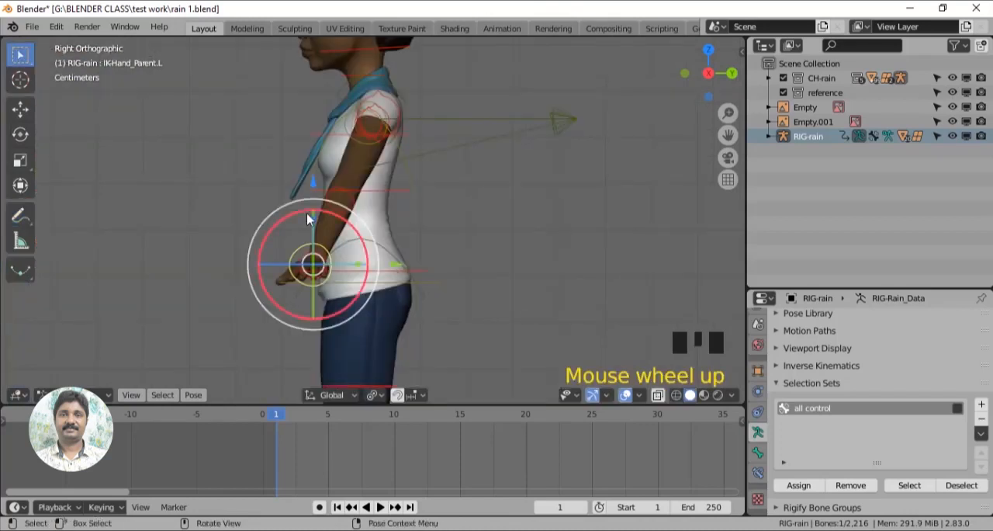
- Raise the left hand control and bring it inward in front of the torso
left_click_drag(314, 182, 315, 132)
middle_click_drag(683, 286, 662, 284, "shift")
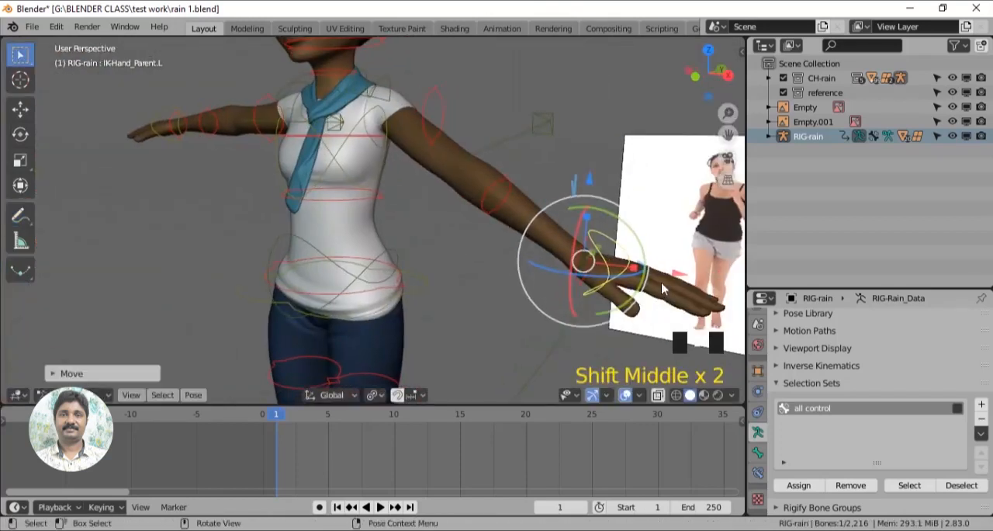
left_click_drag(662, 289, 505, 244)
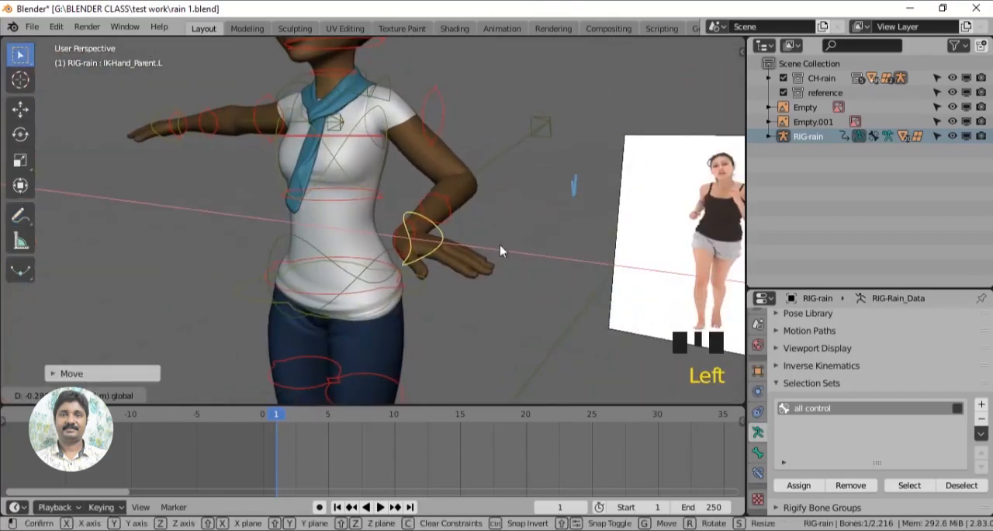
middle_click_drag(500, 245, 586, 332, "shift")
mouse_move(388, 260)
left_mouse_down()
mouse_move(365, 278)
mouse_move(380, 273)
left_mouse_up()
middle_click_drag(466, 311, 428, 308)
- Try further adjustments of the left hand control and undo the last one
scroll(334, 232, "up", 2)
left_click_drag(335, 220, 334, 249)
left_click_drag(285, 217, 272, 281)
middle_click_drag(470, 287, 483, 288)
key("ctrl+z")
- Adjust the left hand control's placement and raise it toward the chest to match the reference arm
left_click_drag(298, 225, 285, 246)
middle_click_drag(465, 284, 515, 281)
mouse_move(484, 236)
left_mouse_down()
mouse_move(513, 240)
mouse_move(484, 249)
left_mouse_up()
mouse_move(505, 284)
middle_mouse_down()
mouse_move(454, 286)
mouse_move(495, 287)
middle_mouse_up()
left_click_drag(461, 214, 410, 221)
middle_click_drag(487, 294, 452, 309)
left_click_drag(326, 146, 325, 85)
- Fine-tune the left hand and lower the left forearm pole target so the elbow points down and back
middle_click_drag(414, 227, 509, 282)
scroll(486, 284, "up", 2)
left_click_drag(422, 218, 439, 213)
mouse_move(571, 190)
middle_mouse_down()
mouse_move(511, 183)
mouse_move(553, 186)
middle_mouse_up()
left_click(510, 184)
left_click_drag(460, 107, 439, 197)
scroll(446, 233, "down", 2)
- Trace the near arm and the trailing leg down to the foot on the side-view jog reference
middle_click_drag(459, 322, 501, 218, "shift")
middle_click_drag(504, 232, 341, 257)
scroll(570, 304, "down", 2)
key("KP_3")
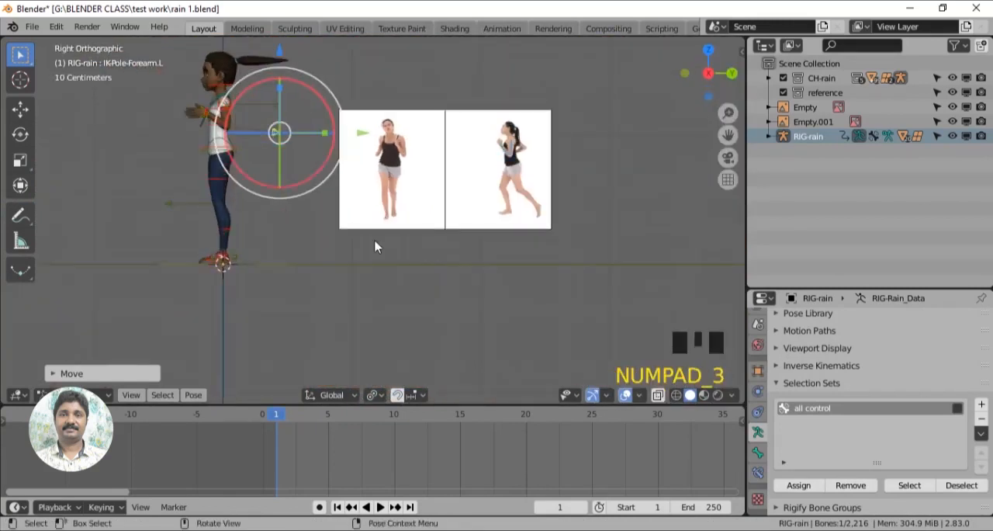
scroll(590, 255, "up", 4)
middle_click_drag(590, 255, 80, 280, "shift")
left_click(21, 215)
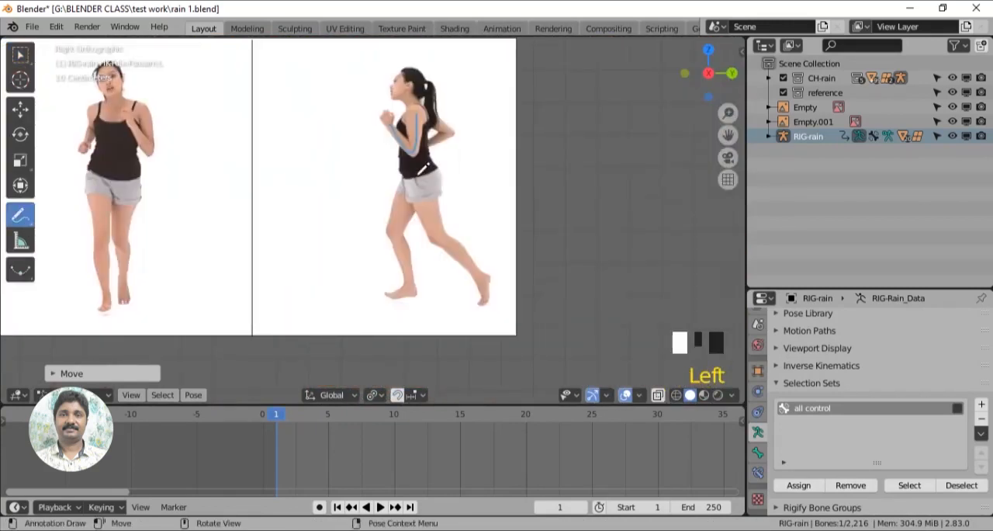
left_click_drag(416, 177, 434, 215)
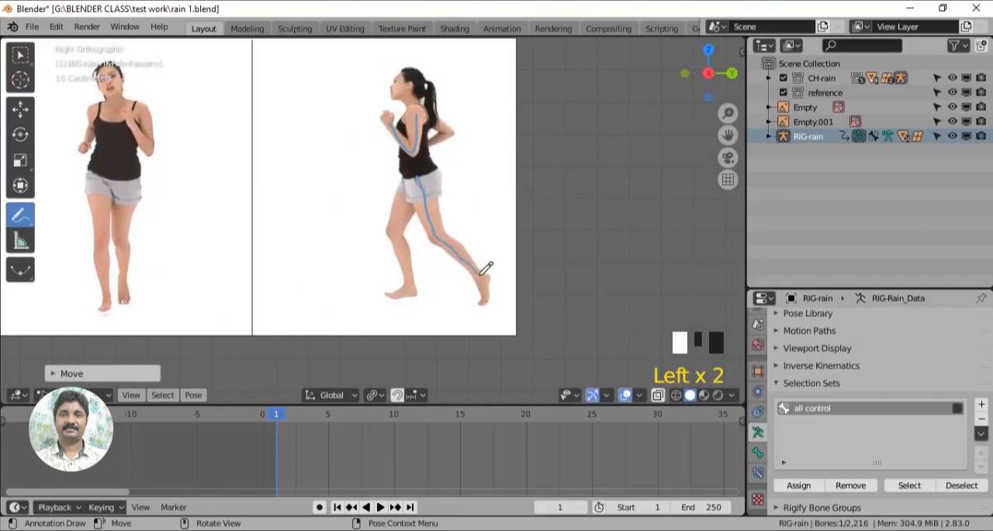
left_click_drag(486, 301, 486, 303)
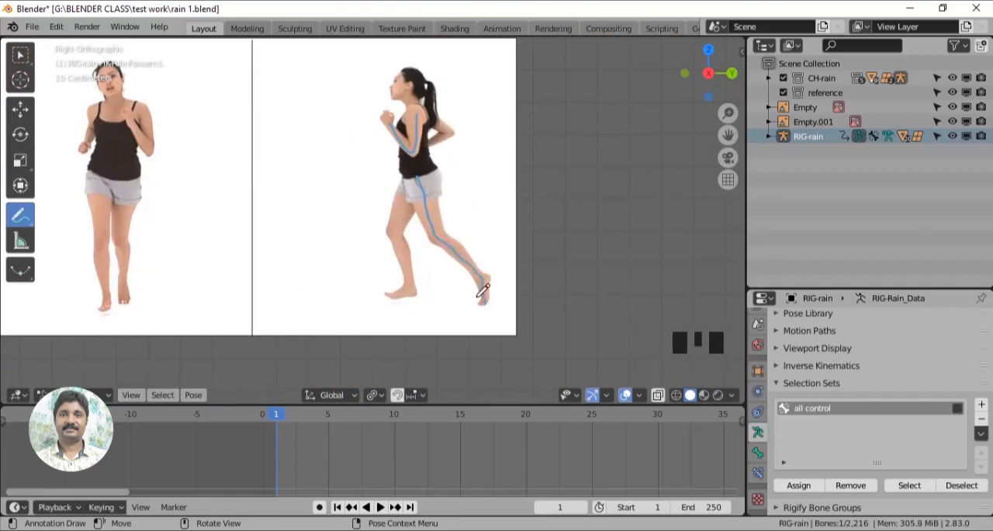
- Move the left foot control backward along the ground to place the trailing leg behind the body
middle_click_drag(306, 300, 555, 296, "shift")
scroll(446, 244, "down", 3)
scroll(471, 299, "up", 2)
left_click(20, 109)
middle_click_drag(365, 233, 425, 267)
middle_click_drag(426, 264, 454, 204, "shift")
left_click(242, 278)
middle_click_drag(438, 304, 362, 290)
key("KP_3")
middle_click_drag(419, 252, 264, 376, "shift")
scroll(264, 372, "down", 2)
left_click_drag(261, 318, 330, 319)
- Rotate the left foot roll control to lift the heel of the trailing foot
scroll(333, 357, "up", 3)
middle_click_drag(216, 390, 287, 291, "shift")
left_click(287, 291)
left_click(20, 133)
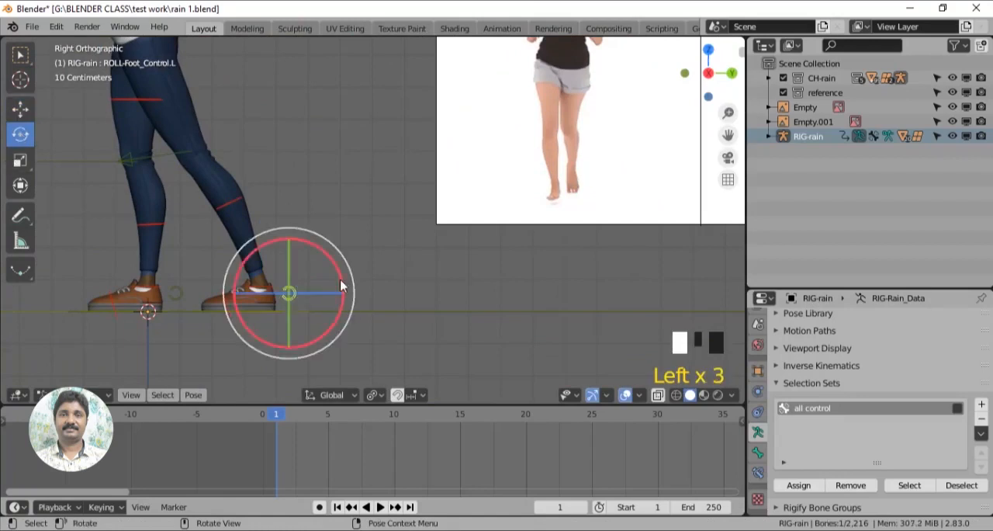
left_click_drag(344, 286, 273, 239)
middle_click_drag(273, 238, 272, 272, "shift")
- Reposition the left foot parent control with the Move tool to refine the trailing leg in side view
scroll(222, 251, "up", 2)
left_click(333, 284)
left_click_drag(201, 214, 197, 219)
middle_click_drag(330, 272, 436, 285, "shift")
key("KP_3")
left_click(20, 109)
scroll(464, 270, "down", 3)
middle_click_drag(464, 270, 464, 301, "shift")
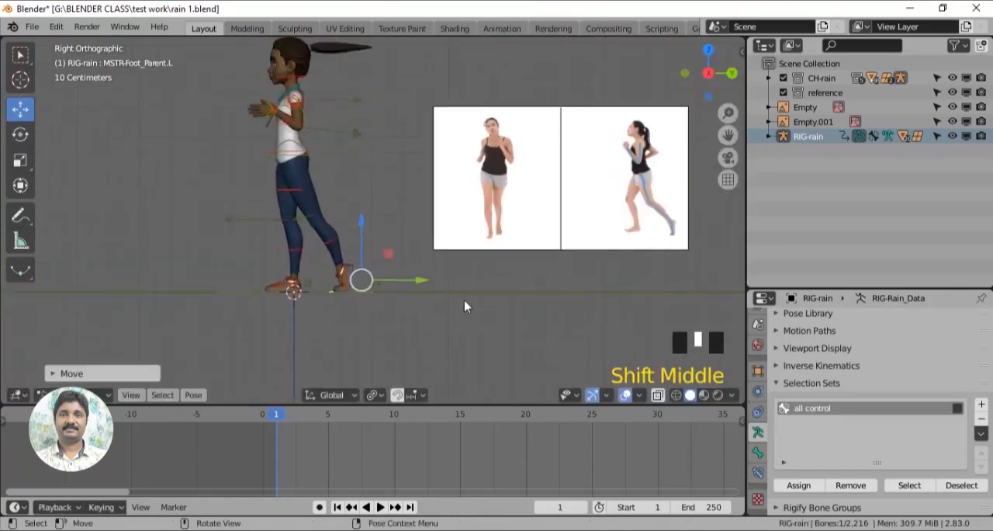
- Move the pelvis parent control slightly backward along the Y axis
scroll(464, 301, "up", 1)
middle_click_drag(372, 229, 390, 283, "shift")
scroll(391, 283, "up", 2)
left_click(301, 184)
left_click_drag(325, 185, 336, 184)
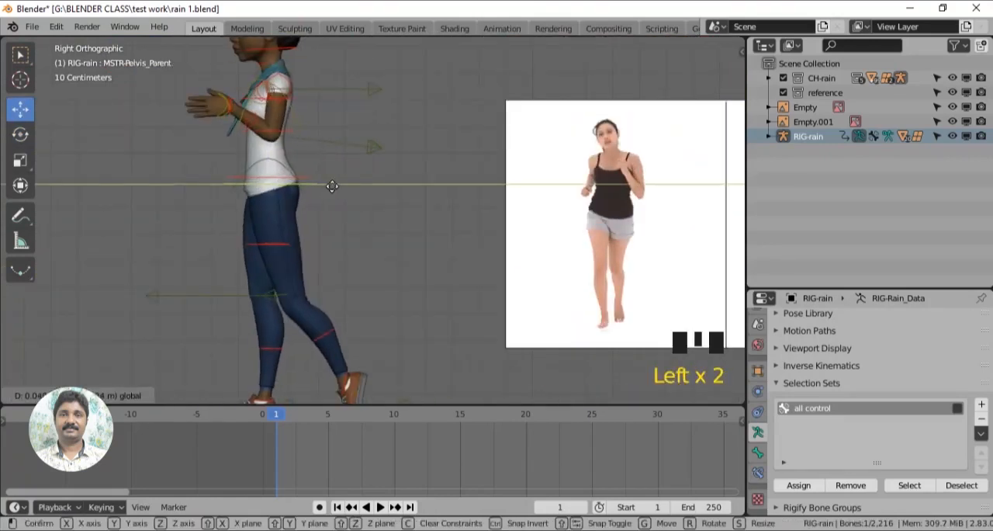
scroll(392, 250, "down", 3)
- Rotate the left hand control in side view to adjust the angle of the raised hand
scroll(392, 250, "up", 1)
middle_click_drag(392, 250, 370, 288, "shift")
scroll(370, 288, "up", 3)
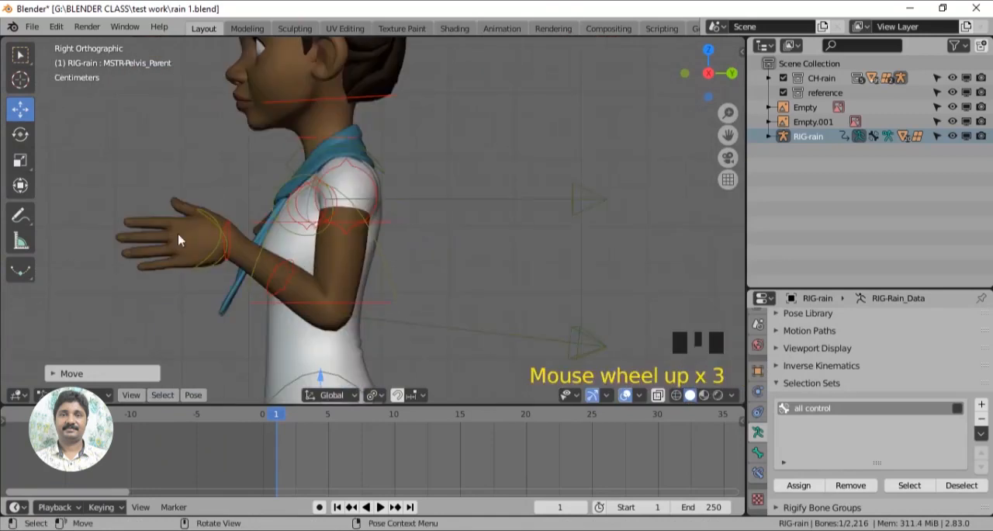
left_click(222, 235)
left_click(20, 134)
left_click_drag(271, 209, 277, 242)
scroll(427, 308, "down", 3)
- Bring the right hand control in from the outstretched pose and place it beside the body
middle_click_drag(426, 308, 446, 320)
left_click(128, 284)
middle_click_drag(128, 285, 110, 220)
left_click(20, 110)
left_click_drag(189, 214, 294, 224)
left_click_drag(234, 169, 235, 246)
middle_click_drag(235, 247, 368, 286)
left_click_drag(371, 296, 324, 307)
middle_click_drag(324, 307, 237, 336)
- Rotate the right hand control to align the hand with the lowered forearm
scroll(237, 335, "up", 2)
left_click_drag(237, 337, 302, 326)
middle_click_drag(301, 326, 342, 257, "shift")
left_click(20, 135)
left_click_drag(231, 244, 264, 295)
middle_click_drag(265, 295, 354, 252)
left_click_drag(359, 250, 307, 205)
- Move the right forearm pole target so the right elbow bends back behind the body
middle_click_drag(271, 240, 426, 333, "shift")
scroll(388, 295, "down", 3)
middle_click_drag(311, 245, 432, 245)
left_click(367, 242)
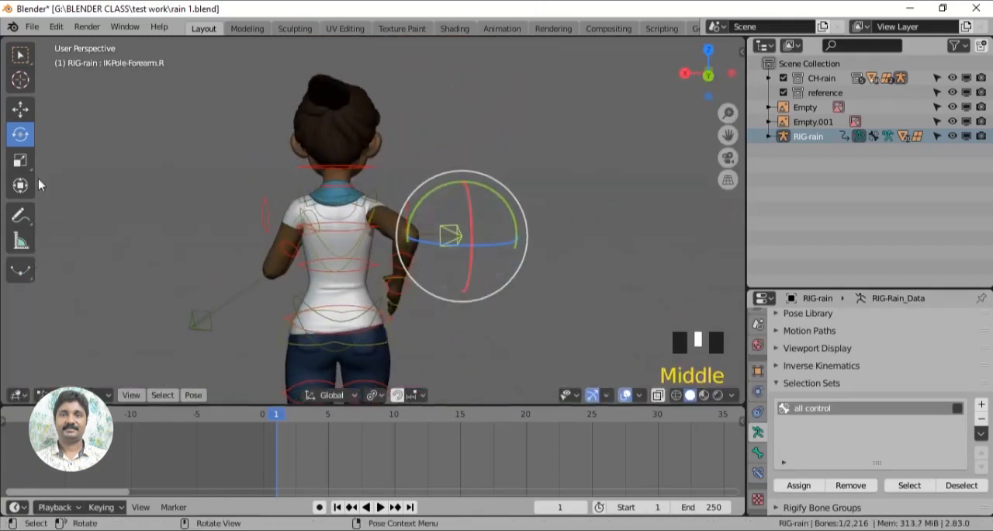
left_click(20, 110)
left_click_drag(404, 236, 364, 240)
middle_click_drag(423, 286, 241, 310)
scroll(233, 302, "up", 3)
middle_click_drag(202, 248, 219, 275, "shift")
middle_click_drag(419, 295, 362, 322, "shift")
- Refine the right hand's orientation with the Rotate tool
scroll(384, 295, "up", 3)
left_click(395, 277)
left_click(21, 135)
middle_click_drag(395, 277, 337, 273)
left_click_drag(374, 282, 348, 289)
middle_click_drag(501, 271, 367, 255)
- Rotate the left clavicle control to adjust the left shoulder
left_click(293, 226)
middle_click_drag(320, 282, 380, 255, "shift")
left_click_drag(380, 256, 344, 235)
middle_click_drag(344, 236, 503, 265)
- Select the torso controls and rotate them to twist the upper body for the running pose
left_click(450, 258)
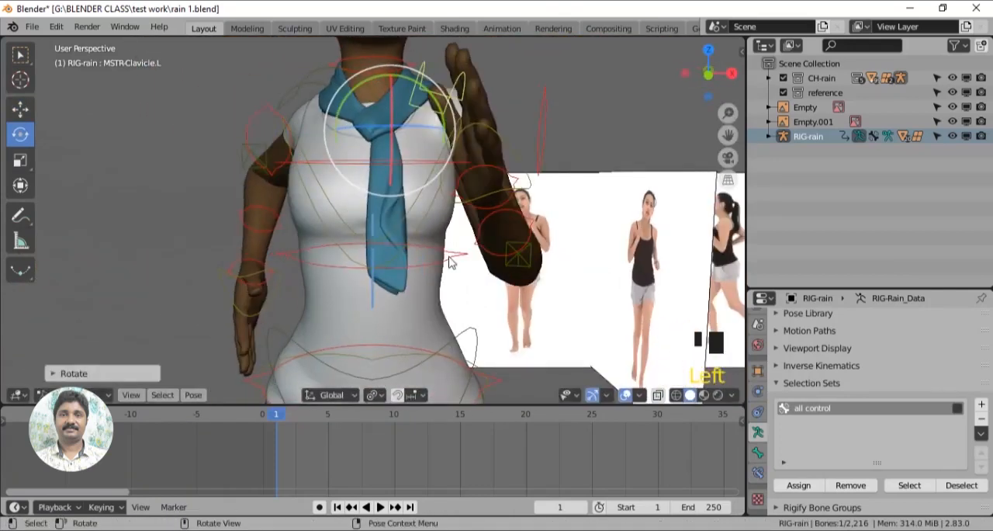
scroll(442, 256, "down", 2)
left_click_drag(414, 252, 398, 254)
middle_click_drag(397, 253, 466, 250)
left_click(176, 208)
left_click(389, 221)
left_click_drag(423, 265, 441, 265)
- Select the hips control and rotate it to turn and tilt the hips for the running pose
middle_click_drag(530, 293, 381, 186)
left_click(403, 215)
left_click_drag(381, 187, 388, 158)
middle_click_drag(400, 203, 343, 206)
left_click_drag(386, 141, 340, 146)
scroll(454, 270, "down", 2)
middle_click_drag(454, 269, 509, 291)
left_click_drag(405, 165, 405, 156)
middle_click_drag(496, 299, 434, 308)
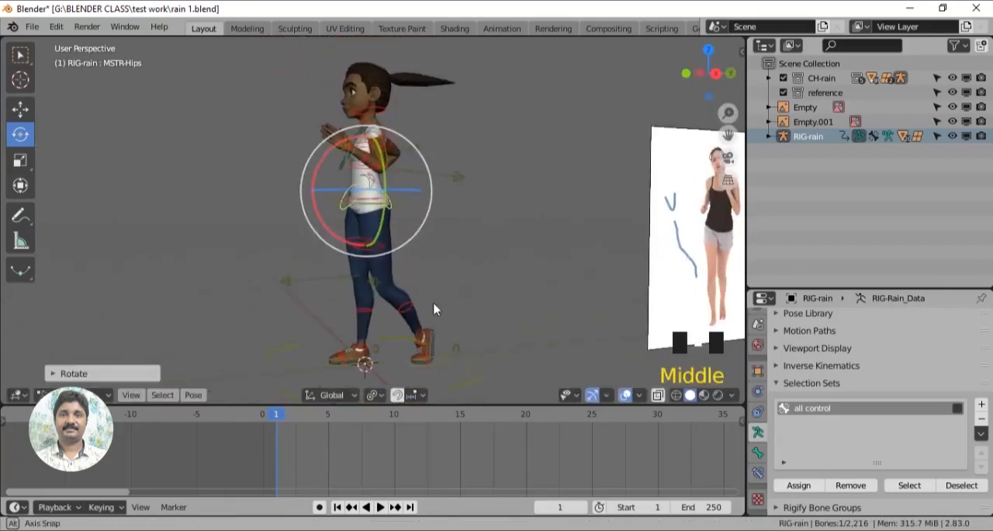
- Move the foot and body controls with the Move tool to refine the running stance in the side view
scroll(436, 326, "up", 1)
middle_click_drag(443, 381, 437, 338, "shift")
left_click(440, 349)
scroll(564, 312, "down", 3)
key("KP_3")
scroll(564, 319, "up", 2)
middle_click_drag(564, 319, 403, 323, "shift")
left_click(21, 110)
left_click_drag(341, 312, 345, 312)
left_click(221, 158)
left_click_drag(197, 99, 198, 111)
left_click(287, 327)
middle_click_drag(285, 338, 264, 338)
left_click(284, 331)
key("KP_3")
left_click_drag(336, 314, 357, 307)
middle_click_drag(287, 219, 342, 305, "shift")
scroll(341, 305, "up", 1)
left_click(320, 173)
left_click_drag(326, 135, 313, 183)
- Select the right clavicle control and rotate it to adjust the right shoulder
middle_click_drag(320, 241, 546, 264)
left_click_drag(413, 225, 414, 251)
middle_click_drag(419, 271, 528, 283)
scroll(544, 299, "up", 3)
left_click_drag(576, 332, 543, 329)
middle_click_drag(543, 287, 429, 251)
left_click(440, 246)
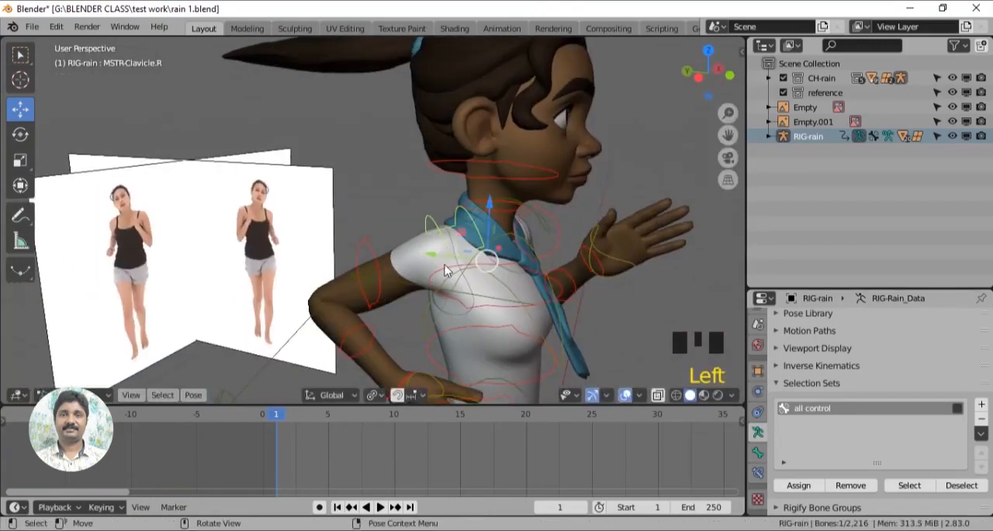
left_click(21, 134)
left_click_drag(454, 274, 467, 273)
middle_click_drag(468, 273, 469, 316)
scroll(404, 299, "down", 3)
scroll(403, 300, "up", 3)
scroll(313, 317, "down", 3)
scroll(432, 313, "up", 3)
middle_click_drag(356, 201, 452, 250, "shift")
scroll(453, 249, "up", 3)
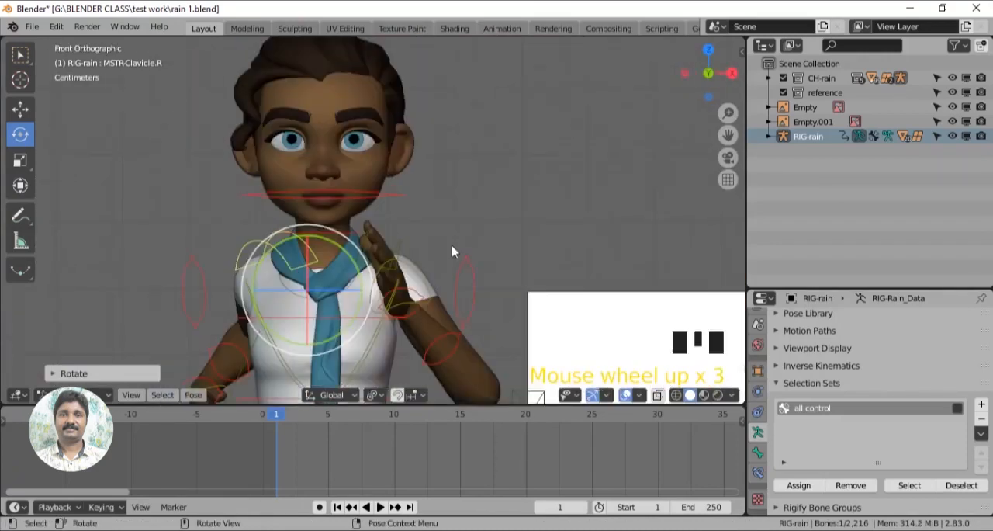
- Rotate the head and neck controls in the front view to follow the reference's head tilt
left_click(399, 193)
left_click_drag(375, 177, 359, 173)
left_click(349, 234)
left_click_drag(358, 222, 353, 217)
left_click(388, 190)
left_click_drag(358, 165, 354, 160)
scroll(436, 238, "down", 2)
left_click_drag(370, 204, 370, 199)
middle_click_drag(404, 256, 415, 119, "shift")
middle_click_drag(410, 347, 410, 215, "shift")
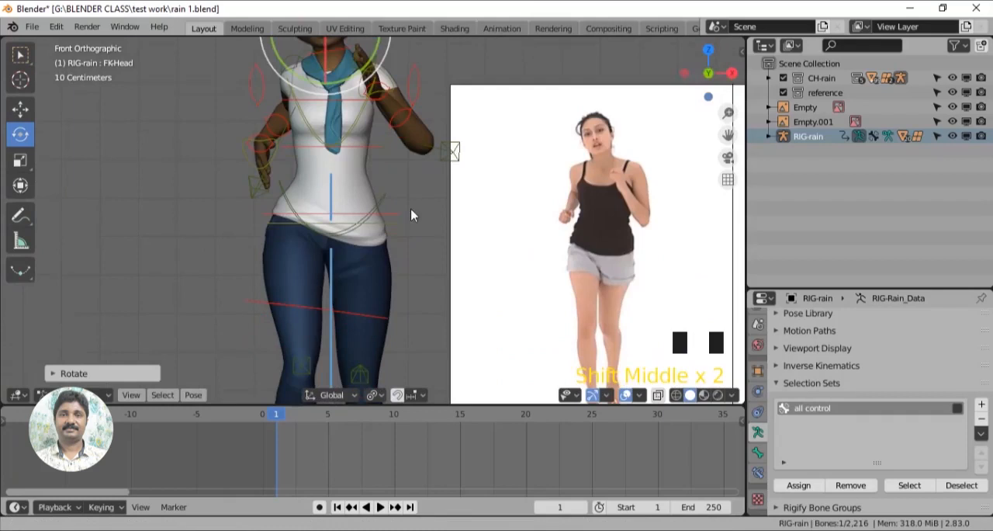
- Select the rib cage control and rotate it slightly to refine the upper body's tilt
left_click(381, 171)
left_click_drag(381, 170, 383, 169)
middle_click_drag(383, 168, 381, 197, "shift")
left_click(383, 166)
left_click(381, 165)
left_click_drag(376, 128, 380, 134)
scroll(421, 231, "down", 3)
middle_click_drag(415, 316, 408, 215, "shift")
middle_click_drag(508, 310, 450, 317)
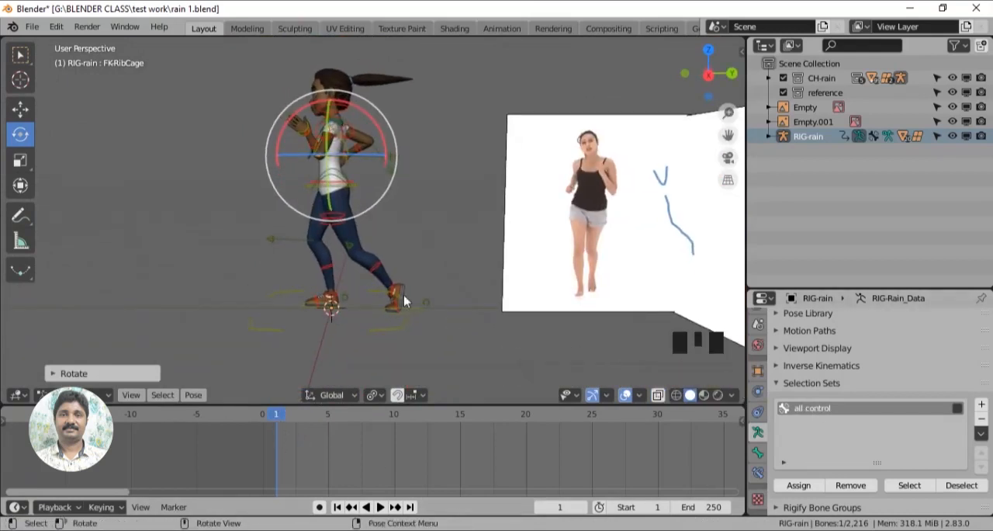
- Select every control in the "all control" selection set and insert a LocRot keyframe at frame 1
middle_click_drag(458, 332, 466, 329)
key("KP_3")
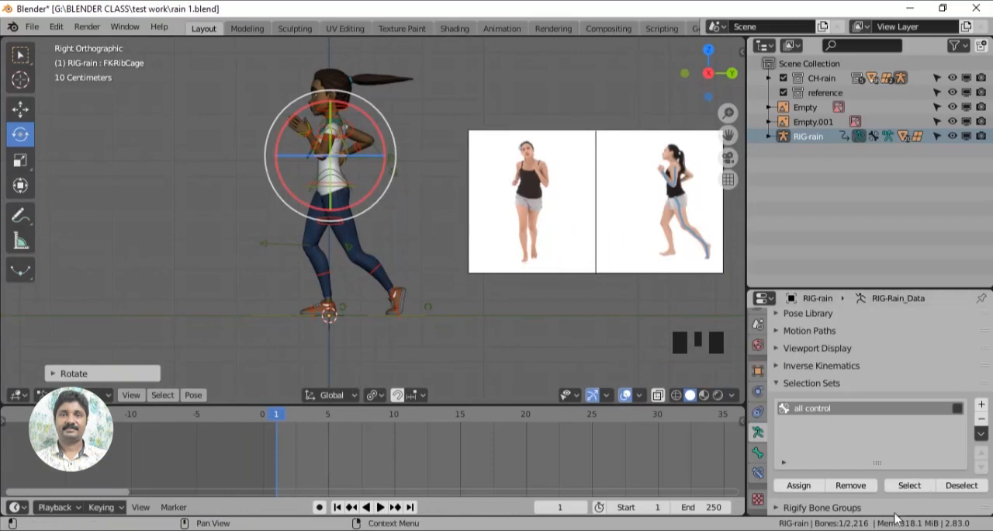
left_click(910, 485)
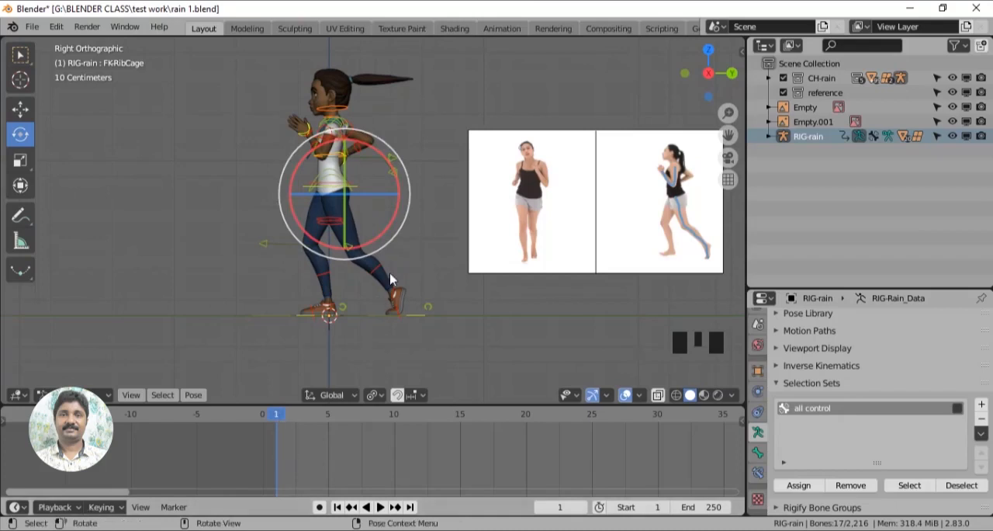
key("i")
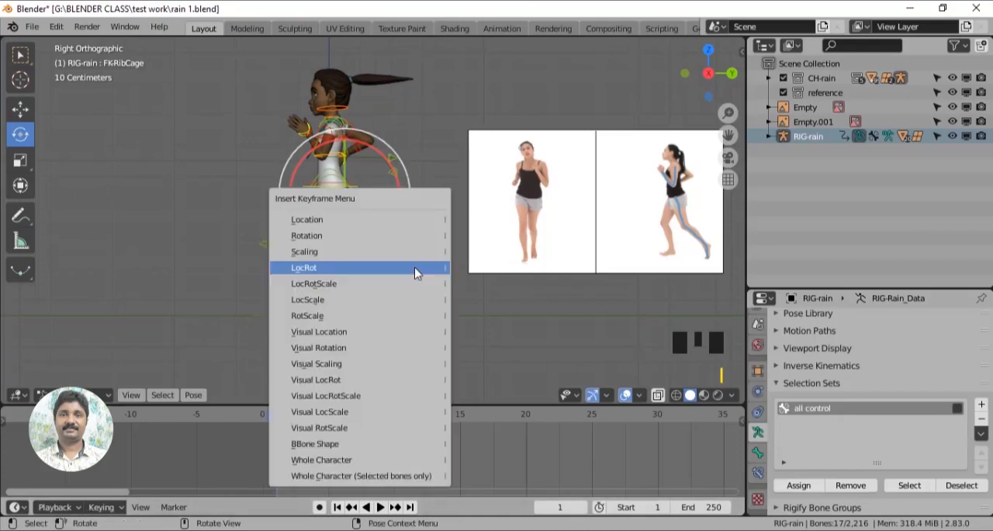
left_click(334, 269)
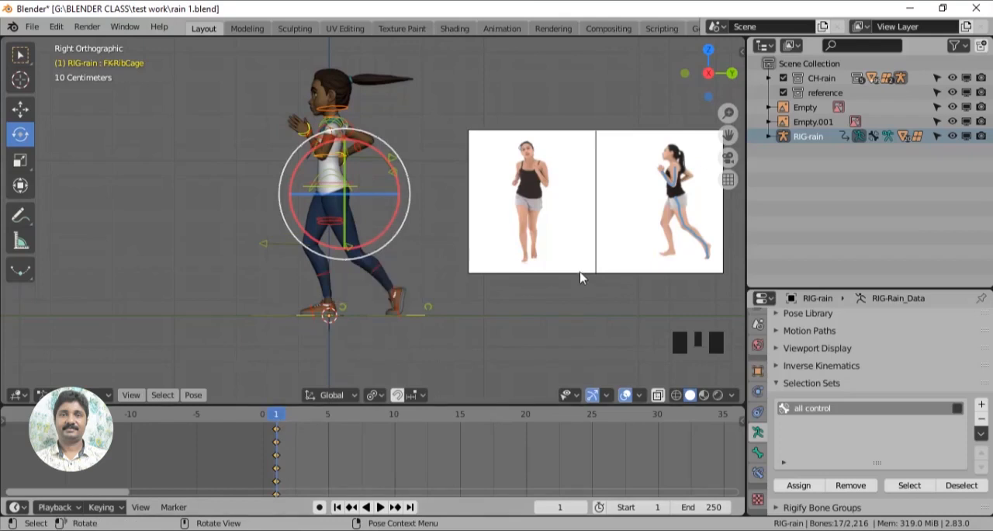
- Go to frame 20 and trace the front leg of the side reference with the Annotate tool
scroll(571, 293, "up", 2)
scroll(599, 339, "down", 1)
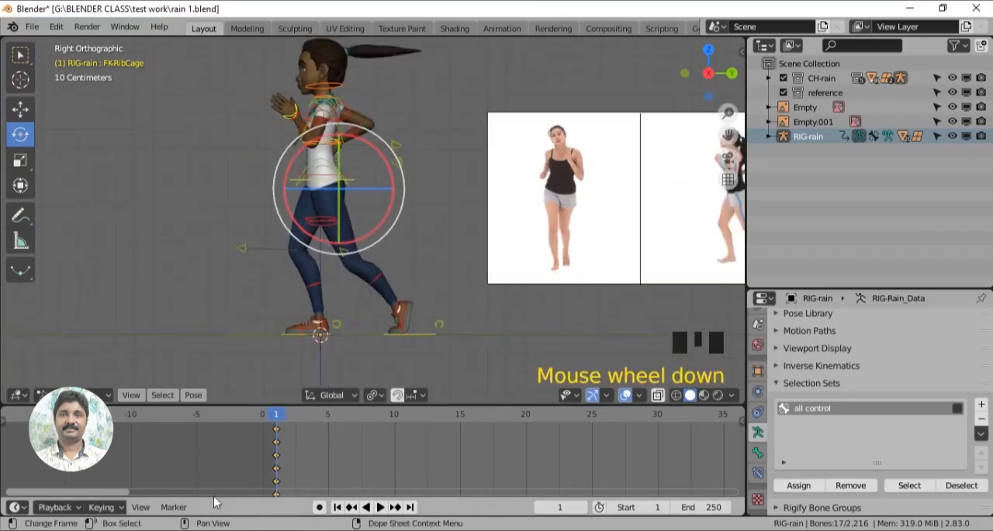
mouse_move(279, 419)
left_mouse_down()
mouse_move(296, 413)
mouse_move(280, 426)
mouse_move(298, 427)
mouse_move(277, 429)
left_mouse_up()
left_click(281, 432)
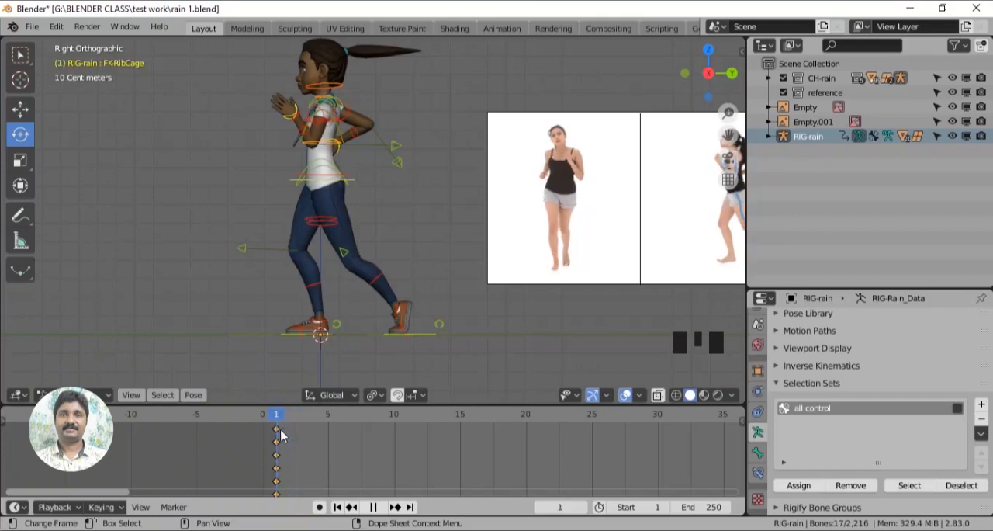
middle_click_drag(542, 319, 332, 318, "shift")
scroll(536, 312, "up", 1)
middle_click_drag(536, 313, 461, 315, "shift")
left_click_drag(279, 423, 527, 419)
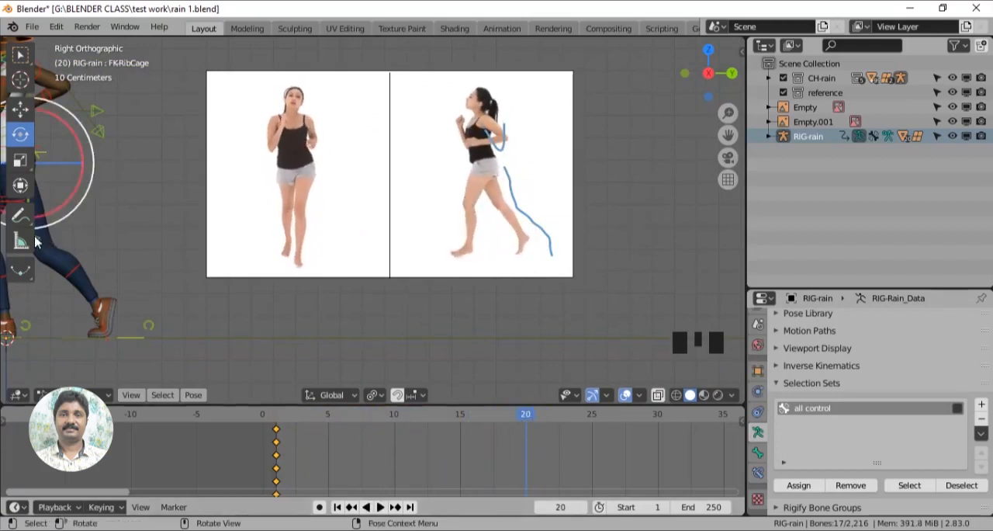
left_click(20, 215)
left_click(483, 179)
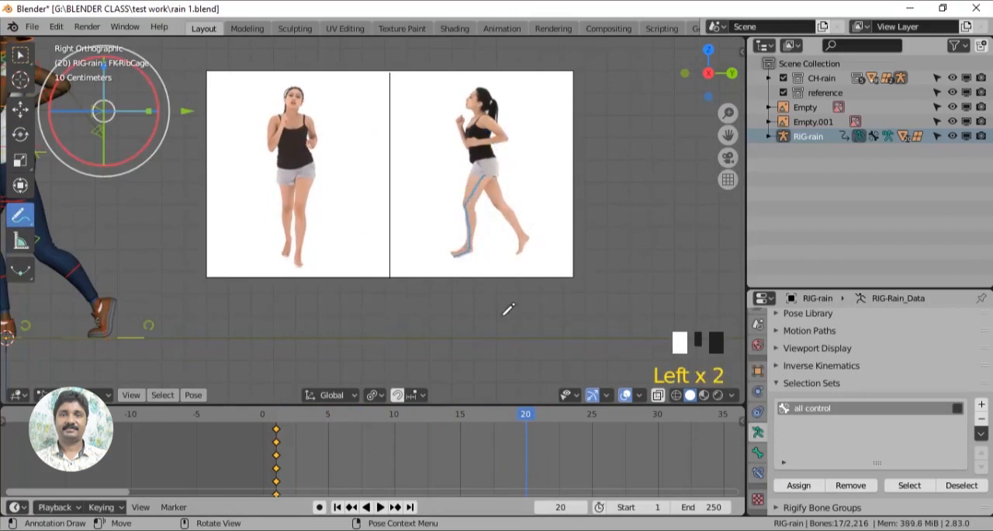
- Go to frame 40 and trace the rear leg of the side reference with an annotation stroke
scroll(584, 449, "down", 7)
left_click_drag(483, 419, 637, 416)
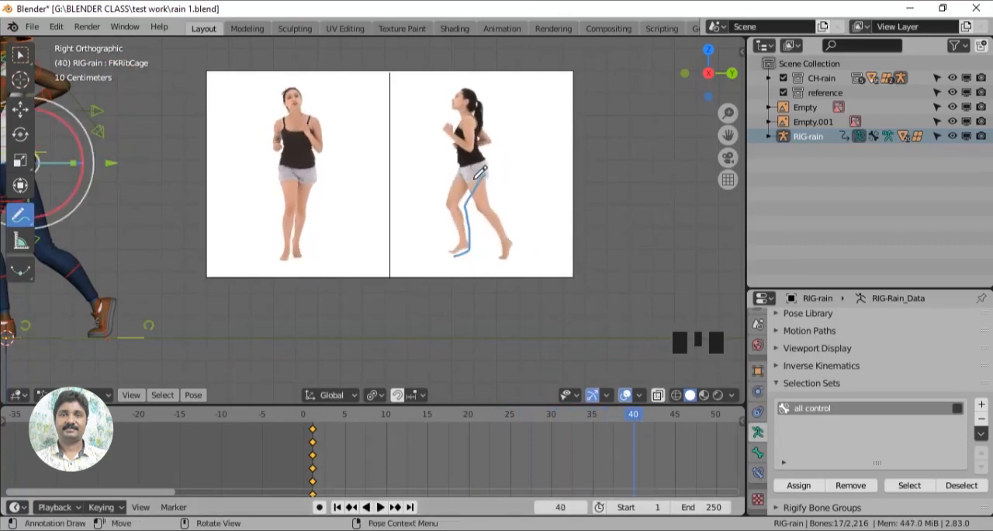
left_click_drag(473, 180, 483, 203)
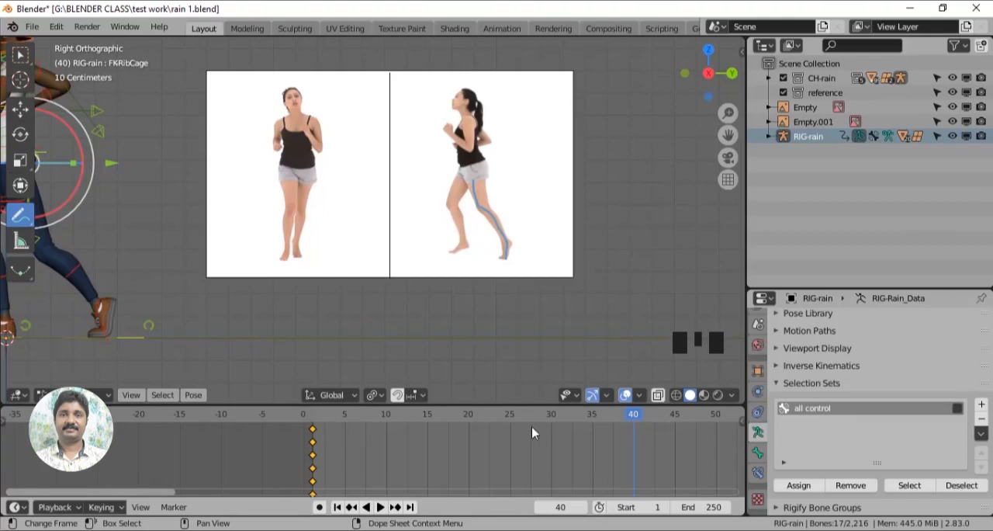
- Scrub the reference beyond frame 40 to check the run cycle, and set the scene's end frame to 40
scroll(621, 433, "down", 10)
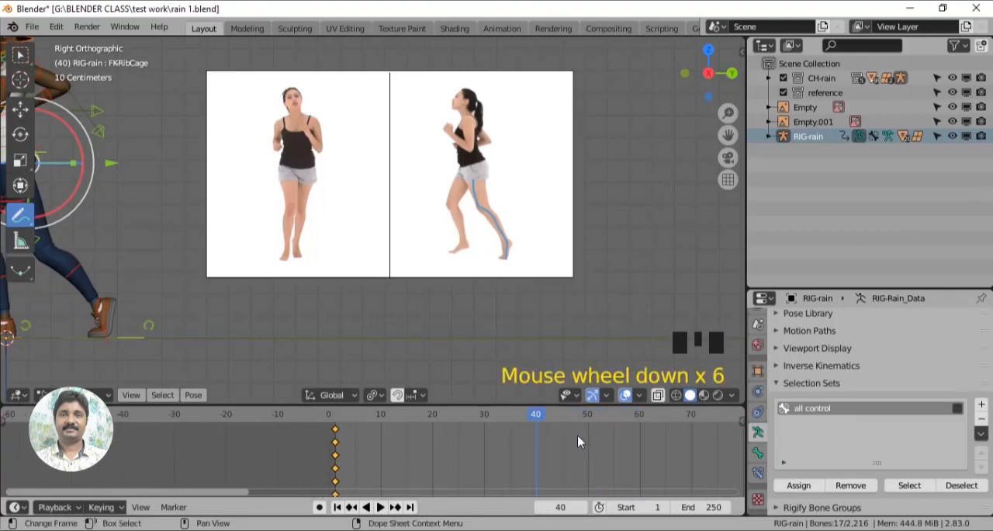
scroll(577, 441, "down", 3)
left_click_drag(482, 420, 618, 417)
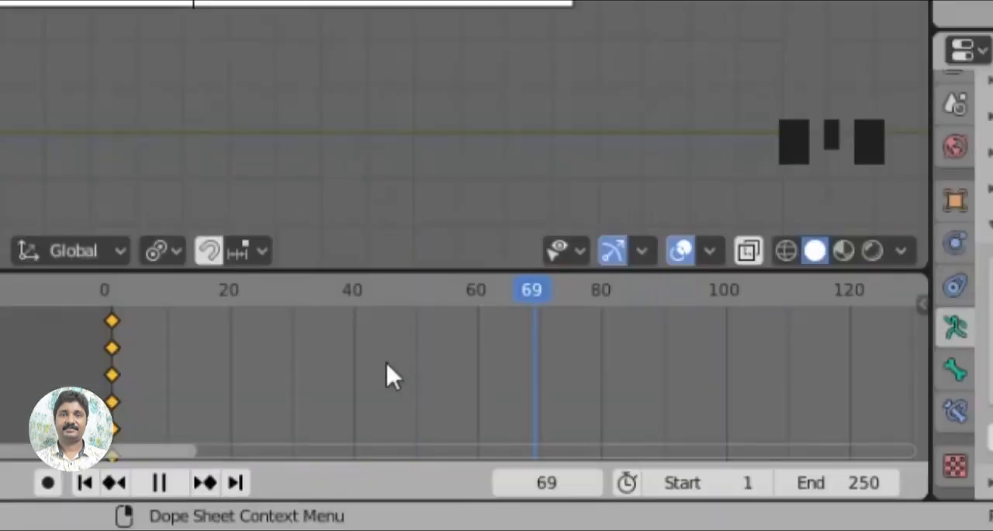
left_click_drag(370, 366, 361, 370)
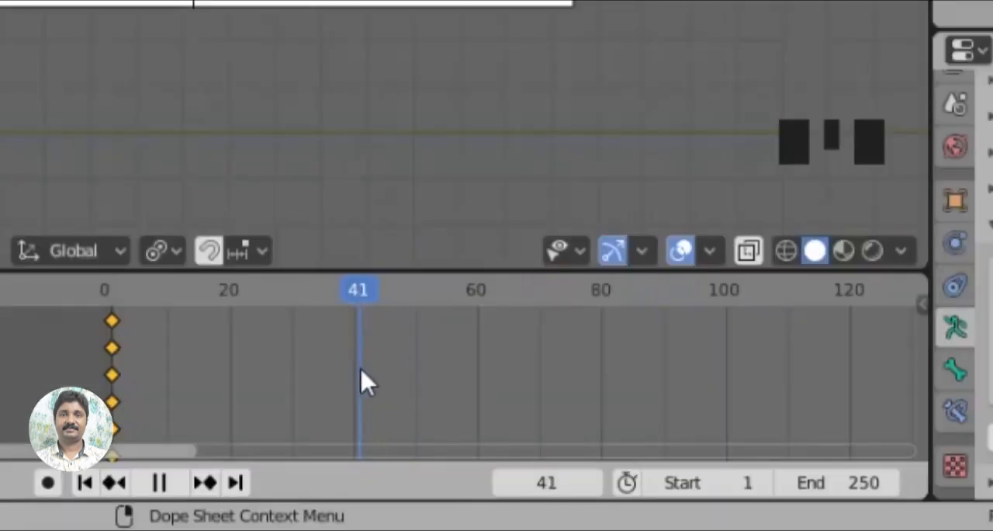
key("space")
left_click(838, 483)
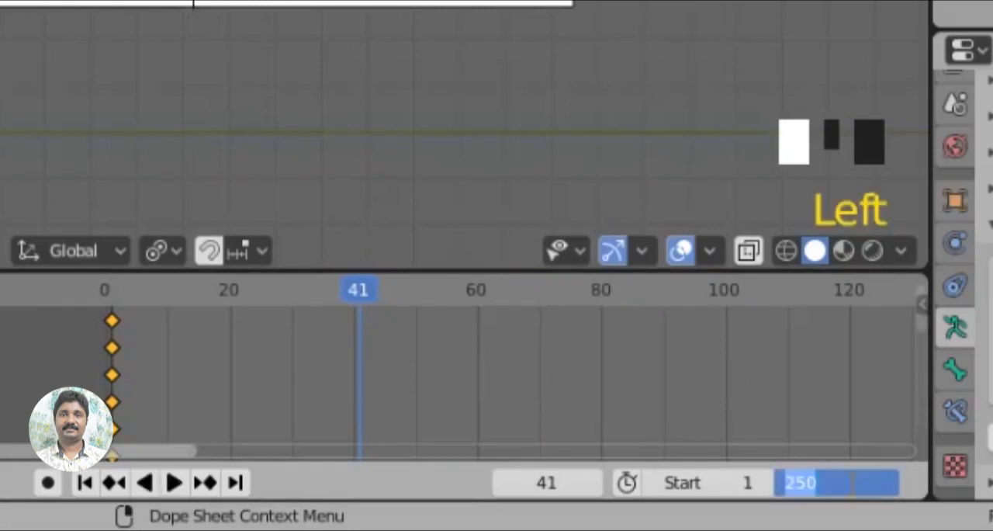
key("Return")
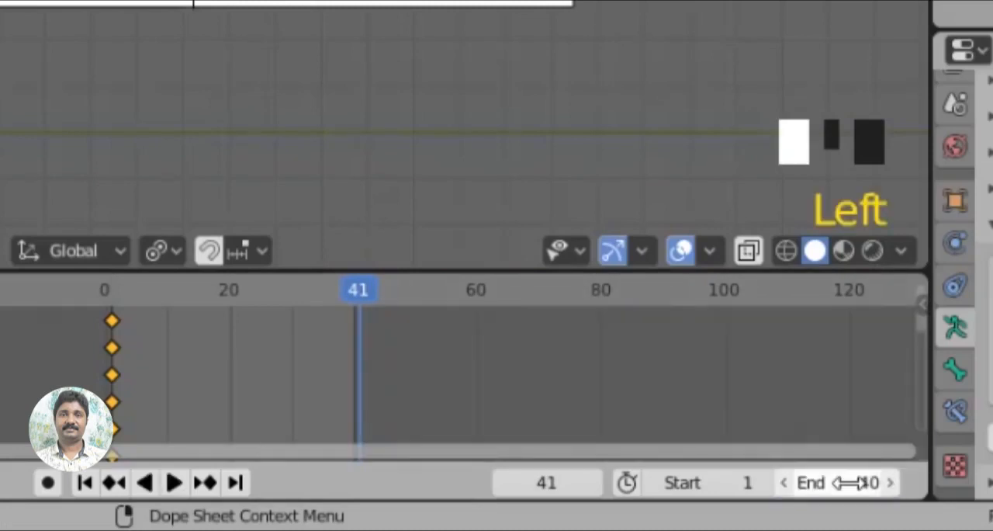
scroll(259, 383, "up", 14)
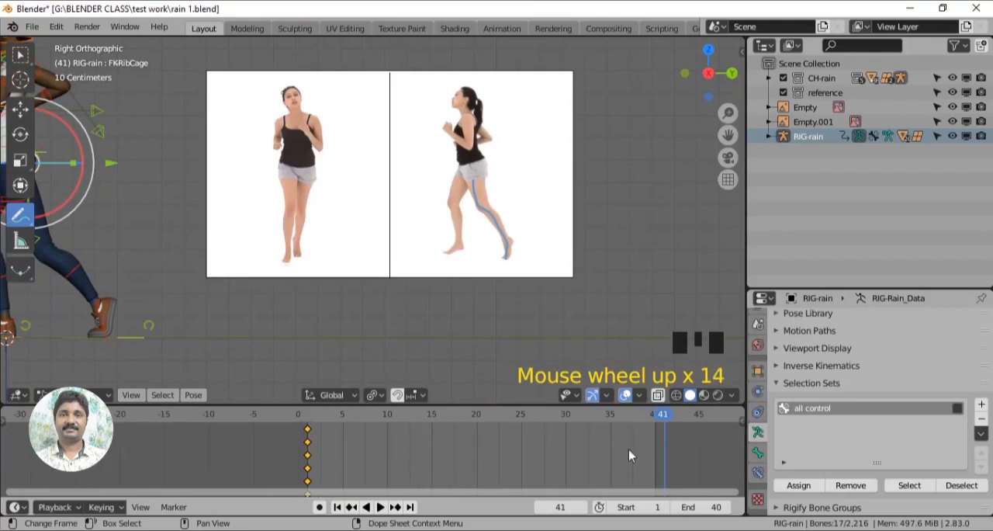
- Select all controls through the selection set and insert a LocRot keyframe of the starting pose at frame 40
left_click_drag(639, 421, 370, 431)
scroll(352, 301, "down", 2)
middle_click_drag(352, 302, 399, 326, "shift")
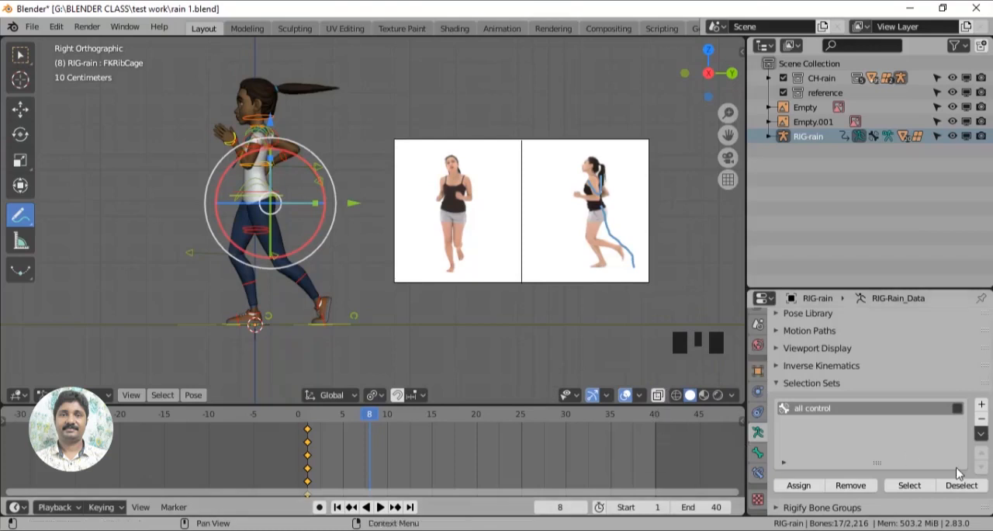
left_click(914, 487)
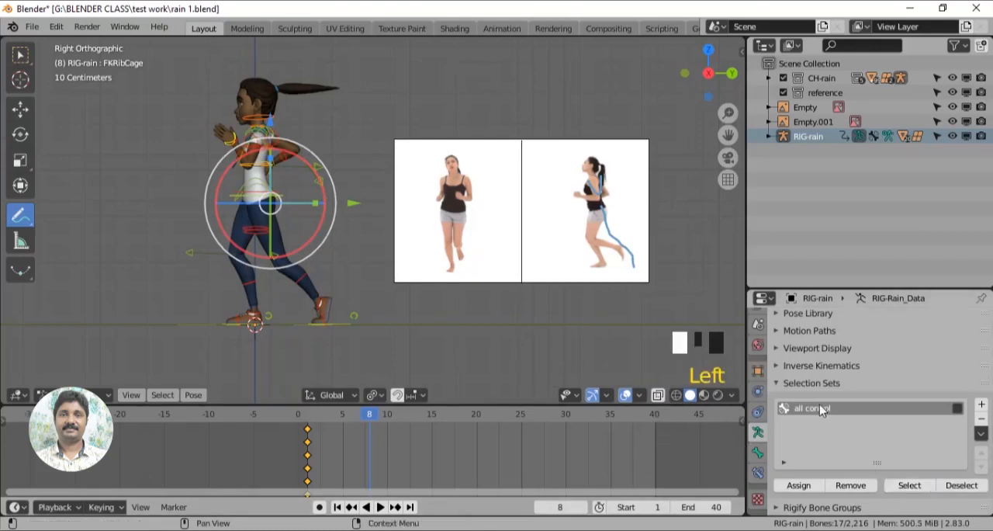
left_click_drag(369, 417, 654, 441)
key("i")
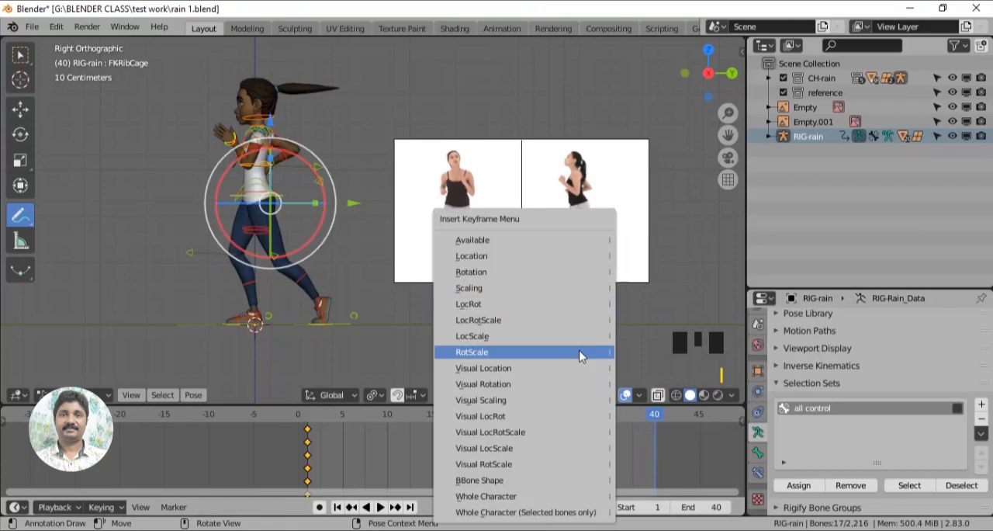
left_click(532, 306)
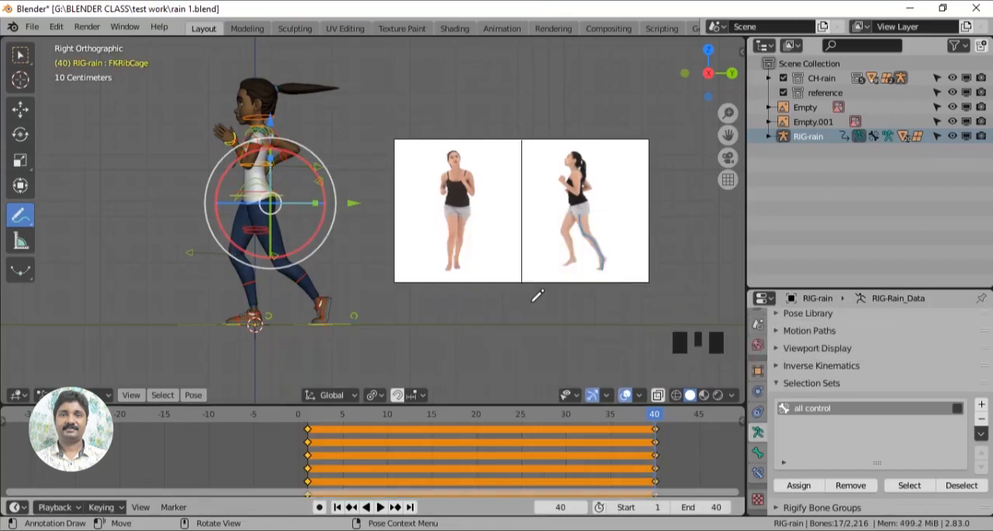
- At frame 20, outline the character's front leg and raised arm with annotation strokes as a pose guide
left_click_drag(654, 419, 474, 448)
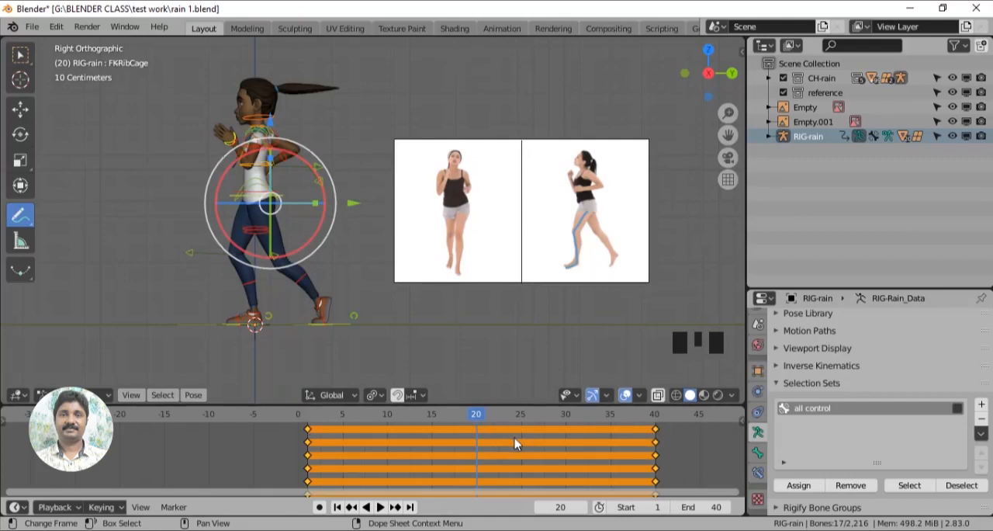
scroll(515, 438, "up", 2)
middle_click_drag(499, 353, 497, 281, "shift")
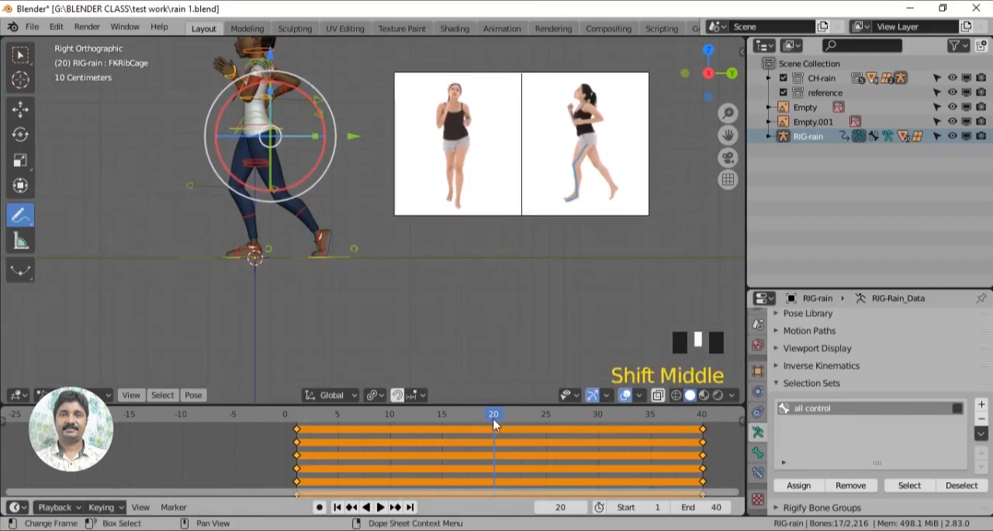
mouse_move(495, 424)
left_mouse_down()
mouse_move(309, 428)
mouse_move(307, 436)
mouse_move(497, 439)
left_mouse_up()
middle_click_drag(338, 218, 440, 257, "shift")
left_click_drag(355, 297, 334, 226)
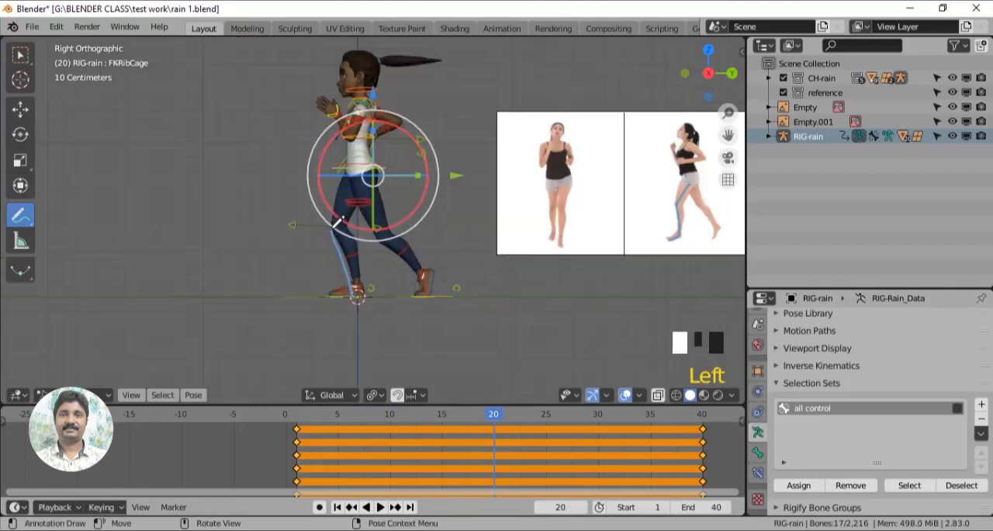
scroll(406, 337, "up", 3)
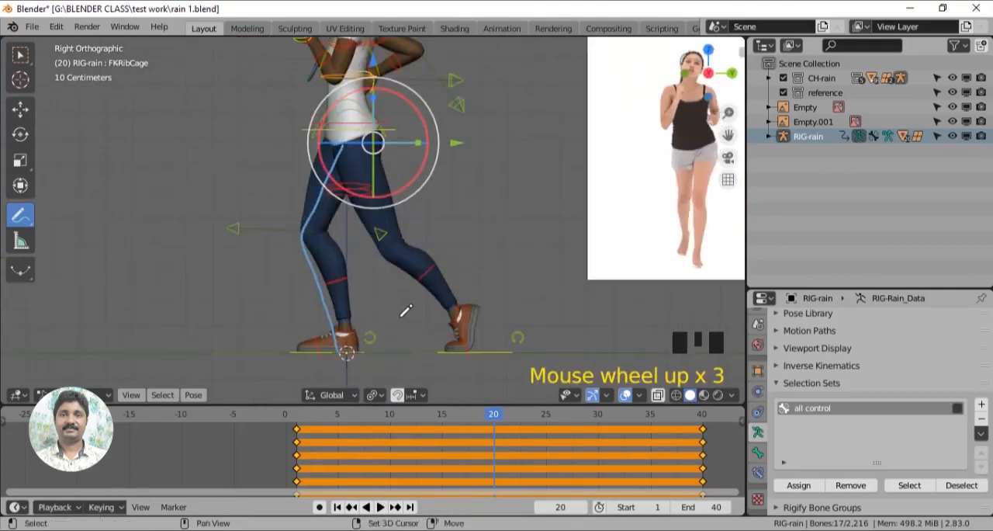
middle_click_drag(406, 313, 365, 130, "shift")
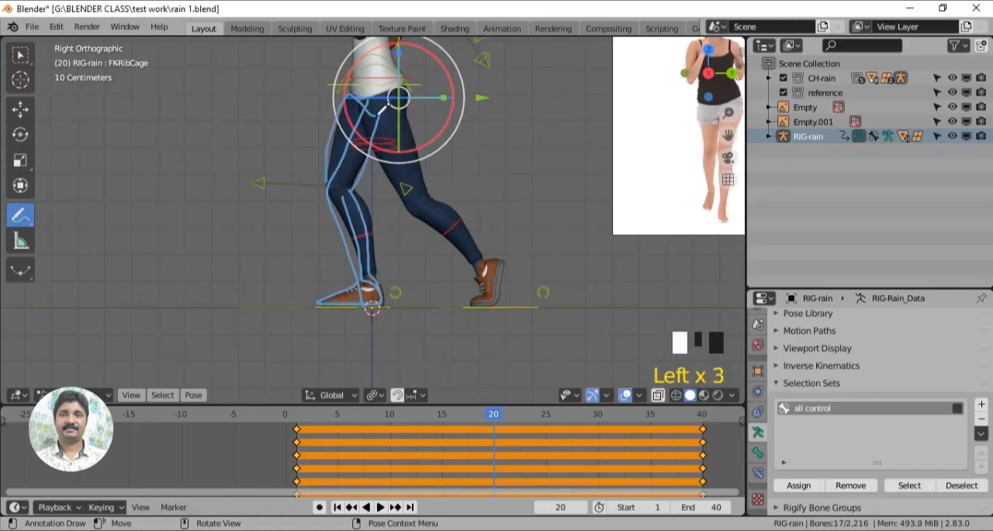
scroll(451, 210, "down", 2)
middle_click_drag(450, 211, 454, 311, "shift")
scroll(391, 165, "up", 1)
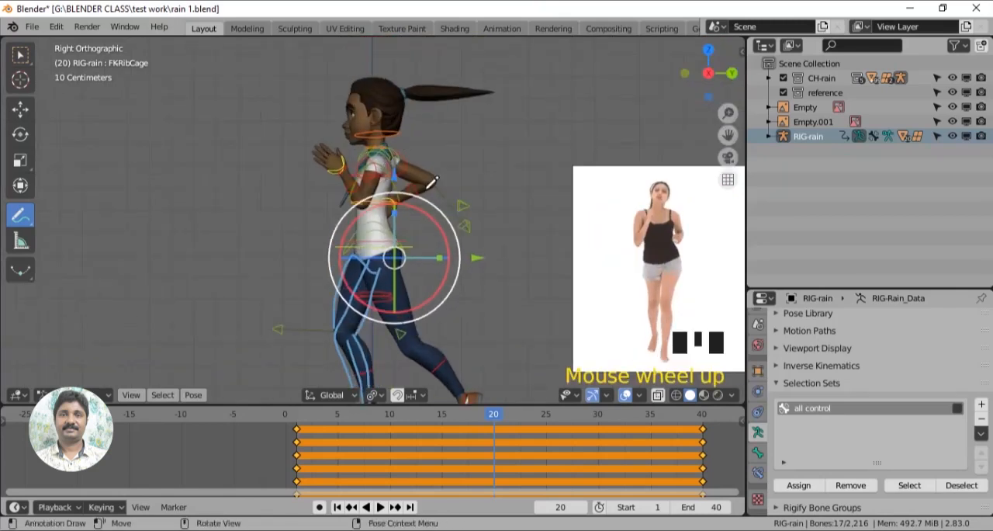
left_click(351, 143)
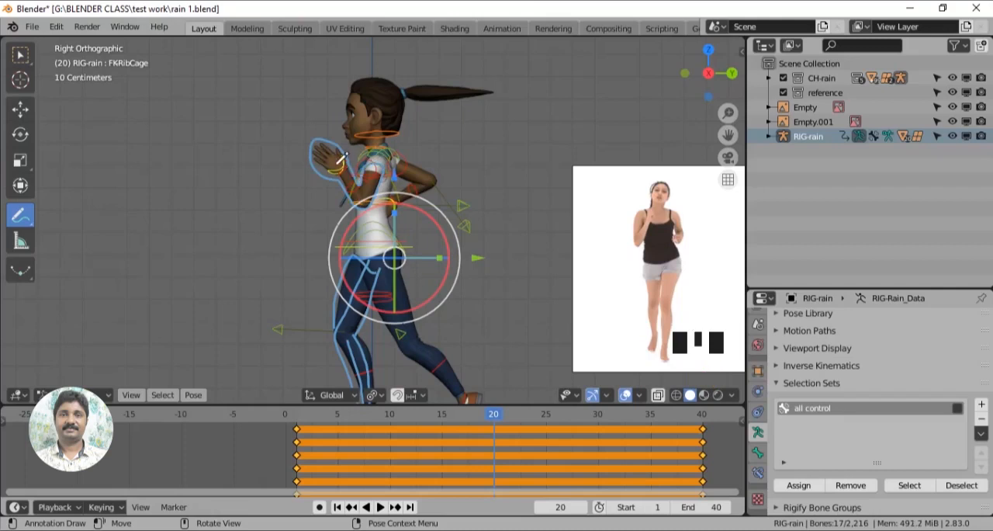
- Activate the Move tool and turn on Auto Keying for posing the legs at frame 20
middle_click_drag(465, 271, 452, 160, "shift")
scroll(453, 160, "up", 1)
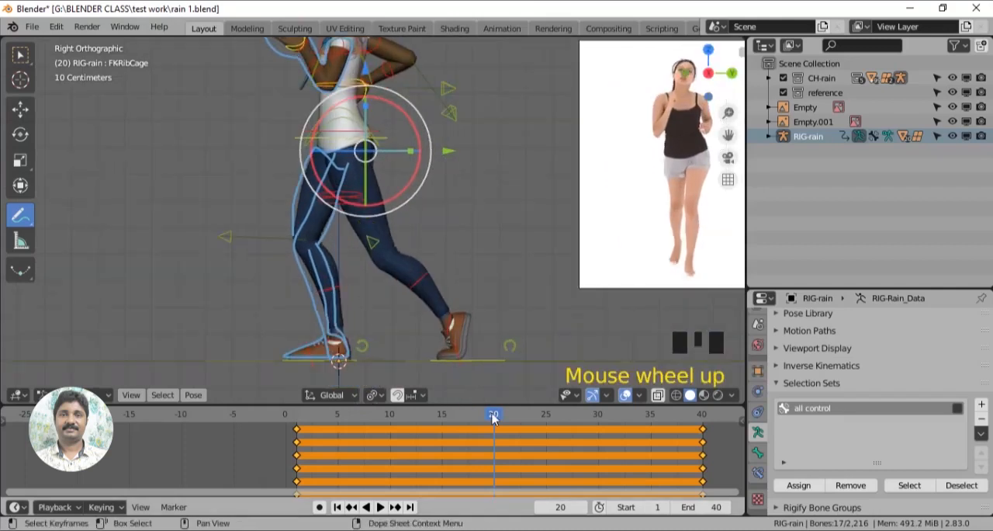
left_click(20, 109)
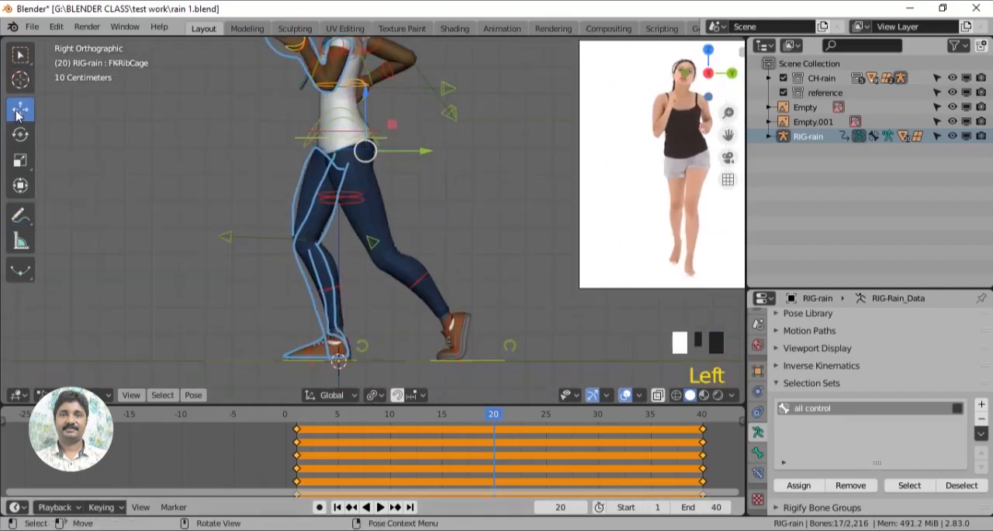
left_click(319, 509)
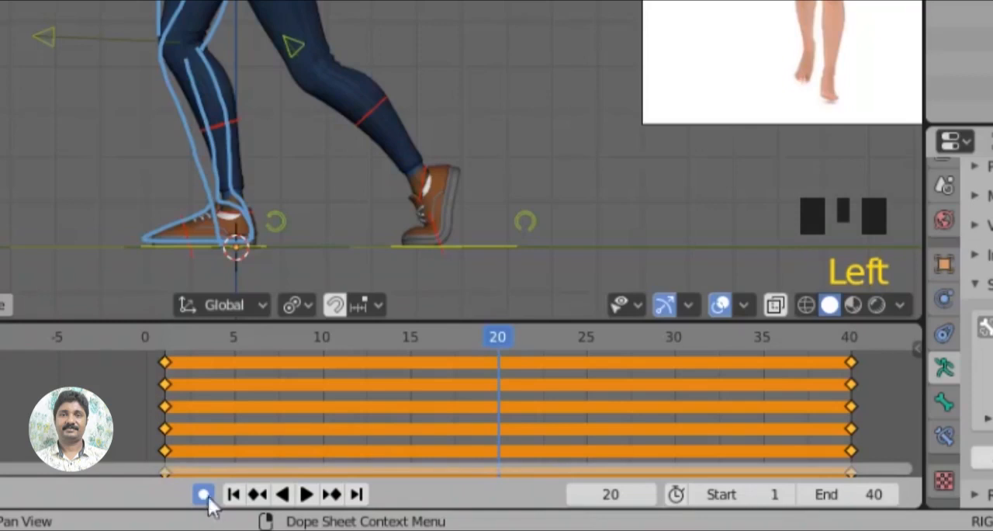
scroll(463, 193, "up", 2)
middle_click_drag(465, 190, 465, 112, "shift")
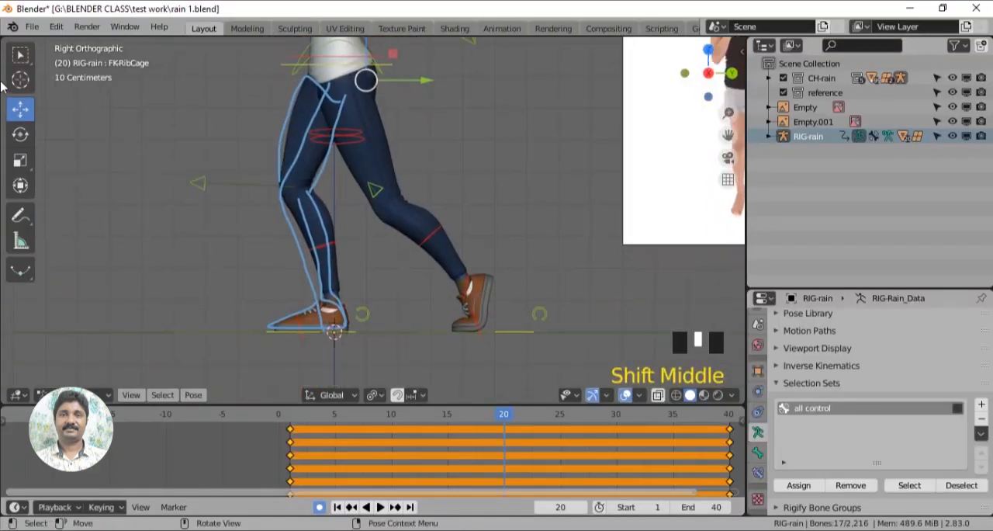
- At frame 20, move the left foot control forward onto the outlined front foot
left_click(518, 334)
middle_click_drag(519, 334, 516, 349)
left_click_drag(565, 304, 511, 426)
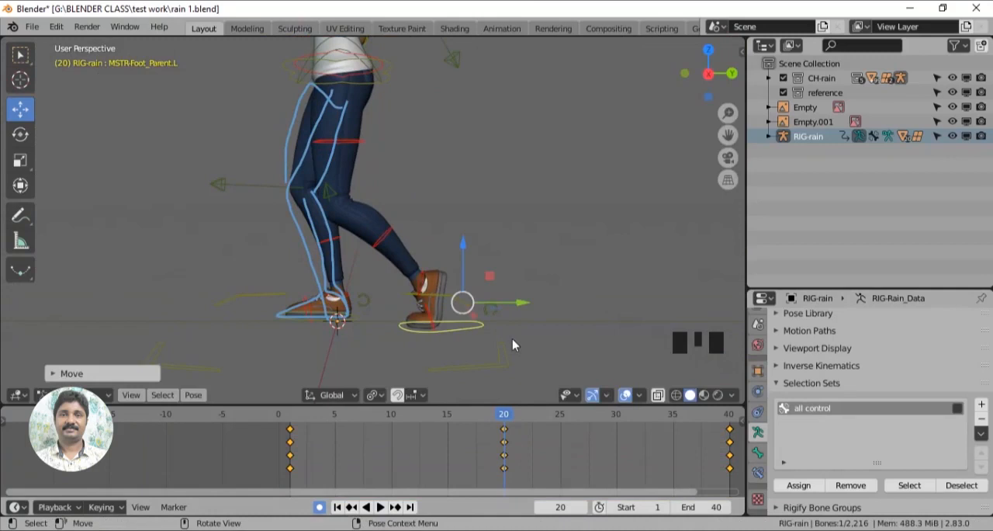
key("KP_3")
left_click_drag(508, 307, 392, 338)
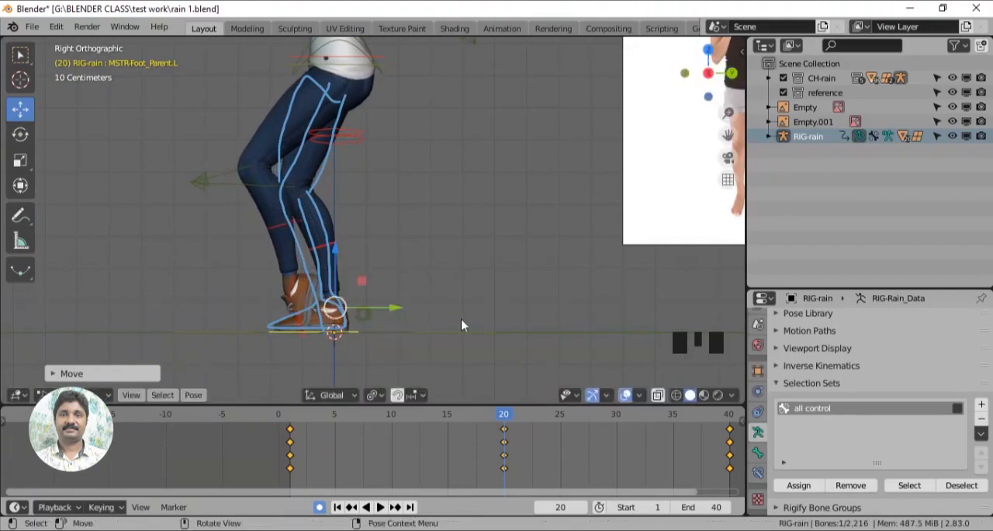
- Rotate the left foot's roll control until the shoe lies flat on the ground within the outline
middle_click_drag(464, 326, 295, 370)
scroll(394, 363, "up", 4)
left_click(418, 233)
middle_click_drag(418, 232, 402, 229)
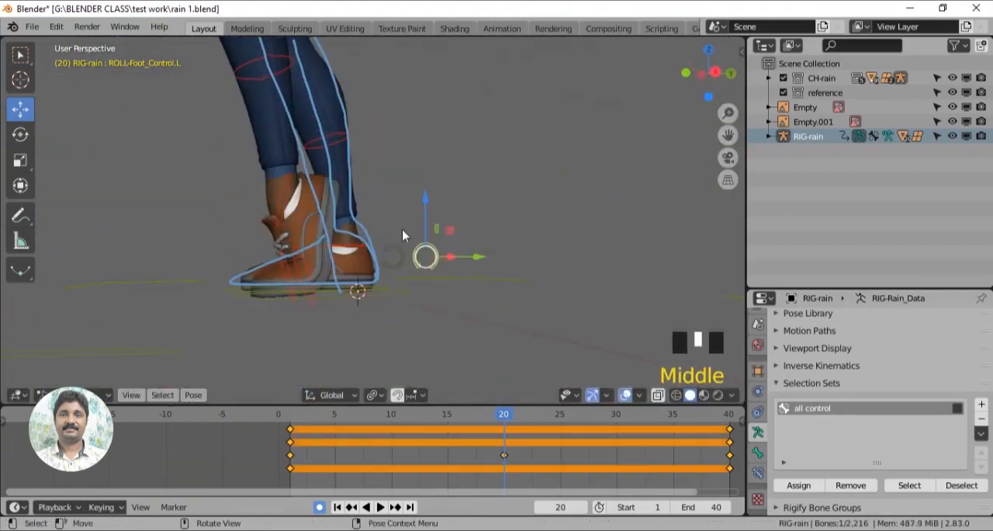
key("KP_3")
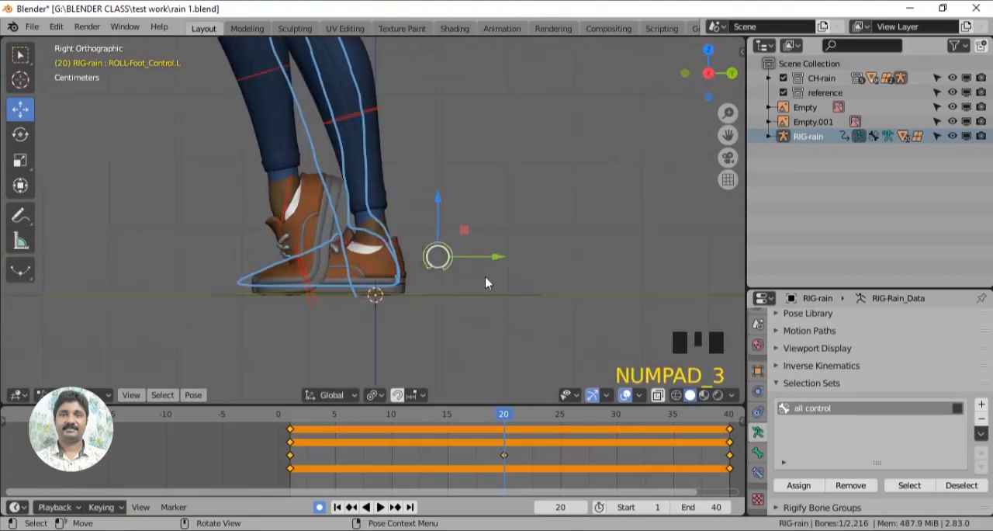
left_click(20, 134)
left_click_drag(475, 224, 583, 311)
left_click(21, 110)
scroll(481, 279, "down", 5)
middle_click_drag(481, 280, 458, 332, "shift")
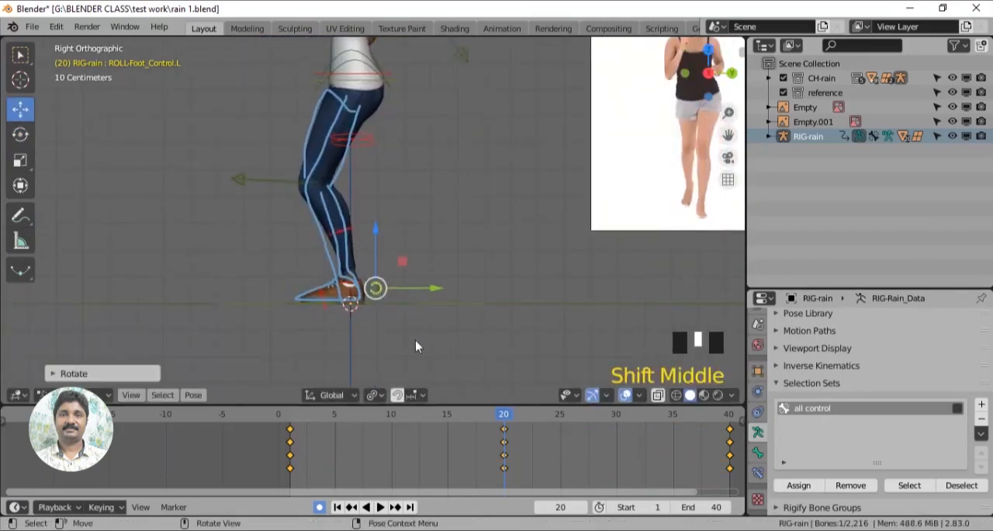
- At frame 1, outline the trailing leg and foot with an annotation stroke
left_click_drag(505, 418, 290, 458)
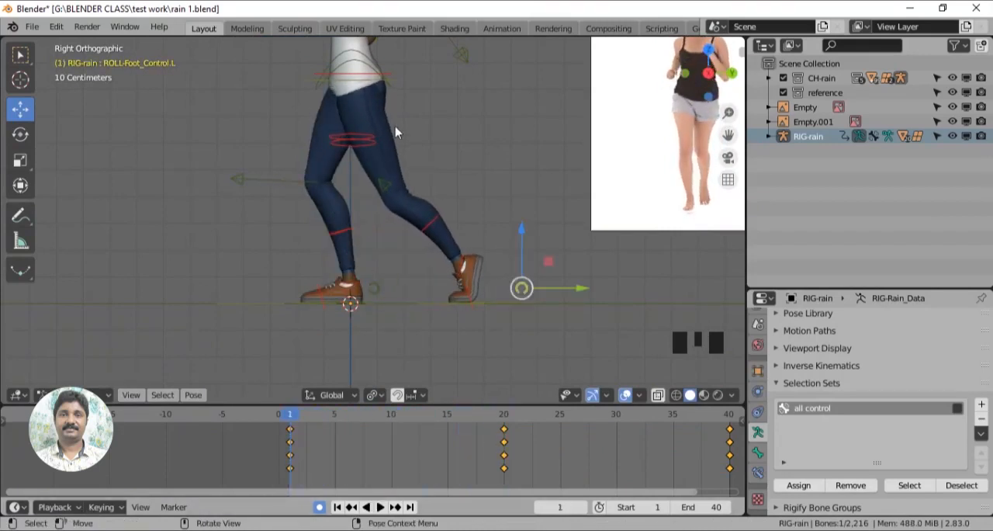
left_click(16, 218)
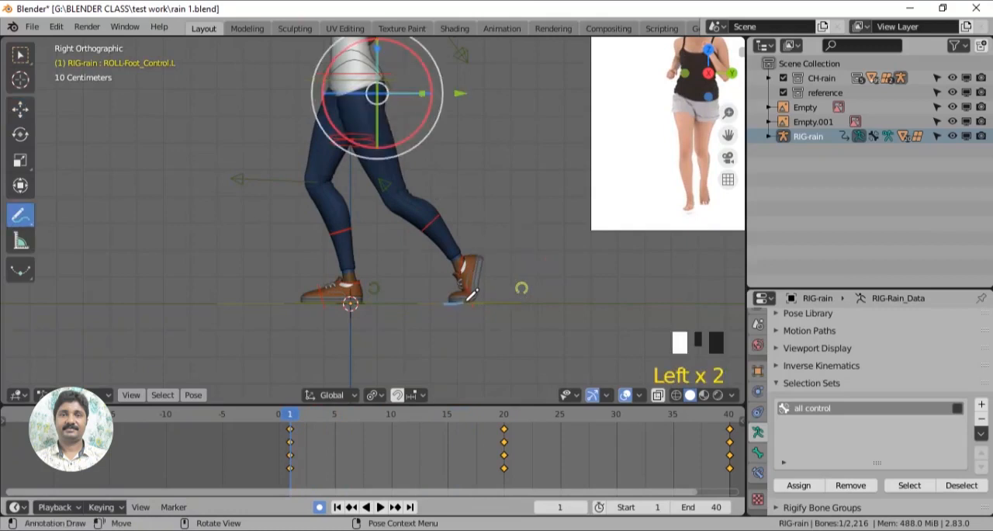
left_click_drag(474, 247, 364, 159)
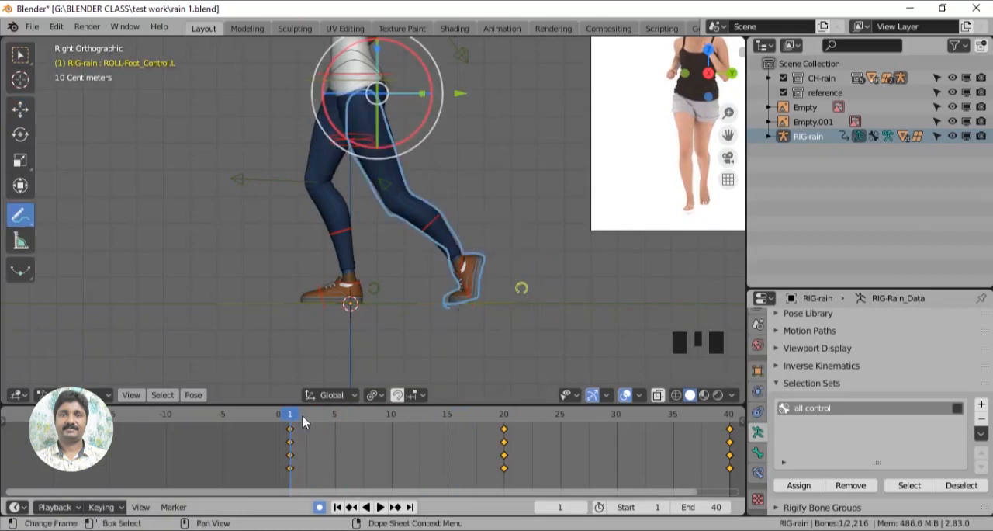
- Clear the existing annotation drawings, outline the trailing leg again at frame 1, and lock the annotation to that frame
left_click(502, 427)
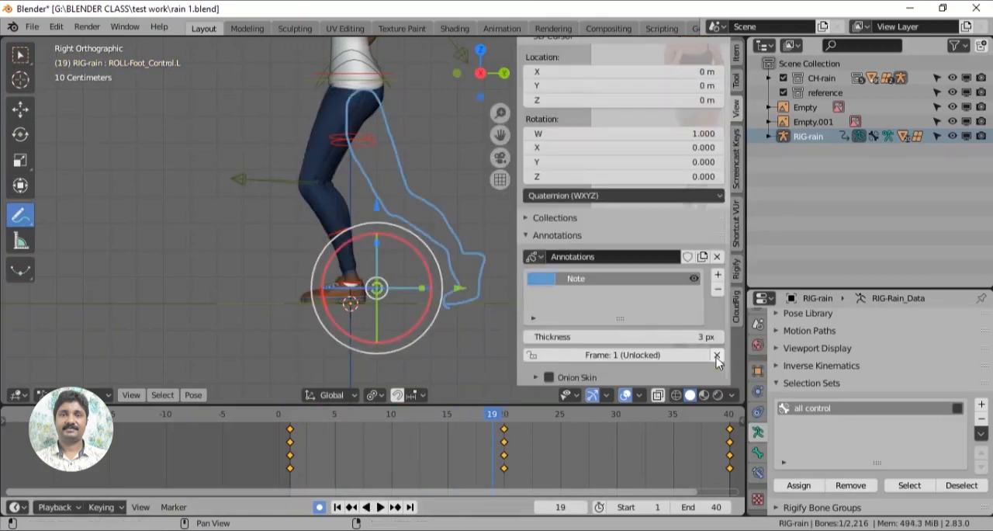
left_click(717, 357)
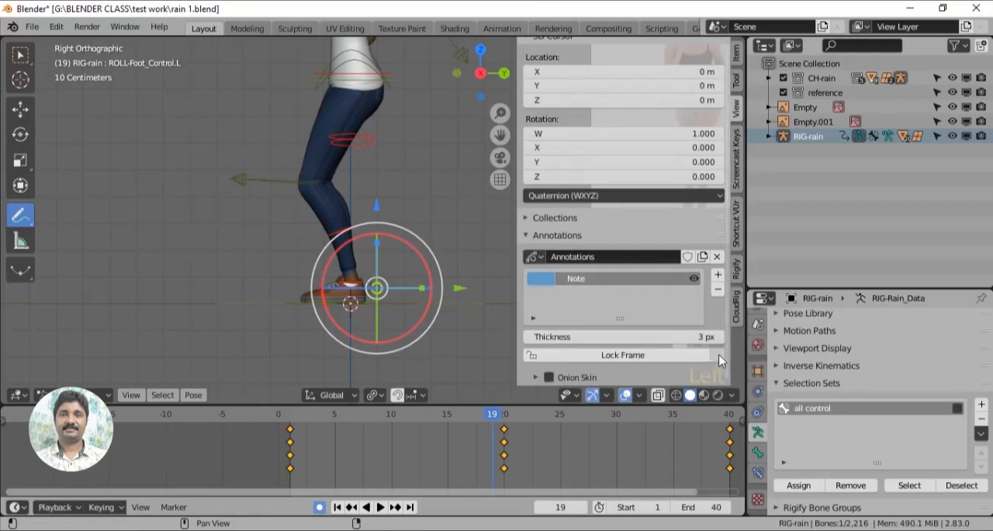
left_click(505, 419)
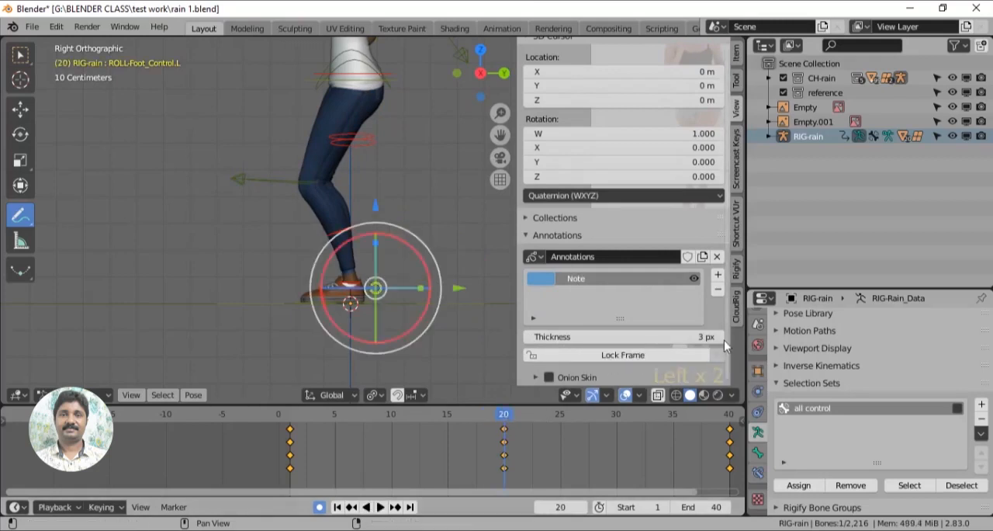
left_click(679, 356)
left_click(289, 420)
left_click_drag(335, 105, 422, 210)
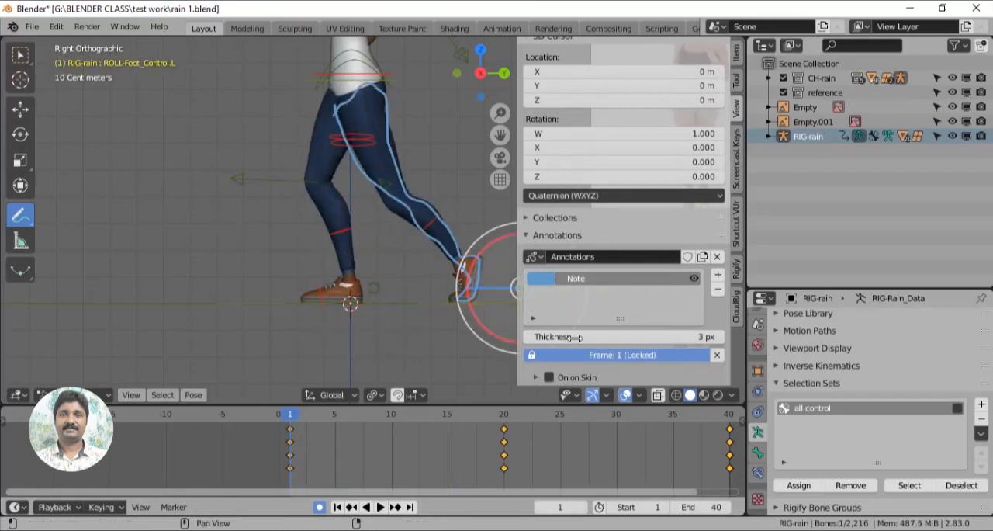
- At frame 20, move the right foot control back to the foot of the outlined trailing leg
key("space")
scroll(425, 301, "up", 2)
middle_click_drag(423, 301, 345, 326)
left_click(19, 113)
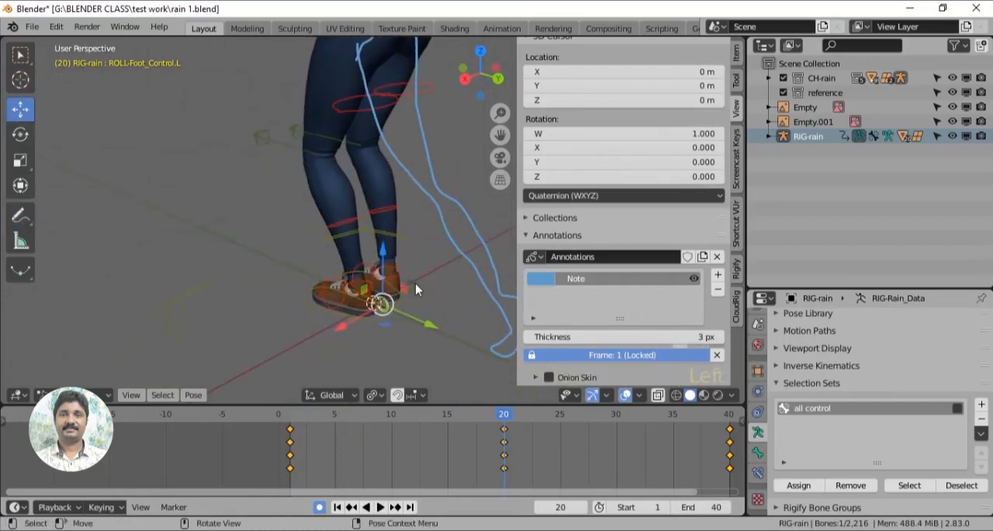
left_click(412, 290)
middle_click_drag(369, 362, 468, 344)
key("KP_3")
scroll(403, 298, "down", 2)
middle_click_drag(396, 289, 305, 302, "shift")
left_click_drag(318, 284, 468, 275)
- Rotate the right foot's roll control to lift the heel and match the trailing foot outline
scroll(442, 301, "up", 3)
left_click(438, 282)
key("r")
left_click_drag(463, 234, 378, 240)
scroll(439, 272, "down", 2)
middle_click_drag(419, 225, 434, 321, "shift")
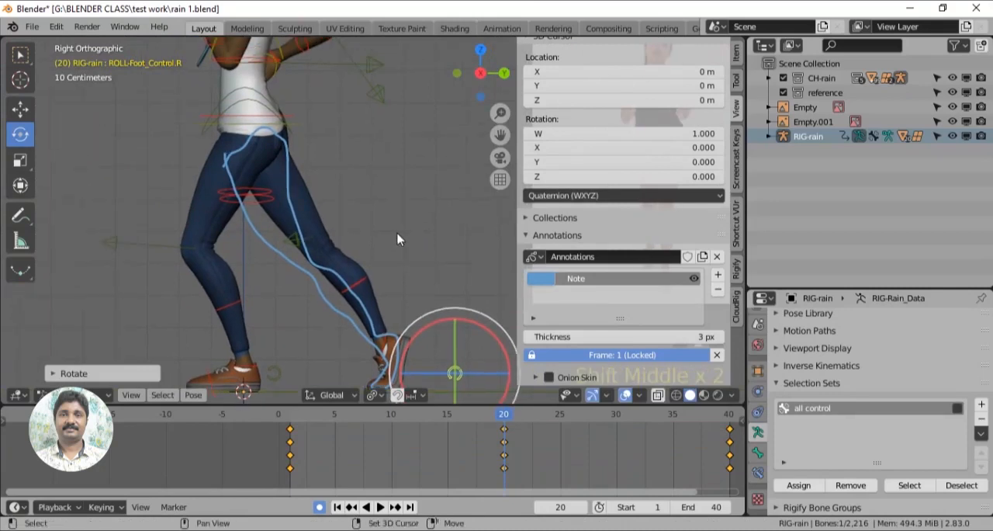
- Preview the leg motion, and raise the pelvis control by about 0.05 m at frame 20
scroll(365, 334, "down", 2)
key("space")
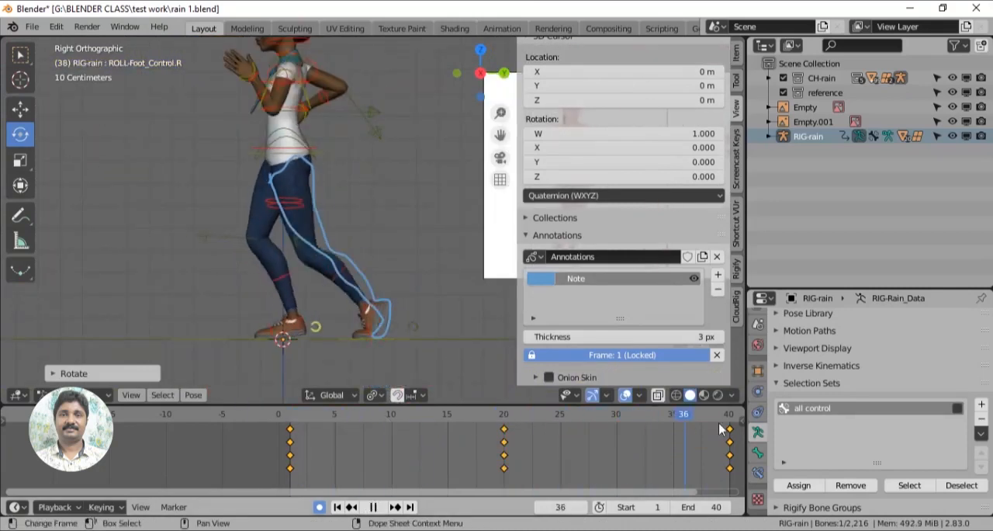
left_click_drag(483, 448, 503, 457)
key("n")
middle_click_drag(532, 316, 497, 336, "shift")
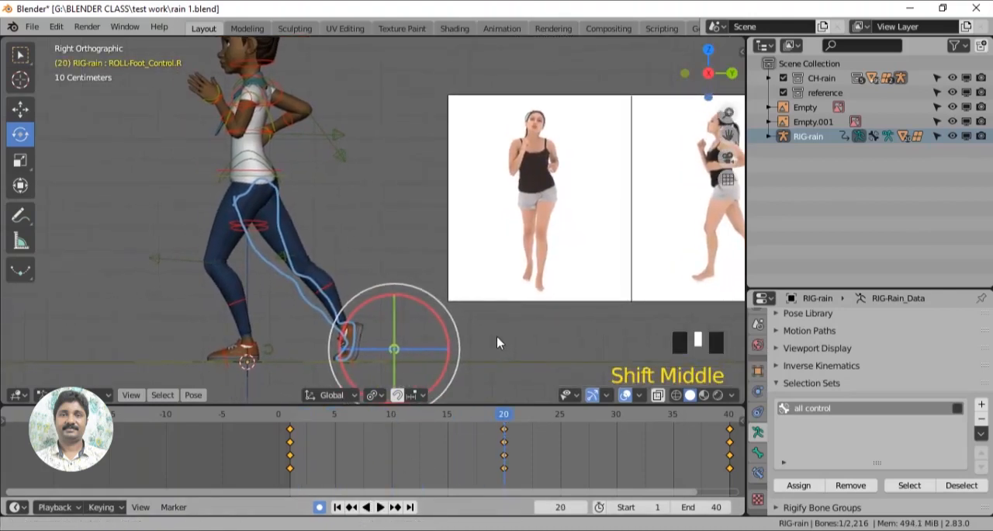
left_click(287, 181)
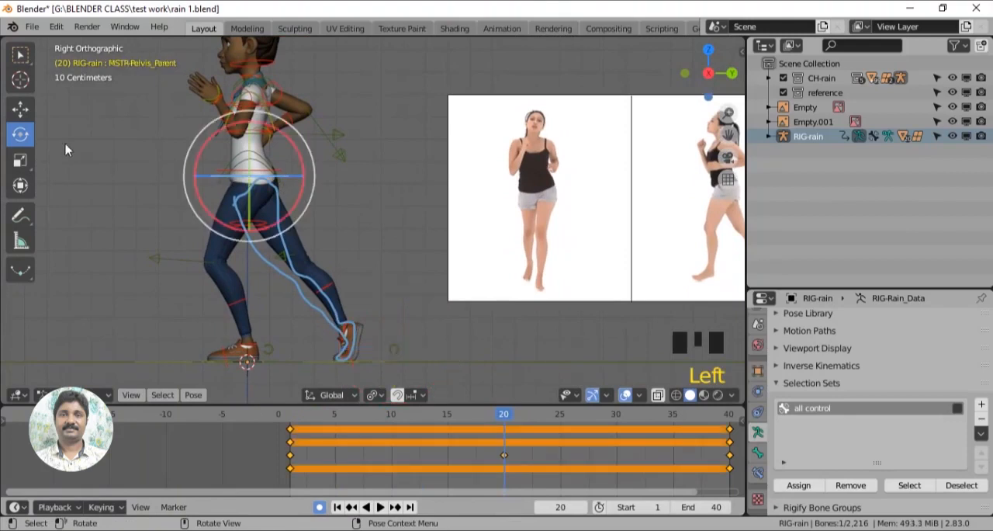
left_click(20, 109)
middle_click_drag(250, 125, 294, 163, "shift")
left_click_drag(293, 163, 314, 163)
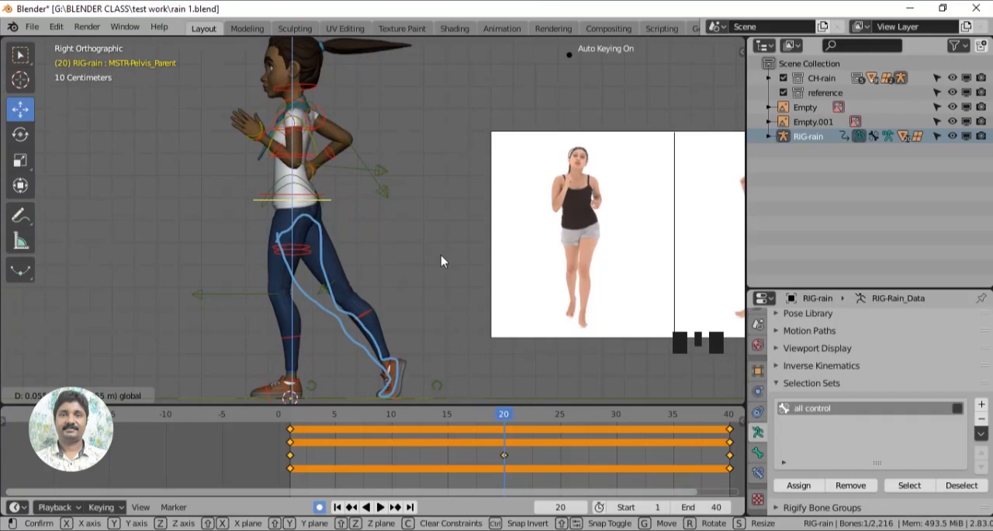
- Play the cycle to compare the leg poses with the reference, and save the file
scroll(441, 255, "down", 2)
left_click_drag(297, 426, 479, 415)
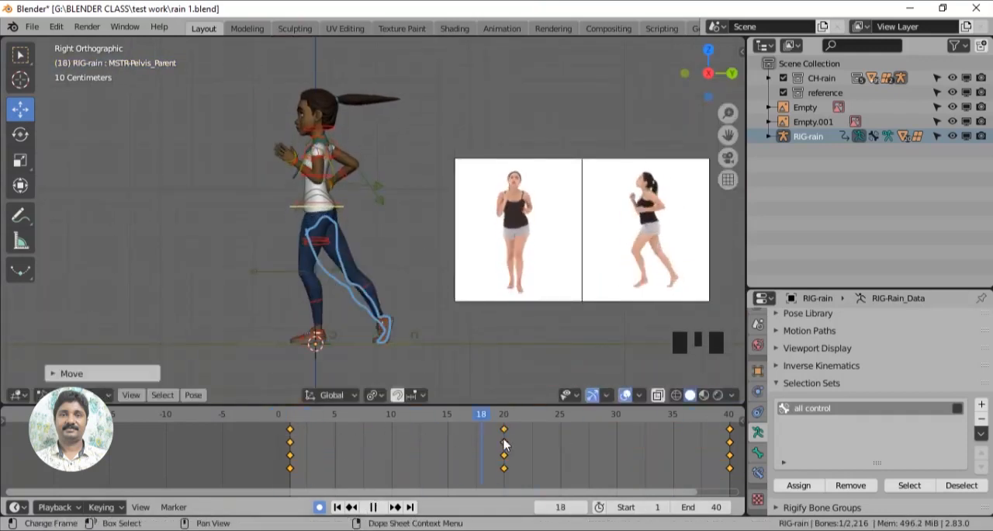
key("space")
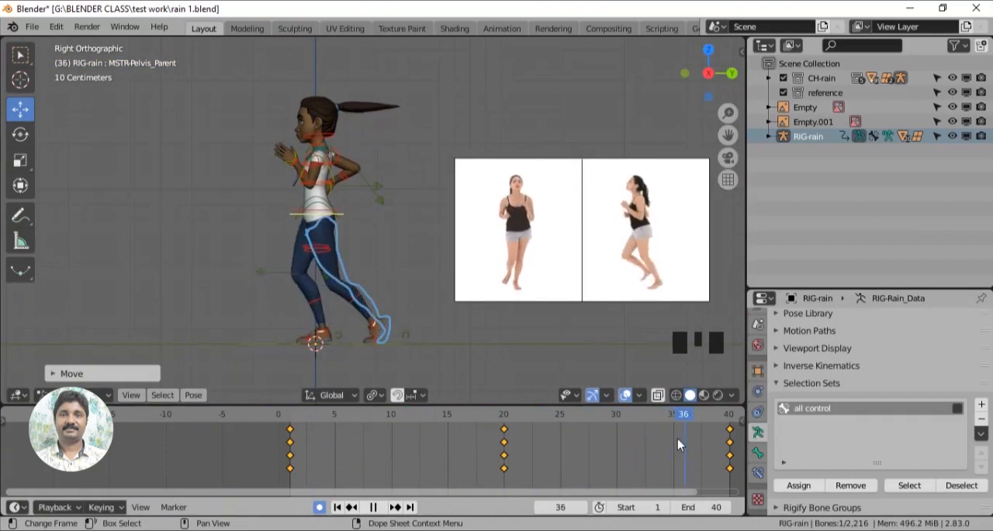
key("ctrl+s")
- Delete the trailing leg outline from the annotation layer
key("n")
left_click(717, 356)
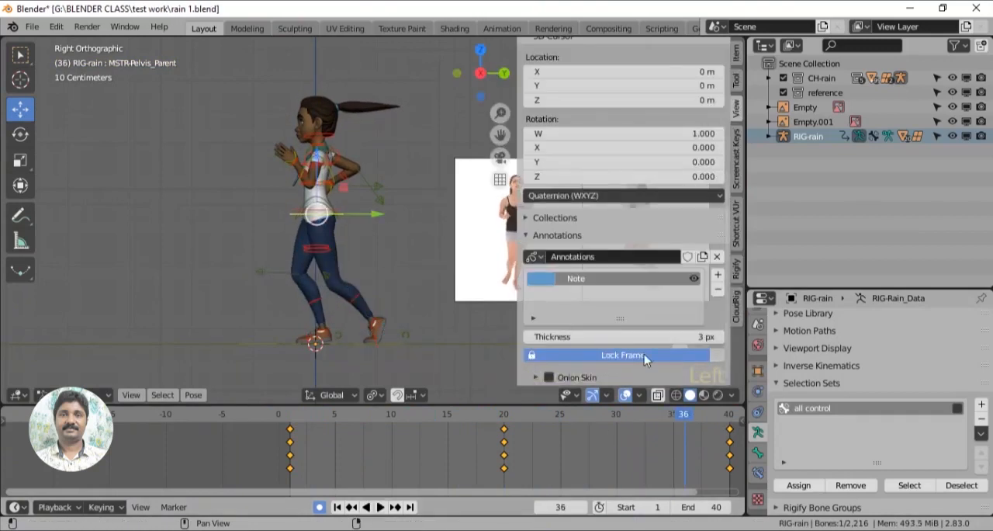
key("n")
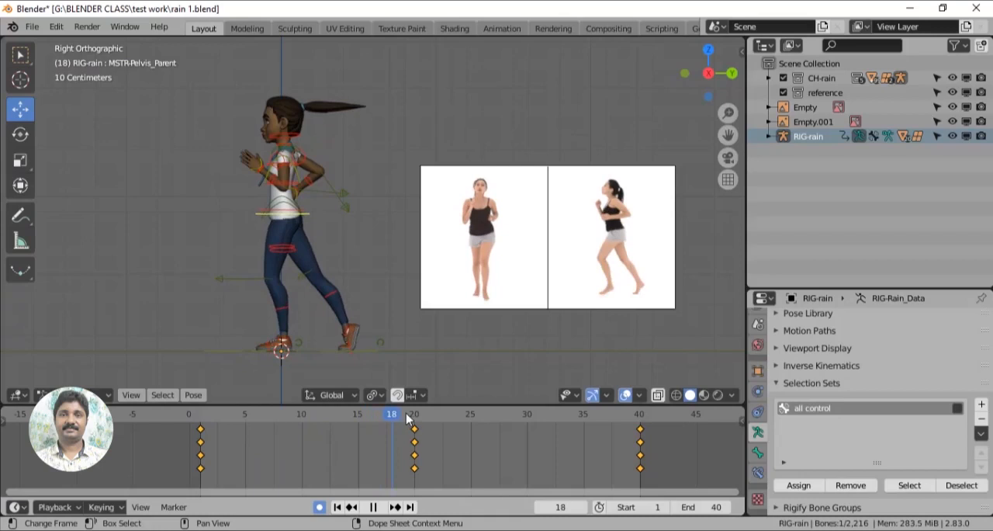
- At frame 20, move the right hand control forward and up in front of the chest
left_click_drag(406, 413, 410, 413)
key("space")
middle_click_drag(423, 334, 443, 350)
scroll(536, 316, "up", 2)
scroll(597, 297, "up", 2)
middle_click_drag(443, 349, 471, 349)
left_click(362, 242)
left_click_drag(307, 247, 459, 250)
left_click_drag(519, 186, 518, 146)
scroll(523, 254, "up", 3)
middle_click_drag(523, 255, 431, 284, "shift")
- Rotate the right hand control so the palm and fingers follow the forward-swung forearm
left_click(21, 135)
left_click_drag(558, 200, 503, 158)
left_click_drag(501, 186, 503, 204)
middle_click_drag(465, 210, 373, 200)
left_click_drag(275, 241, 270, 239)
left_click_drag(319, 223, 318, 233)
- Refine the right arm's forward swing by rotating and moving its controls
middle_click_drag(404, 280, 505, 295)
scroll(505, 295, "up", 3)
middle_click_drag(364, 117, 256, 203, "shift")
left_click(240, 185)
left_click_drag(250, 193, 270, 191)
left_click(419, 319)
left_click(21, 111)
left_click_drag(353, 333, 375, 339)
middle_click_drag(458, 281, 359, 254)
- In the side view, raise the right hand control slightly and shift it toward the body, checking the wrist's rotation
scroll(360, 254, "down", 2)
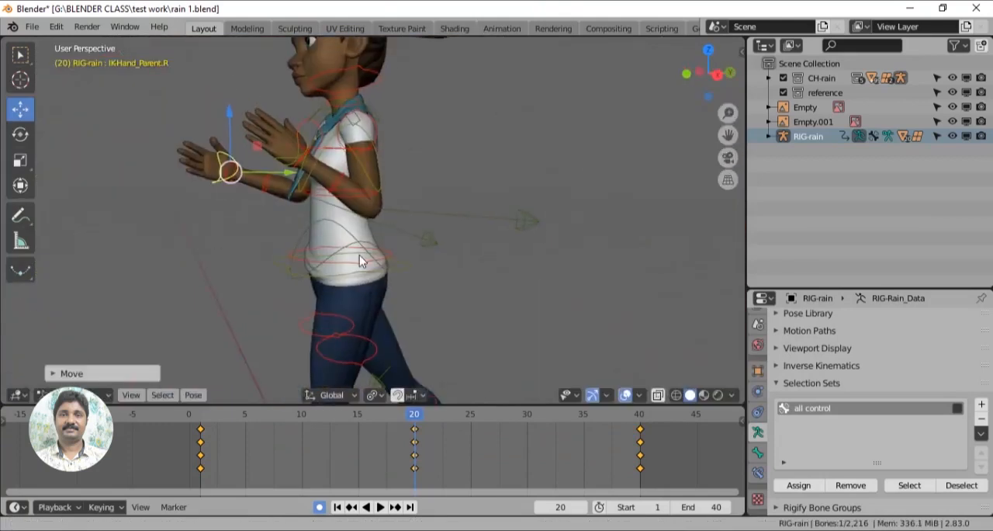
key("KP_3")
scroll(390, 286, "down", 1)
middle_click_drag(532, 295, 518, 312, "shift")
scroll(513, 311, "up", 1)
left_click_drag(251, 202, 251, 180)
left_click_drag(285, 207, 303, 208)
left_click(21, 135)
left_click_drag(201, 187, 277, 268)
- Move the left hand control back beside the hip and rotate it so the fingers point down
scroll(248, 190, "up", 1)
left_click(260, 200)
left_click(21, 110)
left_click_drag(316, 311, 435, 312)
left_click(23, 137)
left_click_drag(337, 273, 342, 334)
middle_click_drag(342, 335, 423, 338)
left_click_drag(319, 310, 344, 270)
- Reposition the left elbow's pole target to point the elbow outward and backward
left_click(398, 268)
left_click(20, 112)
middle_click_drag(388, 218, 404, 252)
left_click_drag(423, 254, 397, 248)
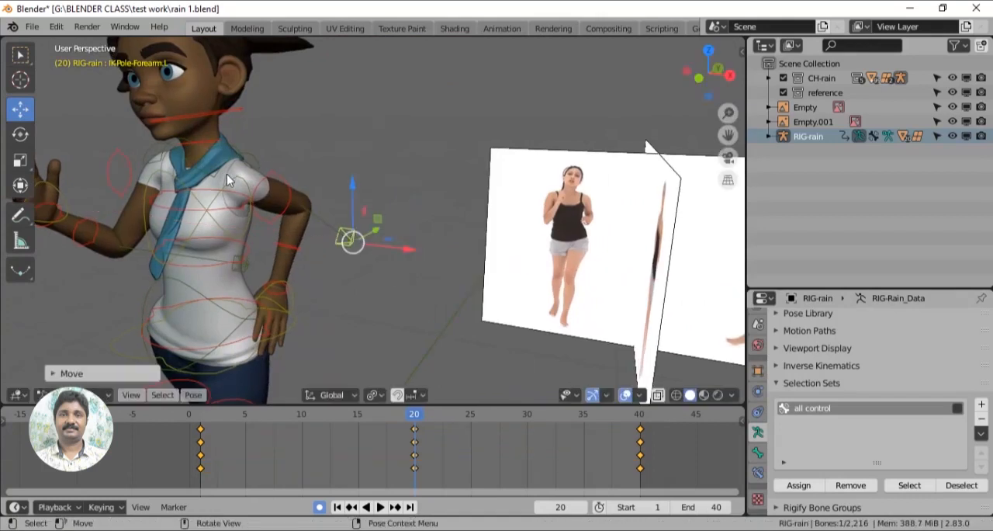
- Rotate the left shoulder control and move the left hand control farther behind the body
left_click(228, 174)
left_click(21, 134)
left_click_drag(246, 189, 268, 184)
left_click(290, 298)
left_click(21, 111)
left_click_drag(332, 302, 347, 305)
middle_click_drag(388, 272, 310, 266)
left_click_drag(420, 304, 444, 296)
left_click_drag(384, 249, 379, 233)
key("KP_3")
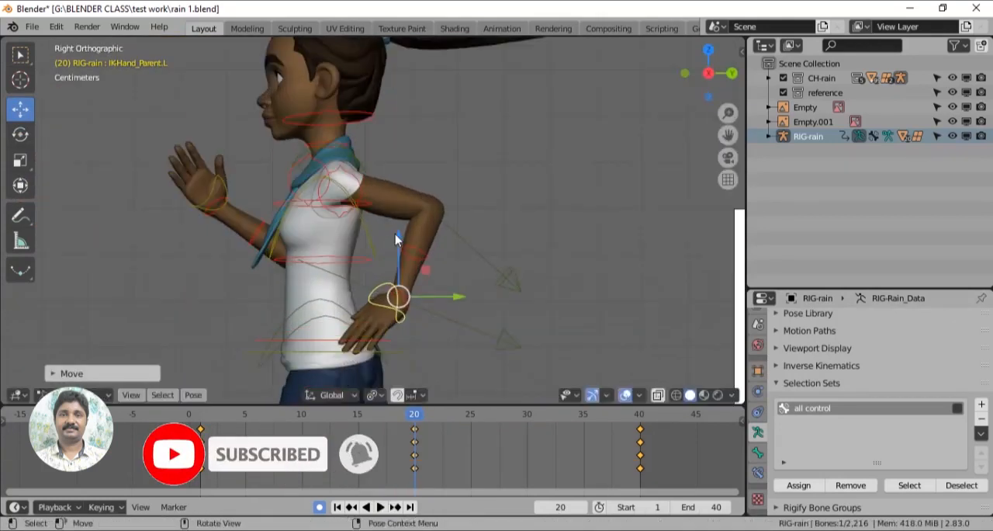
- Raise the left hand control beside the waist and readjust the left elbow's pole target
scroll(399, 239, "down", 7)
scroll(404, 272, "up", 6)
left_click_drag(427, 286, 404, 284)
left_click_drag(372, 253, 371, 225)
left_click(485, 270)
middle_click_drag(482, 274, 380, 304)
left_click_drag(401, 312, 343, 309)
middle_click_drag(396, 312, 519, 322)
- Rotate the left clavicle control to suit the backward arm swing
scroll(519, 321, "up", 1)
left_click(428, 186)
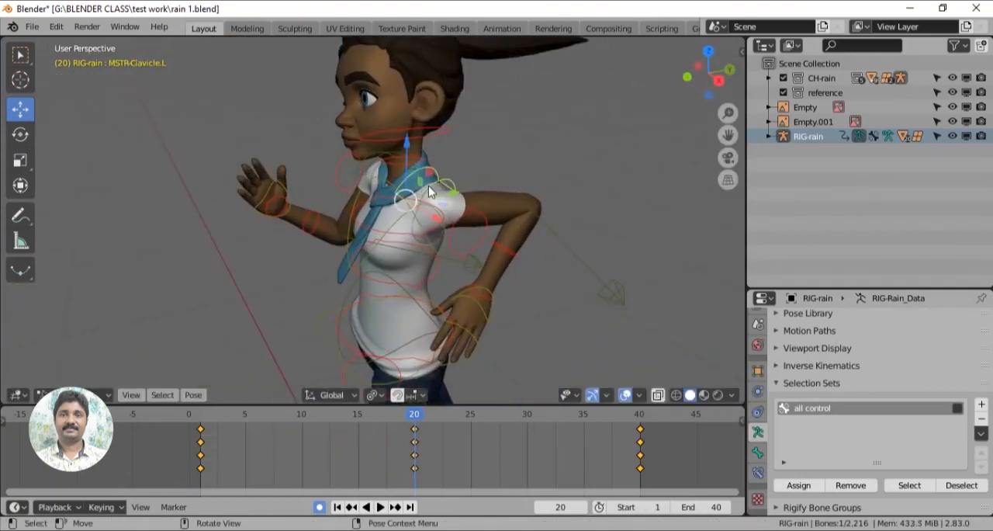
left_click(21, 135)
left_click_drag(395, 220, 425, 215)
middle_click_drag(427, 221, 540, 266)
- Adjust the rotation of the neighbouring upper-body controls to balance the frame 20 arm pose
left_click(406, 235)
left_click_drag(355, 241, 362, 242)
middle_click_drag(372, 243, 505, 298)
left_click(430, 249)
left_click(449, 270)
left_click_drag(295, 197, 299, 233)
middle_click_drag(299, 233, 474, 308)
- Fine-tune the rotations of the shoulder and arm controls from several viewing angles
scroll(474, 308, "up", 3)
middle_click_drag(474, 307, 536, 312)
left_click(350, 231)
left_click_drag(348, 235, 369, 221)
middle_click_drag(410, 219, 527, 281, "shift")
scroll(372, 256, "up", 2)
left_click(317, 236)
left_click_drag(304, 223, 310, 215)
left_click(402, 198)
left_click_drag(307, 177, 313, 170)
left_click(318, 236)
left_click_drag(301, 219, 312, 219)
- Nudge the right hand control into its final position in front of the chest
middle_click_drag(425, 354, 470, 209, "shift")
middle_click_drag(470, 210, 553, 404)
scroll(302, 266, "up", 3)
middle_click_drag(302, 266, 327, 260)
left_click(267, 182)
key("g")
left_click_drag(350, 176, 378, 177)
scroll(376, 232, "down", 3)
middle_click_drag(365, 299, 497, 373)
middle_click_drag(497, 372, 497, 308, "shift")
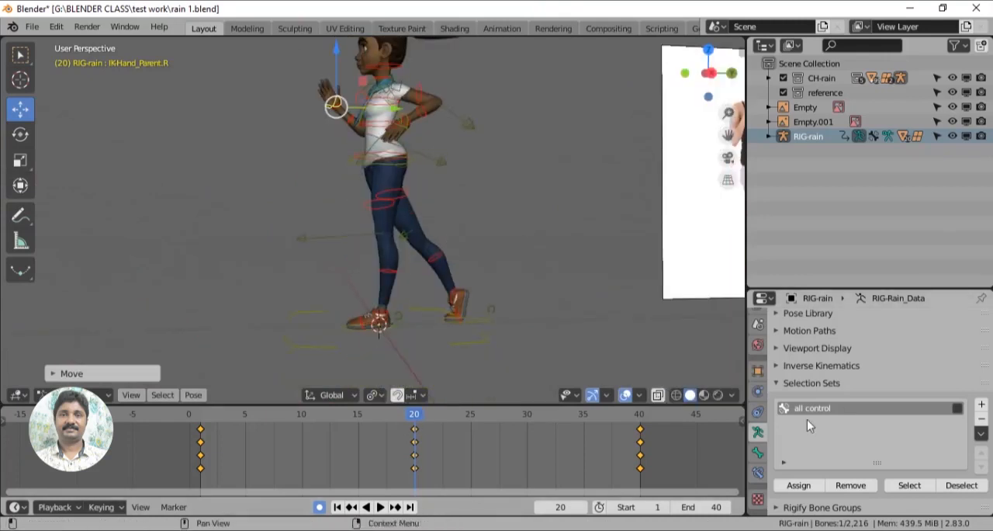
- Select all controls through the selection set, insert a LocRot keyframe at frame 20, and review the animation from the front
left_click(909, 485)
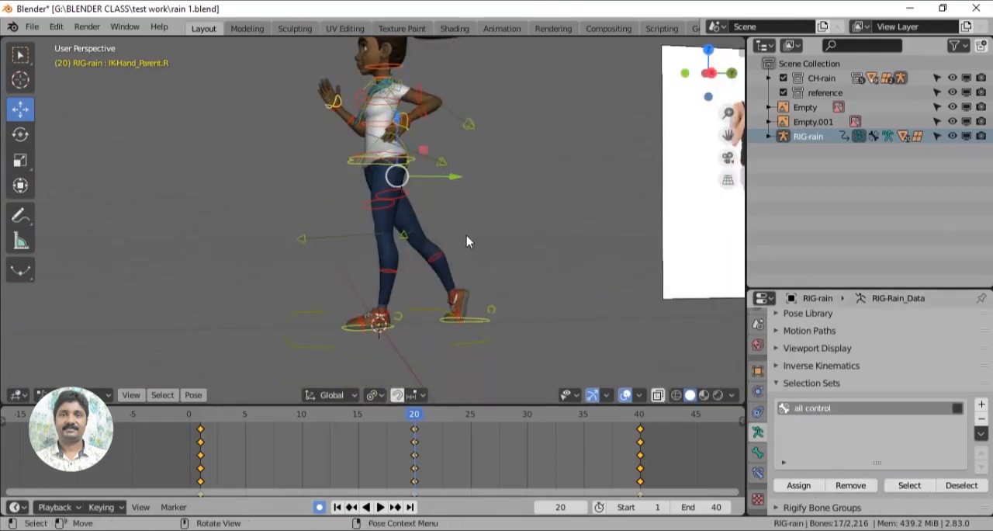
key("i")
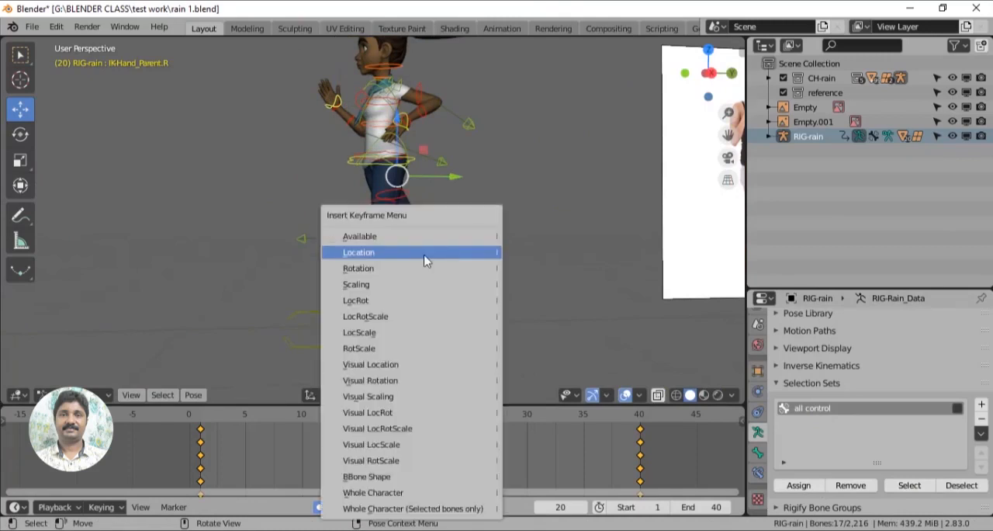
left_click(417, 302)
scroll(555, 345, "down", 2)
middle_click_drag(554, 346, 273, 374)
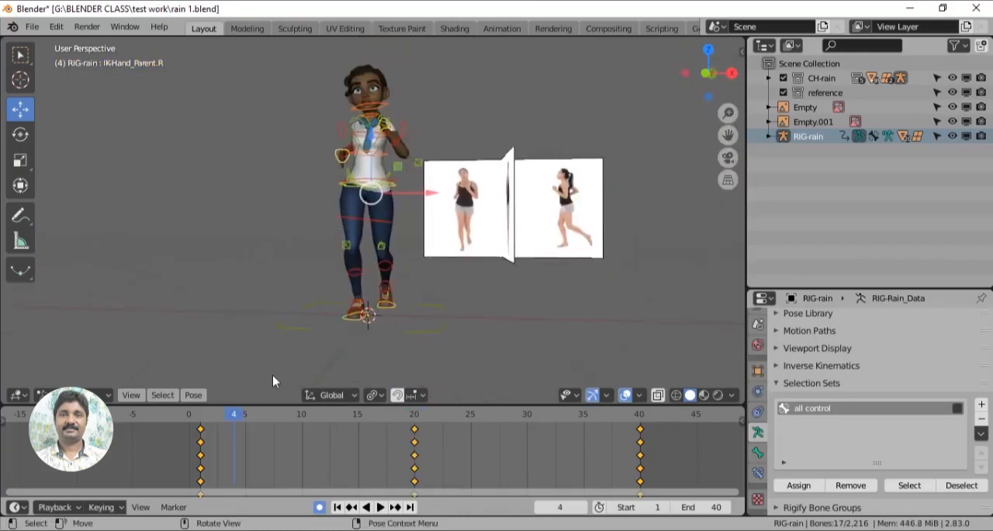
- Play back the run cycle and stop at frame 10
key("space")
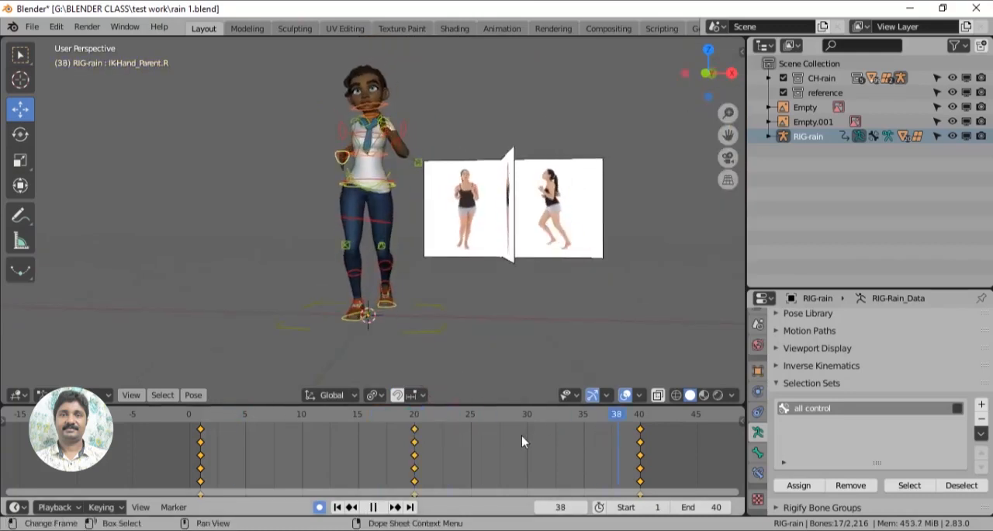
left_click(305, 435)
key("space")
- Raise the left foot control off the ground behind the body at frame 10, checking it from the right view
middle_click_drag(475, 339, 345, 335)
left_click(412, 315)
scroll(418, 329, "up", 1)
middle_click_drag(421, 337, 421, 249)
key("g")
key("z")
left_click_drag(421, 217, 421, 217)
key("KP_3")
scroll(572, 295, "down", 1)
middle_click_drag(479, 305, 416, 308, "shift")
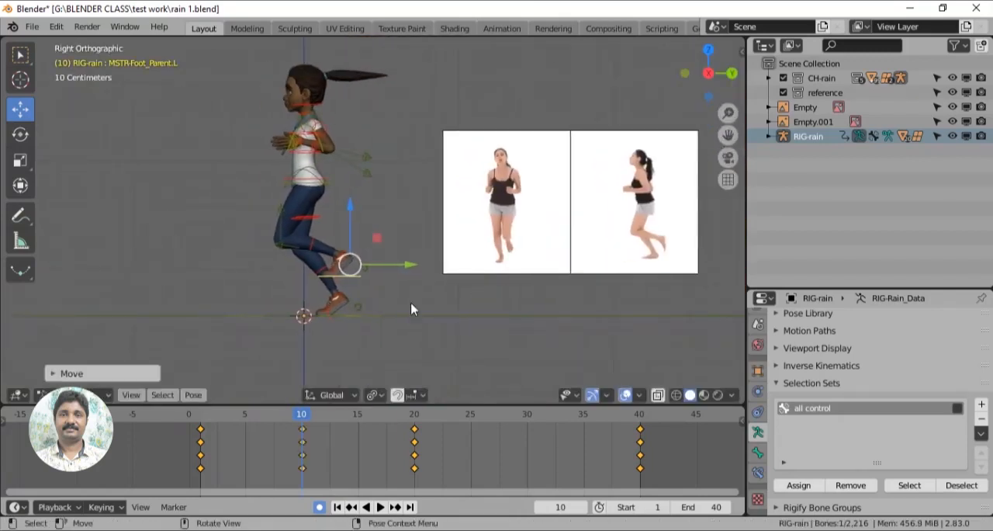
- Rotate the left foot roll control and the left foot parent control so the raised foot points downward at frame 10
scroll(412, 308, "up", 1)
left_click_drag(349, 218, 393, 292)
left_click(20, 134)
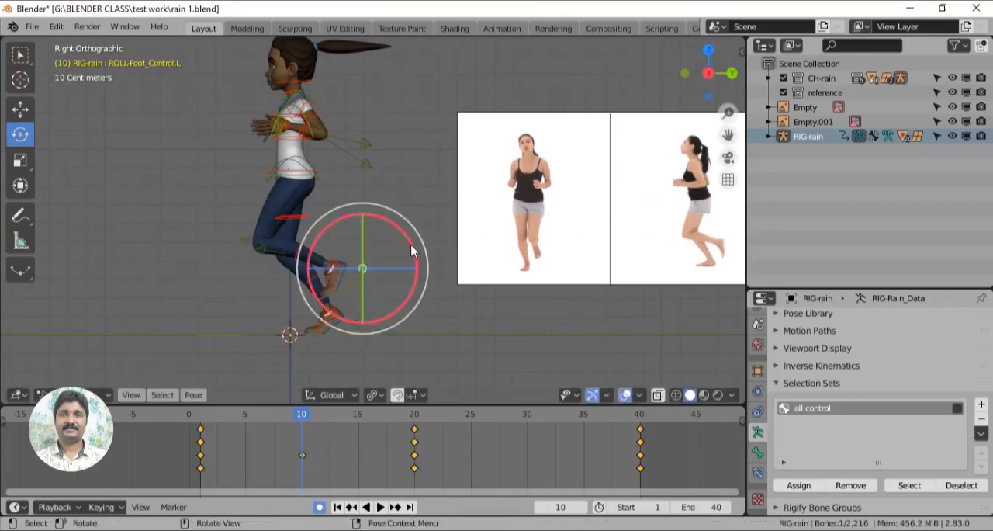
left_click_drag(411, 251, 400, 233)
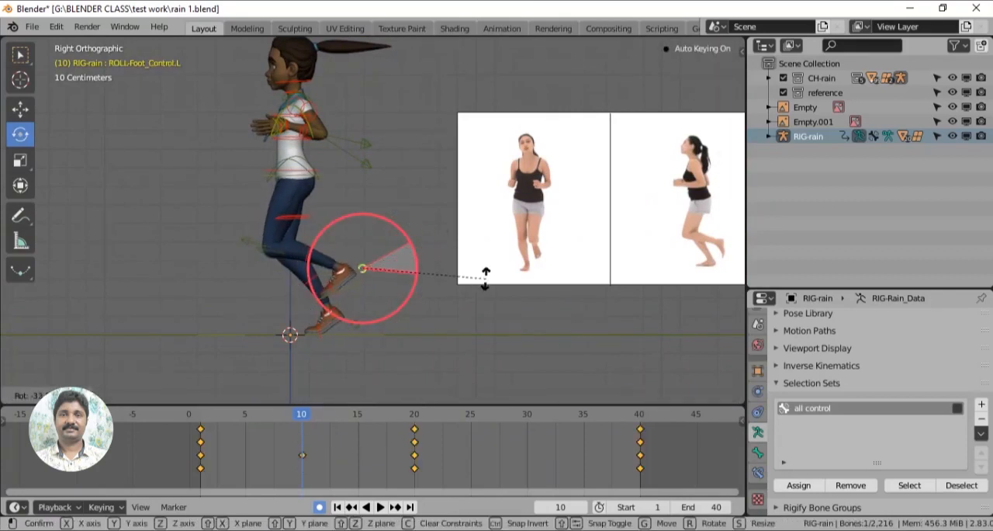
left_click_drag(486, 278, 485, 278)
left_click(351, 285)
left_click(350, 285)
left_click_drag(392, 245, 363, 236)
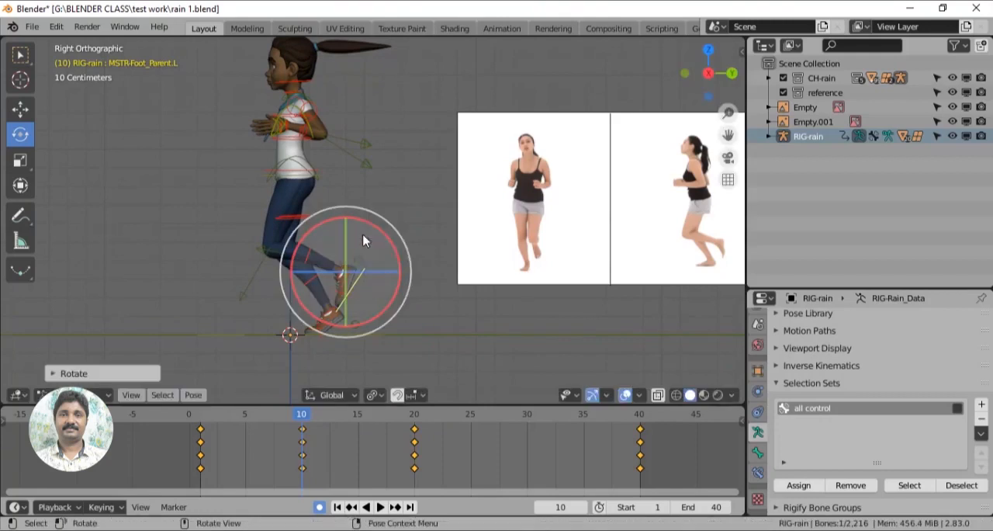
- Shift the pelvis parent control slightly backward and lower it a little at frame 10
left_click(320, 175)
left_click(20, 109)
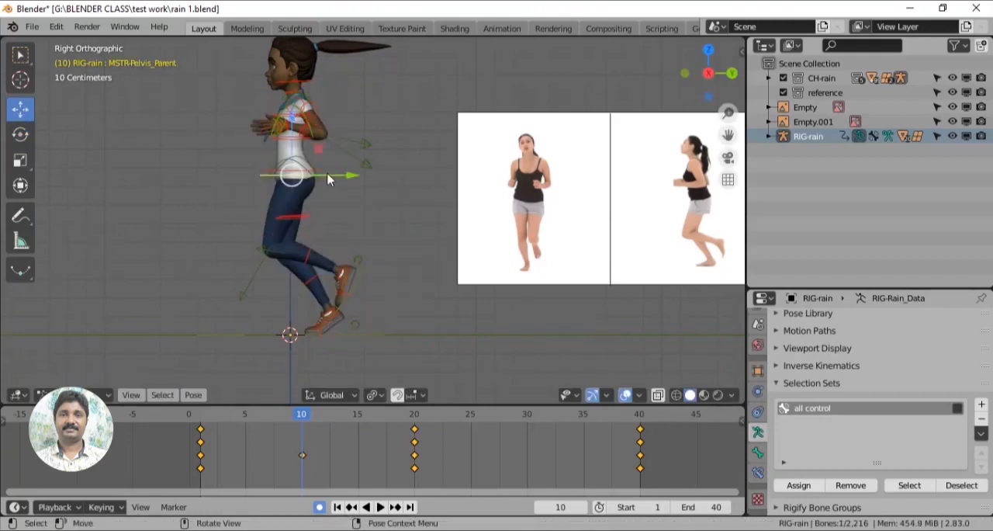
left_click_drag(345, 175, 351, 174)
left_click_drag(296, 122, 295, 131)
scroll(345, 204, "up", 3)
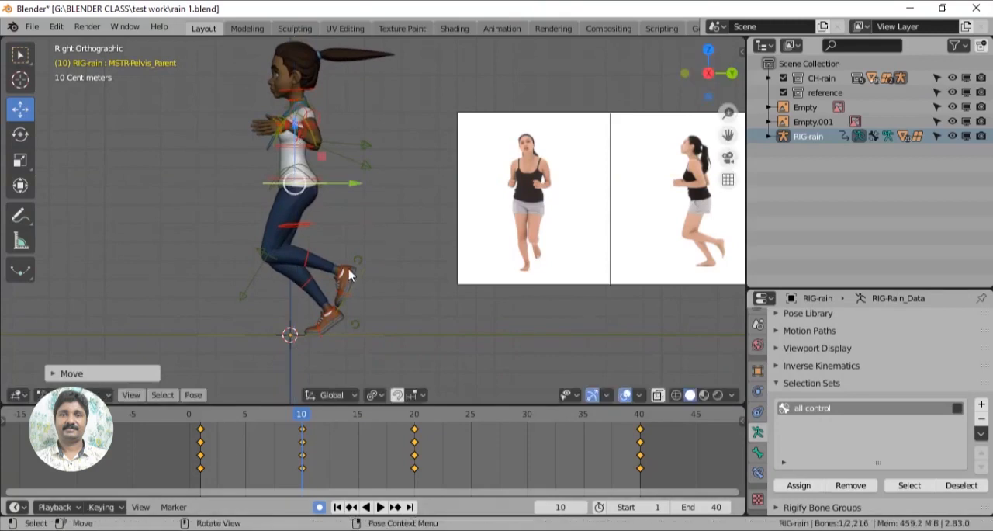
- Lower the left hand and left elbow pole controls slightly at frame 10
middle_click_drag(327, 155, 480, 184)
left_click(390, 128)
middle_click_drag(485, 188, 415, 151)
left_click(538, 149, "shift")
middle_click_drag(535, 147, 457, 130)
left_click_drag(406, 91, 406, 98)
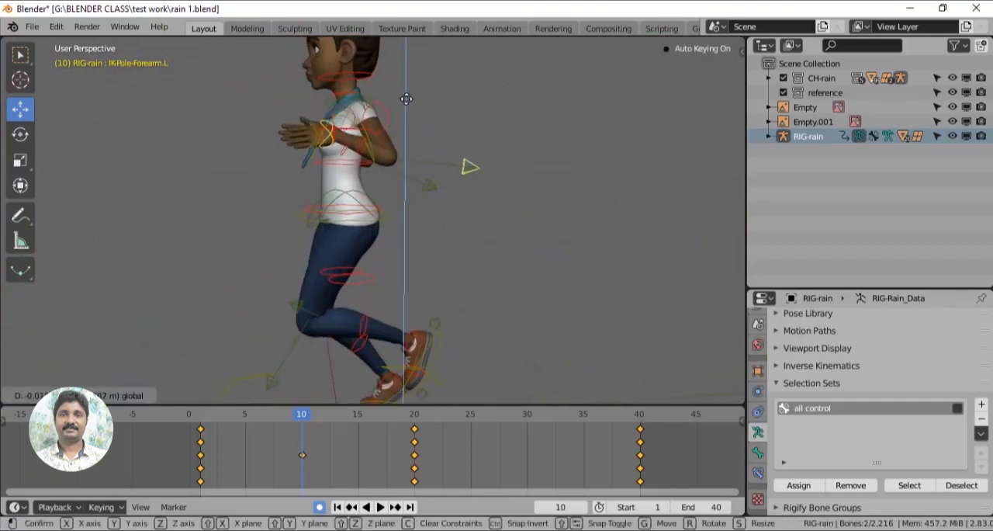
left_click(401, 132)
- Lower the right hand and right elbow pole controls together at frame 10
middle_click_drag(401, 132, 524, 217)
left_click(213, 287, "shift")
left_click_drag(332, 170, 336, 194)
scroll(341, 209, "down", 3)
middle_click_drag(520, 280, 299, 314)
scroll(468, 284, "down", 3)
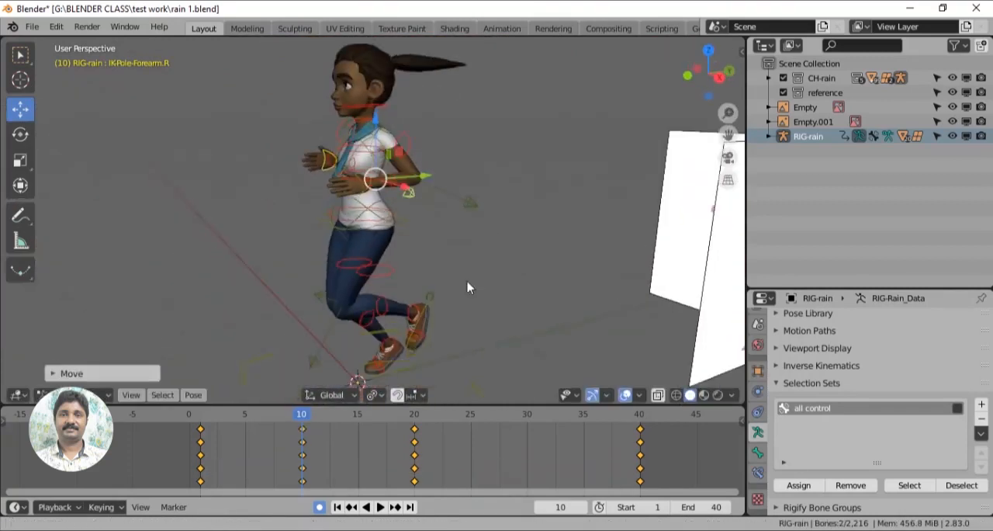
middle_click_drag(468, 284, 430, 260)
- Play the animation from frame 1 to check the new passing pose
left_click(199, 419)
key("space")
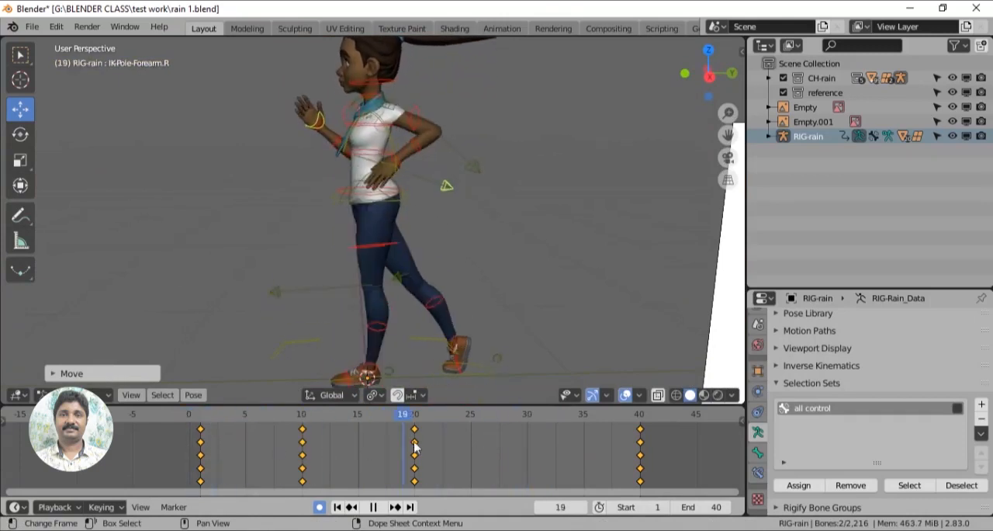
key("space")
- Raise the right foot control at frame 30, rotate it toe-down, and shift it backward in the right view
middle_click_drag(398, 373, 348, 364)
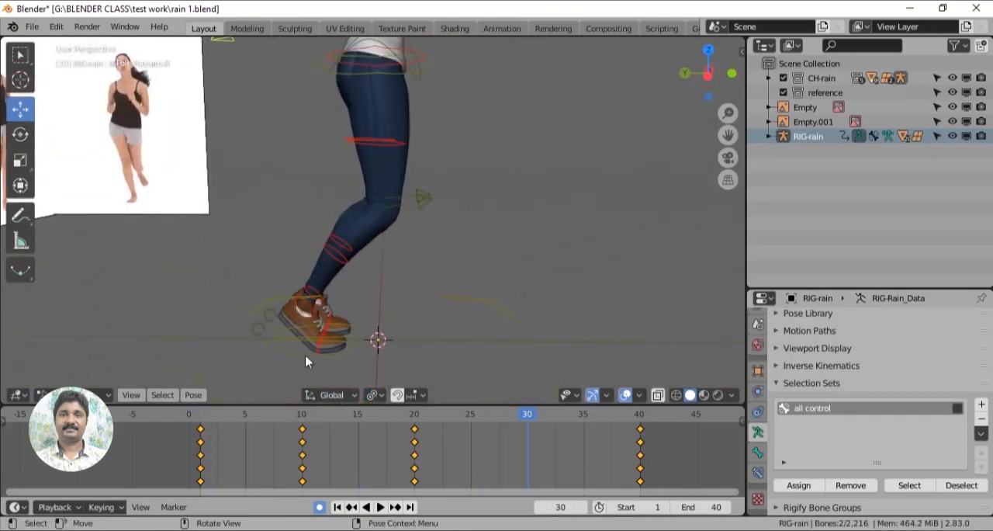
left_click_drag(286, 270, 310, 187)
key("KP_3")
key("shift+space")
key("r")
left_click_drag(350, 284, 365, 218)
left_click(21, 110)
left_click_drag(368, 251, 386, 251)
- Lower the pelvis parent control at frame 30 and rotate the left foot roll control so the standing foot lies nearly flat
left_click(285, 151)
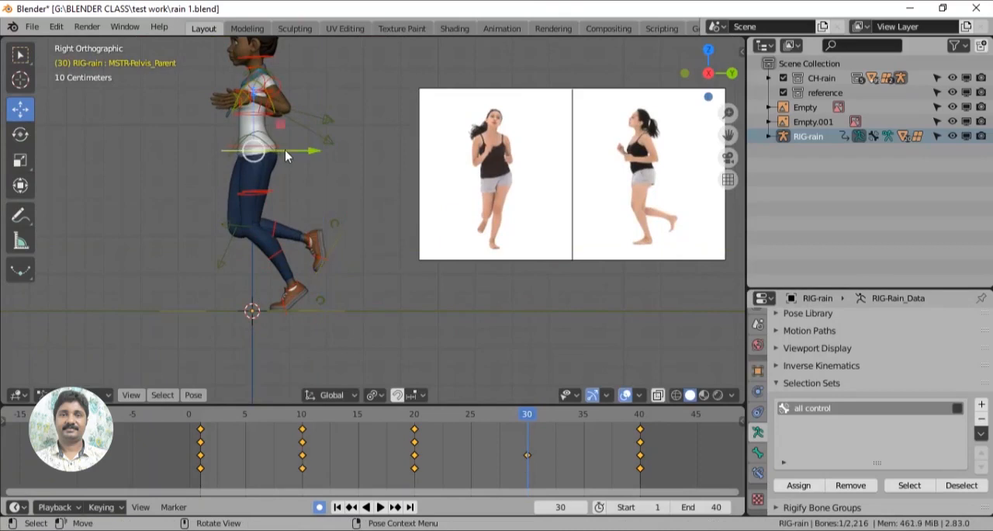
left_click_drag(255, 90, 260, 120)
scroll(291, 248, "up", 1)
left_click(311, 320)
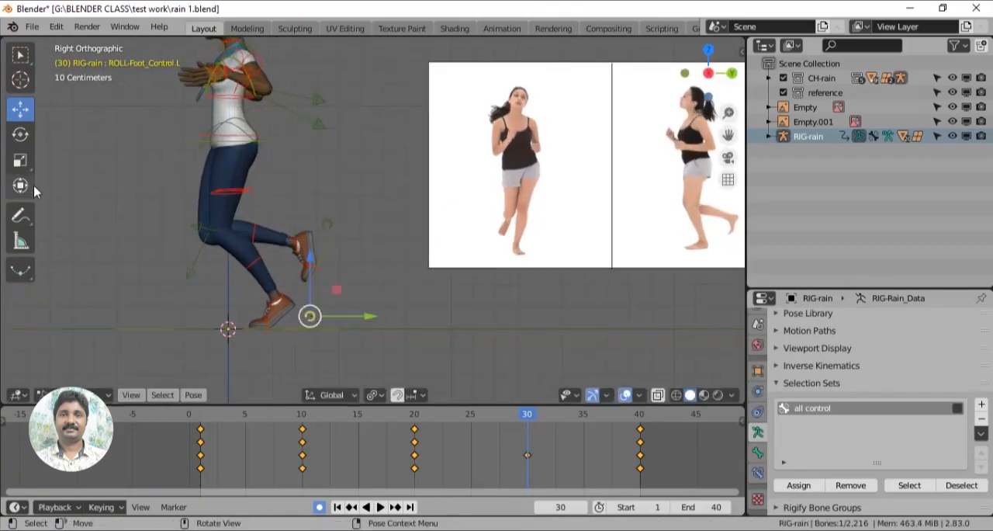
left_click(20, 133)
left_click_drag(345, 289, 361, 284)
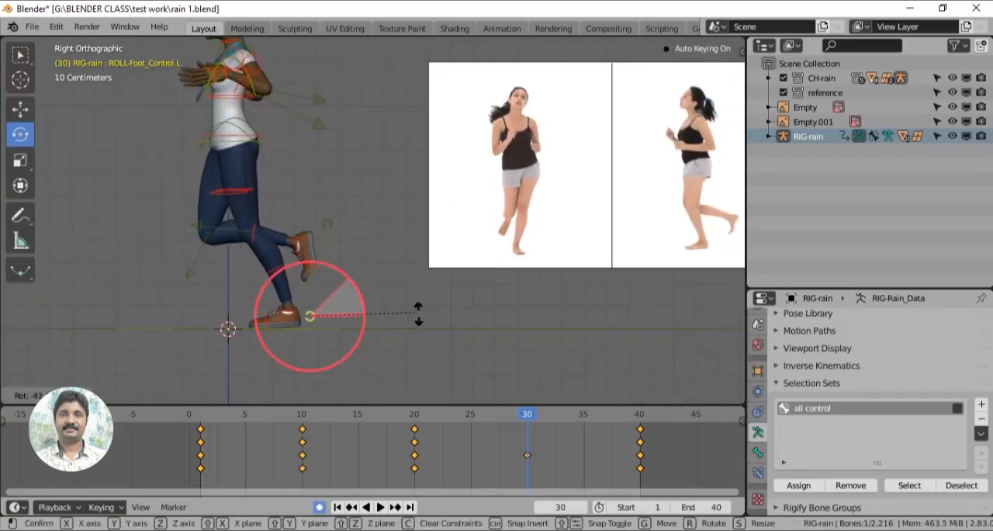
left_click_drag(418, 313, 415, 309)
- Nudge the pelvis parent control down at frame 30 and rotate it slightly
left_click(260, 128)
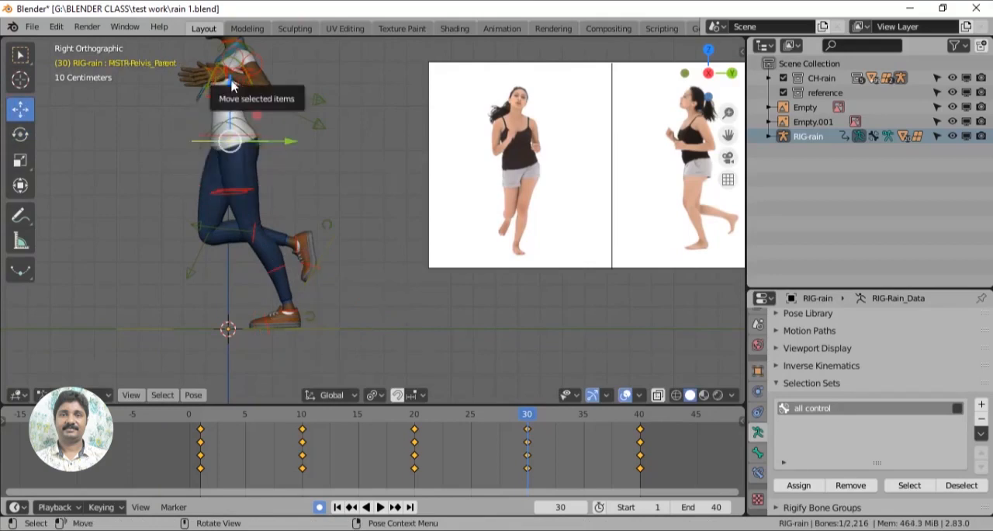
left_click_drag(232, 81, 231, 84)
scroll(394, 250, "up", 1)
middle_click_drag(317, 171, 373, 272, "shift")
scroll(394, 250, "down", 2)
scroll(372, 271, "up", 1)
left_click(17, 139)
left_click_drag(242, 217, 258, 211)
middle_click_drag(338, 238, 357, 283)
- Adjust the height of the left hand and left elbow pole controls at frame 30
scroll(447, 267, "up", 2)
scroll(446, 267, "up", 1)
left_click(303, 155)
left_click(409, 262)
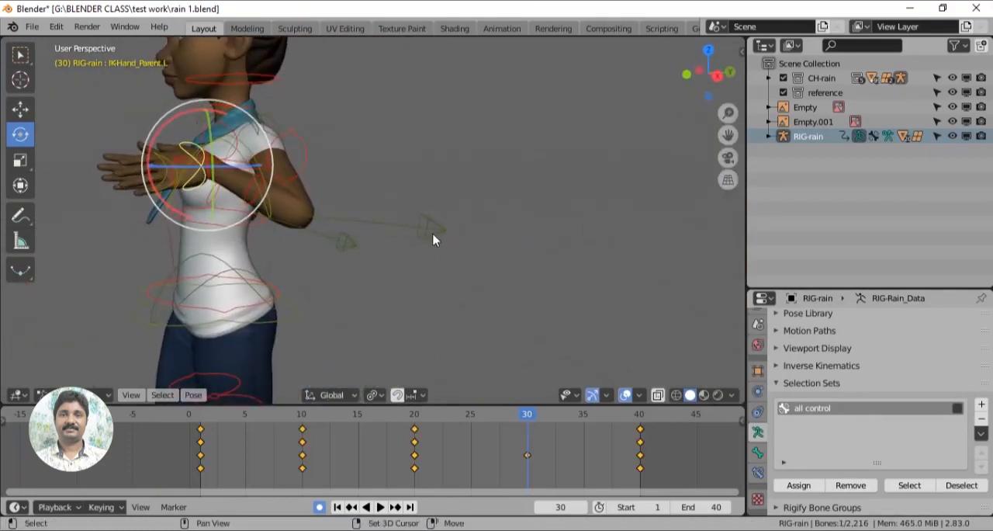
middle_click_drag(433, 235, 408, 226)
left_click(400, 221, "shift")
left_click_drag(301, 134, 299, 165)
scroll(468, 281, "down", 6)
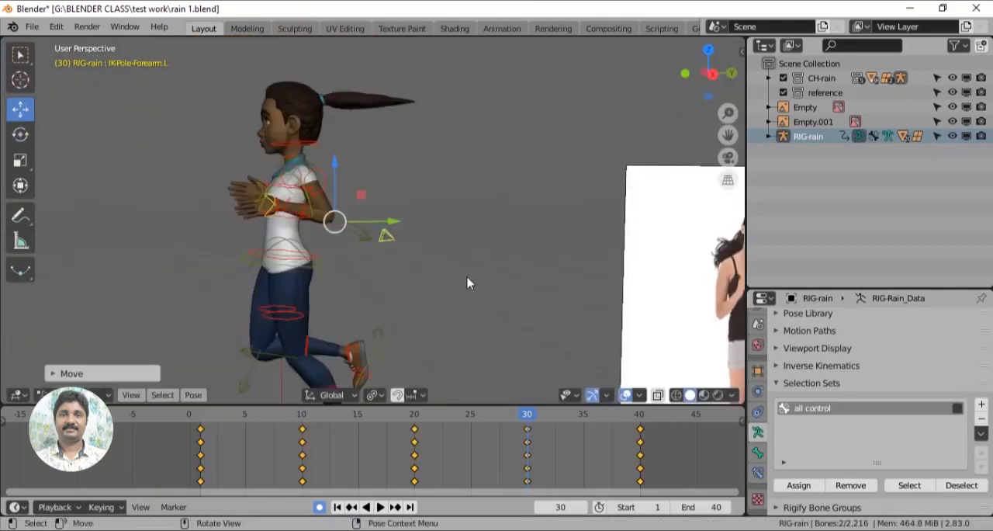
middle_click_drag(468, 282, 437, 269)
key("KP_3")
left_click_drag(329, 202, 331, 173)
- Raise the right hand and right elbow pole controls slightly and shift them horizontally at frame 30
middle_click_drag(683, 293, 459, 301)
scroll(559, 303, "up", 5)
scroll(461, 294, "up", 1)
left_click(475, 243)
left_click(197, 347, "shift")
left_click_drag(314, 231, 315, 221)
left_click_drag(273, 284, 282, 285)
middle_click_drag(537, 300, 380, 256)
- Rotate the FK head control to tilt the head slightly back at frame 30
scroll(441, 257, "up", 4)
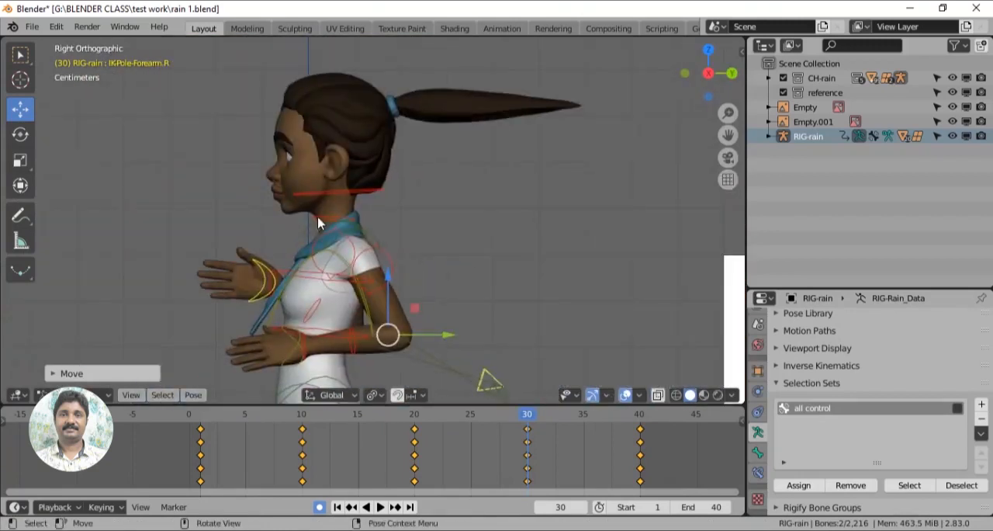
left_click(21, 134)
left_click(388, 192)
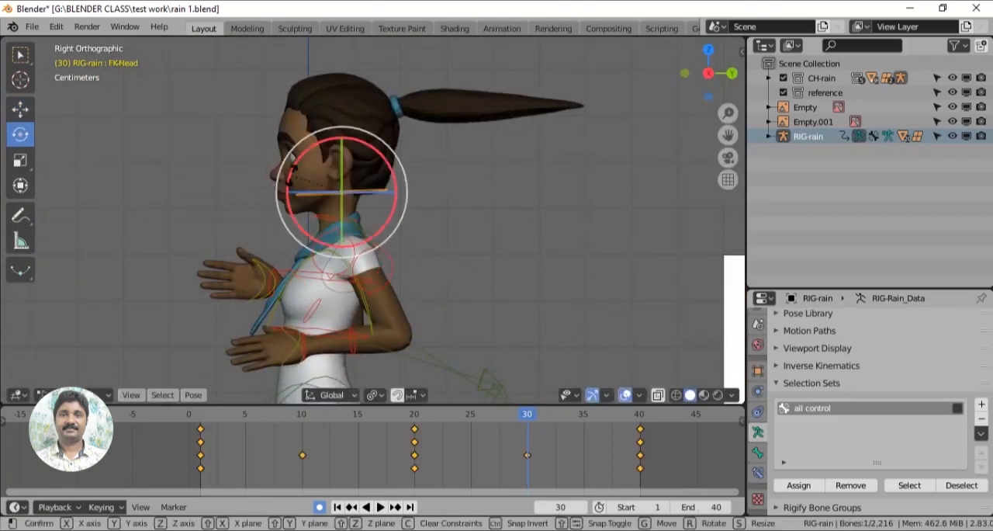
left_click_drag(398, 221, 476, 293)
- Select all controls through the "all control" selection set and insert a LocRot keyframe at frame 30
left_click(909, 485)
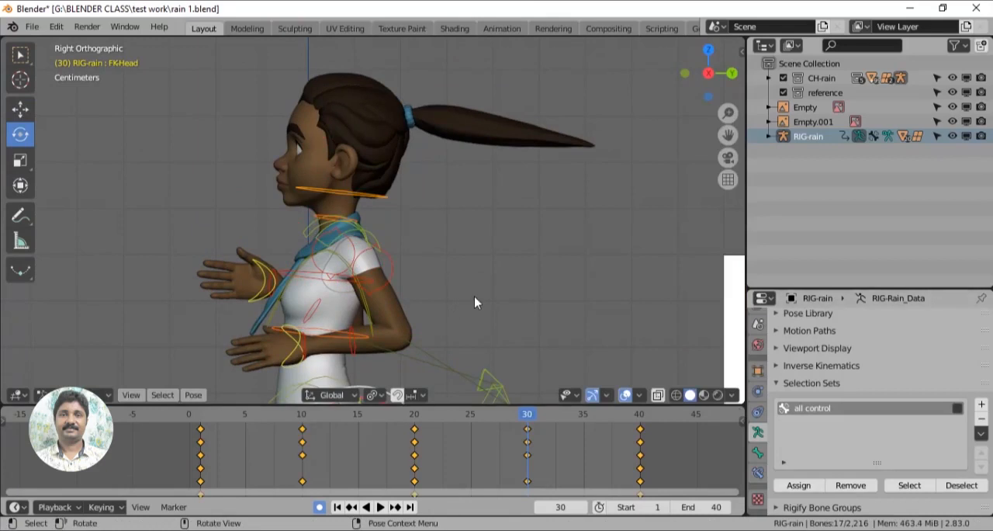
key("i")
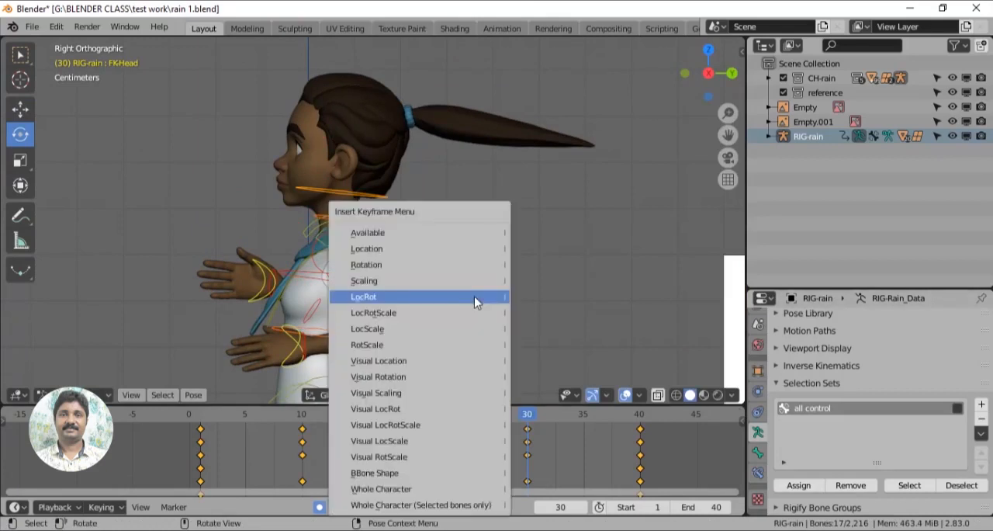
left_click(451, 297)
scroll(492, 300, "down", 2)
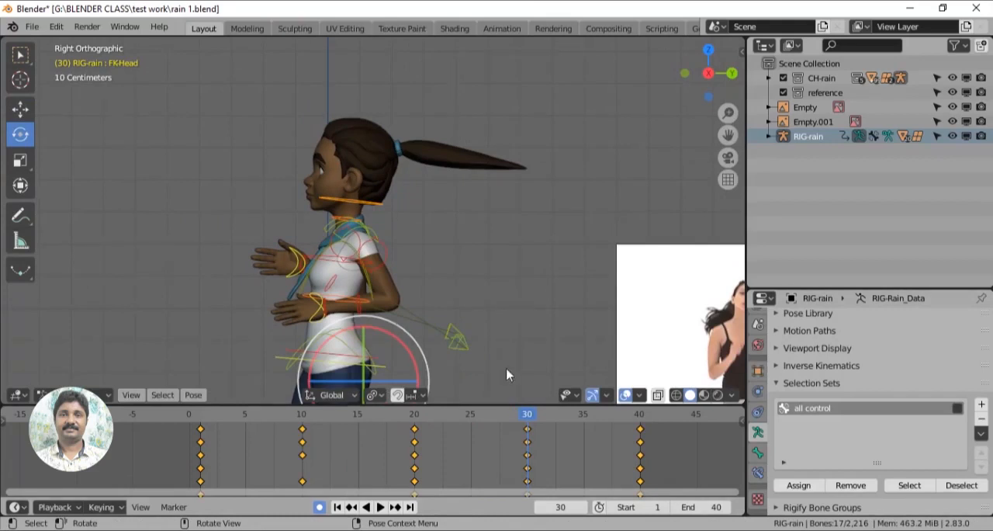
- Rotate the neck and head controls to tilt the head slightly back at frame 10
left_click(302, 417)
key("space")
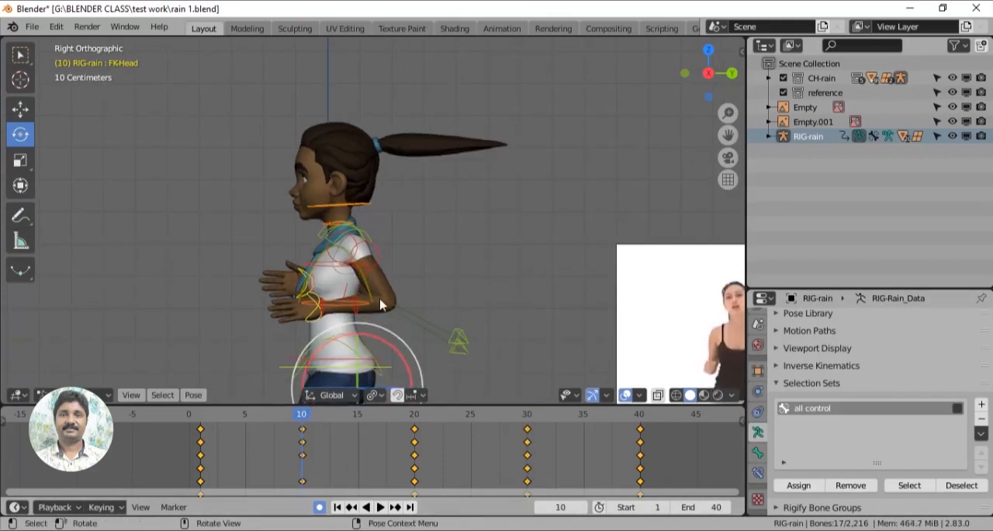
scroll(429, 243, "up", 2)
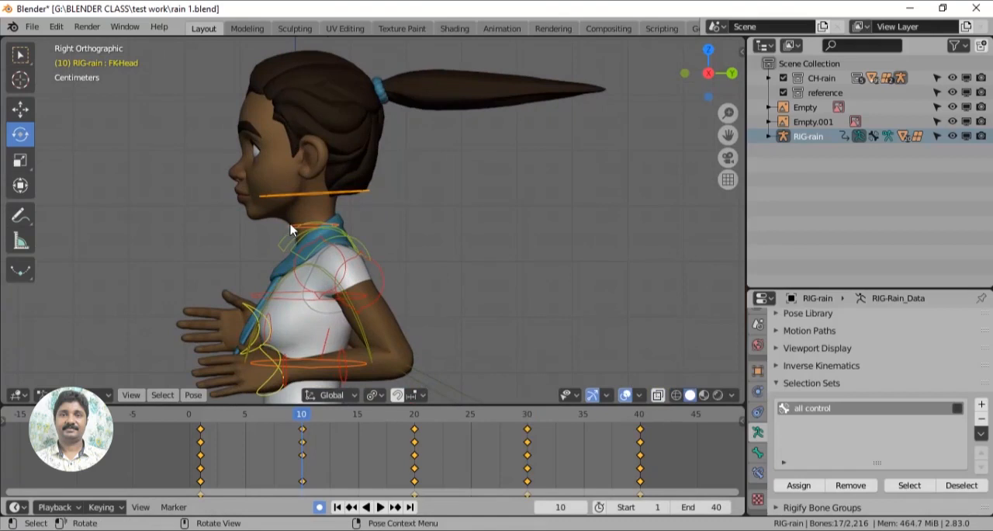
left_click(333, 203)
left_click_drag(340, 200, 351, 205)
left_click(276, 195)
left_click_drag(272, 183, 284, 175)
- Rotate the rib cage control to lean the upper body slightly back at frame 10
scroll(496, 260, "down", 3)
middle_click_drag(498, 320, 493, 213, "shift")
left_click(306, 224)
key("r")
left_click_drag(289, 203, 286, 224)
left_click(389, 263)
left_click(383, 260)
scroll(435, 280, "up", 2)
key("r")
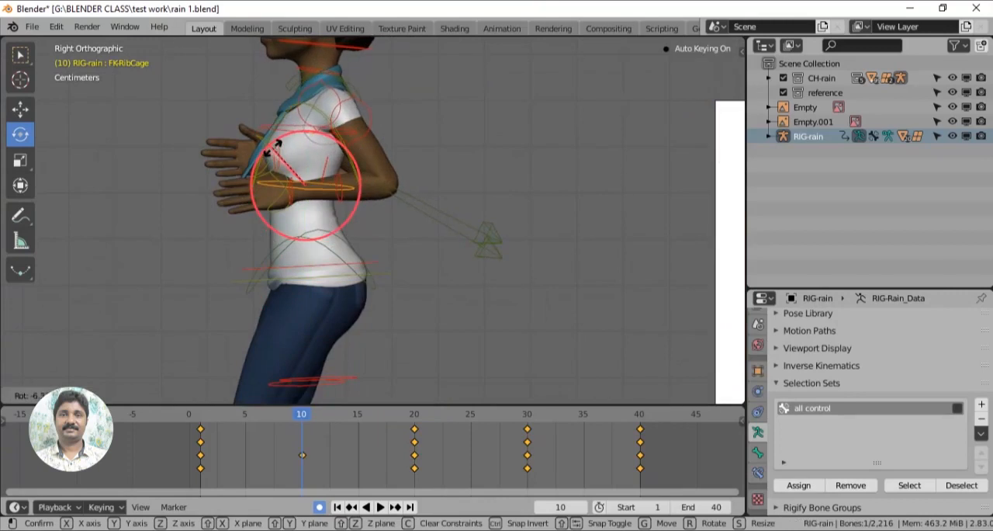
left_click(273, 146)
- Play the run cycle from frame 1 in the side view, scrub through the poses, and return to frame 1
scroll(473, 280, "down", 5)
left_click(200, 423)
key("space")
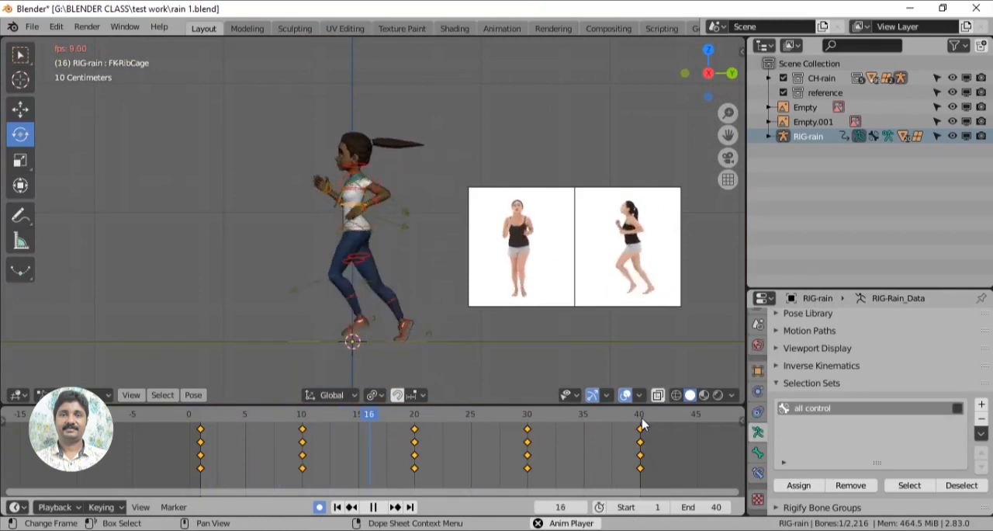
key("space")
left_click(367, 418)
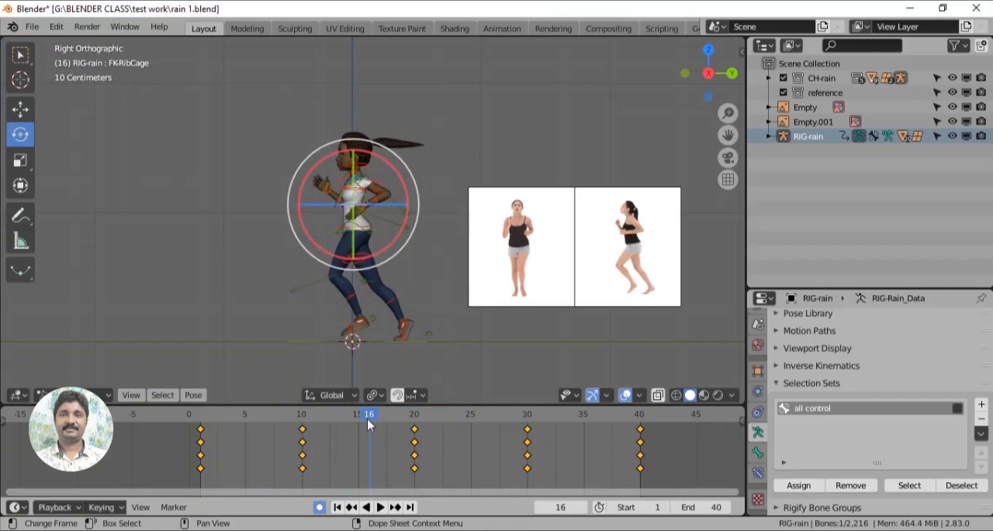
left_click_drag(308, 416, 211, 426)
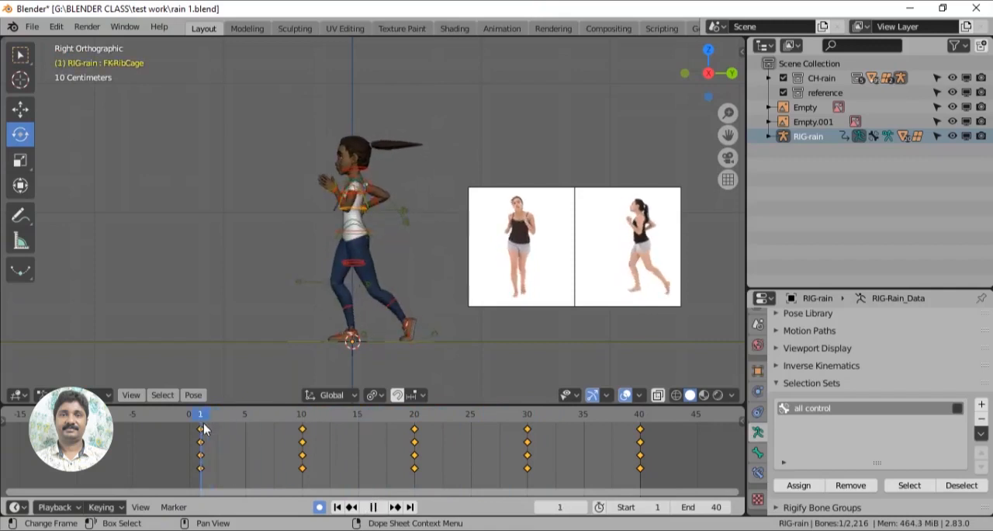
- Turn on the Fingers layer in the rig's CloudRig layer settings
key("n")
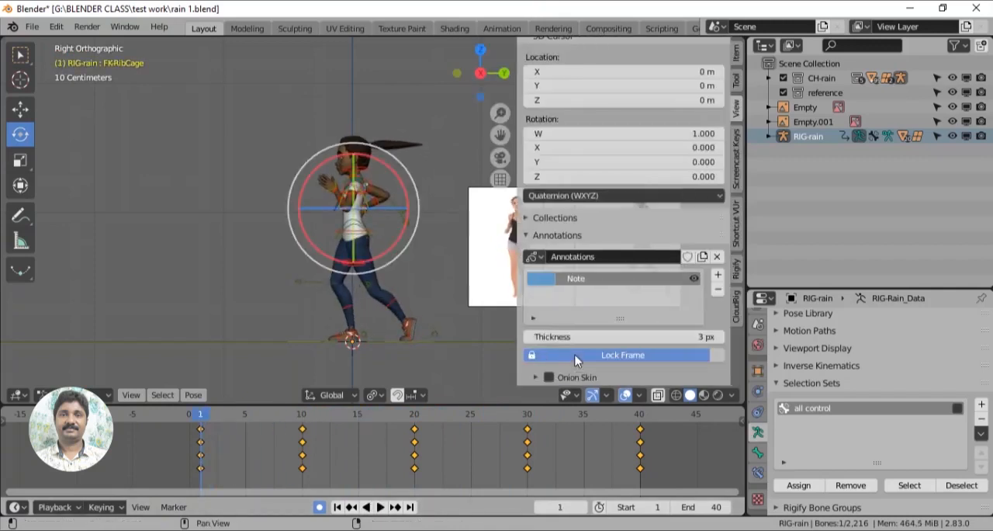
left_click(736, 310)
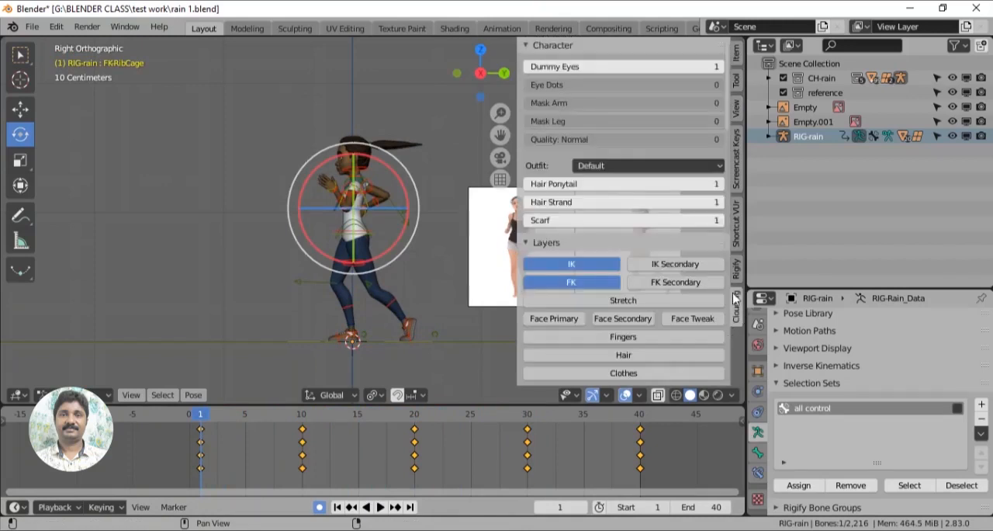
scroll(667, 294, "down", 3)
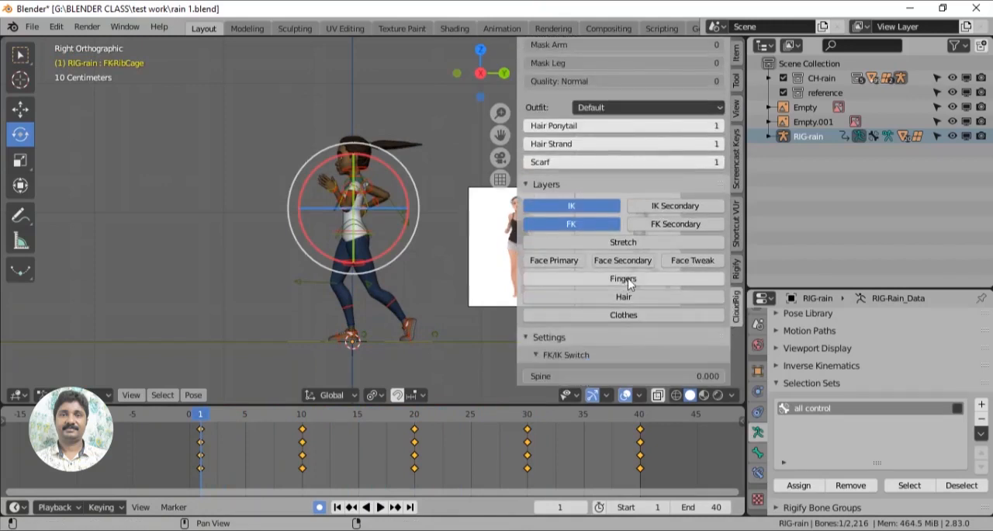
scroll(390, 273, "up", 5)
- Rotate the left thumb controls at frame 1 to curl the thumb inward toward the palm
middle_click_drag(379, 271, 467, 275)
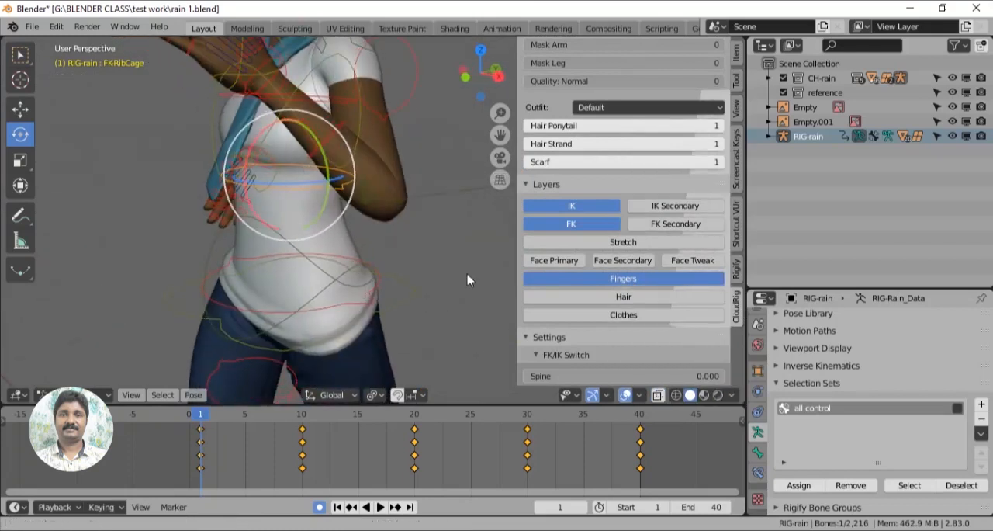
middle_click_drag(399, 212, 440, 334, "shift")
scroll(440, 334, "up", 4)
left_click(170, 159)
mouse_move(302, 219)
middle_mouse_down("shift")
mouse_move(308, 205)
mouse_move(227, 213)
mouse_move(301, 217)
middle_mouse_up("shift")
left_click(300, 212)
left_click_drag(287, 196, 271, 204)
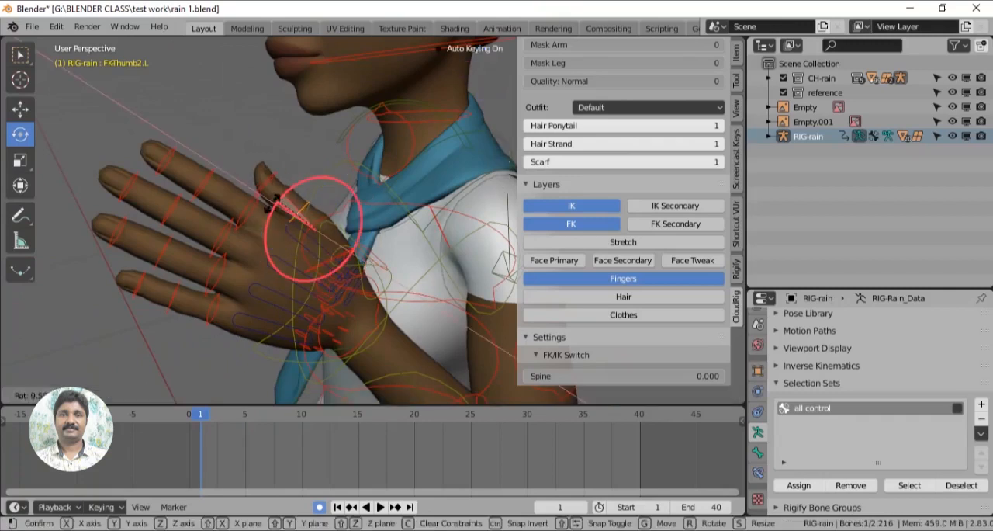
left_click(279, 276)
key("n")
middle_click_drag(279, 276, 473, 233)
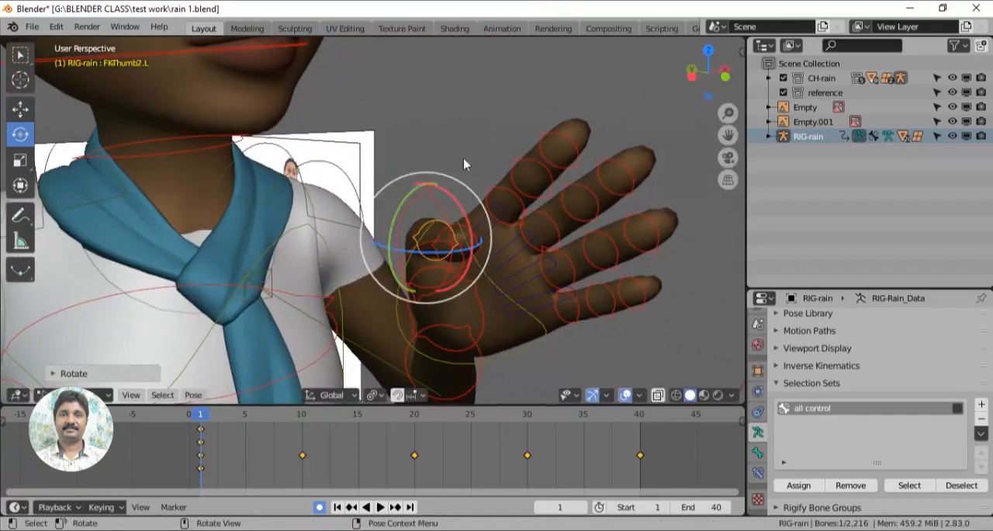
left_click(456, 204)
left_click_drag(474, 199, 468, 221)
- Rotate the left-hand finger controls slightly toward the palm at frame 1
left_click(497, 212)
left_click(543, 239, "shift")
left_click(576, 313, "shift")
mouse_move(493, 249)
left_mouse_down()
mouse_move(504, 275)
mouse_move(498, 264)
left_mouse_up()
left_click(605, 220)
left_click(600, 225)
left_click(524, 254)
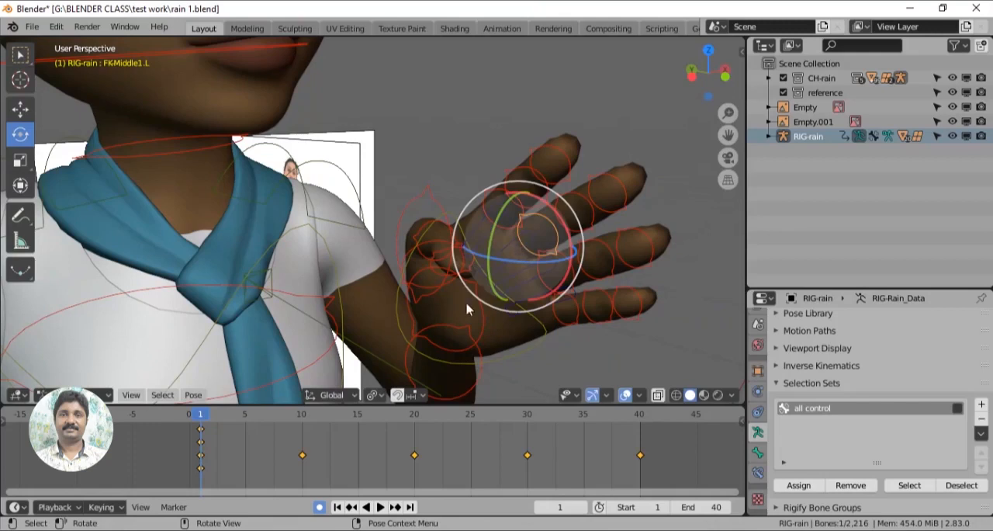
- Switch the transform orientation to Local and bend the base of the left middle finger toward the palm
left_click(353, 396)
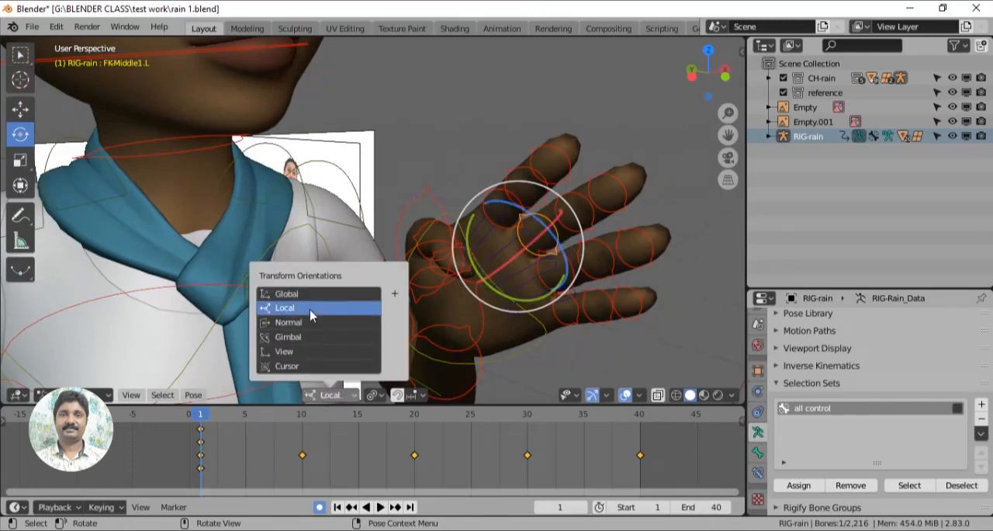
left_click(285, 308)
key("r")
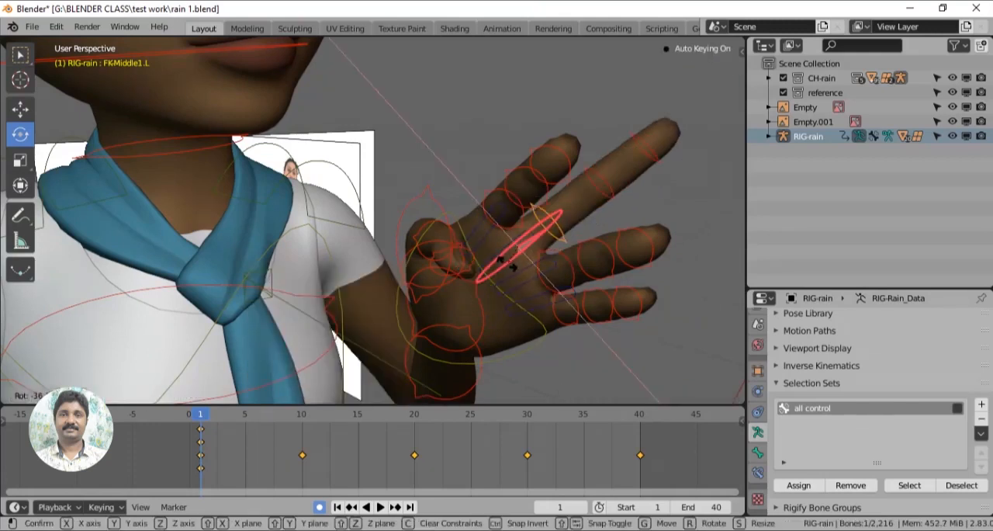
left_click_drag(509, 269, 494, 284)
left_click(493, 213)
left_click_drag(509, 208, 487, 203)
middle_click_drag(601, 272, 448, 317)
- Curl the remaining joints of the left-hand fingers inward to form a loose fist at frame 1
left_click(219, 263)
left_click_drag(244, 266, 218, 252)
middle_click_drag(225, 314, 256, 302)
left_click(266, 260)
left_click(266, 265)
left_click_drag(264, 257, 289, 255)
left_click(225, 256)
left_click(223, 258)
left_click_drag(222, 249, 233, 246)
left_click_drag(199, 198, 195, 203)
middle_click_drag(190, 214, 200, 259)
left_click(144, 277)
mouse_move(279, 218)
left_mouse_down()
mouse_move(236, 205)
mouse_move(280, 227)
left_mouse_up()
middle_click_drag(328, 282, 224, 290)
left_click(305, 238)
left_click_drag(305, 237, 274, 233)
middle_click_drag(205, 344, 267, 320)
left_click(284, 257)
left_click_drag(295, 239, 264, 222)
middle_click_drag(288, 303, 206, 292)
left_click(270, 268)
left_click_drag(302, 266, 273, 258)
left_click(292, 205)
left_click_drag(294, 205, 317, 208)
middle_click_drag(318, 208, 453, 308)
- Rotate the left middle fingertip control to adjust its curl against the palm
left_click(548, 273)
key("r")
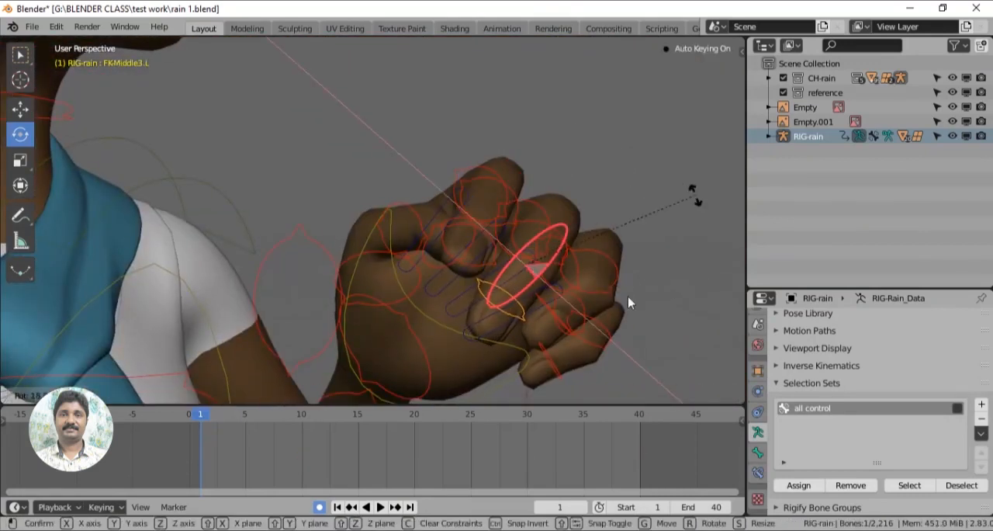
left_click_drag(696, 196, 691, 200)
- Begin curling the right hand at frame 1 by rotating its finger controls inward
scroll(603, 303, "down", 2)
left_click_drag(510, 227, 536, 199)
middle_click_drag(626, 299, 388, 312)
left_click_drag(390, 203, 458, 126)
left_click(370, 232)
left_click_drag(384, 165, 360, 213)
middle_click_drag(404, 267, 483, 279)
scroll(465, 288, "down", 4)
middle_click_drag(349, 326, 450, 160, "shift")
middle_click_drag(334, 242, 327, 179)
scroll(466, 276, "up", 2)
scroll(327, 178, "up", 2)
left_click(312, 167)
left_click_drag(317, 160, 322, 183)
left_click(368, 215)
left_click_drag(381, 198, 371, 231)
middle_click_drag(394, 259, 384, 235)
left_click(301, 269)
left_click_drag(317, 253, 329, 232)
left_click(404, 296)
left_click_drag(400, 299, 365, 301)
middle_click_drag(572, 368, 606, 347)
- Bend more right-hand finger joints toward the palm, including the middle finger up to its tip
left_click(327, 231)
left_click_drag(341, 230, 333, 245)
middle_click_drag(422, 288, 448, 261)
left_click(303, 267)
left_click_drag(319, 242, 346, 247)
middle_click_drag(481, 274, 503, 261)
left_click_drag(320, 231, 319, 231)
middle_click_drag(421, 291, 386, 250)
left_click_drag(317, 173, 328, 192)
left_click(374, 285)
left_click_drag(375, 287, 466, 302)
middle_click_drag(497, 302, 446, 292)
left_click_drag(320, 273, 335, 273)
middle_click_drag(438, 306, 375, 294)
left_click(353, 287)
left_click_drag(366, 298, 397, 293)
left_click(342, 237)
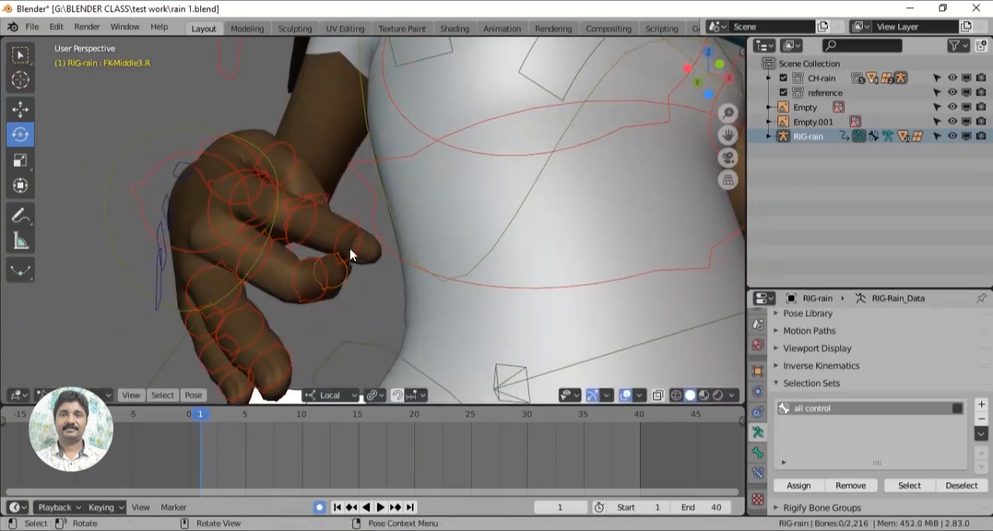
- Close the right hand into a loose fist by rotating the remaining finger joints, including the ring finger's, and clear the selection
left_click(351, 252)
left_click_drag(360, 246, 364, 243)
left_click_drag(394, 315, 396, 317)
middle_click_drag(394, 314, 349, 295)
left_click_drag(302, 275, 309, 266)
middle_click_drag(314, 288, 360, 334)
left_click(304, 297)
left_click_drag(301, 304, 312, 319)
middle_click_drag(361, 312, 401, 272)
left_click_drag(289, 241, 296, 250)
middle_click_drag(282, 326, 419, 256)
left_click_drag(425, 256, 456, 311)
middle_click_drag(456, 312, 468, 348)
scroll(446, 340, "down", 7)
scroll(487, 336, "down", 1)
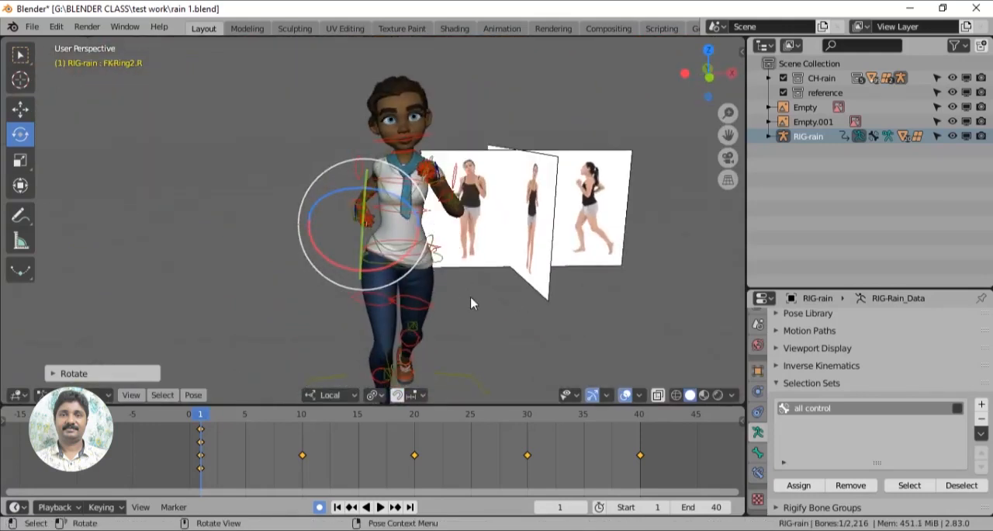
left_click(476, 321)
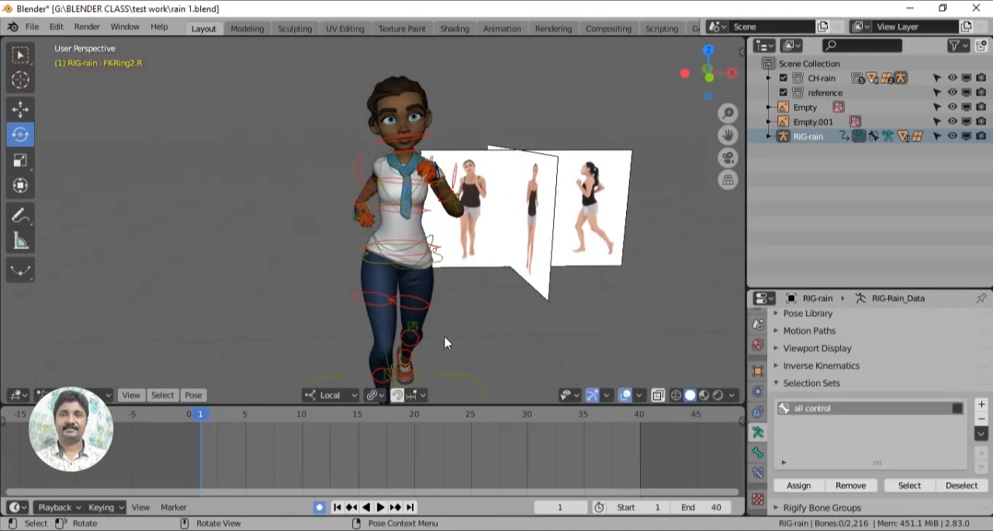
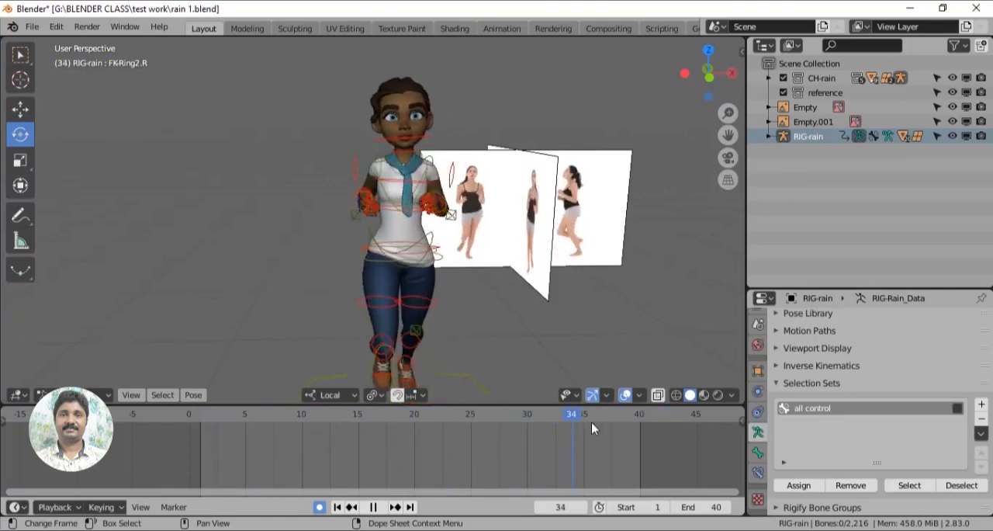
- Stop playback at frame 38 and show the rig's Hair control layer alongside the finger controls
key("space")
middle_click_drag(492, 319, 436, 348)
key("n")
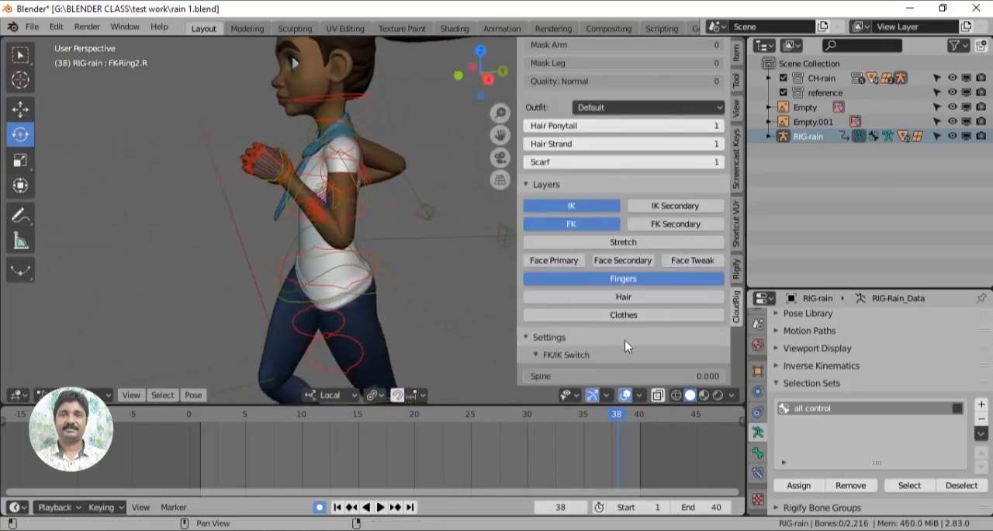
left_click(644, 298)
middle_click_drag(449, 262, 396, 328, "shift")
- Rotate the ponytail controls from the root toward the tip so the ponytail hangs down behind the head
left_click(311, 105)
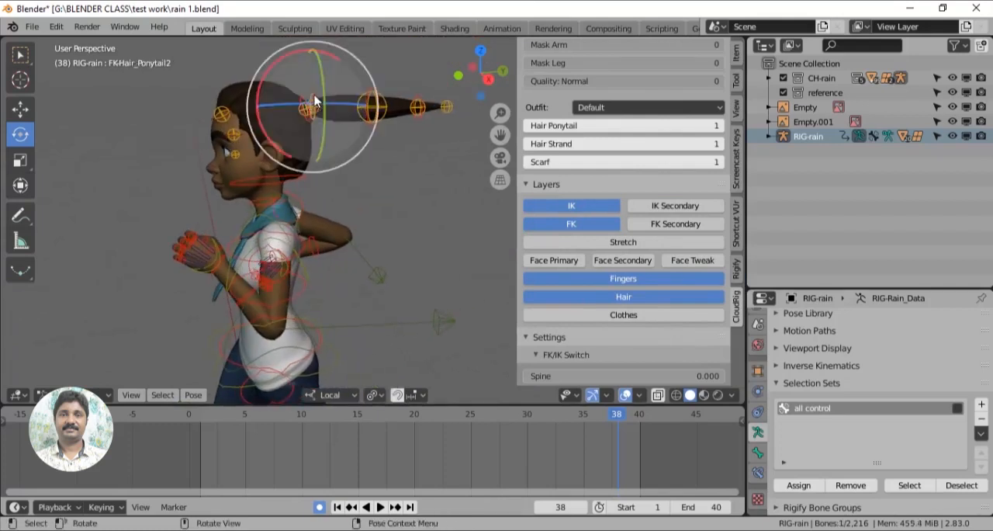
left_click_drag(333, 56, 375, 223)
scroll(375, 223, "up", 1)
left_click(343, 146)
left_click_drag(353, 107, 397, 221)
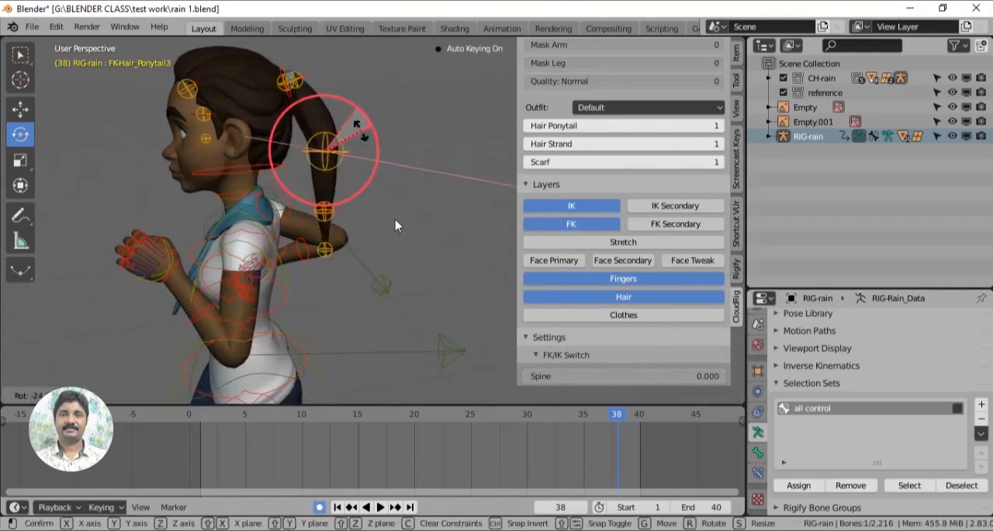
scroll(396, 221, "up", 2)
left_click(316, 205)
left_click_drag(347, 171, 392, 153)
- Adjust the middle ponytail control with a slight rotation and reposition it to smooth the ponytail's curve
scroll(380, 149, "down", 1)
left_click(334, 129)
left_click_drag(352, 98, 351, 99)
key("w")
left_click_drag(371, 135, 356, 139)
middle_click_drag(382, 161, 373, 180)
left_click_drag(425, 144, 369, 154)
middle_click_drag(369, 154, 406, 265)
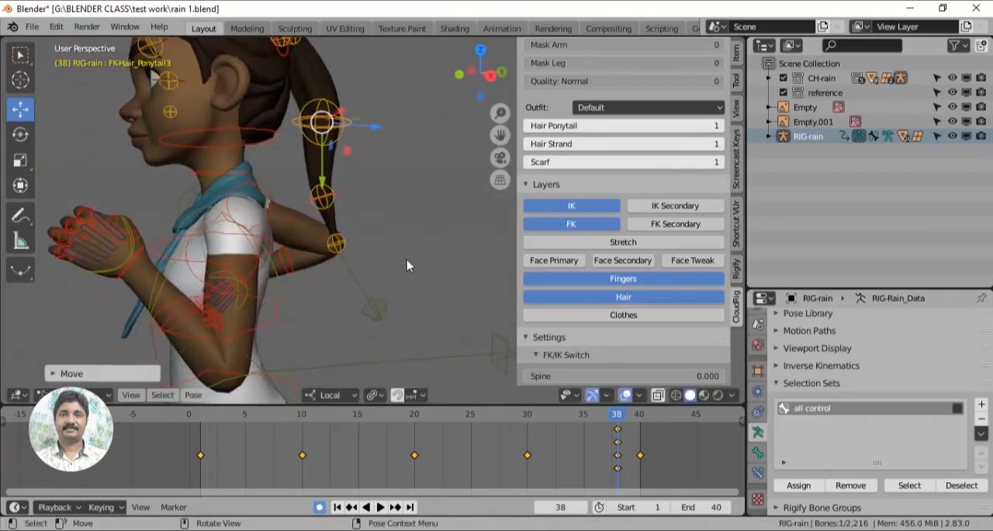
- Select the four ponytail controls from root to tip and insert a LocRot keyframe at frame 1
middle_click_drag(401, 196, 421, 332, "shift")
scroll(391, 221, "up", 4)
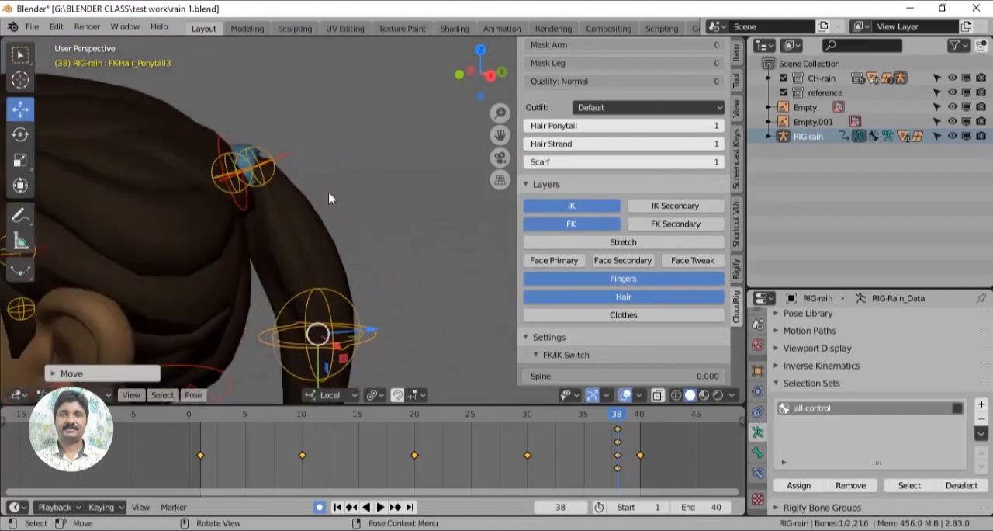
left_click(286, 158)
left_click(375, 335, "shift")
middle_click_drag(423, 334, 428, 138, "shift")
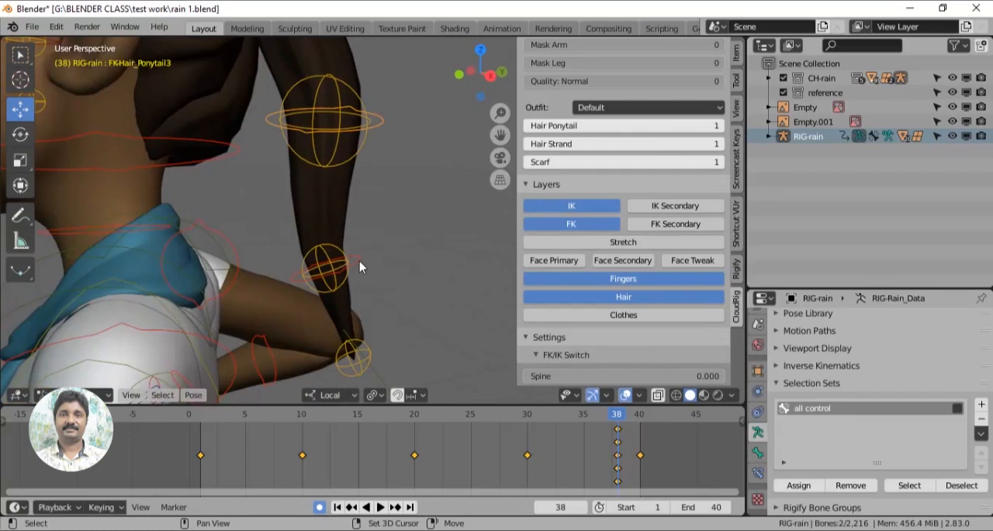
left_click(364, 372, "shift")
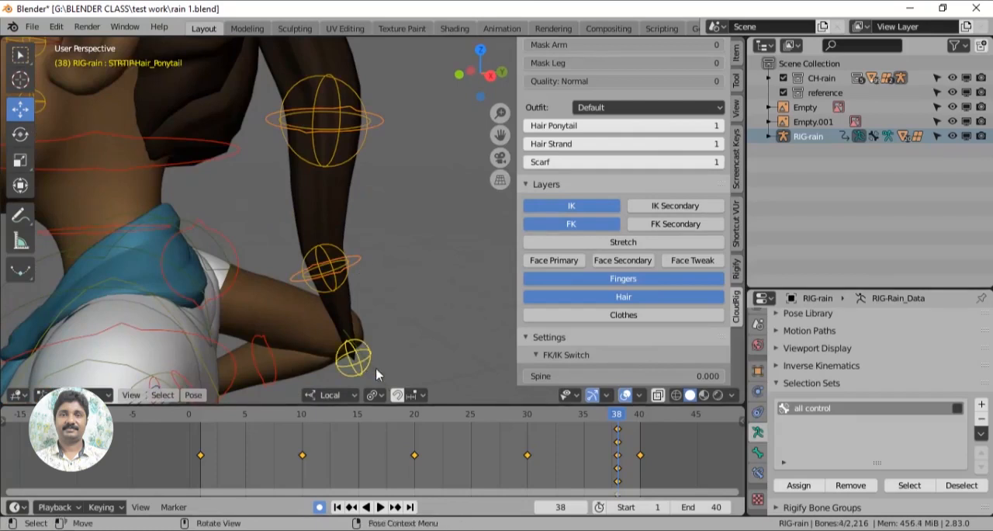
left_click(199, 417)
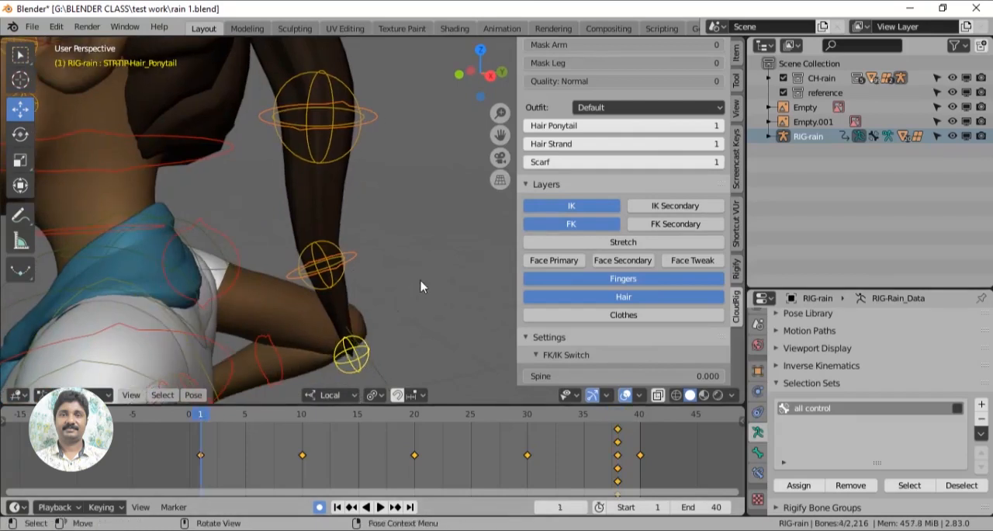
key("i")
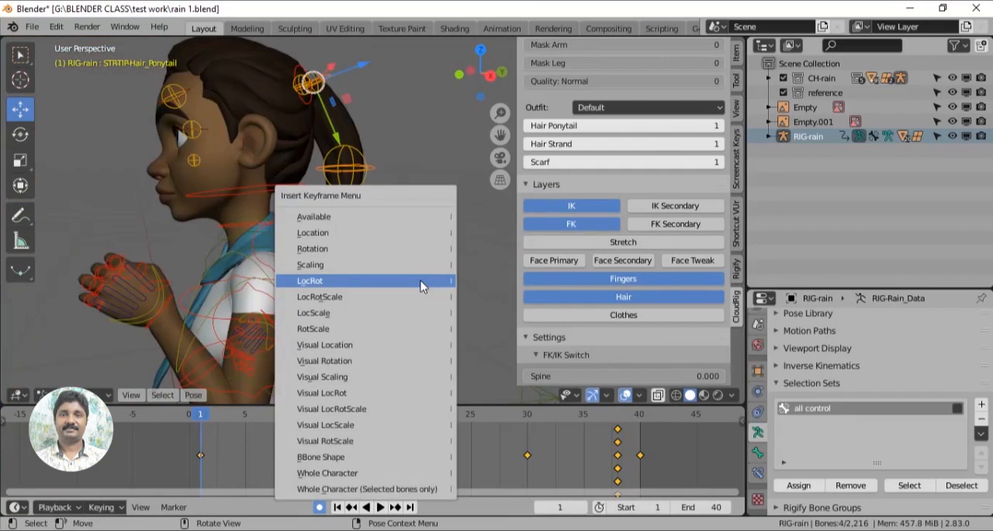
left_click(389, 283)
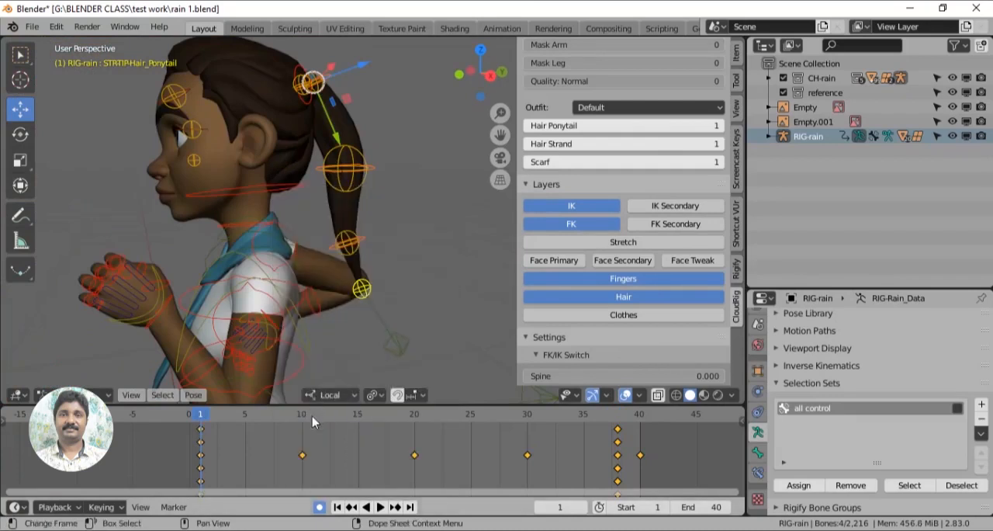
- Play the motion up to frame 20 and insert a keyframe there for the selected ponytail controls
key("space")
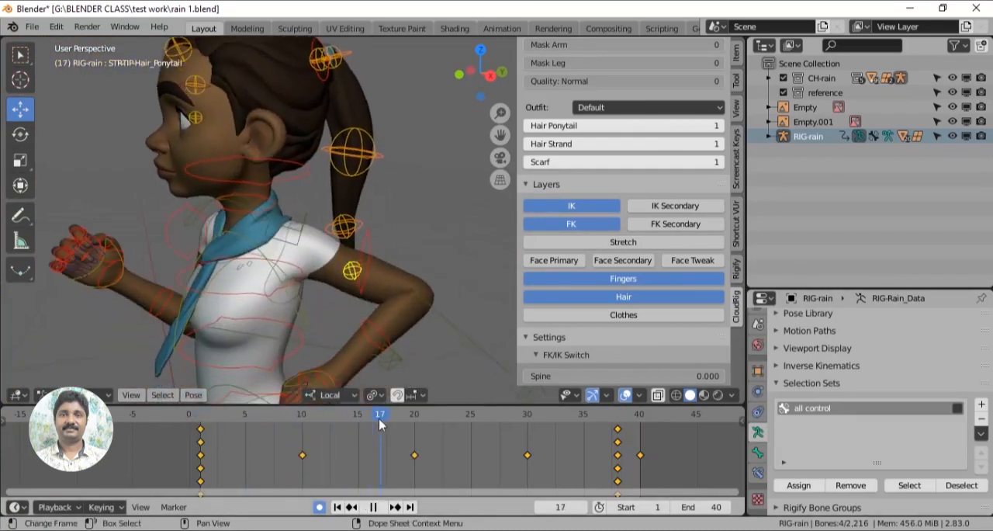
key("space")
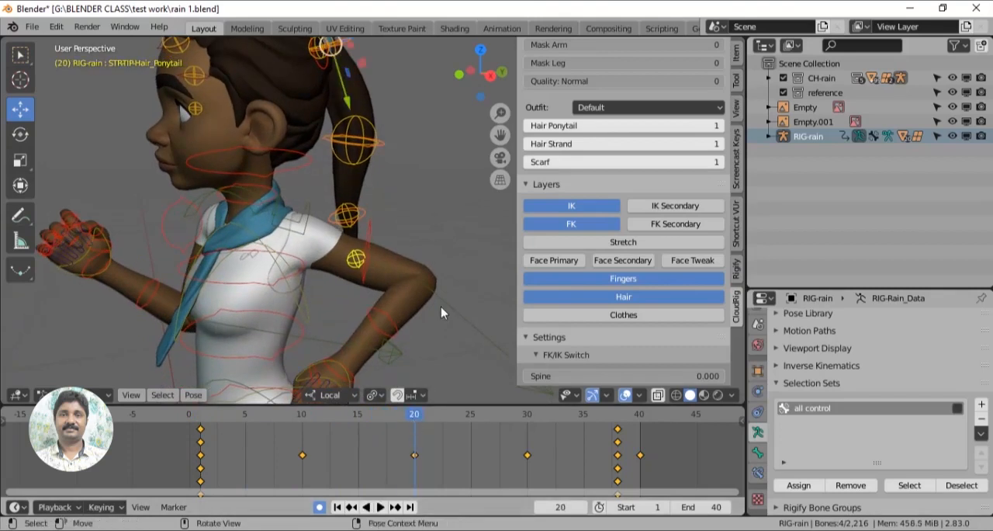
key("i")
left_click(438, 306)
- At frame 10, rotate the middle and lower ponytail controls to give the hair a swing
left_click_drag(414, 420, 301, 421)
left_click(409, 212)
left_click(345, 203)
key("r")
left_click_drag(323, 220, 343, 240)
left_click(376, 262)
left_click_drag(335, 263, 338, 275)
- At frame 30, rotate the middle ponytail control to vary the swing, undoing the last action
left_click_drag(301, 420, 528, 425)
left_click(365, 197)
left_click_drag(327, 195, 330, 208)
left_click(360, 272)
key("ctrl+z")
- Hide the rig's Hair and Fingers control layers
middle_click_drag(361, 272, 496, 256)
left_click(627, 296)
left_click(627, 278)
scroll(375, 250, "down", 2)
middle_click_drag(415, 305, 431, 305)
- Play and scrub the run cycle over frames 1 to 40 to compare it with the jog references
left_click(220, 420)
key("space")
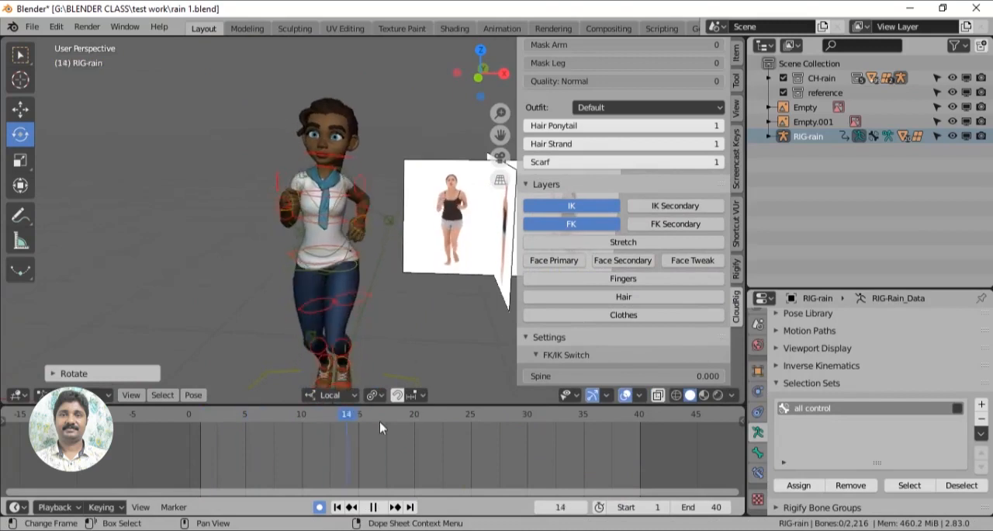
key("space")
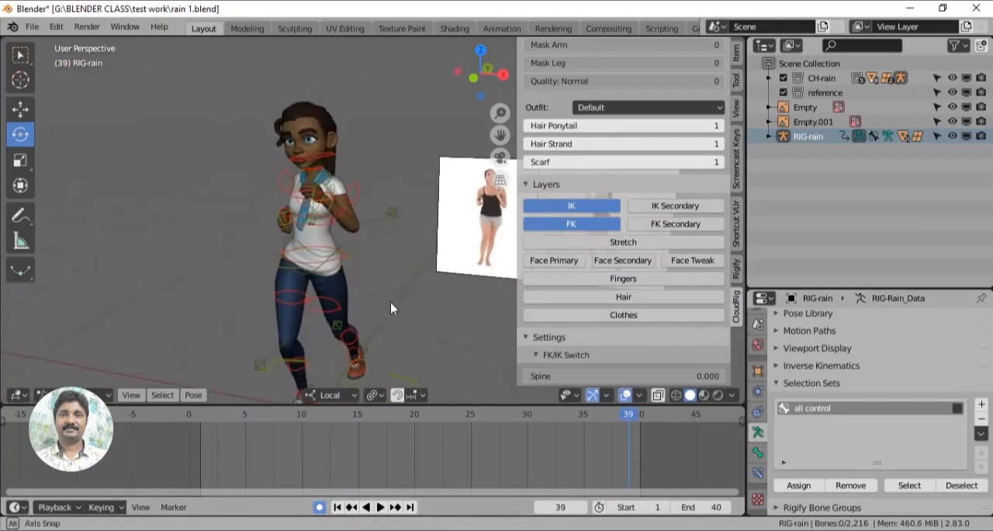
key("n")
left_click(214, 423)
key("space")
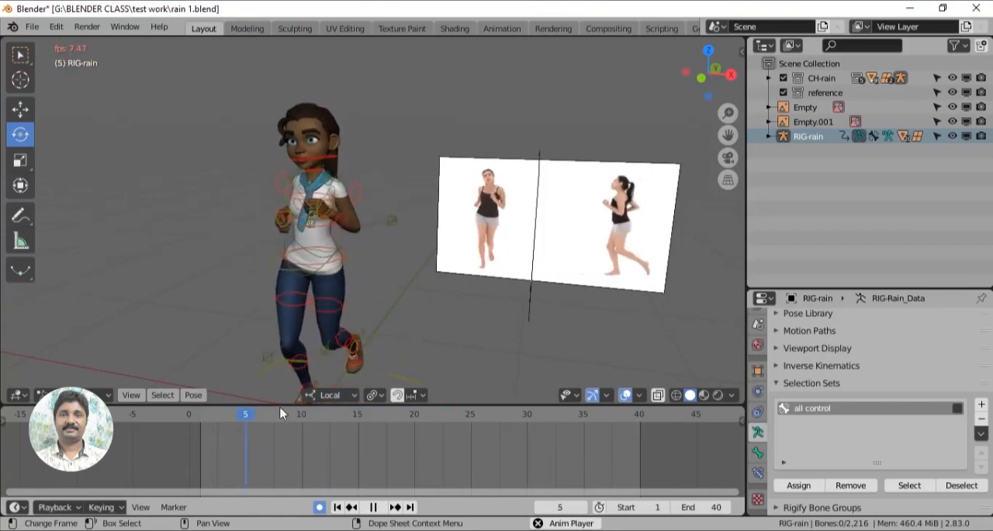
left_click(210, 425)
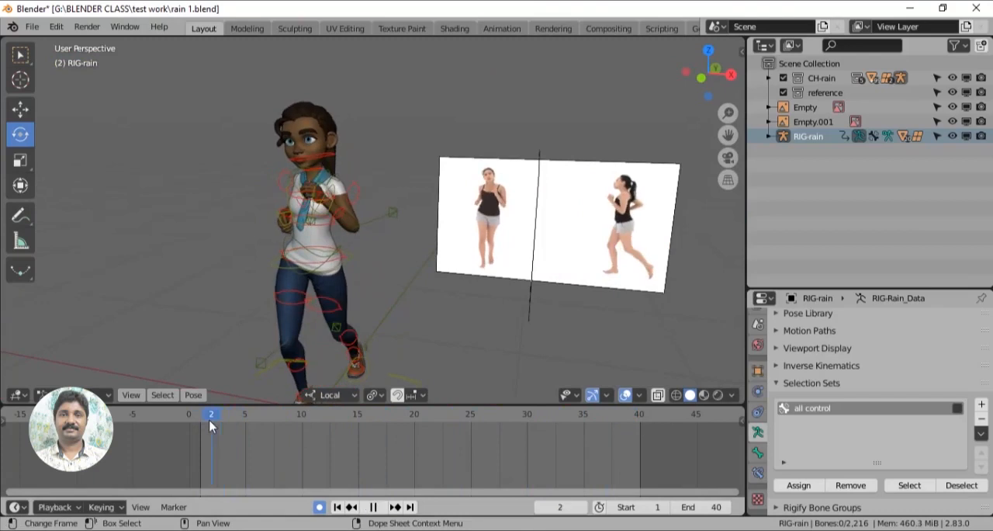
left_click_drag(236, 424, 642, 417)
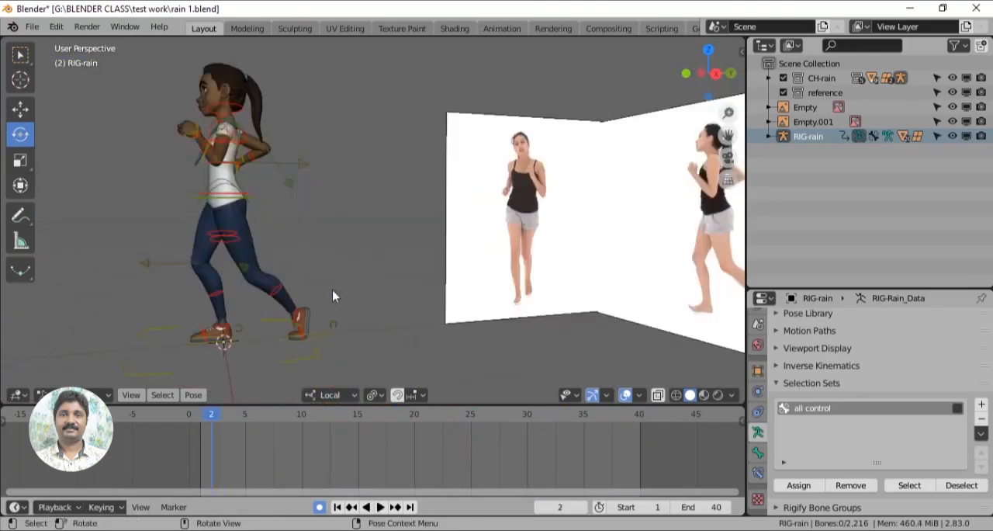
middle_click_drag(332, 291, 407, 295)
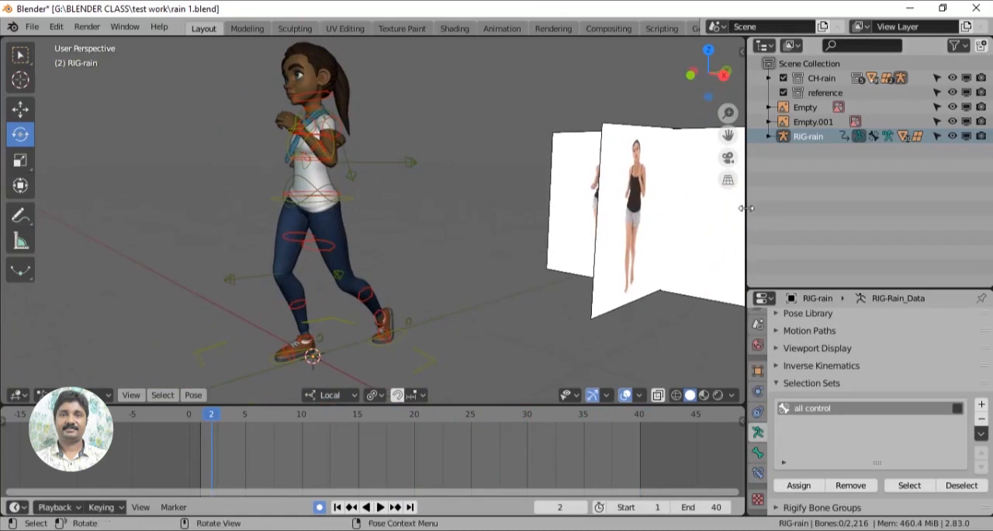
- Split the 3D viewport vertically and switch the new left-hand area to the Graph Editor
right_click(747, 208)
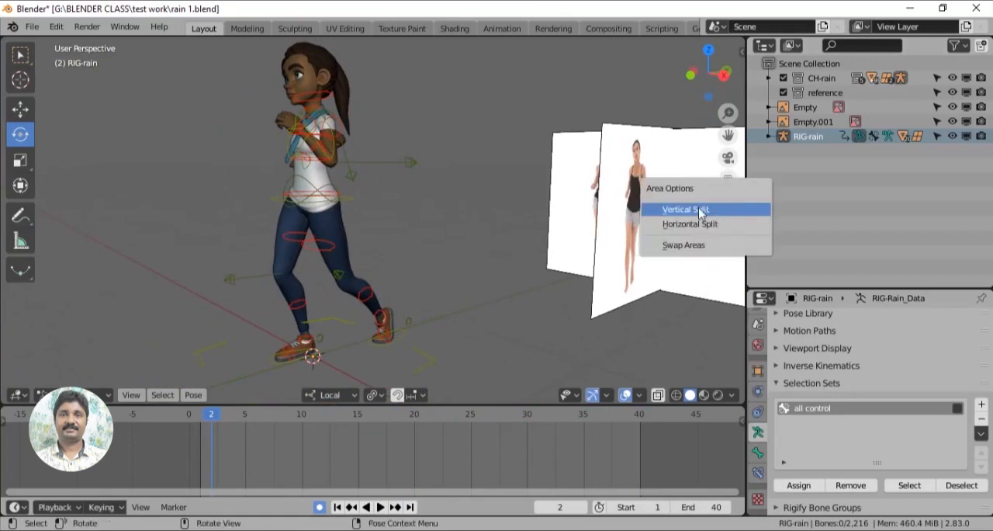
left_click(712, 210)
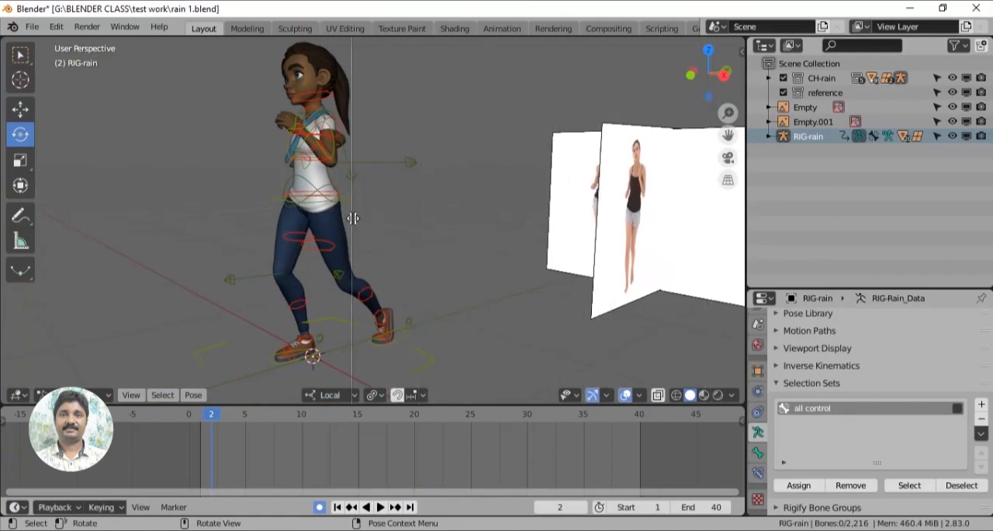
left_click(352, 218)
scroll(443, 260, "up", 3)
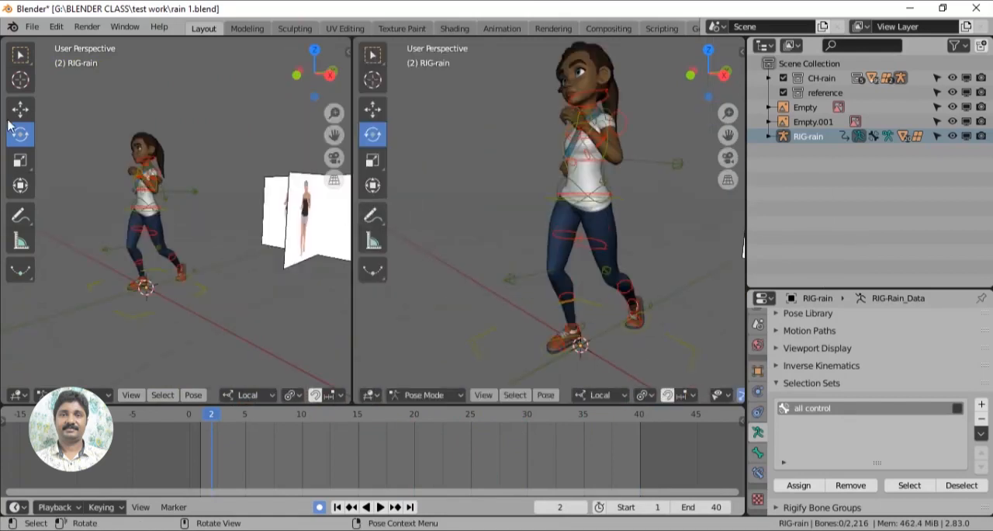
left_click(21, 399)
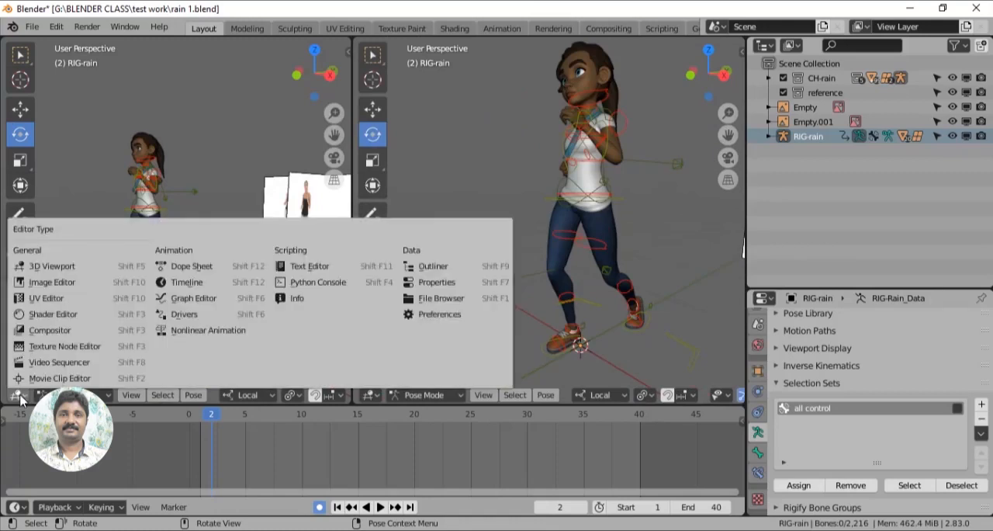
left_click(200, 299)
- Select the left foot's parent control and expand its animation channels, leaving the Move tool active
scroll(584, 328, "up", 5)
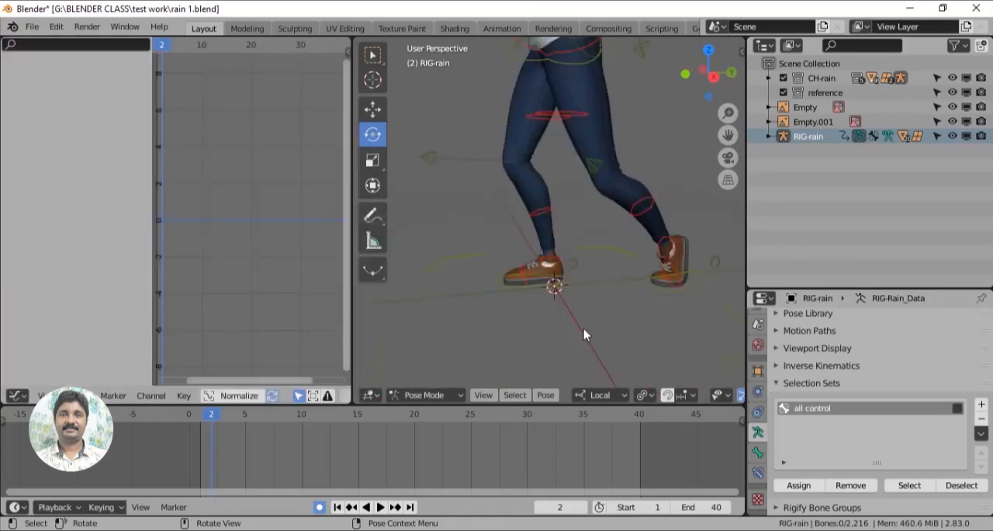
left_click(678, 296)
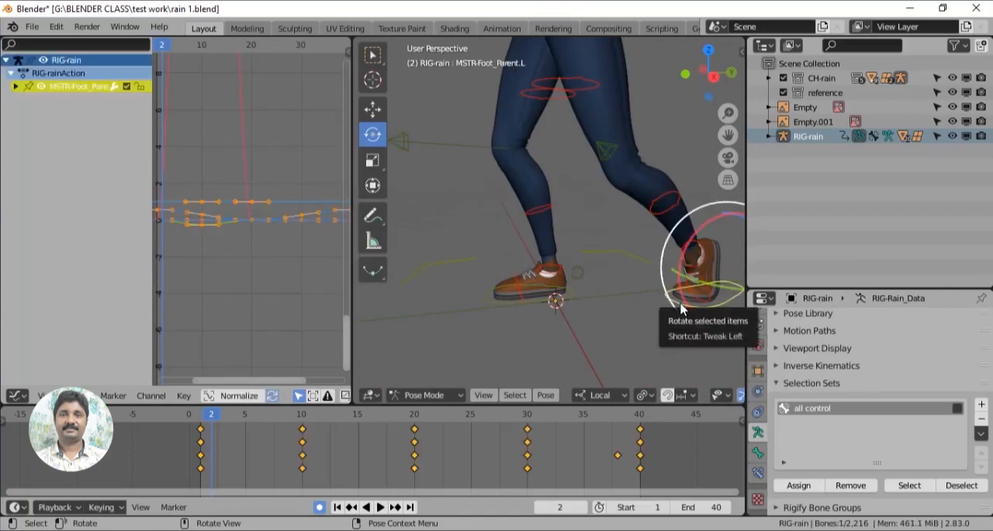
left_click(16, 86)
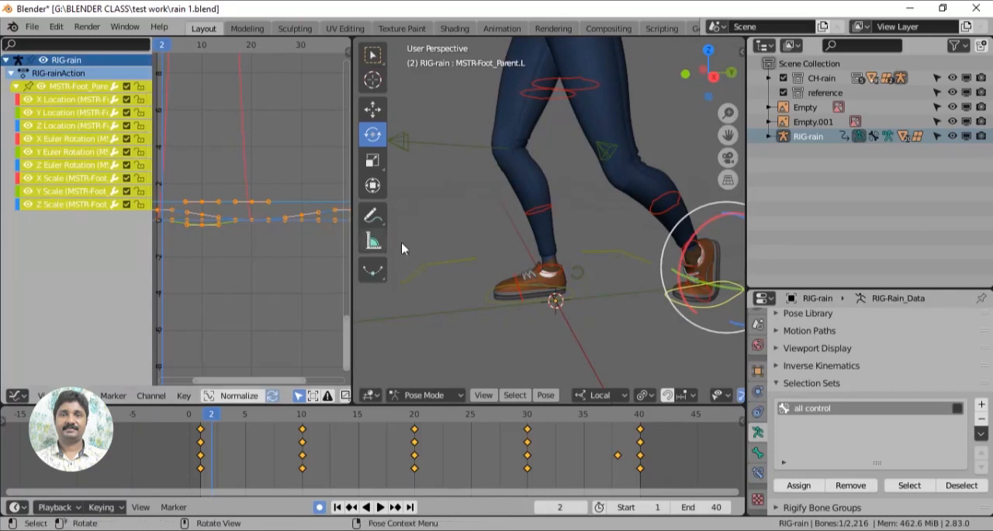
middle_click_drag(583, 305, 548, 326)
left_click(374, 109)
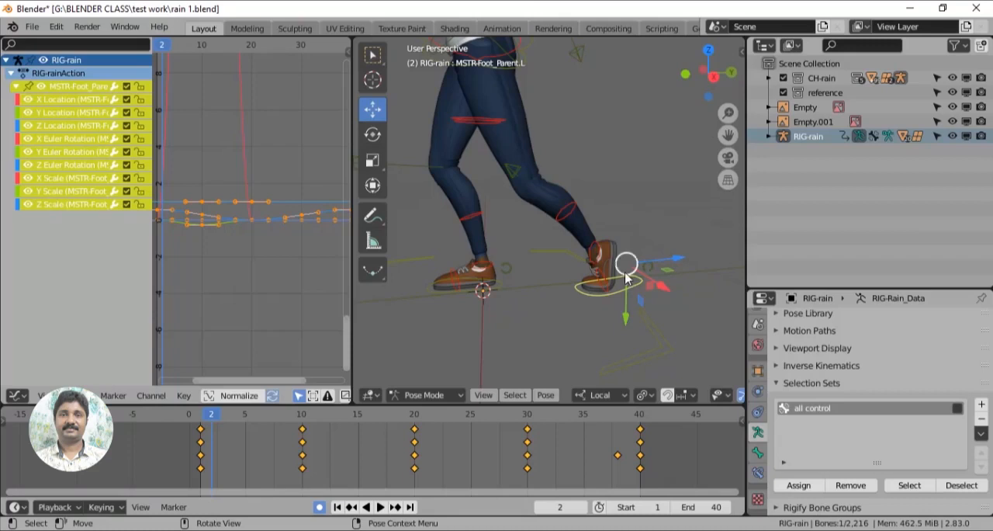
left_click(373, 133)
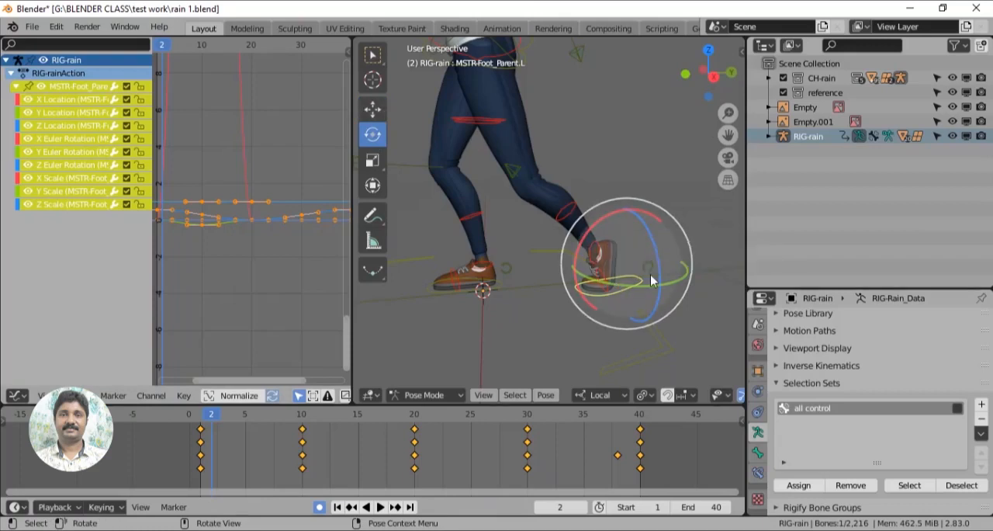
left_click(373, 108)
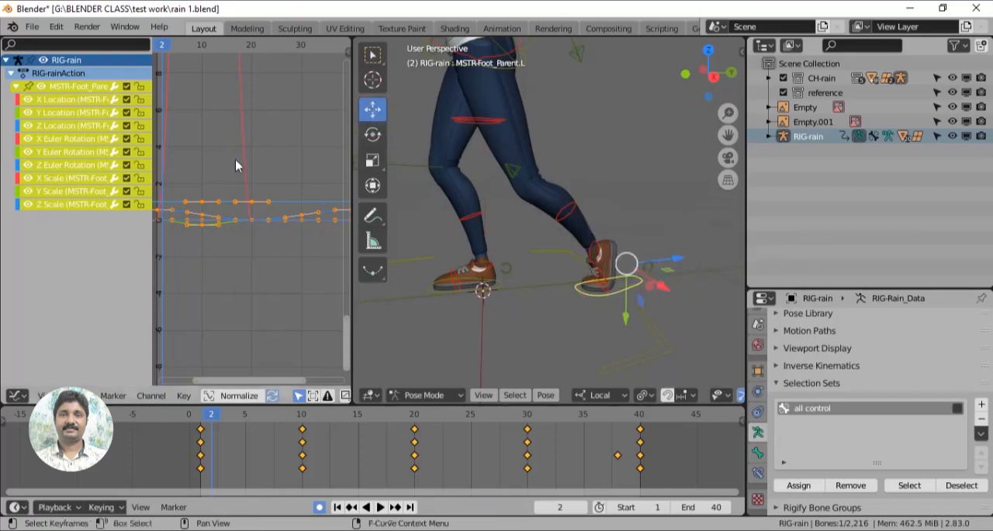
- Hide all of the left foot control's curves except X Location and fit the graph view
left_click(30, 100)
left_click(28, 138)
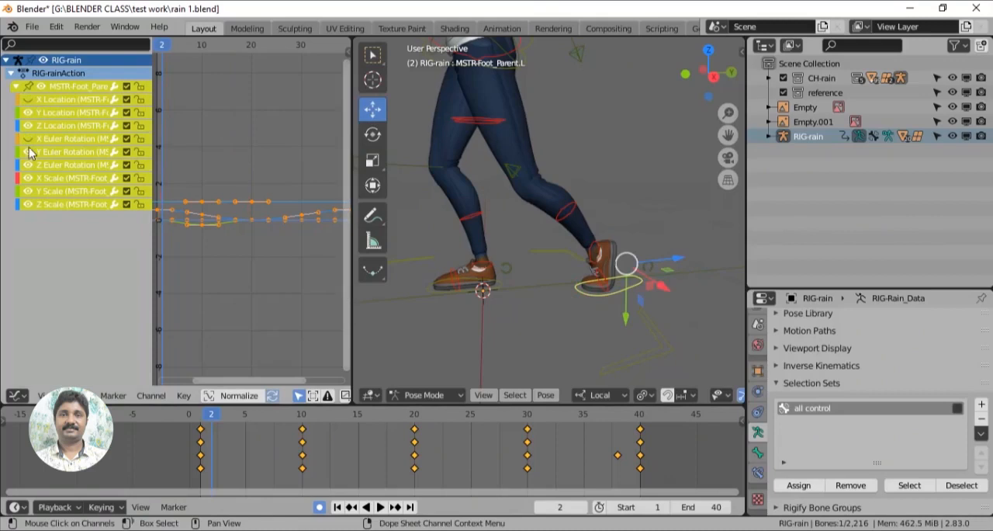
left_click_drag(29, 204, 28, 115)
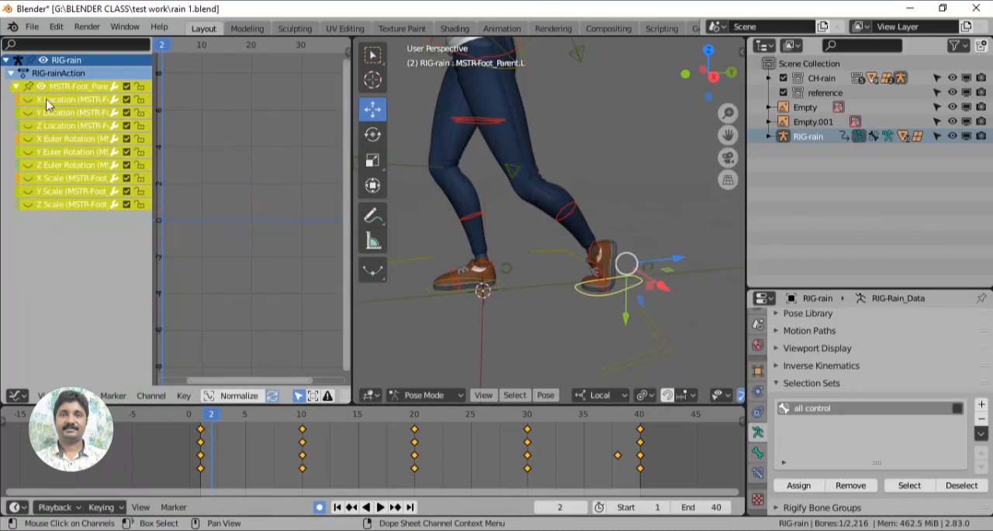
left_click(48, 101)
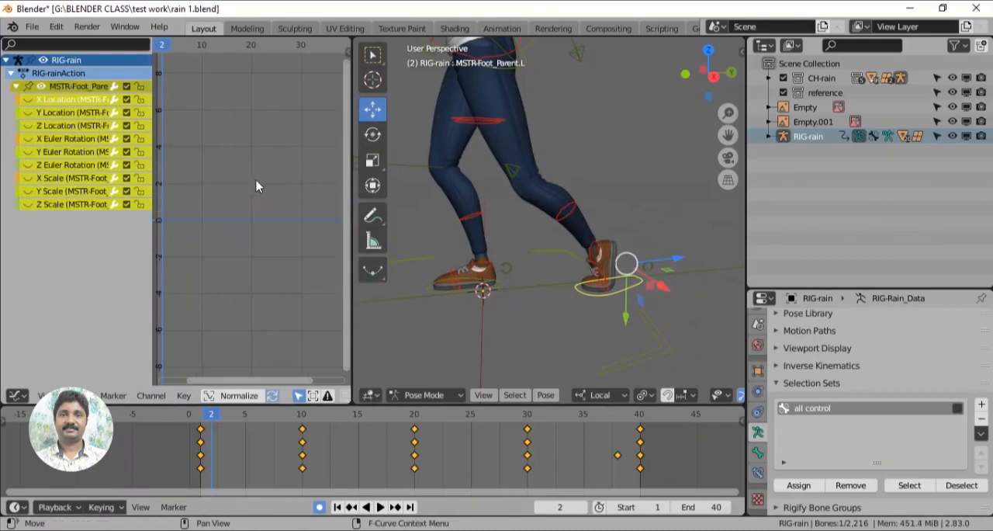
key("Home")
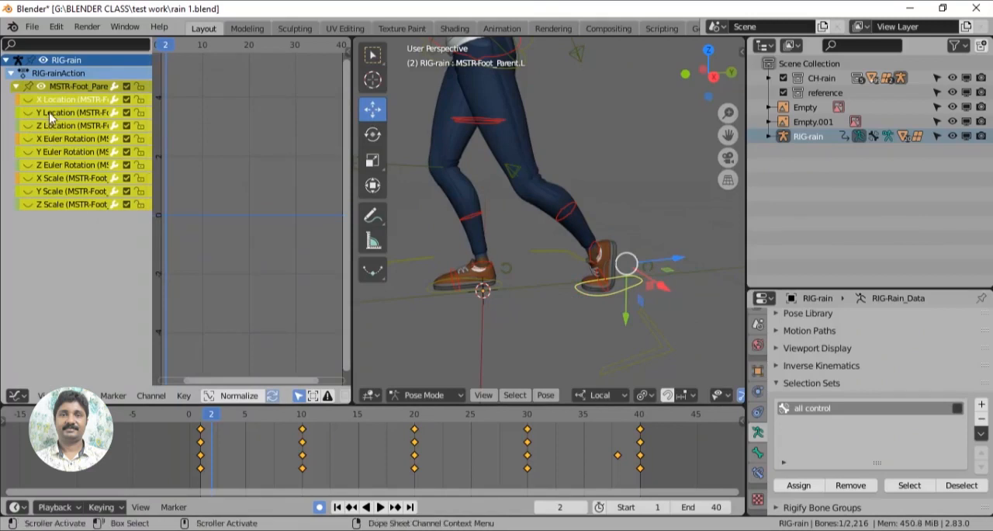
left_click(29, 100)
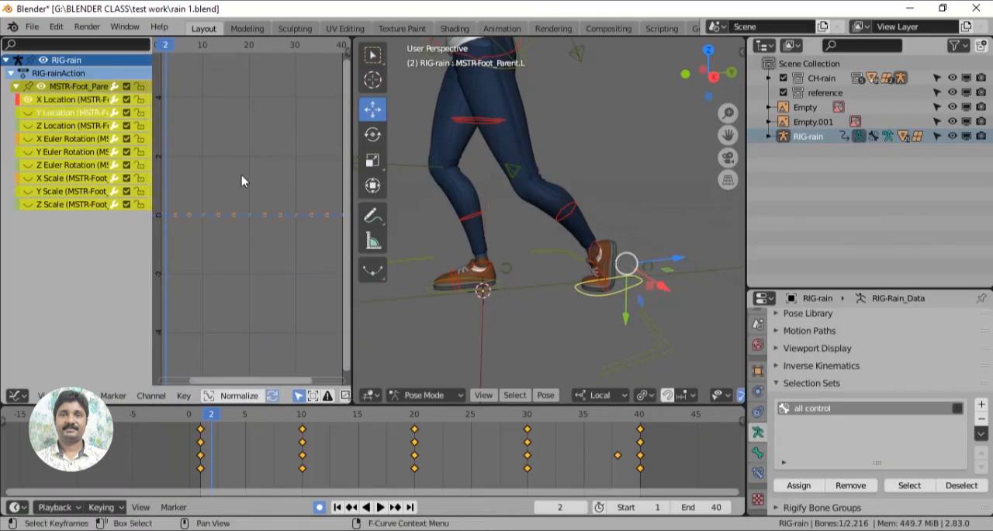
key("Home")
- Widen the Graph Editor area beside the 3D viewport and frame the left foot's X Location curve in it
middle_click_drag(269, 265, 295, 186, "shift")
scroll(295, 220, "up", 2)
middle_click_drag(295, 220, 243, 174, "shift")
scroll(264, 207, "up", 7)
middle_click_drag(266, 206, 268, 212, "shift")
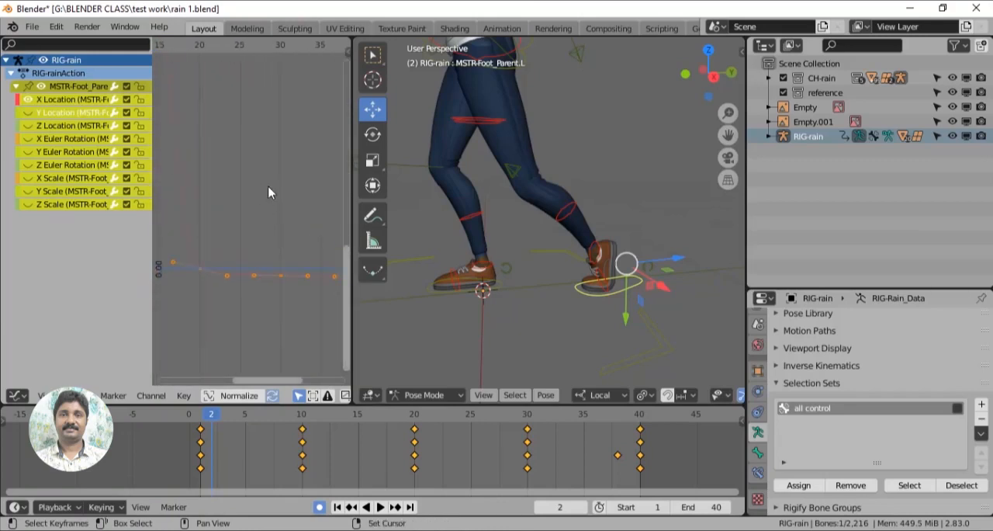
left_click_drag(354, 280, 440, 280)
scroll(313, 235, "down", 2)
middle_click_drag(312, 278, 348, 303, "shift")
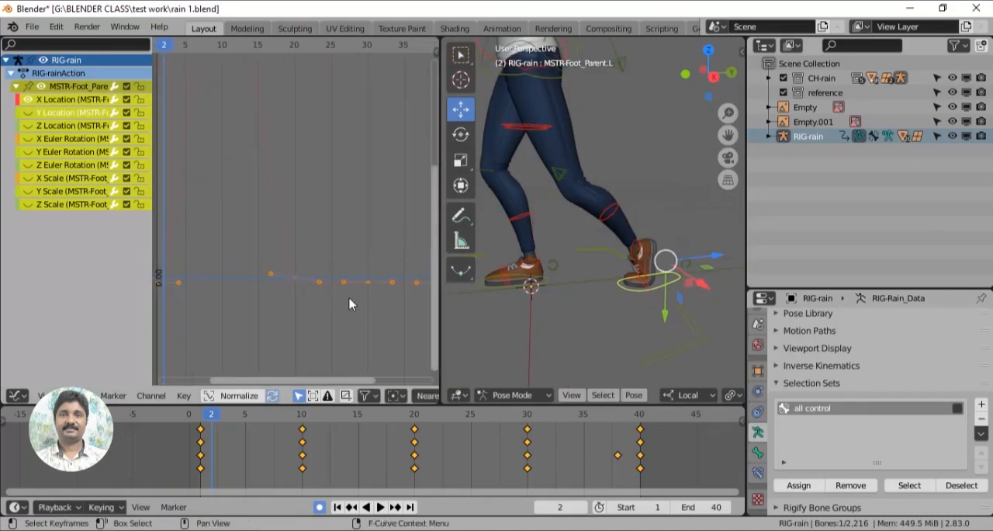
- Give the left foot's X Location keys from frame 20 to frame 40 Vector handles
scroll(350, 304, "down", 1)
left_click_drag(264, 244, 433, 303)
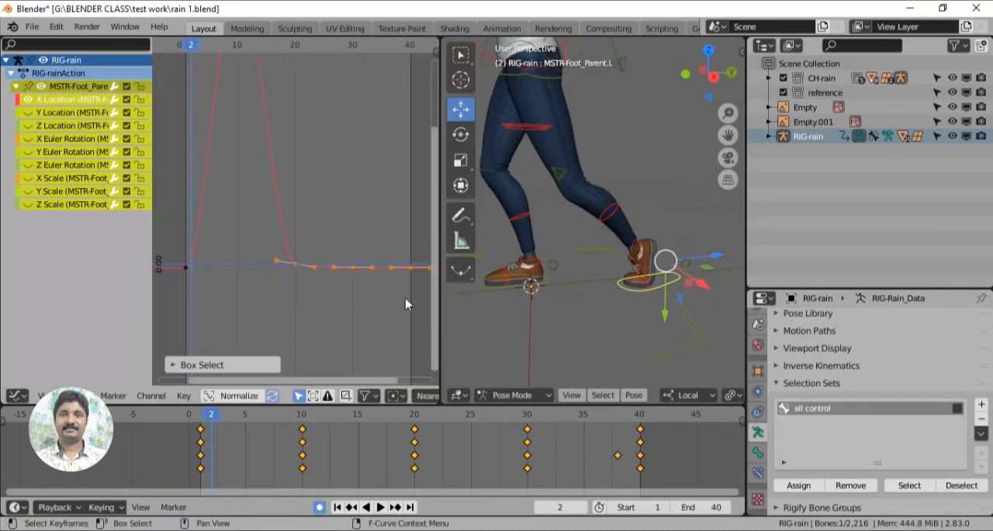
right_click(355, 266)
mouse_move(341, 316)
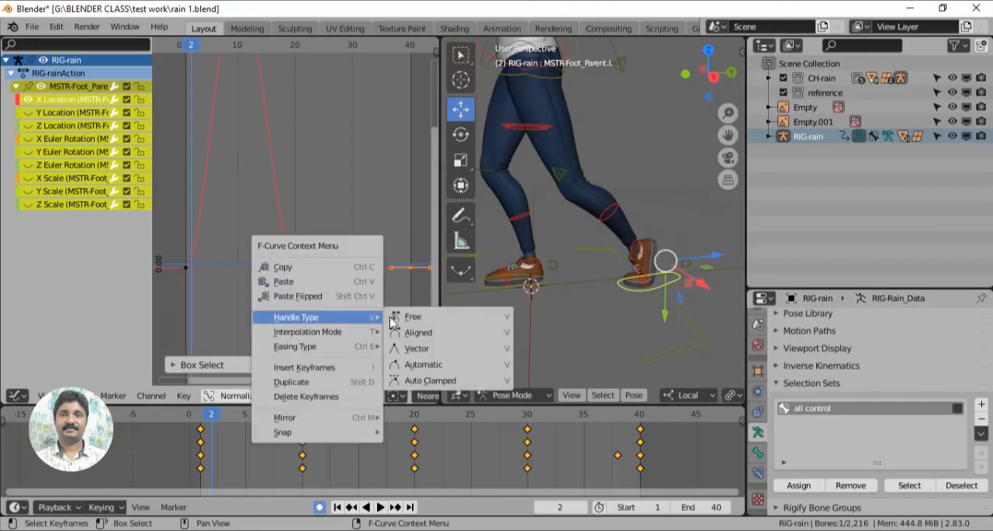
left_click(428, 351)
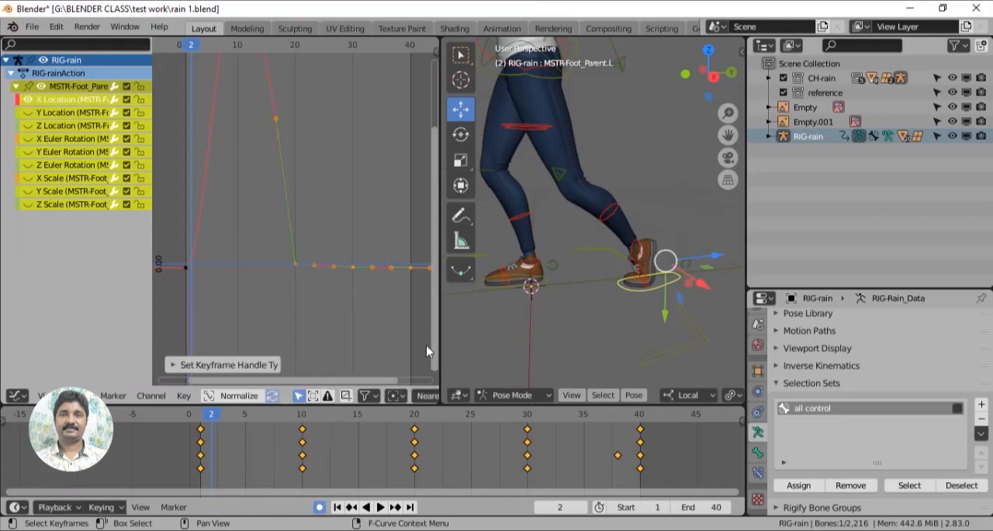
- Give the left foot's X Location key at frame 1 Vector handles
middle_click_drag(214, 259, 291, 258)
left_click_drag(251, 256, 277, 271)
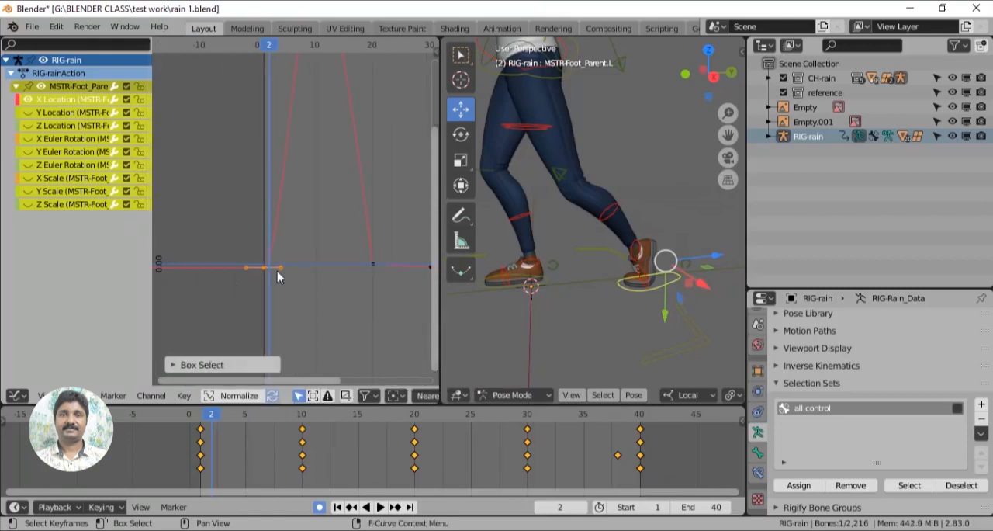
key("v")
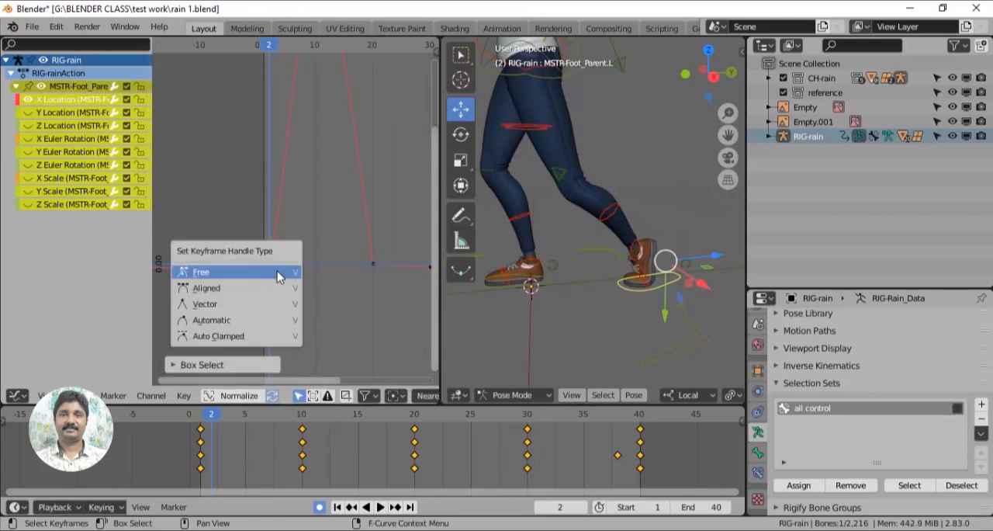
left_click(250, 302)
- Adjust the handles of the X Location peak key at frame 10 to be horizontal, and play back the motion to check it
middle_click_drag(332, 205, 338, 356)
mouse_move(310, 111)
left_mouse_down()
mouse_move(333, 136)
mouse_move(353, 121)
mouse_move(297, 121)
left_mouse_up()
middle_click_drag(591, 310, 607, 290, "shift")
key("space")
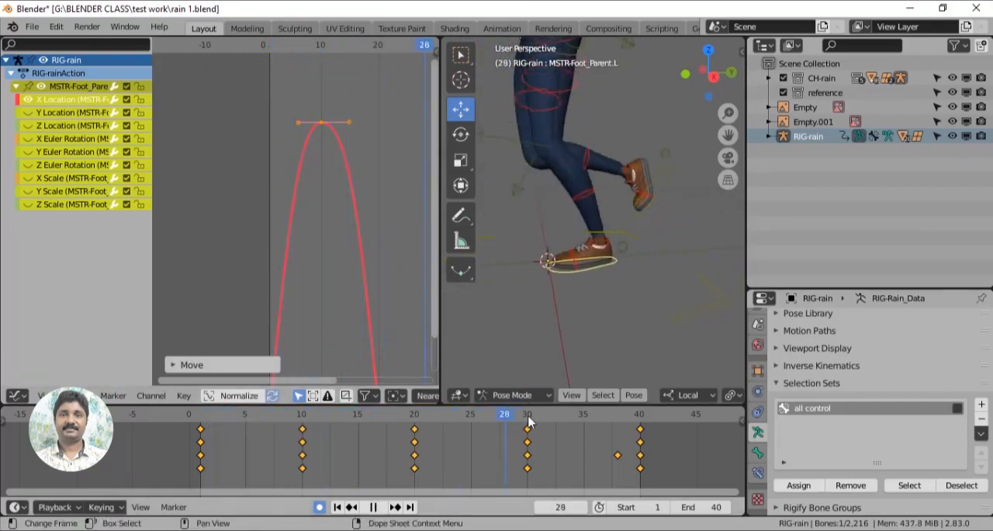
left_click_drag(527, 433, 369, 458)
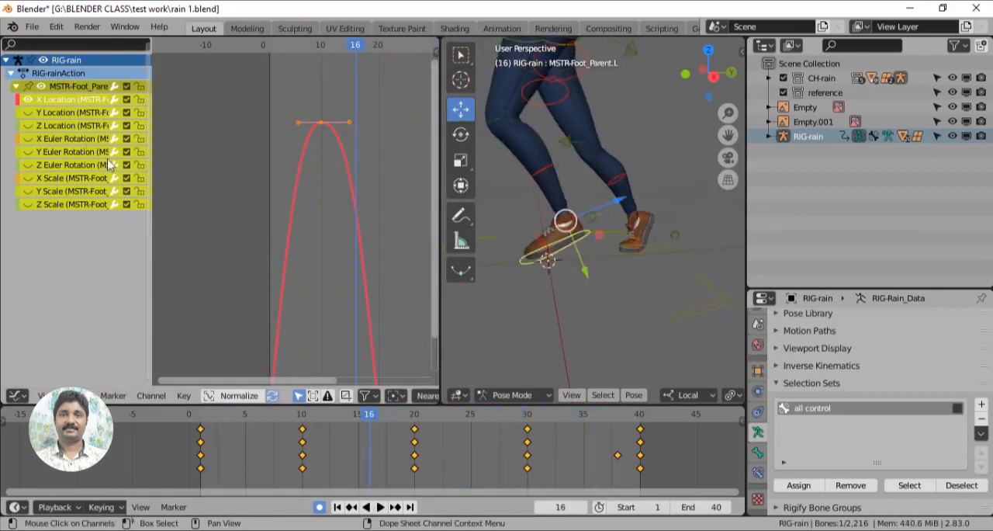
- Show only the left foot's Y Location curve and give its keys at frames 1 and 20 Vector handles
left_click(26, 99)
left_click(28, 113)
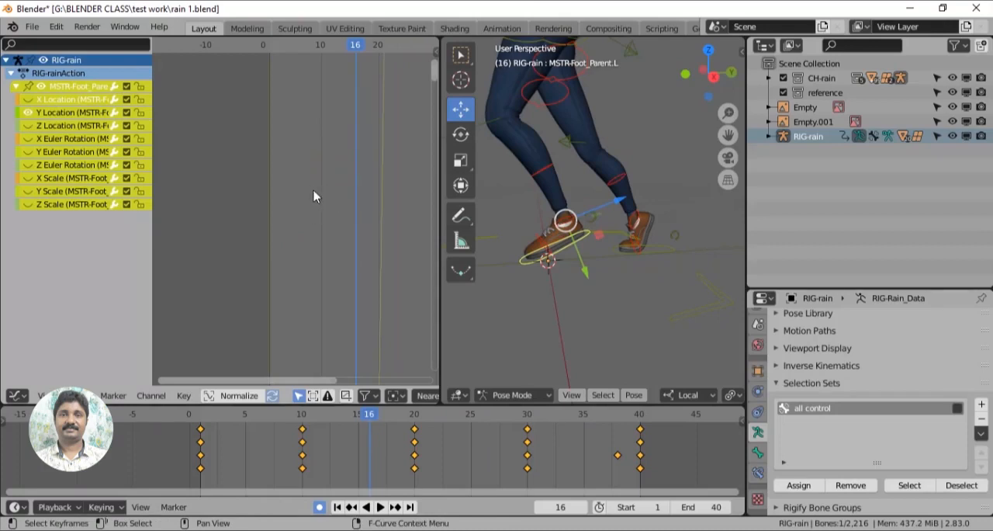
key("Home")
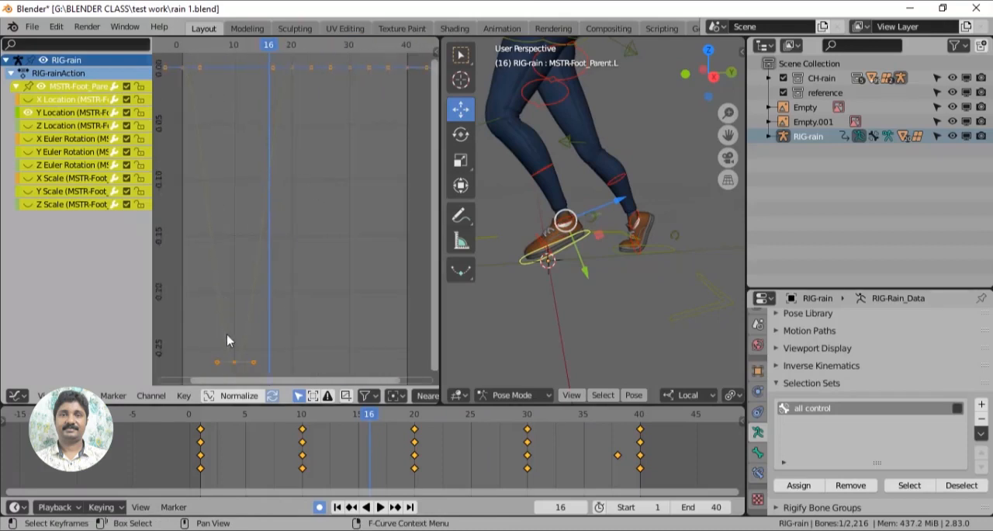
left_click_drag(178, 58, 194, 81)
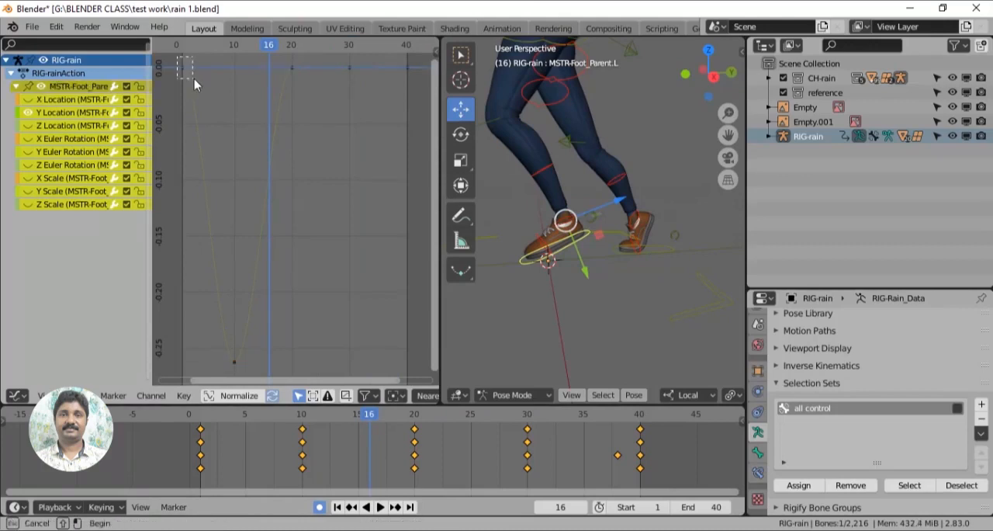
left_click_drag(302, 80, 302, 81)
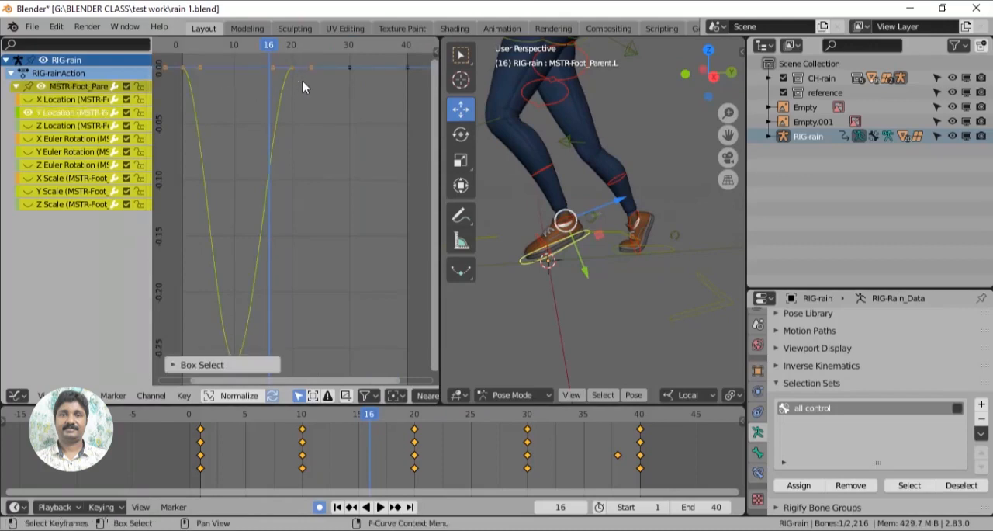
key("v")
left_click(294, 87)
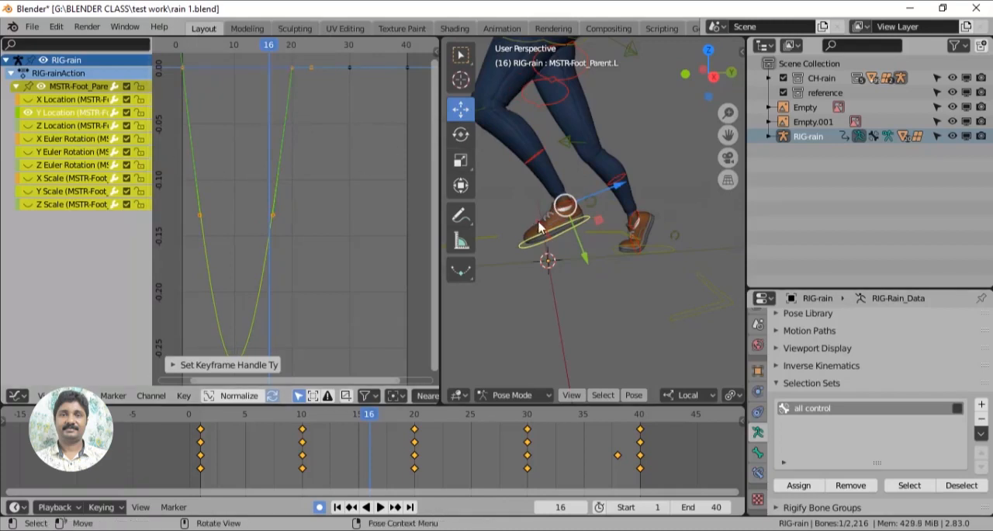
- Give the left foot's Z Location keys at frames 1 and 40 Vector handles and move its frame 10 and 30 keys to frames 9 and 31
left_click(28, 114)
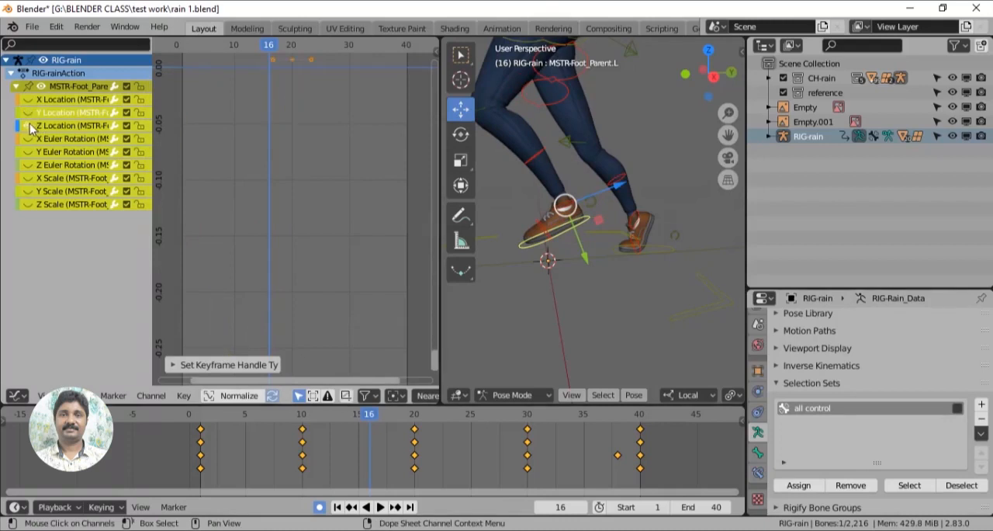
key("Home")
left_click_drag(176, 59, 410, 100)
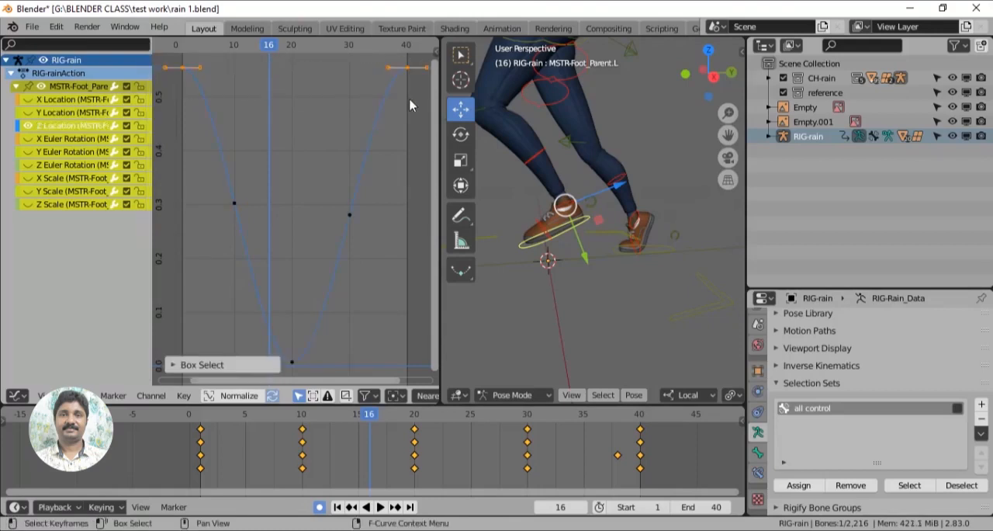
key("v")
left_click(228, 104)
left_click(244, 217)
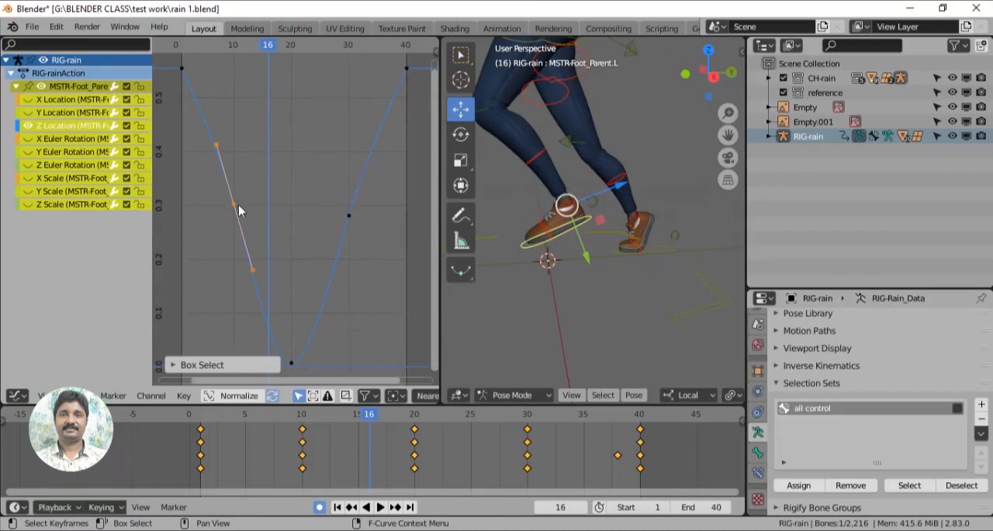
key("g")
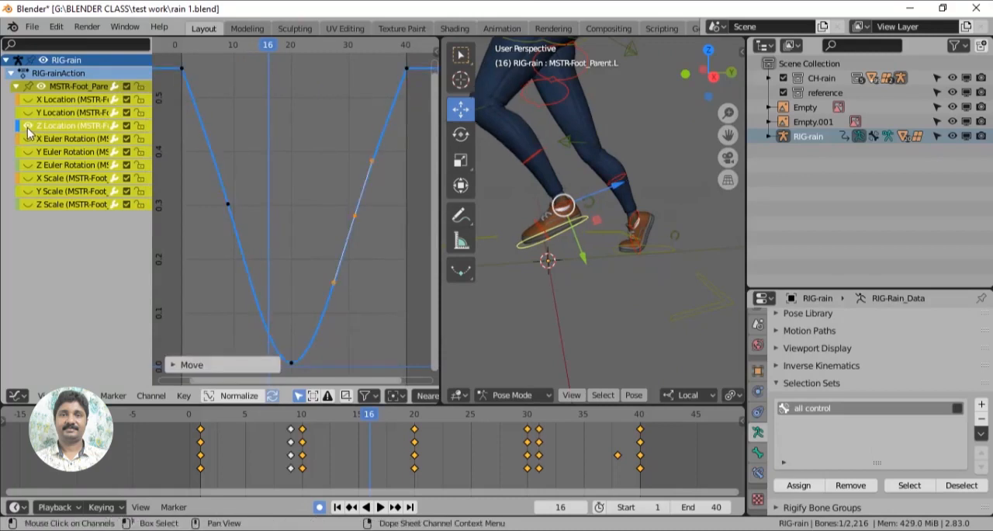
- Show only the left foot's X Euler Rotation curve and give its keys at frames 1 and 20 Vector handles
left_click(28, 126)
left_click(29, 139)
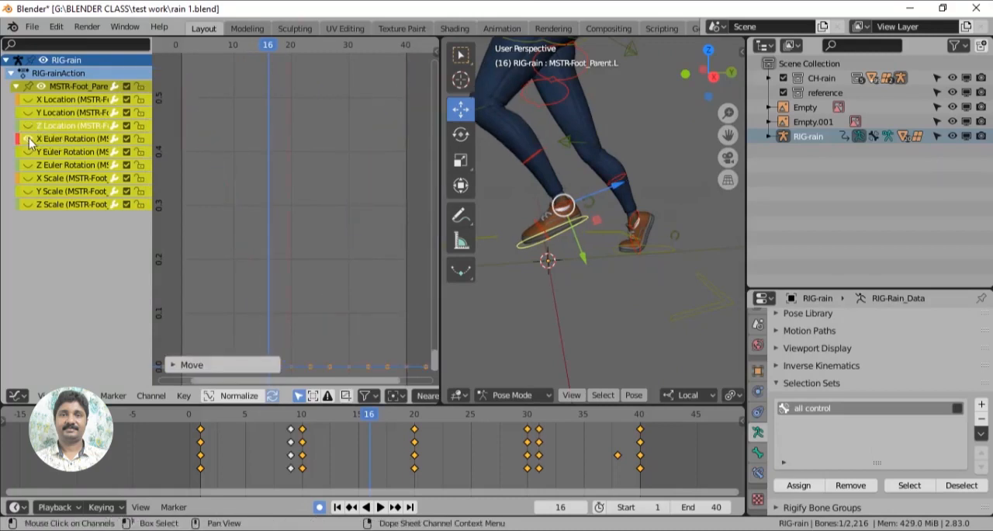
key("Home")
left_click_drag(310, 333, 172, 374)
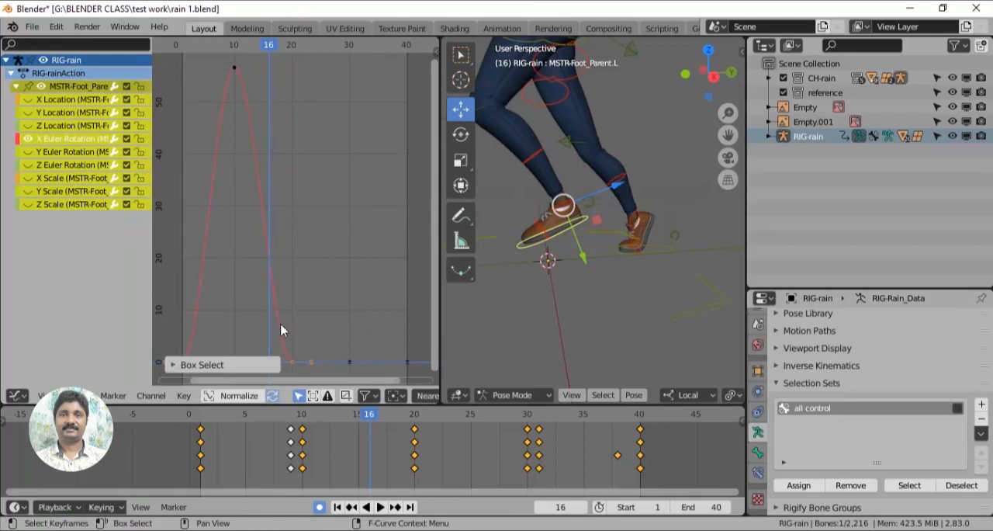
key("v")
left_click(320, 312)
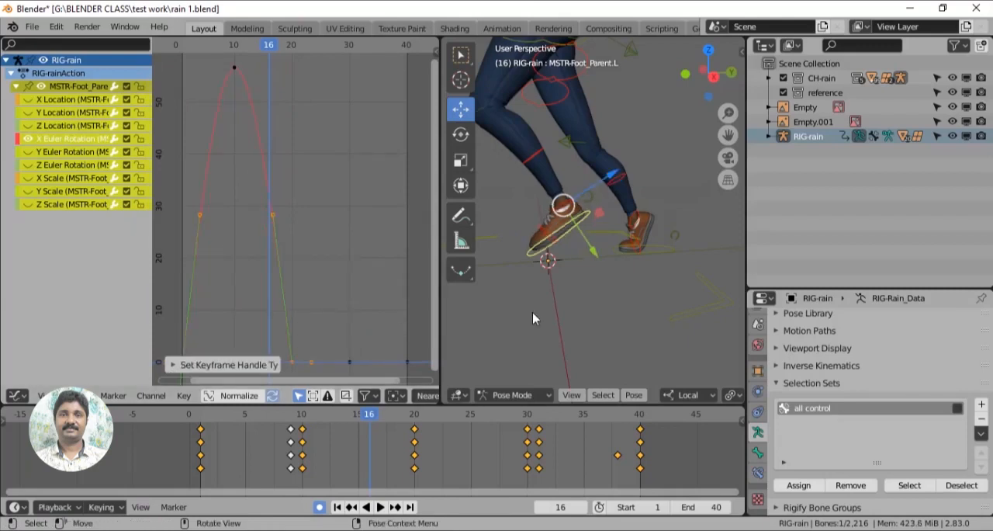
- Play back the run cycle to check the left foot's motion with the edited curves
scroll(548, 309, "down", 2)
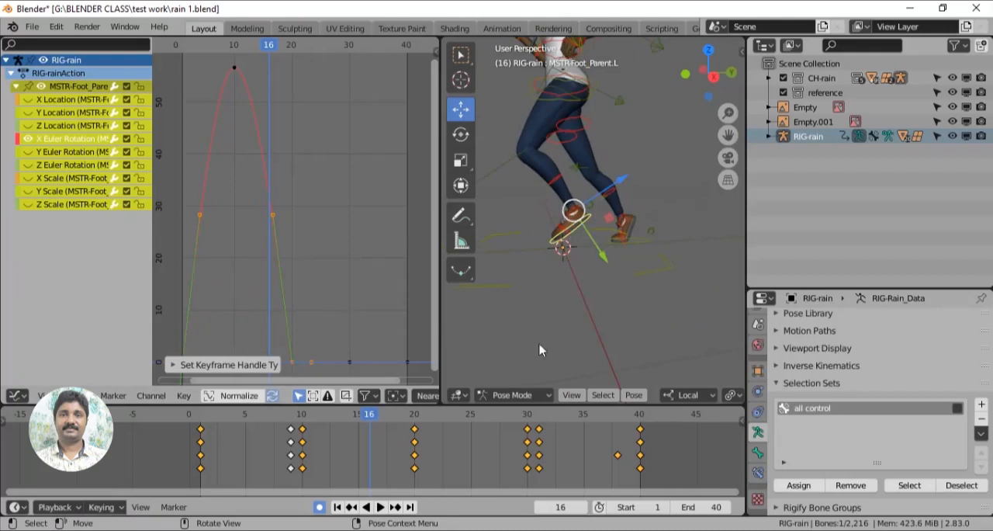
left_click(201, 468)
key("space")
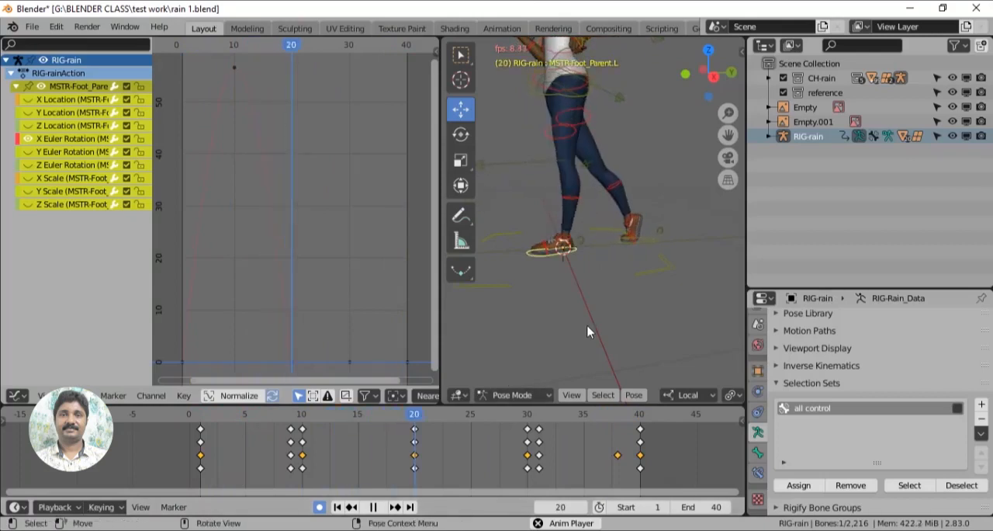
key("space")
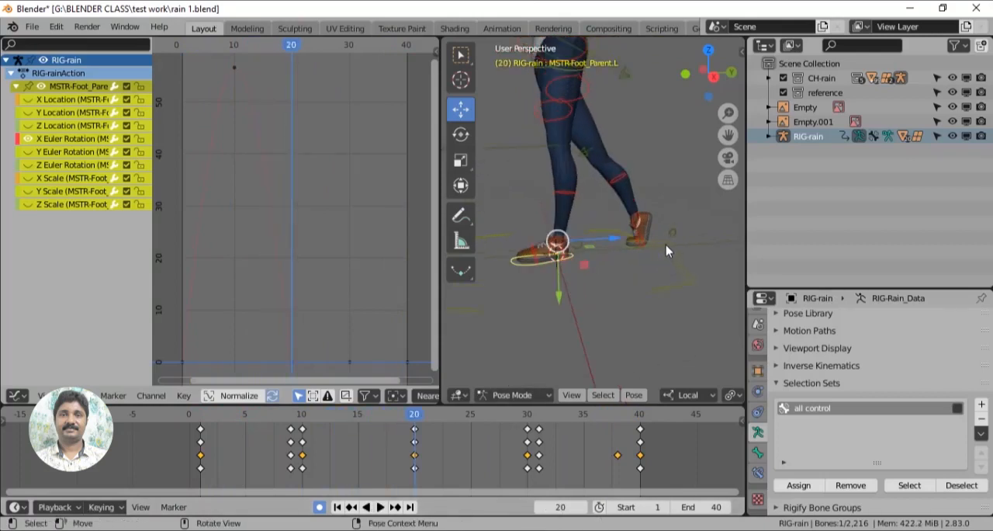
- Select the right foot's parent control, expand its channels, and show only its X Location curve fitted to the graph view
left_click(666, 245)
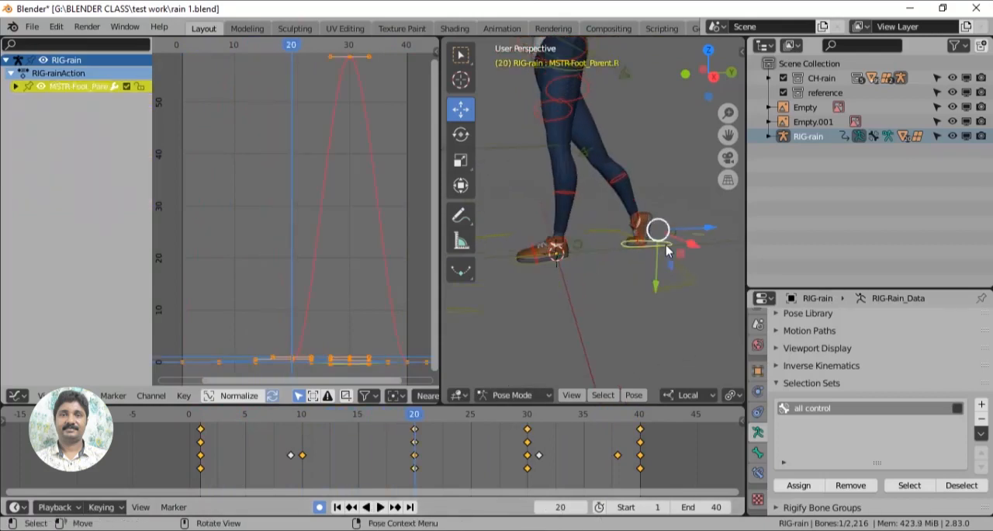
left_click(15, 87)
left_click(28, 100)
key("Home")
left_click_drag(28, 125, 30, 201)
left_click(28, 112)
left_click(28, 101)
key("Home")
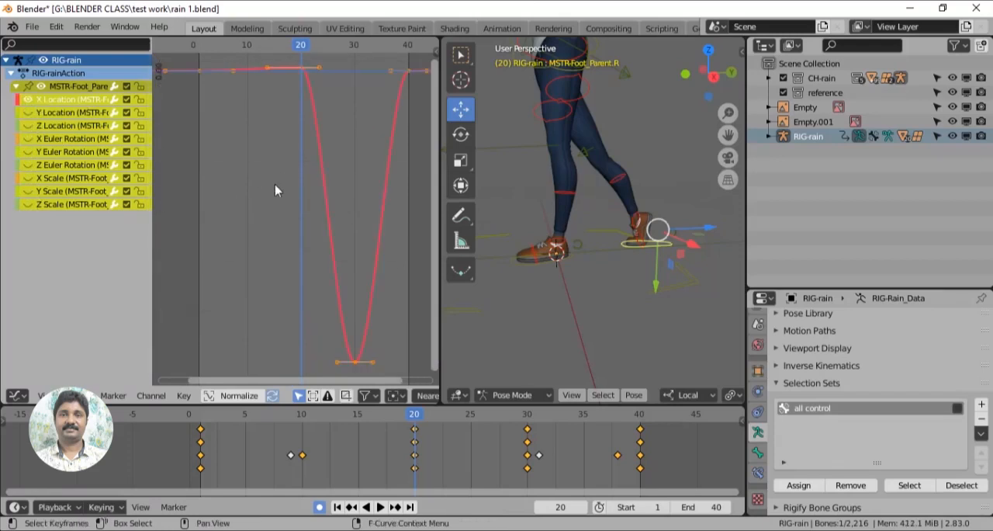
- Level the right foot's X Location key at frame 20 with the keys at frames 1 and 40, and play back the result
left_click_drag(211, 57, 425, 99)
left_click_drag(302, 67, 303, 70)
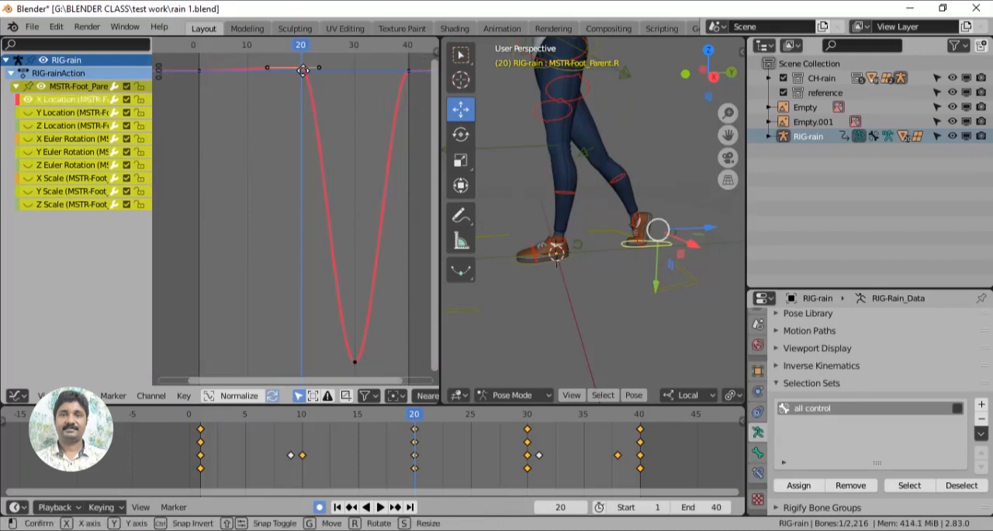
left_click(302, 70)
key("space")
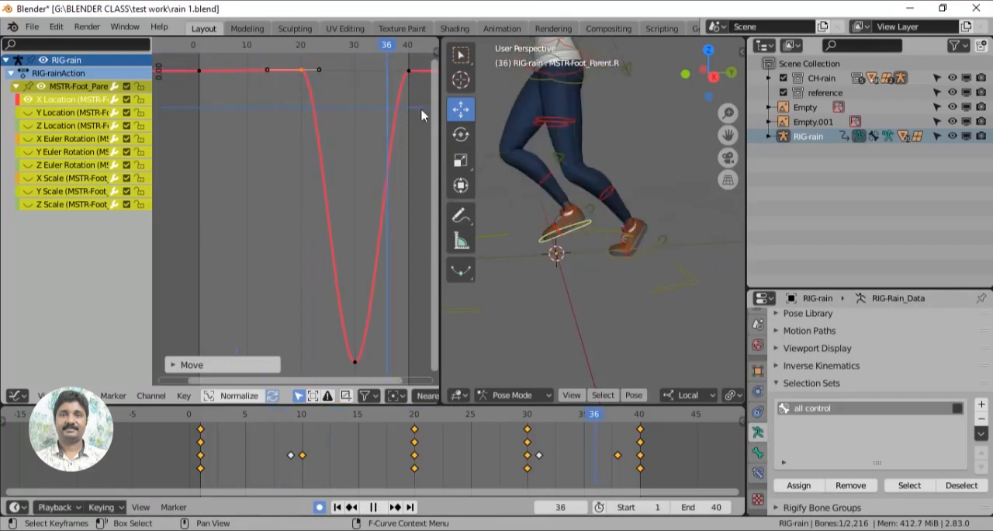
key("space")
- Give the right foot's X Location keys at frames 20 and 40 Vector handles
left_click_drag(284, 62, 425, 96)
key("v")
left_click(384, 95)
- Show the right foot's Y Location curve and give its keys at frames 20 and 40 Vector handles
left_click(30, 100)
key("Home")
left_click_drag(284, 56, 423, 91)
key("v")
left_click(270, 138)
- Switch the graph to the right foot's Z Location curve and give its lowest keys Vector handles
left_click(28, 126)
left_click(29, 113)
key("Home")
left_click_drag(182, 326, 412, 378)
key("v")
left_click(270, 348)
- Show only the right foot's X Euler Rotation curve and give its keys at frames 20 and 40 Vector handles
left_click(42, 139)
left_click(29, 139)
left_click(28, 126)
key("Home")
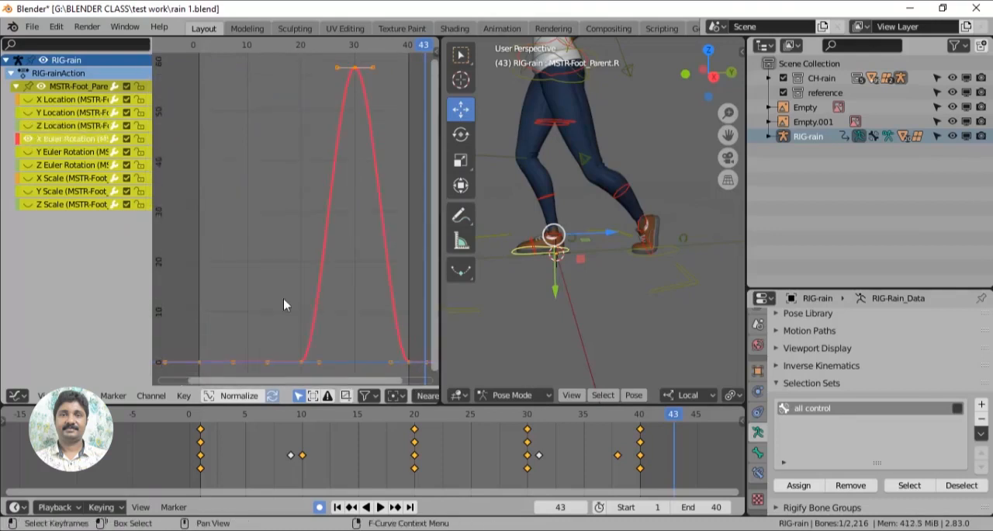
left_click_drag(285, 299, 423, 379)
key("v")
left_click(211, 236)
- Play back the run cycle to check the right foot's motion with the edited curves
left_click(215, 423)
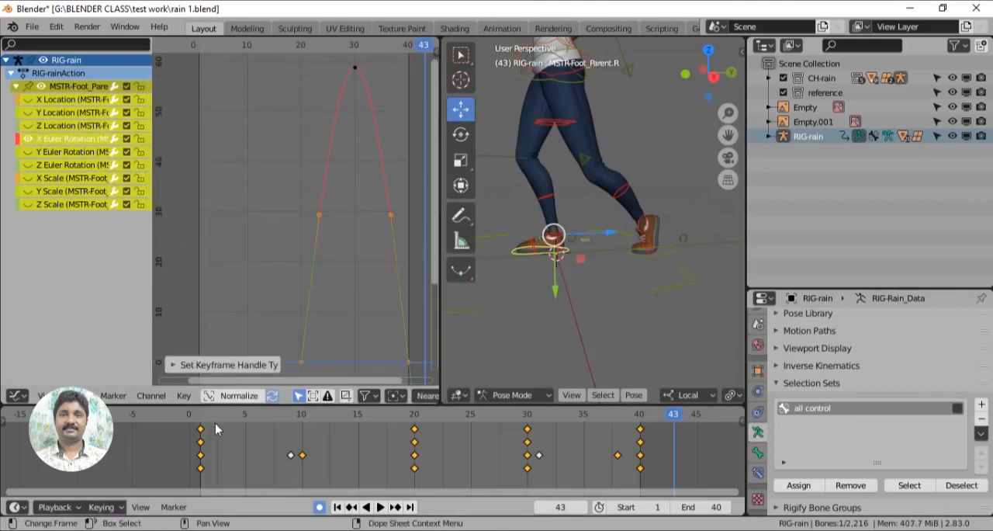
key("space")
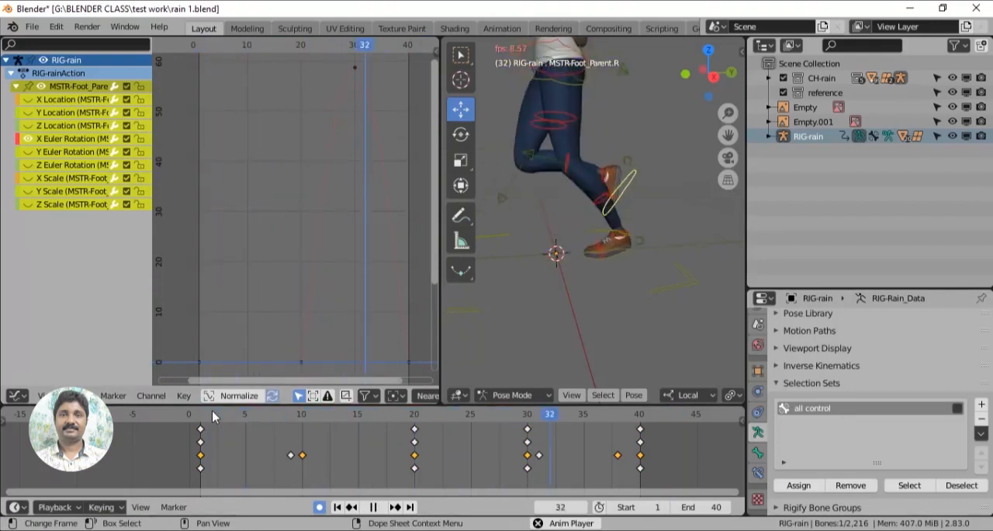
key("space")
- Select the pelvis parent control, expand its animation channels, and hide all of its curves
middle_click_drag(594, 324, 625, 421, "shift")
scroll(633, 204, "up", 2)
left_click(652, 157)
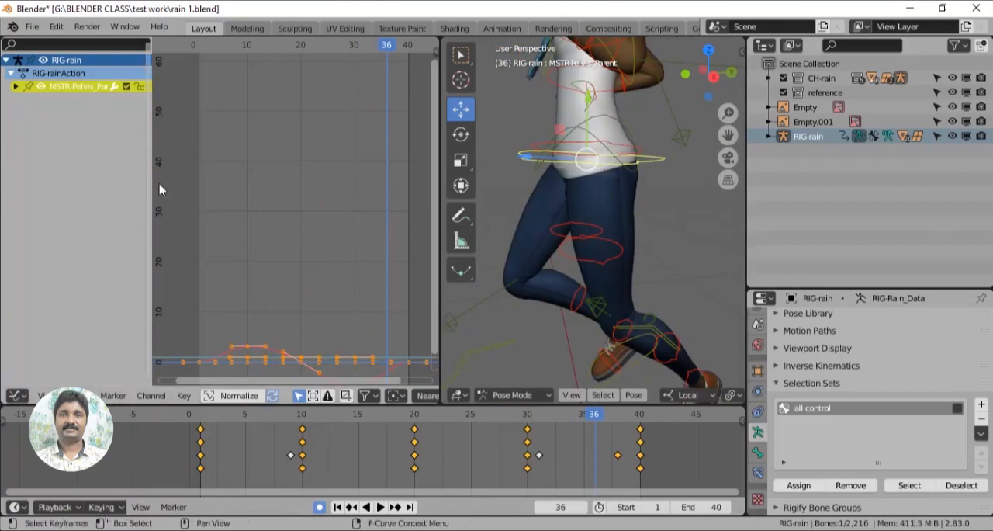
left_click(16, 86)
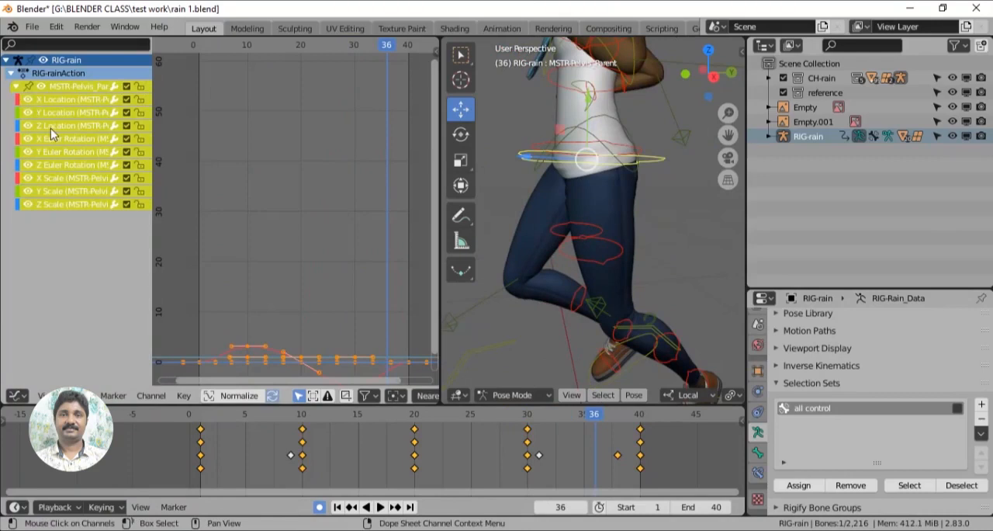
key("h")
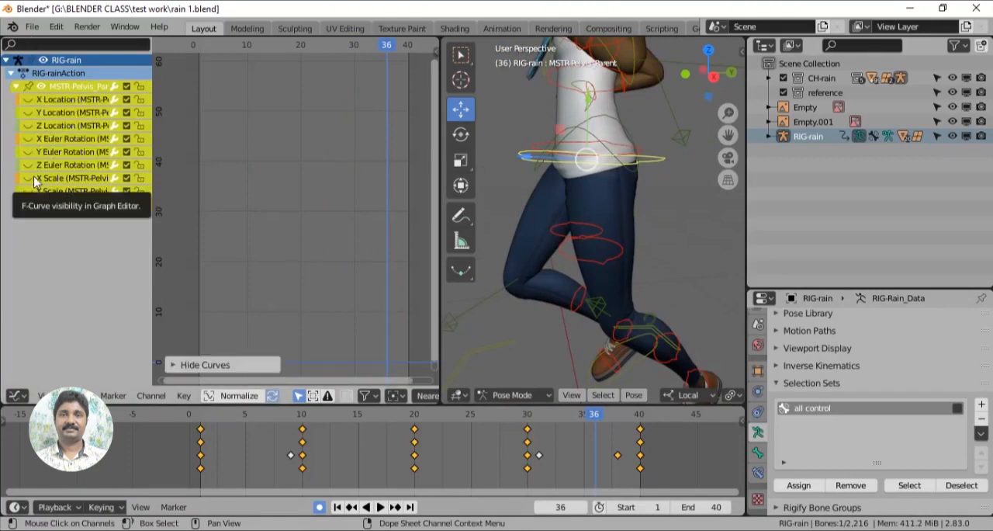
key("alt+h")
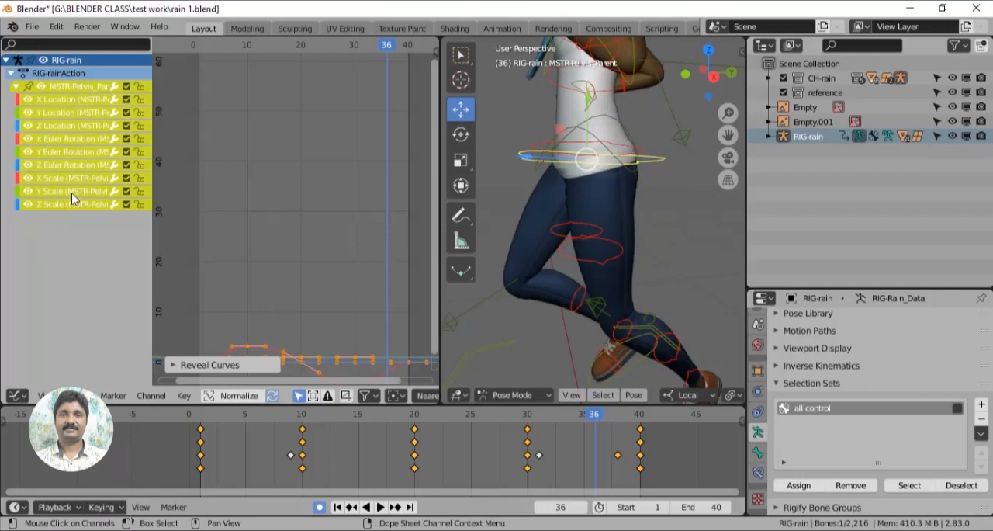
key("h")
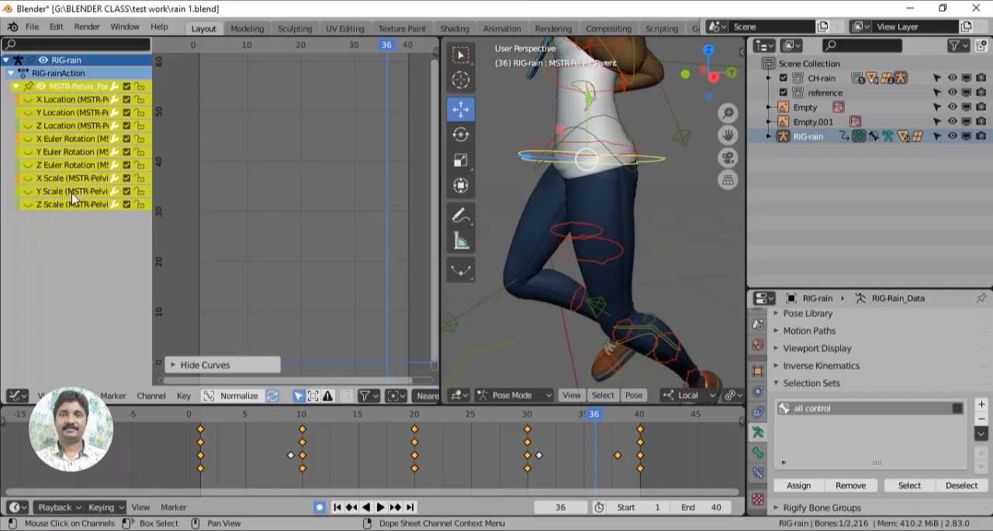
- Show and frame only the pelvis parent's Y Location curve, and lower its key at frame 30 to about -0.068 m
left_click(28, 113)
key("Home")
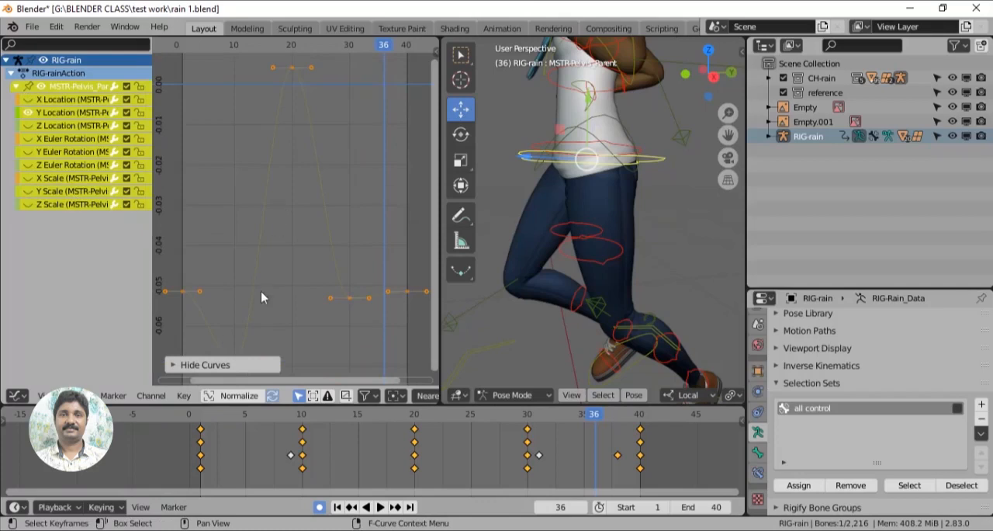
middle_click_drag(299, 283, 302, 233)
left_click_drag(170, 225, 202, 252)
left_click_drag(222, 419, 497, 402)
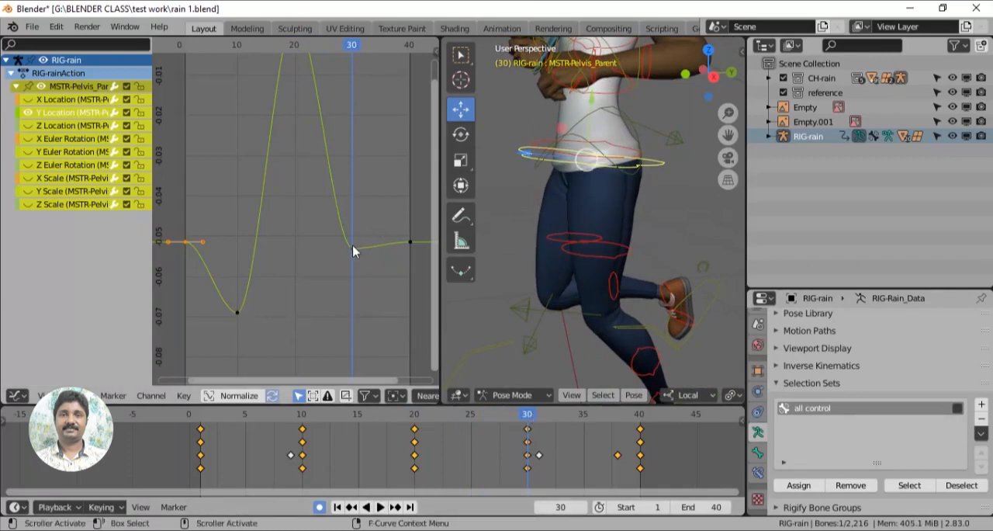
left_click_drag(370, 232, 346, 264)
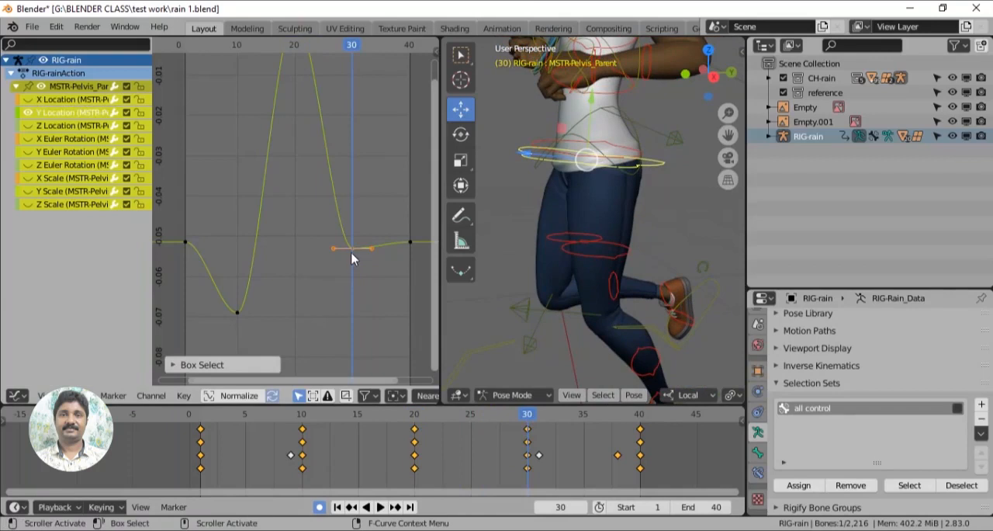
key("g")
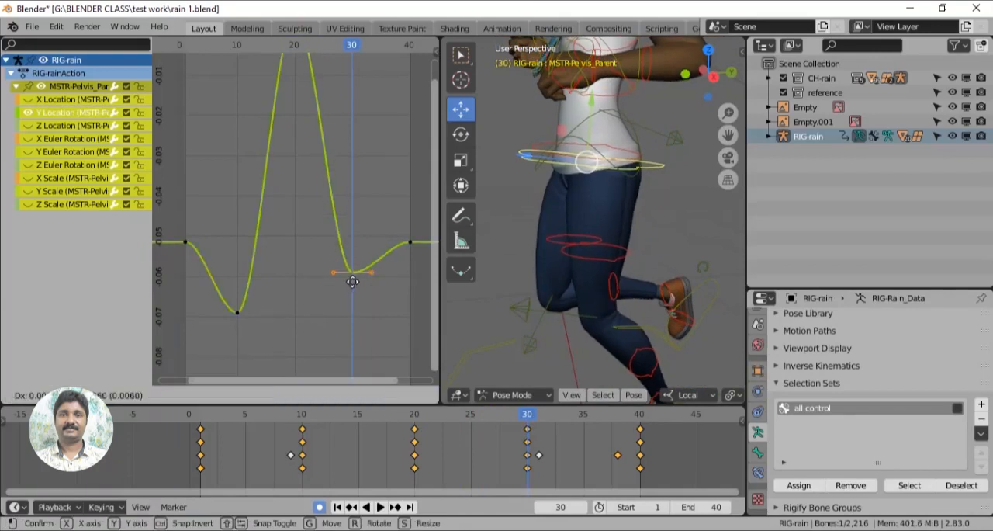
left_click(354, 308)
- Copy the key value of the Y Location key at frame 10 (-0.068961 m) to the key at frame 30
left_click_drag(227, 299, 236, 308)
right_click(237, 309)
mouse_move(239, 314)
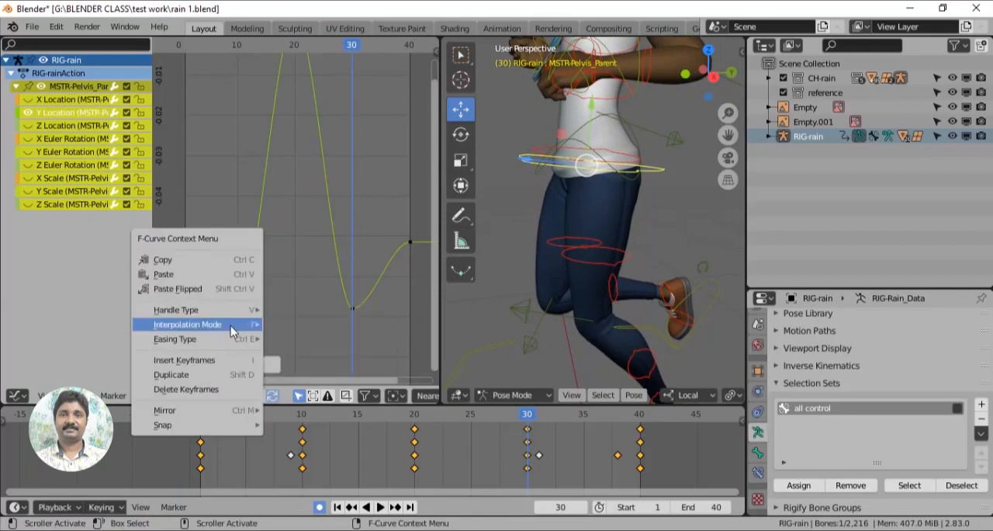
mouse_move(223, 346)
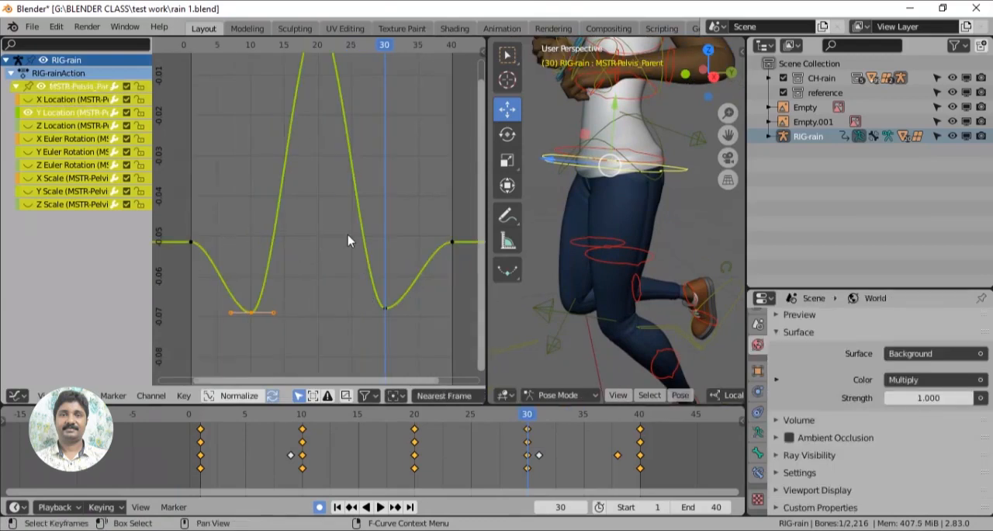
key("n")
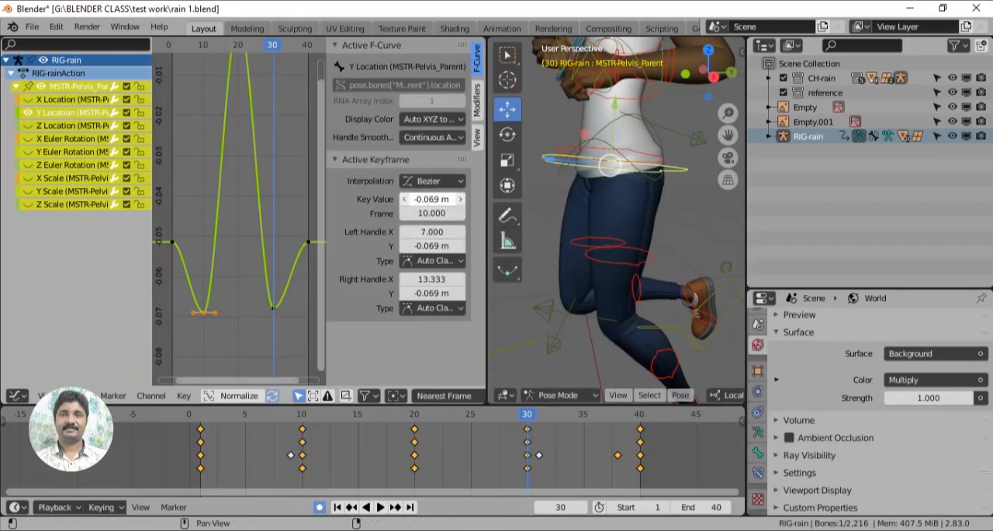
left_click(447, 202)
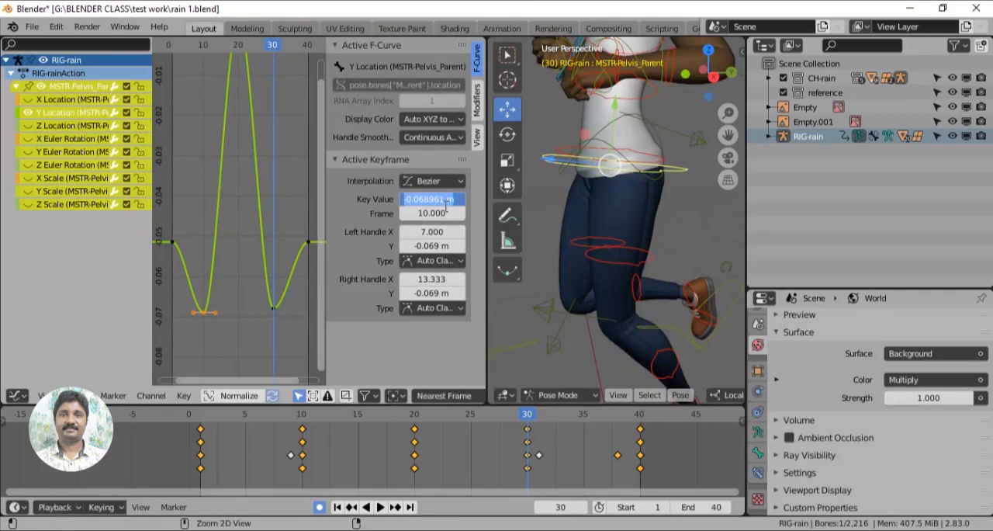
left_click(273, 308)
left_click(435, 201)
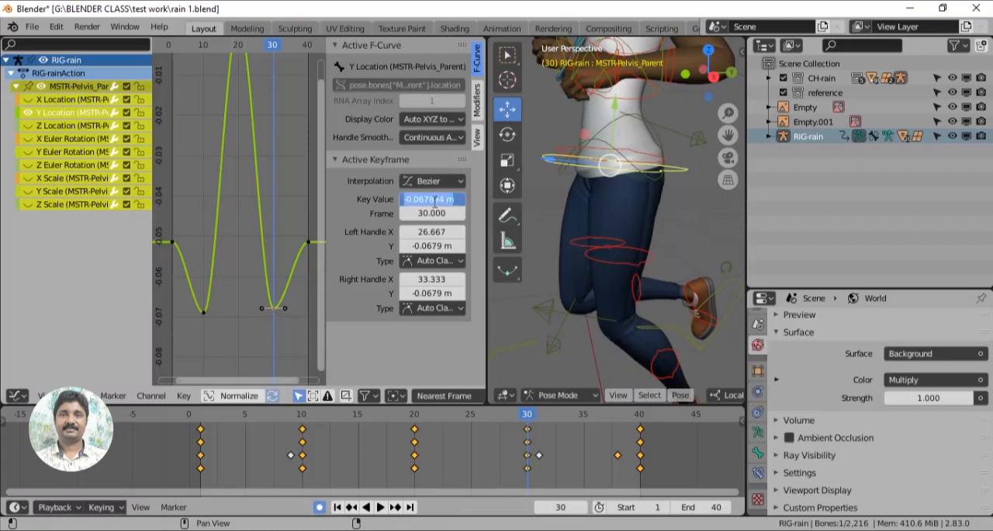
type("-0.068951 m")
key("Return")
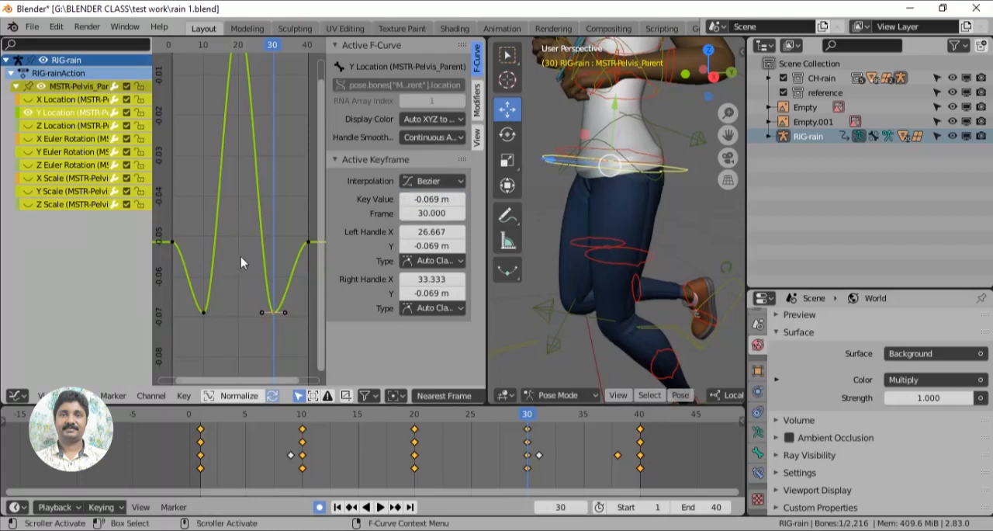
- Change the handle type of the Y Location keys at frames 1 and 40 so the curve slopes through both ends
left_click_drag(182, 236, 168, 253)
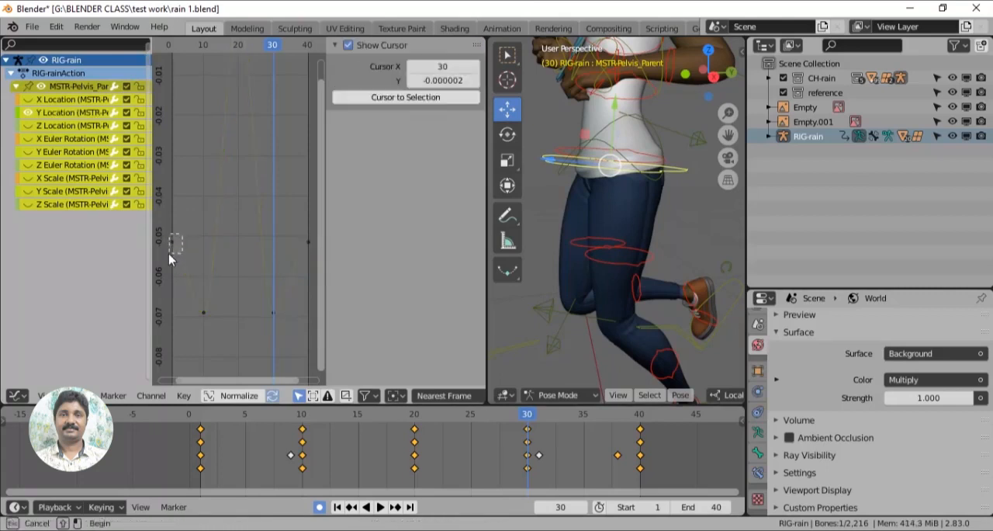
left_click_drag(300, 235, 311, 255, "shift")
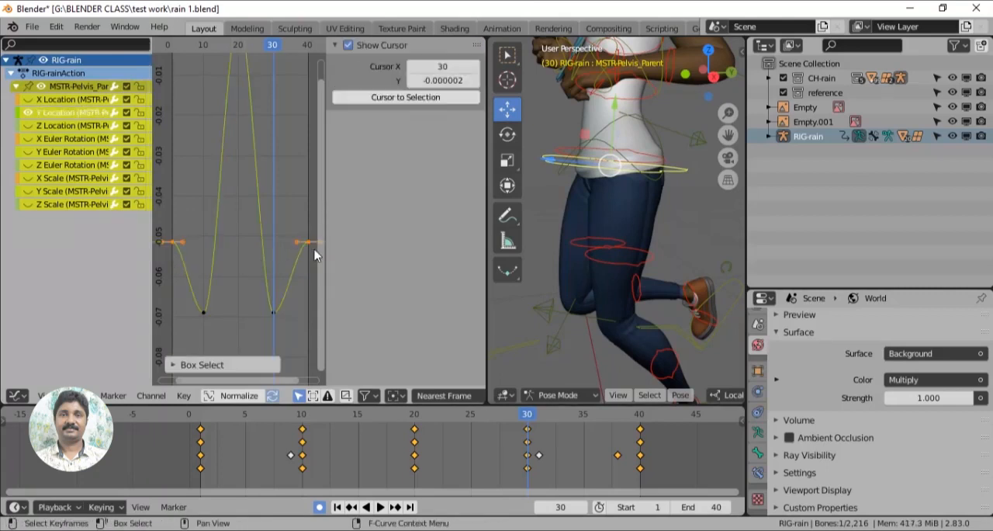
key("v")
left_click(300, 256)
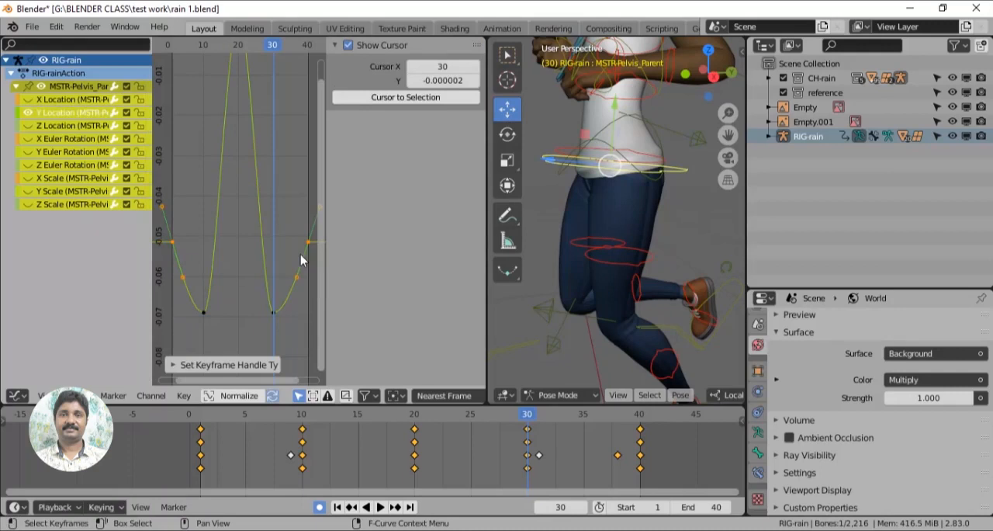
- Widen the handles of the Y Location peak key at frame 20 and play back the run cycle
middle_click_drag(290, 202, 306, 281, "shift")
left_click_drag(247, 89, 278, 97)
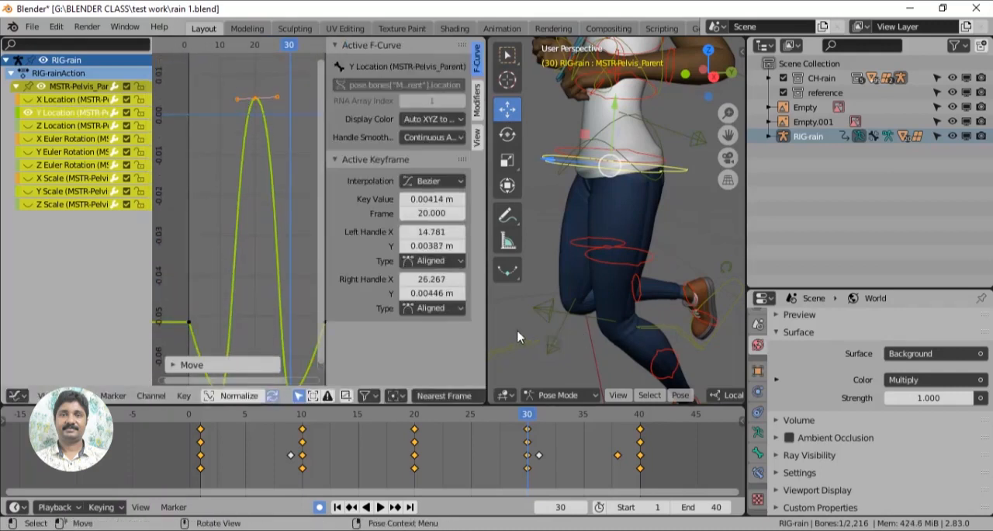
scroll(554, 317, "down", 2)
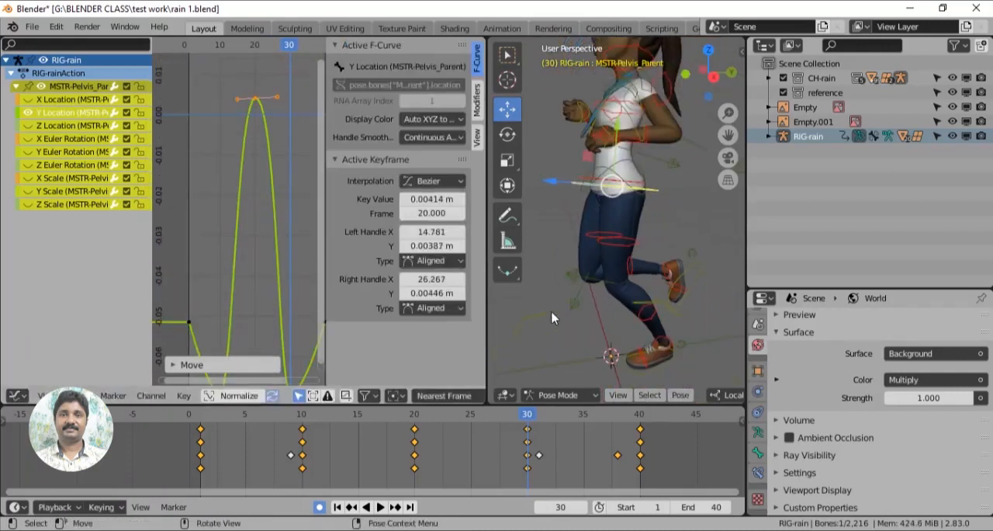
left_click(206, 420)
key("space")
- Lower the Y Location peak key at frame 20 to about -0.0265 m and play back the cycle
left_click_drag(472, 420, 415, 421)
left_click_drag(245, 87, 257, 103)
key("g")
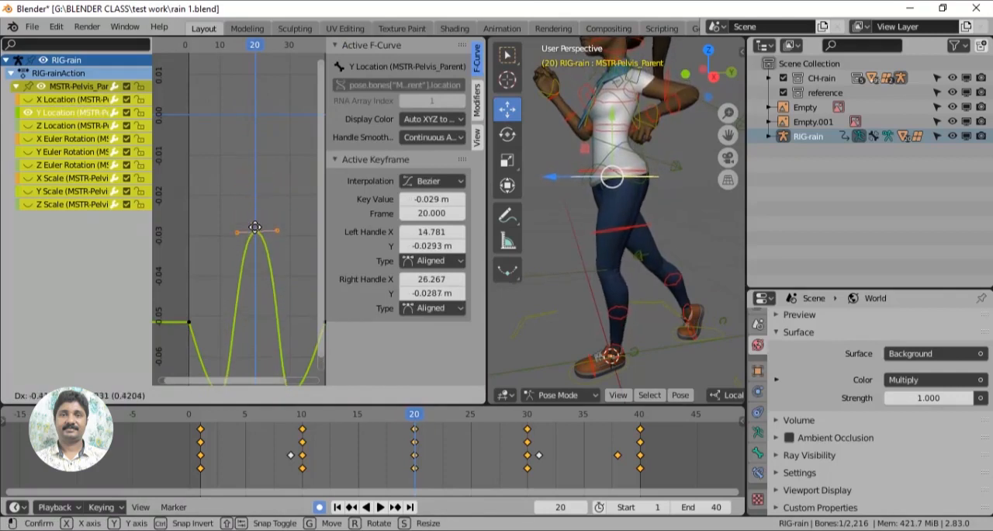
left_click(322, 330)
key("space")
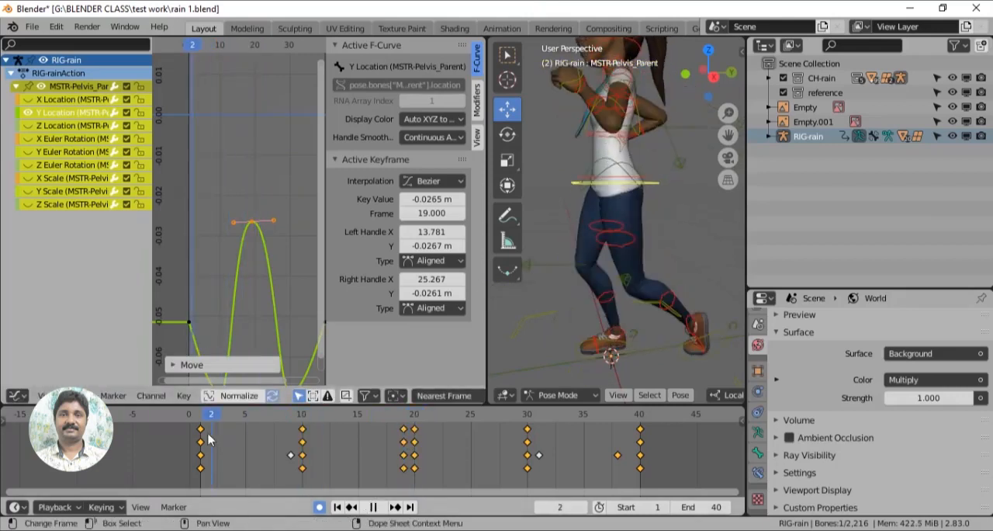
key("Escape")
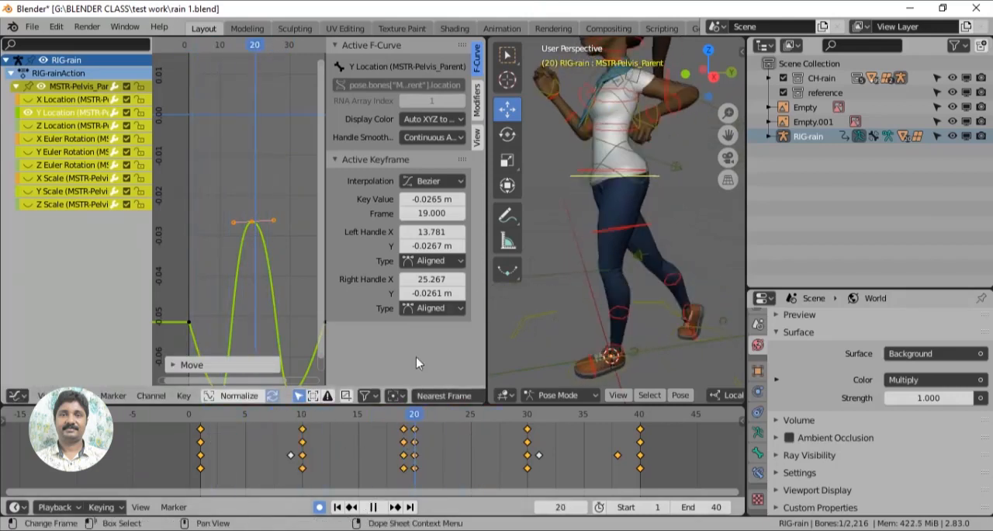
- Set the lowered peak key's frame to 20 and scrub the timeline through to frame 41
left_click_drag(240, 211, 262, 231)
left_click_drag(444, 216, 419, 216)
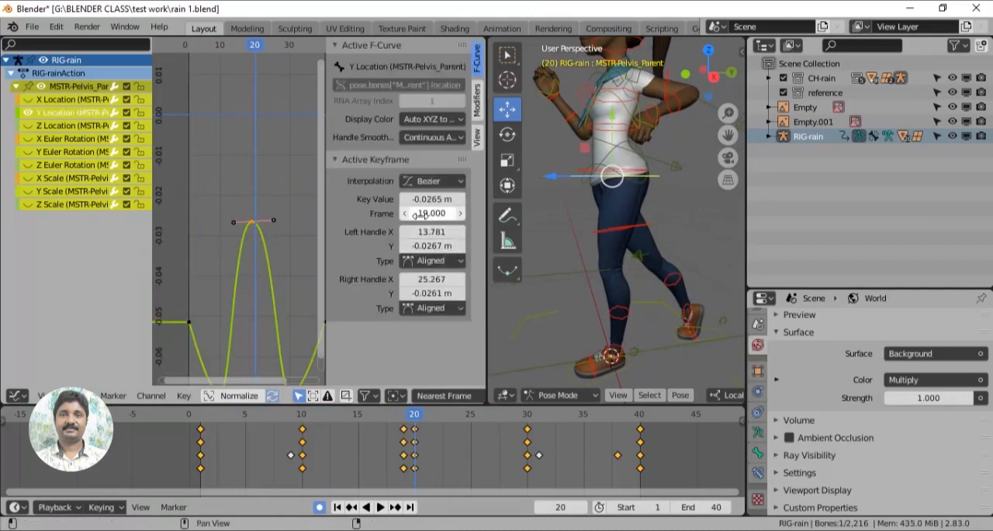
left_click(439, 216)
type("20")
key("Return")
left_click_drag(414, 417, 651, 417)
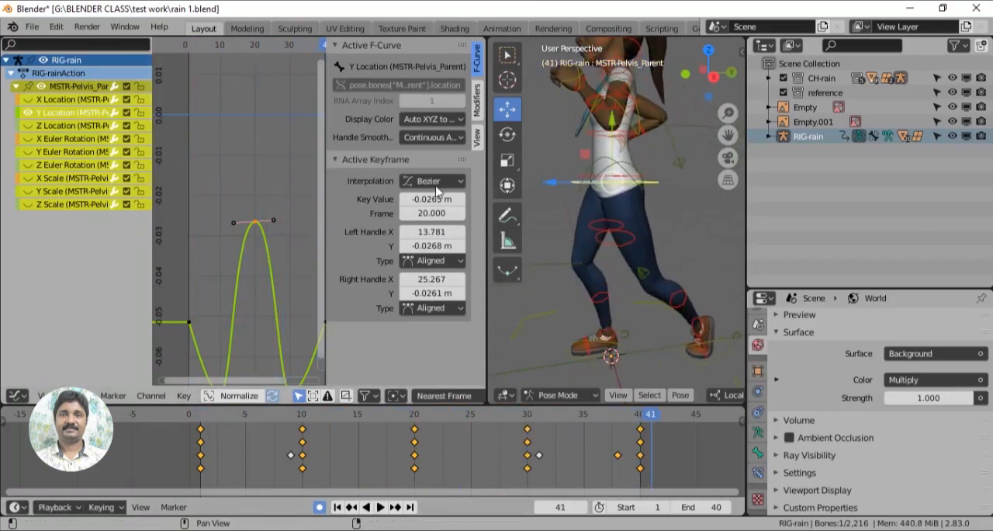
- Select the hips control, expand its animation channels, and activate the Rotate tool
middle_click_drag(571, 235, 632, 258)
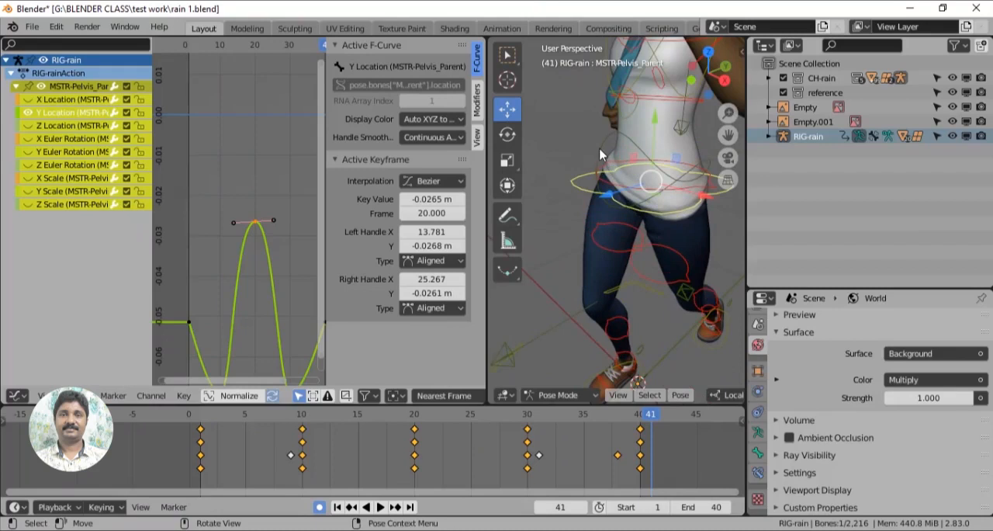
left_click(625, 200)
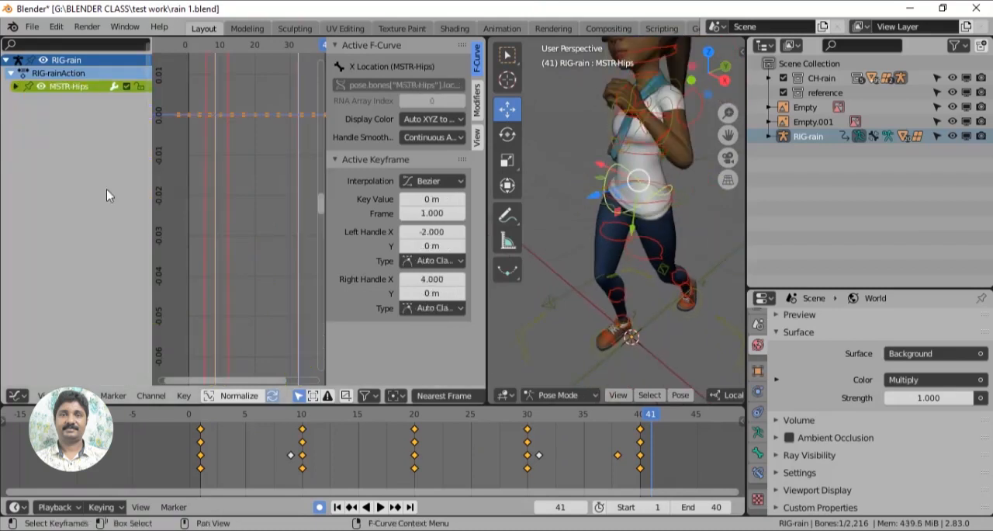
left_click(16, 87)
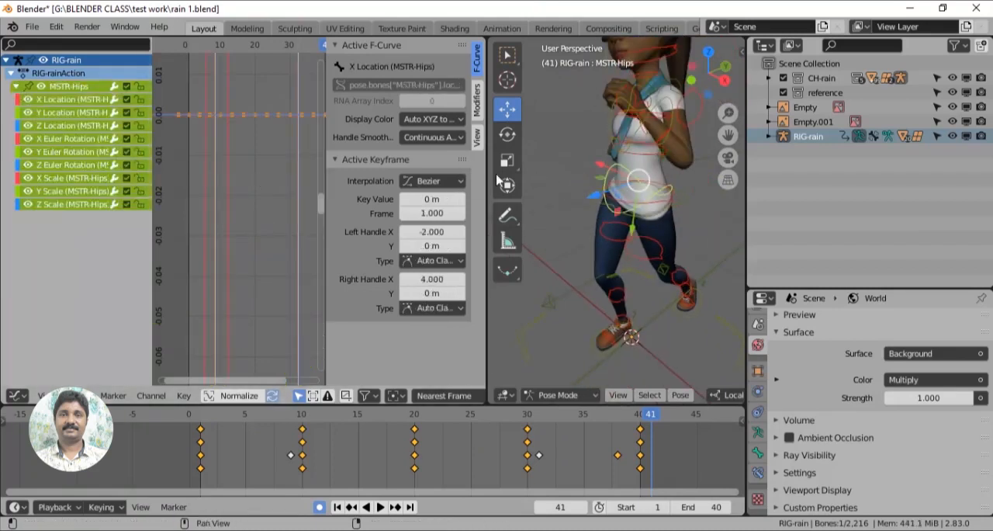
left_click(508, 135)
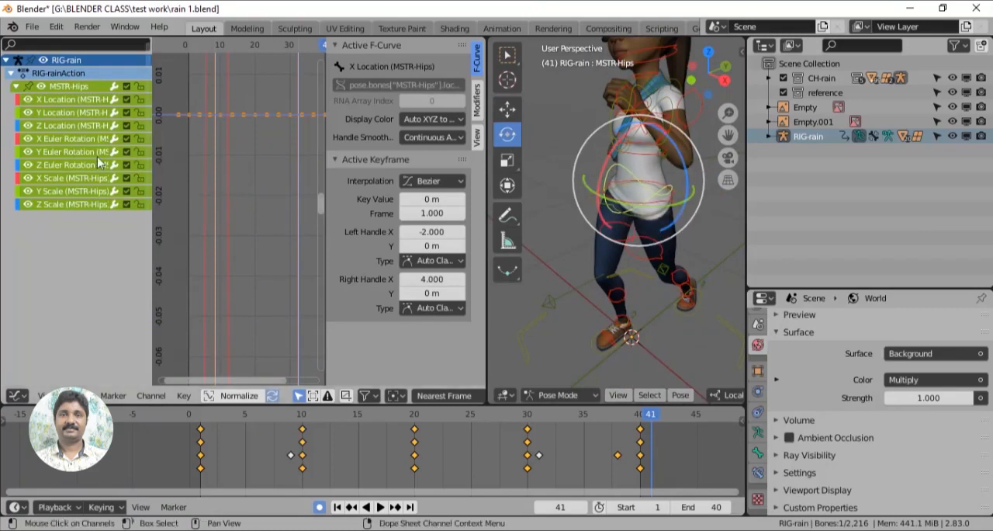
- Go through the hips' location curves one at a time, leaving only the X Euler Rotation curve shown and framed
left_click(27, 99)
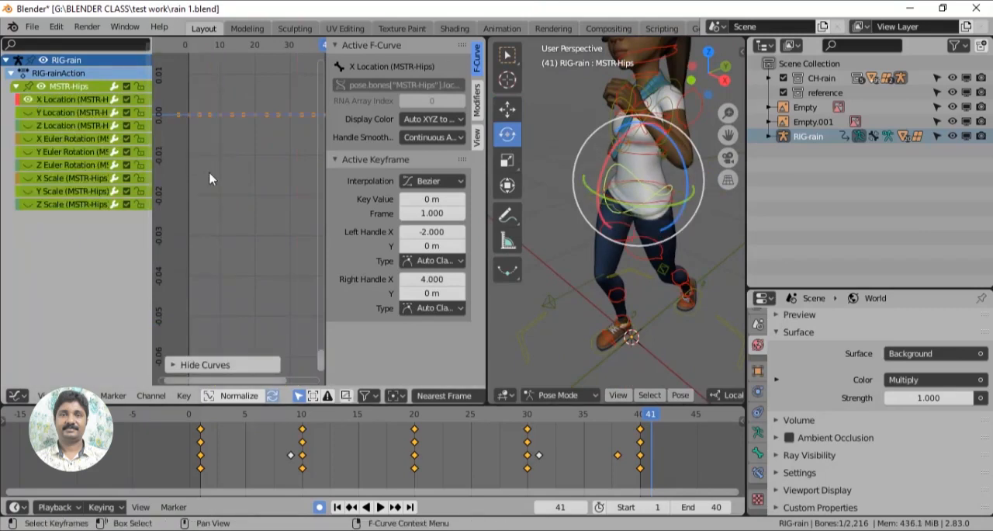
key("Home")
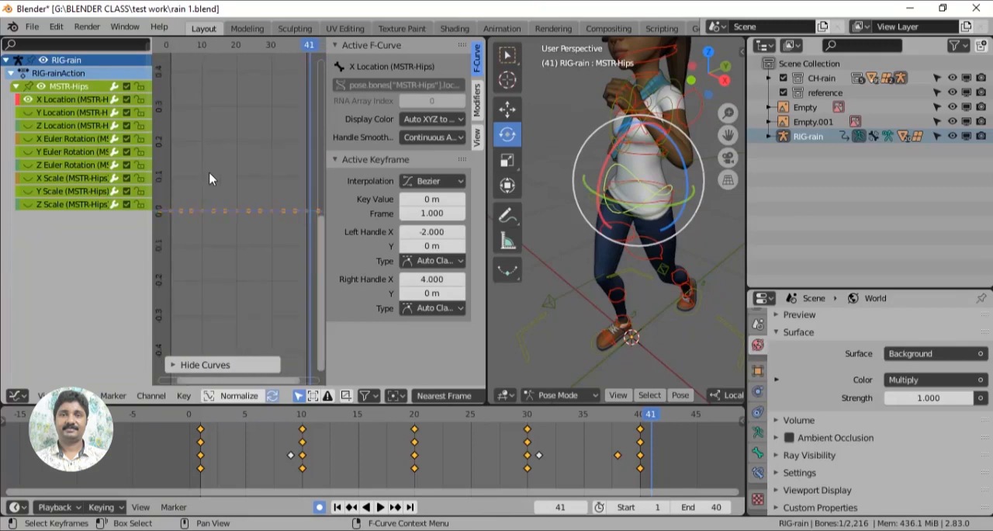
left_click(28, 113, "ctrl")
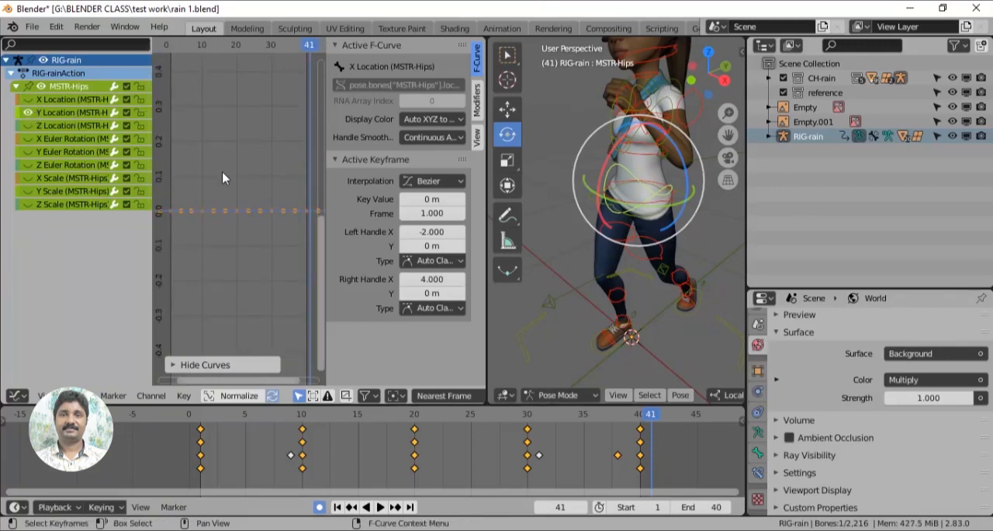
left_click(28, 125, "ctrl")
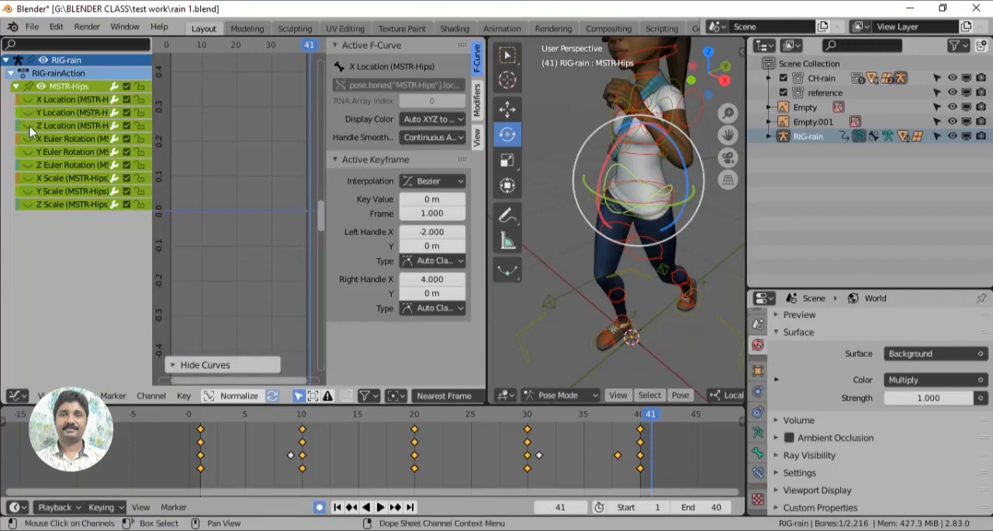
left_click(29, 138, "ctrl")
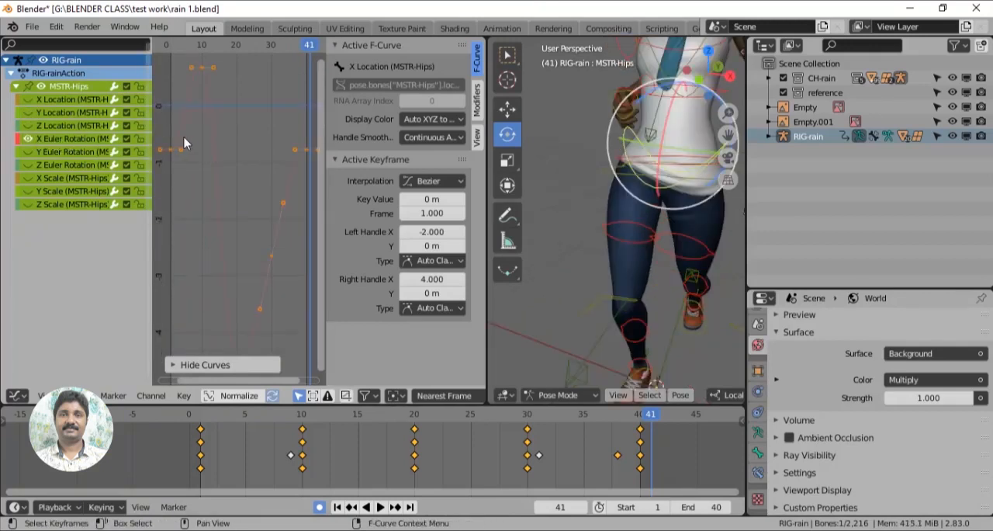
key("Home")
- Compare the hips' X Euler Rotation keys at the start and end of the cycle and at frames 10 and 20
left_click_drag(178, 159, 181, 173)
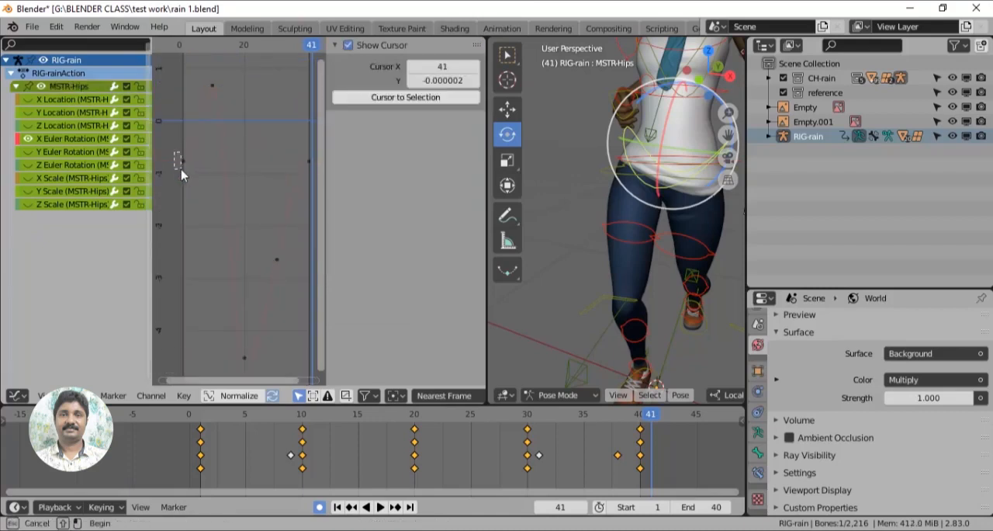
left_click_drag(313, 178, 314, 177)
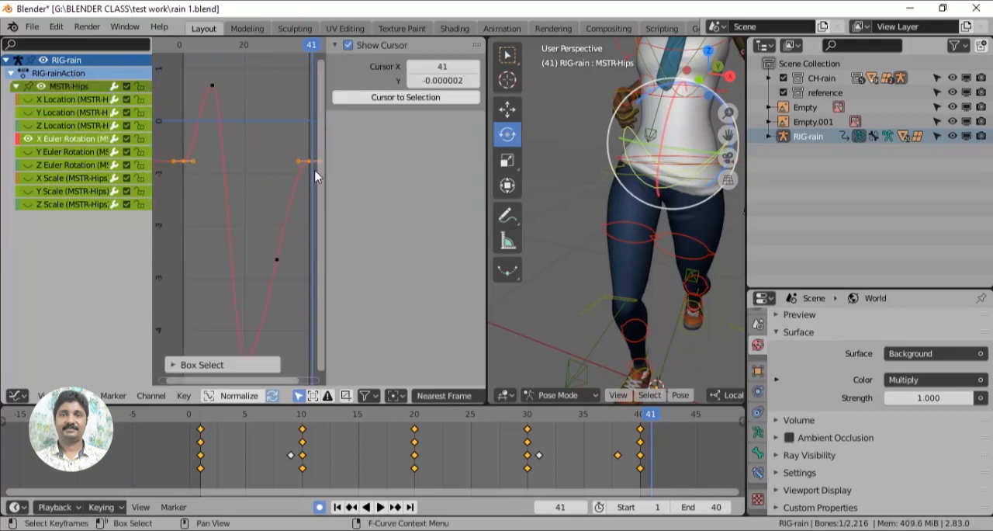
left_click_drag(204, 84, 225, 106)
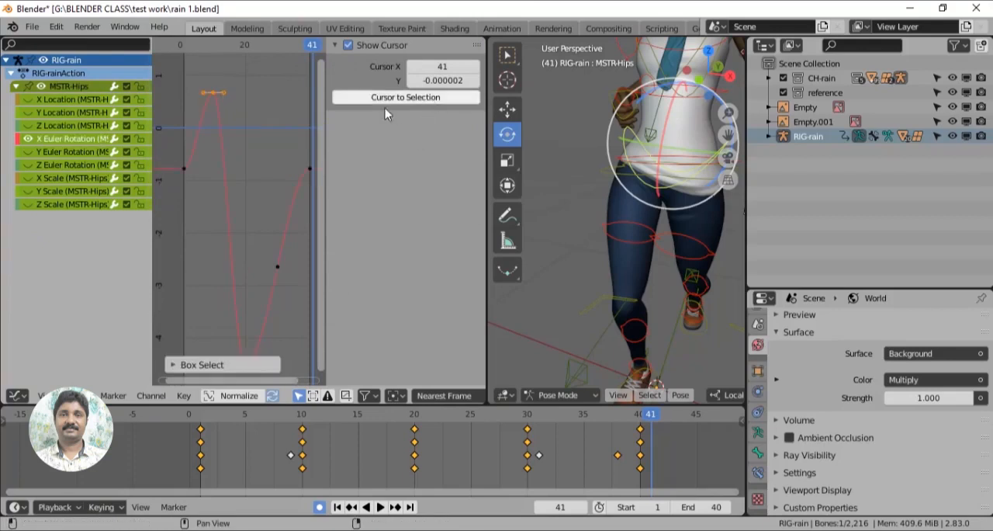
left_click(216, 104)
left_click(214, 94)
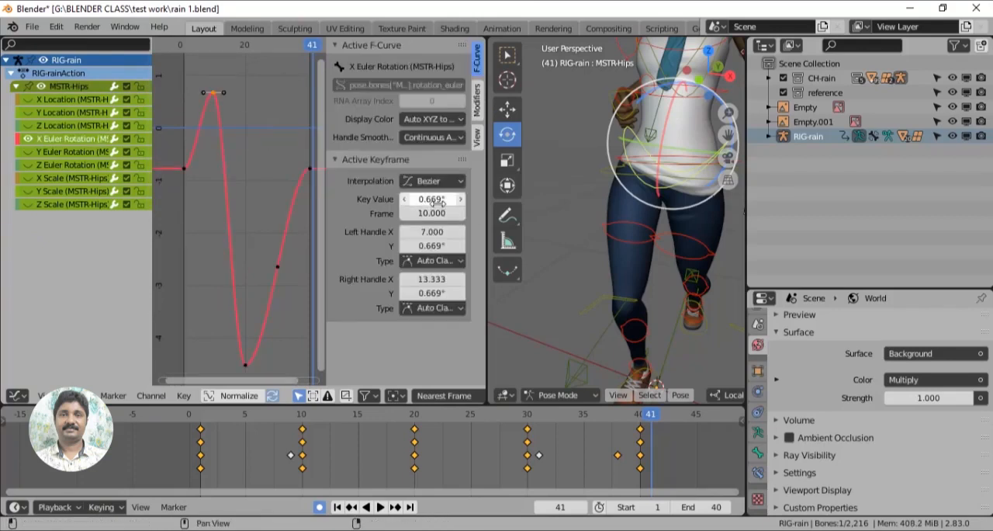
left_click(246, 365)
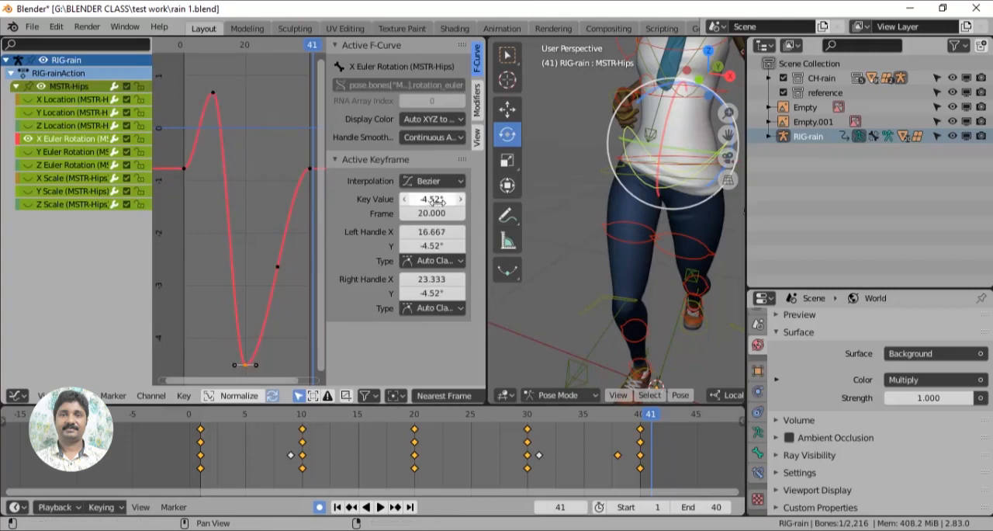
left_click(213, 94)
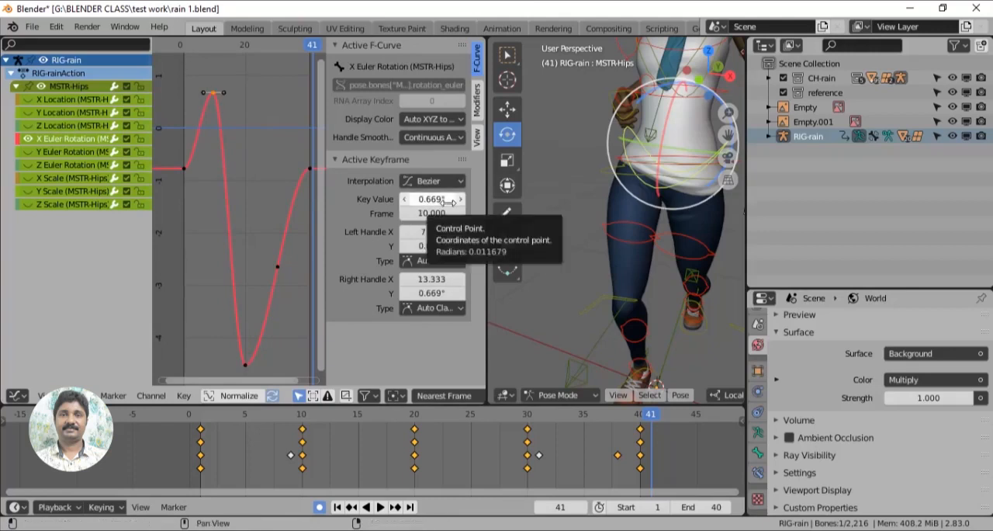
left_click(246, 364)
left_click(213, 93)
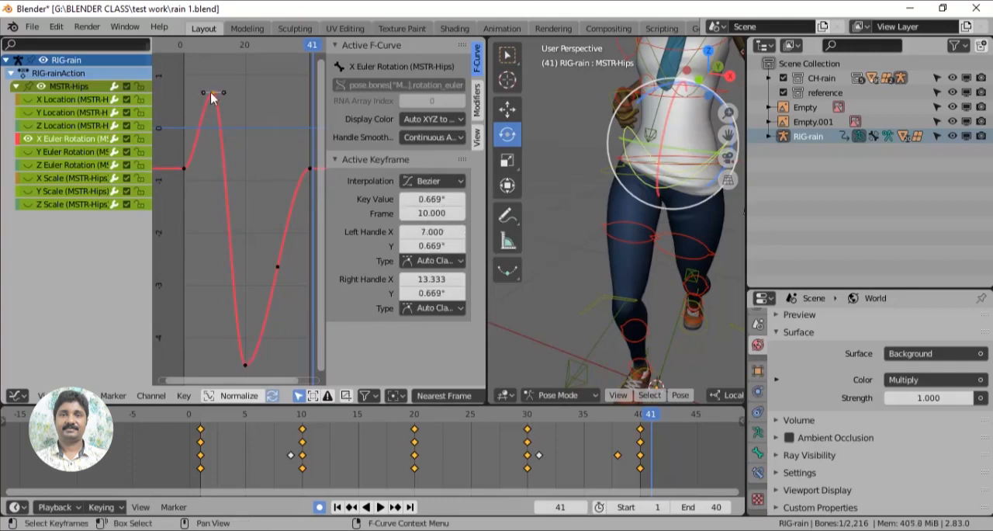
- Copy the frame 10 key's X rotation value and enter its negative, -0.669163°, as the frame 20 key's value
left_click(433, 199)
key("ctrl+c")
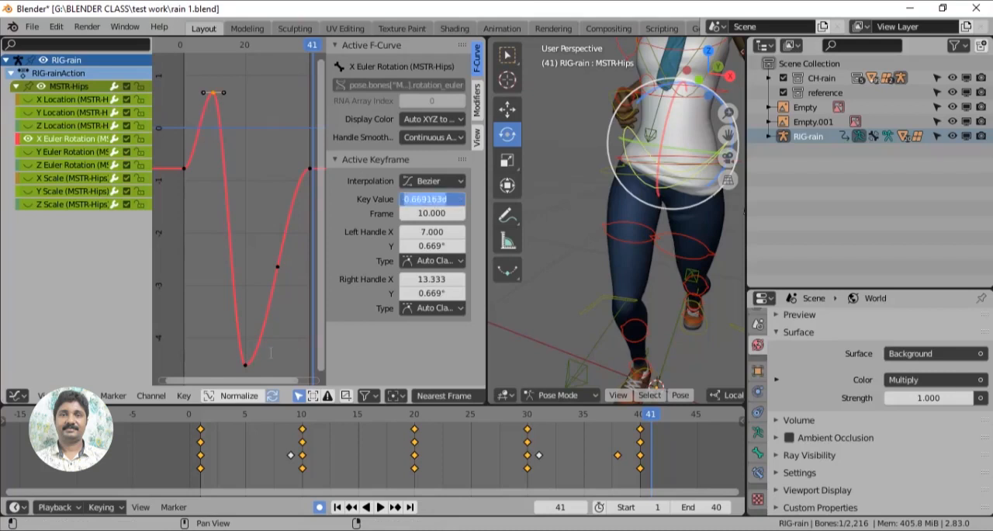
left_click(247, 364)
left_click(246, 366)
left_click(437, 201)
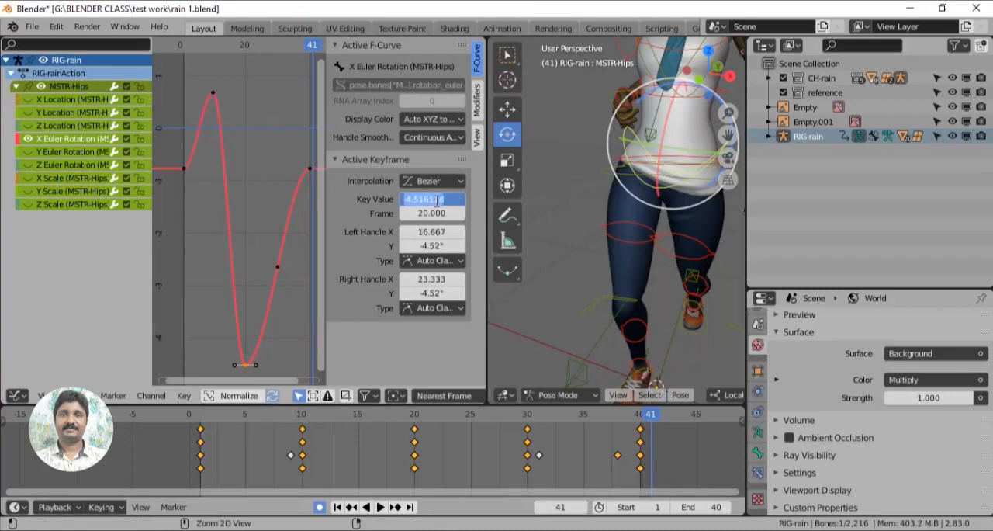
key("ctrl+v")
type("-")
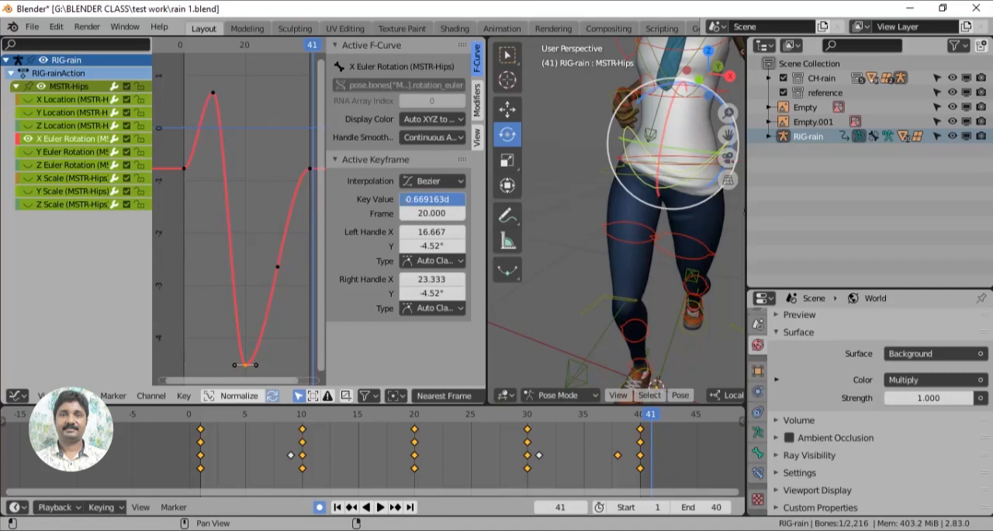
key("Return")
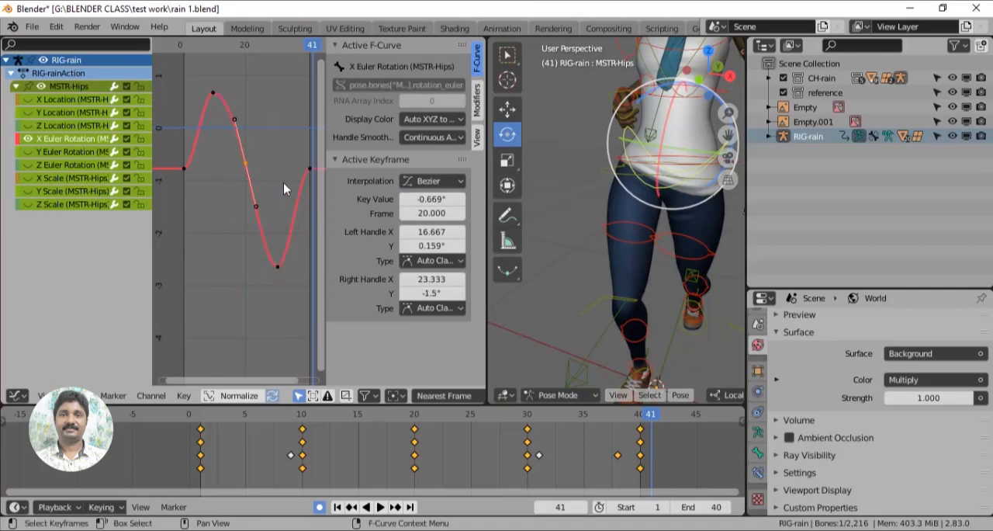
- Set the handle type of the X Euler Rotation curve's first and last keys to Vector and play back the cycle
left_click_drag(176, 158, 190, 177)
middle_click_drag(292, 158, 265, 171)
left_click_drag(265, 171, 294, 189, "shift")
key("v")
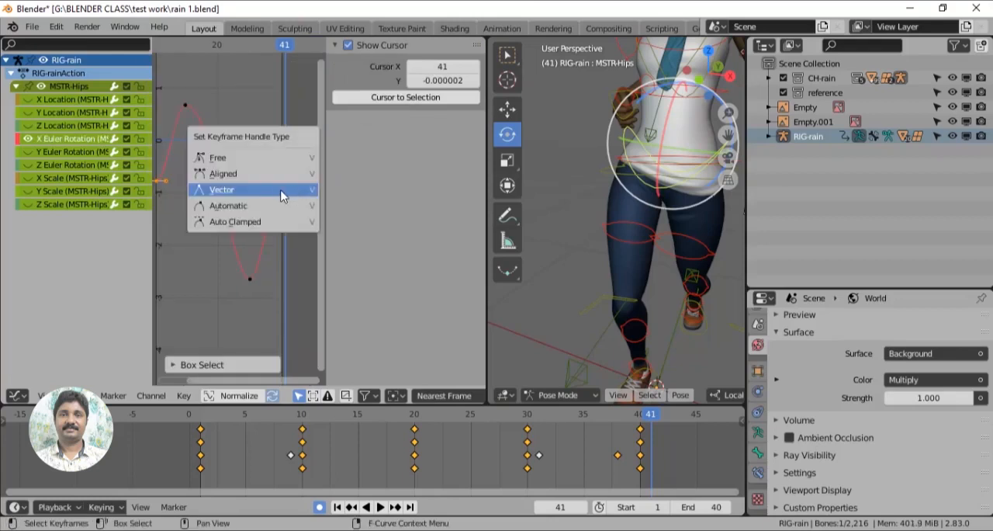
left_click(281, 191)
key("space")
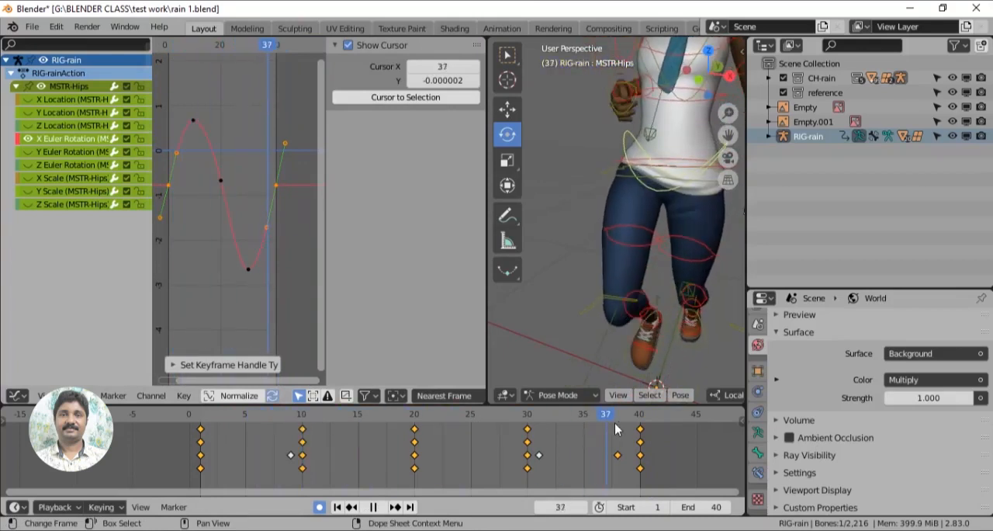
key("space")
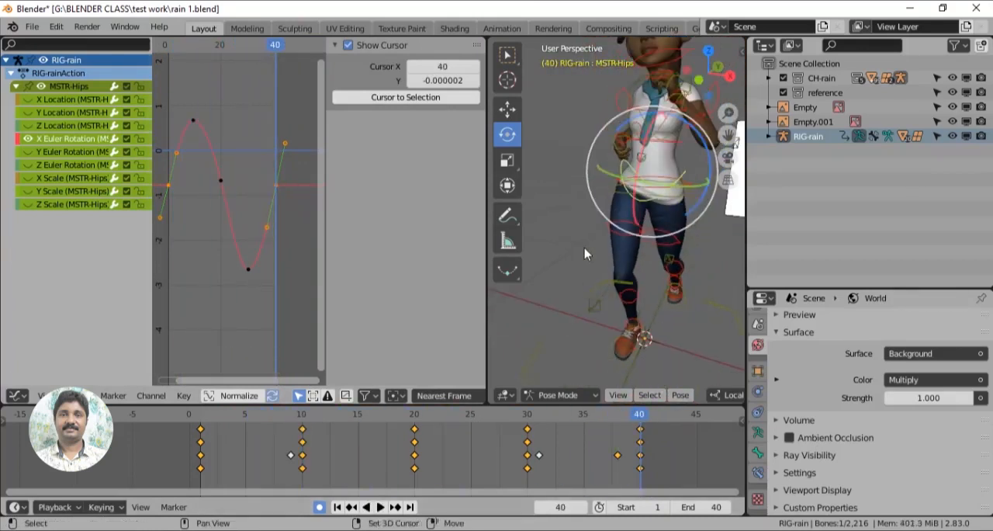
- Widen the 3D viewport, change the Graph Editor area into a Dope Sheet, and frame all the hips keys
middle_click_drag(585, 248, 547, 347, "shift")
scroll(547, 346, "up", 2)
middle_click_drag(583, 242, 562, 219)
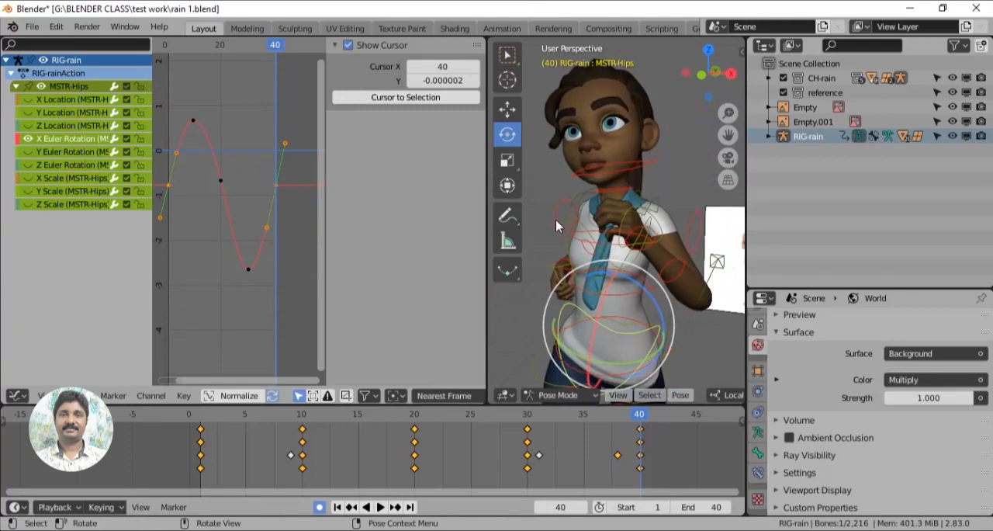
left_click_drag(487, 273, 370, 274)
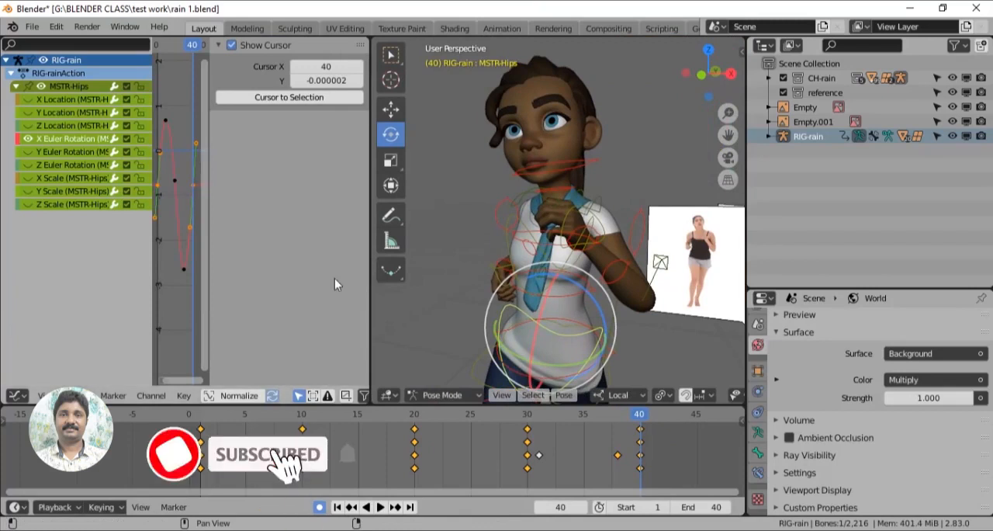
left_click(17, 395)
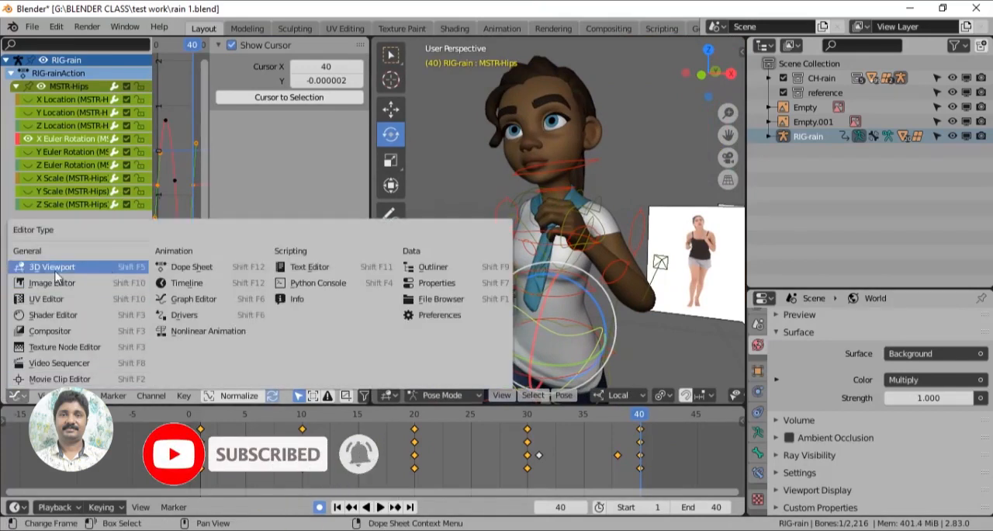
left_click(190, 266)
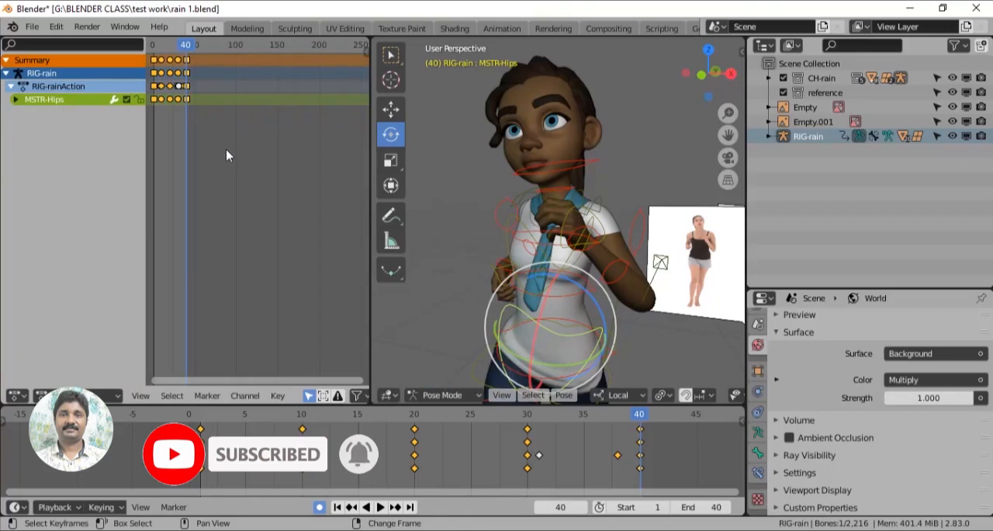
scroll(222, 152, "down", 3)
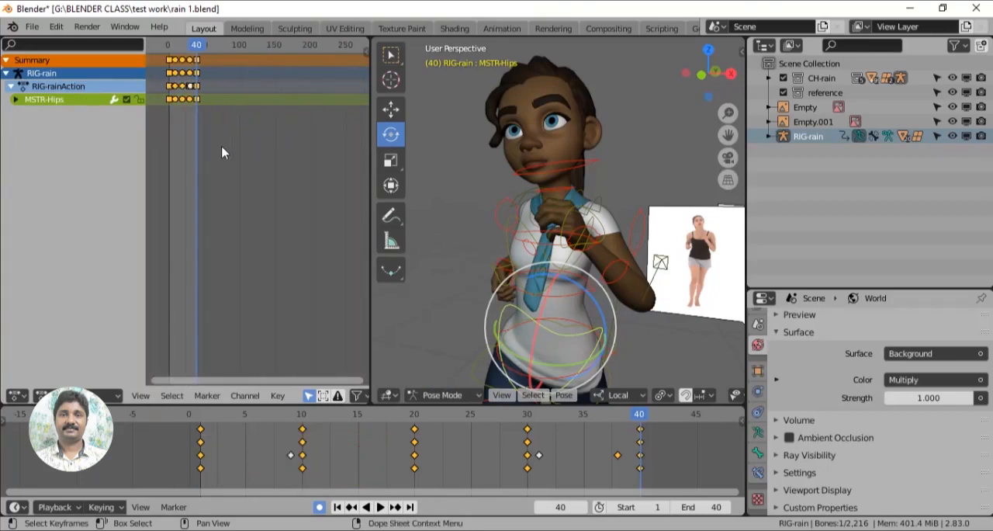
key("Home")
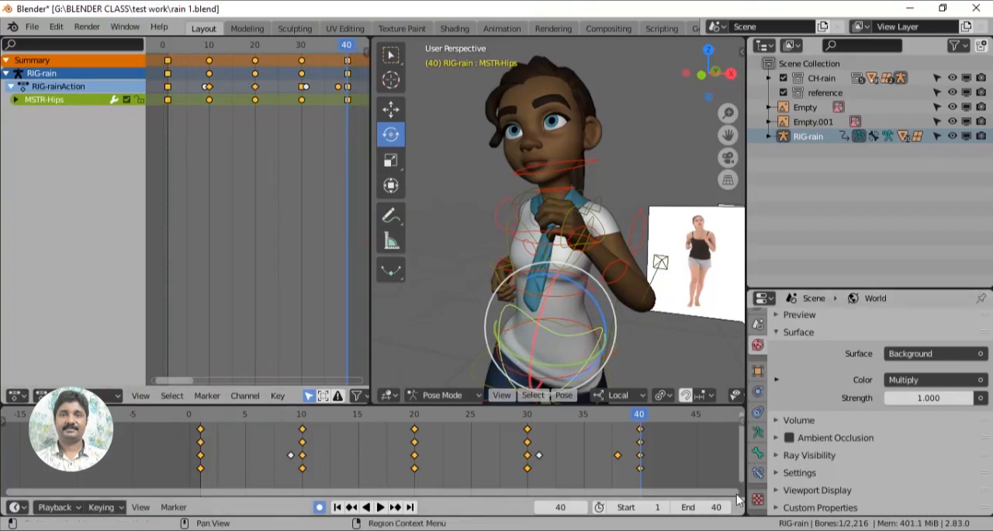
- Select every bone in the rig's "all control" selection set and frame all their keys in the Dope Sheet
left_click(758, 433)
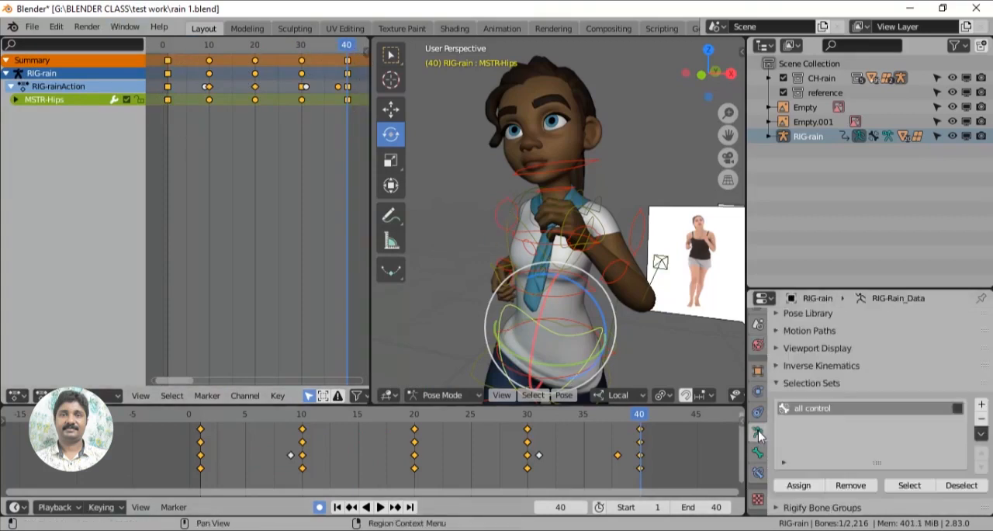
left_click(909, 485)
key("Home")
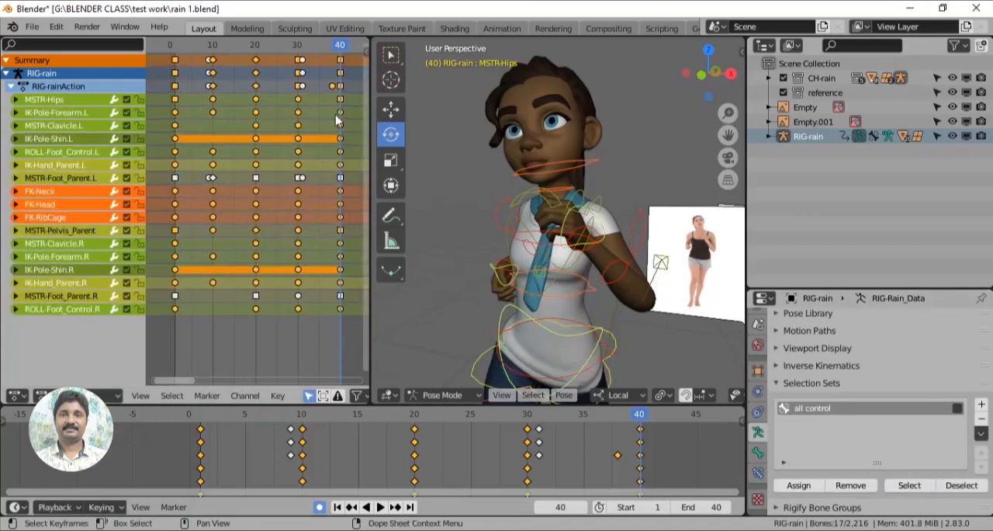
- Select all the controls' keys and scale them in time from frame 1 so the cycle ends at about frame 30
key("b")
left_click_drag(353, 83, 167, 341)
key("space")
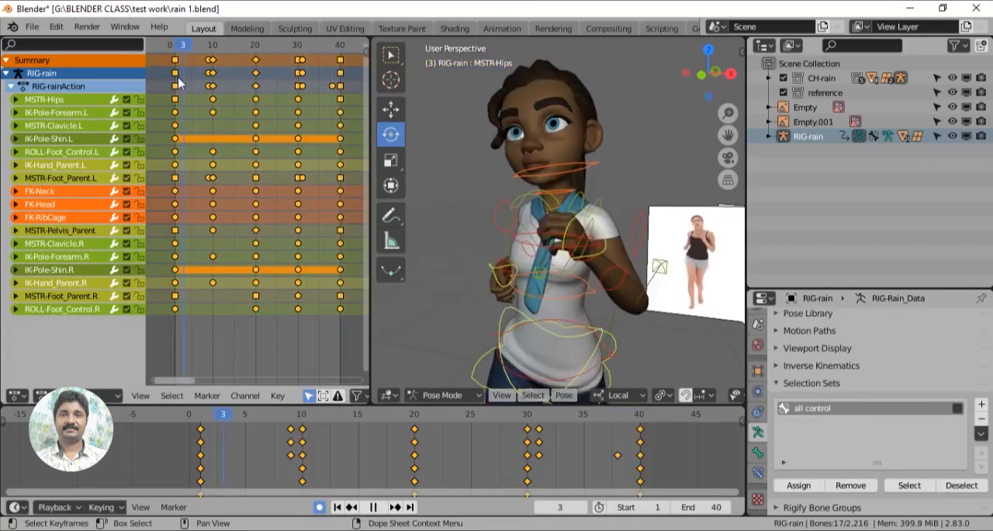
key("space")
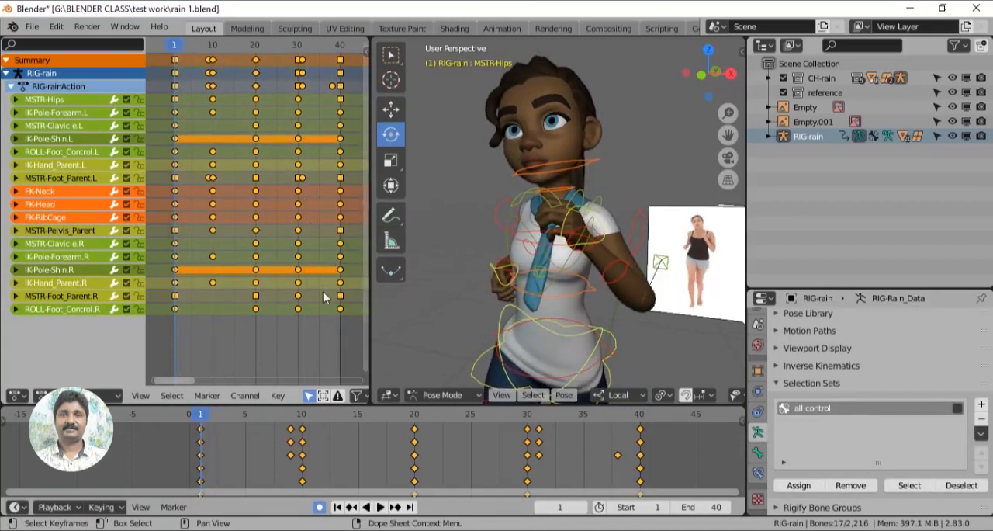
key("s")
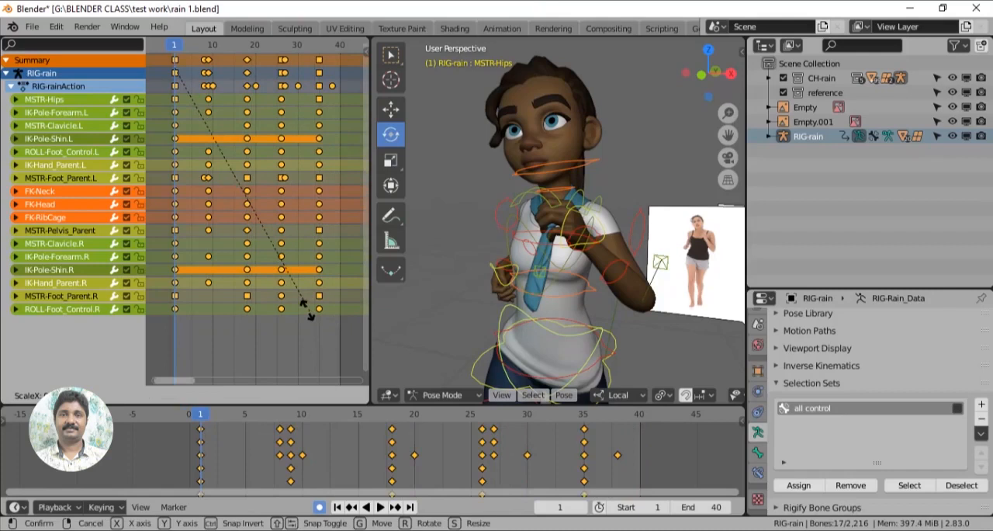
left_click(292, 308)
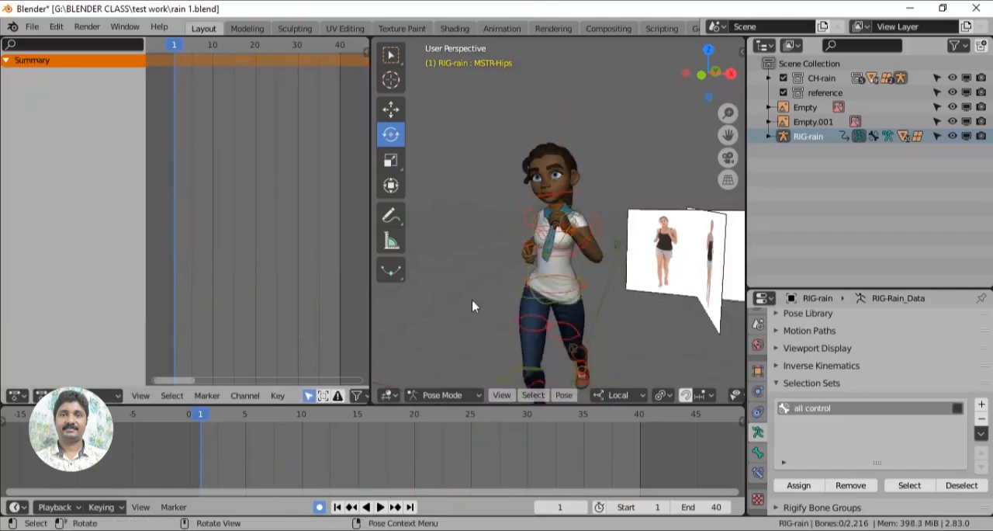
- Play back the shortened cycle, go to frame 30, and set the scene's end frame to 29
scroll(472, 305, "down", 3)
key("space")
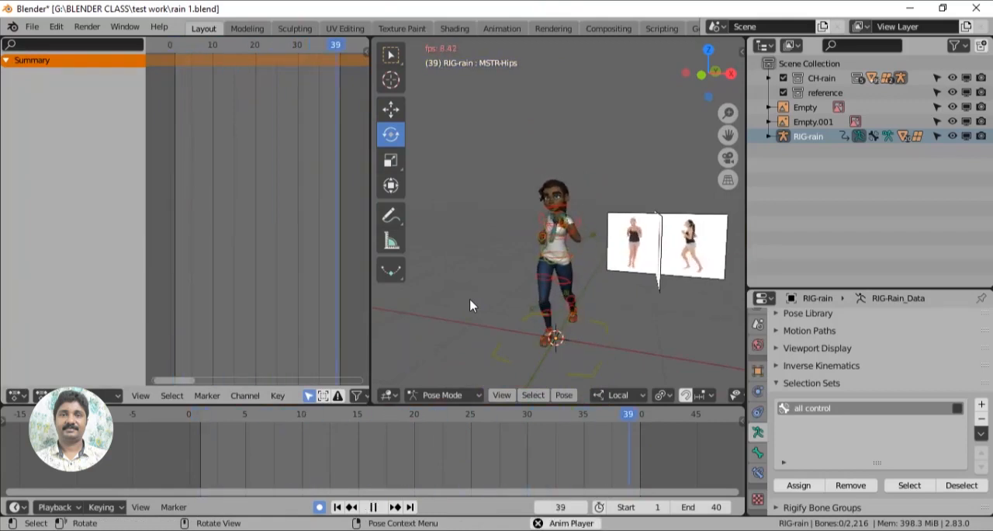
key("space")
left_click_drag(536, 416, 531, 414)
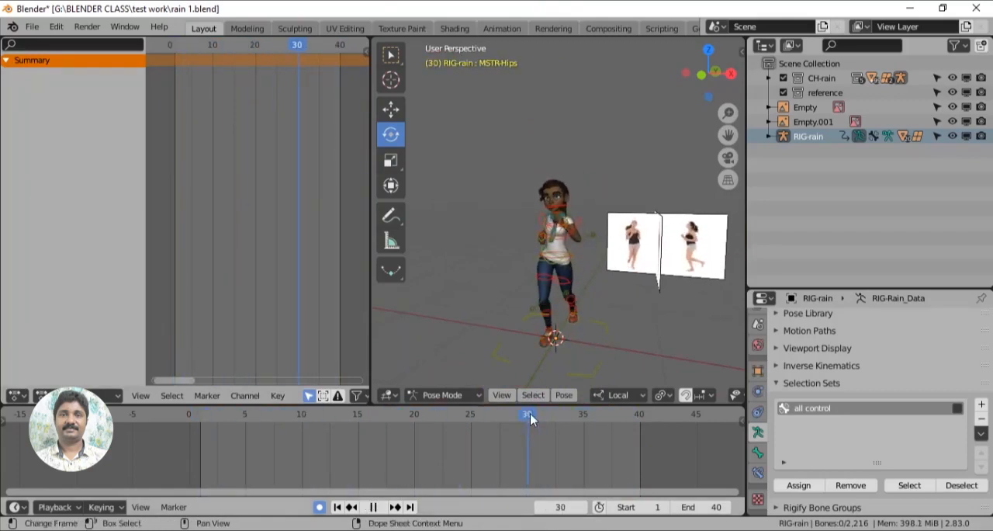
left_click(701, 506)
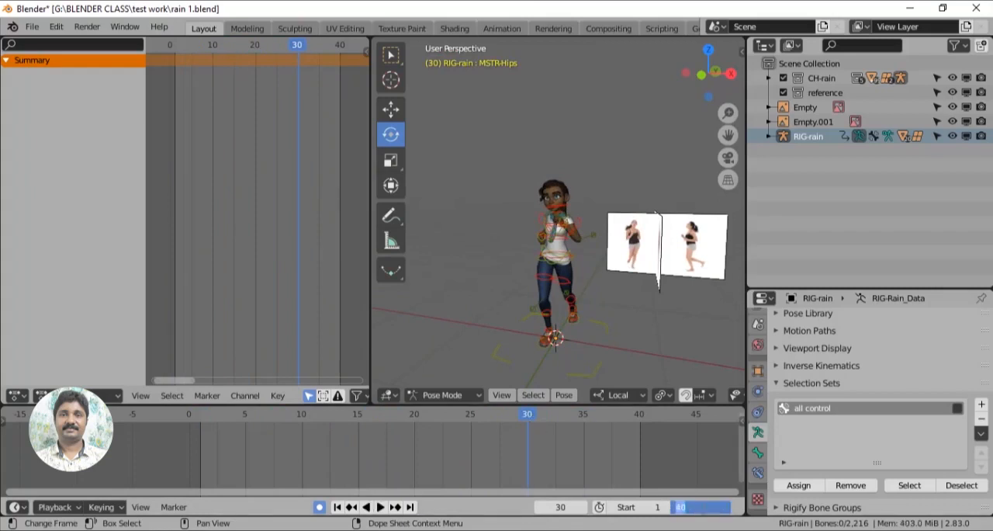
key("Return")
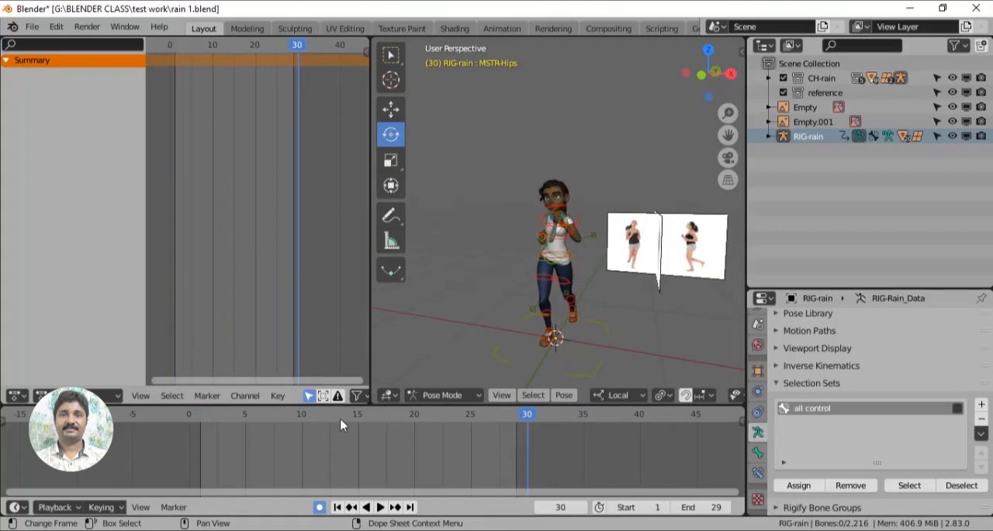
- Play back the frame 1 to 29 loop, and check the character's pose at frames 4 and 30
key("space")
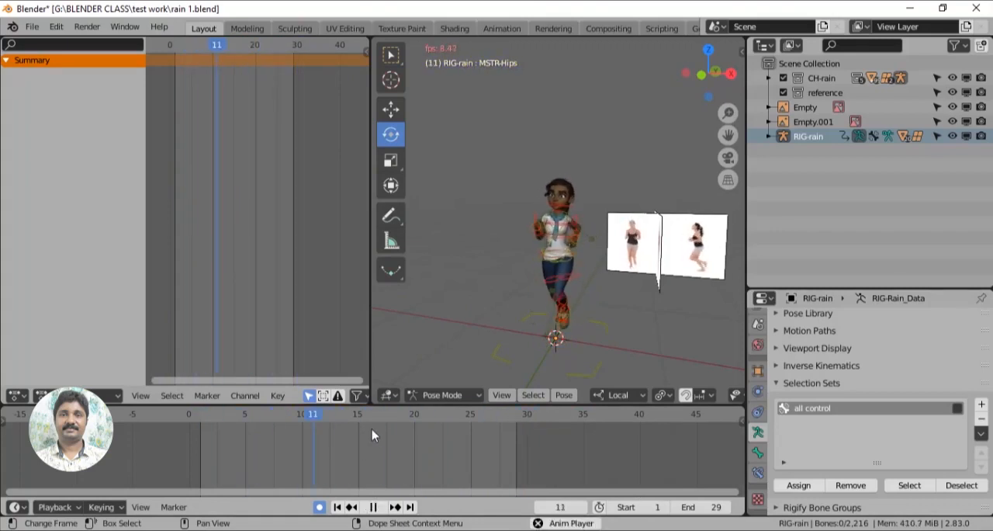
key("space")
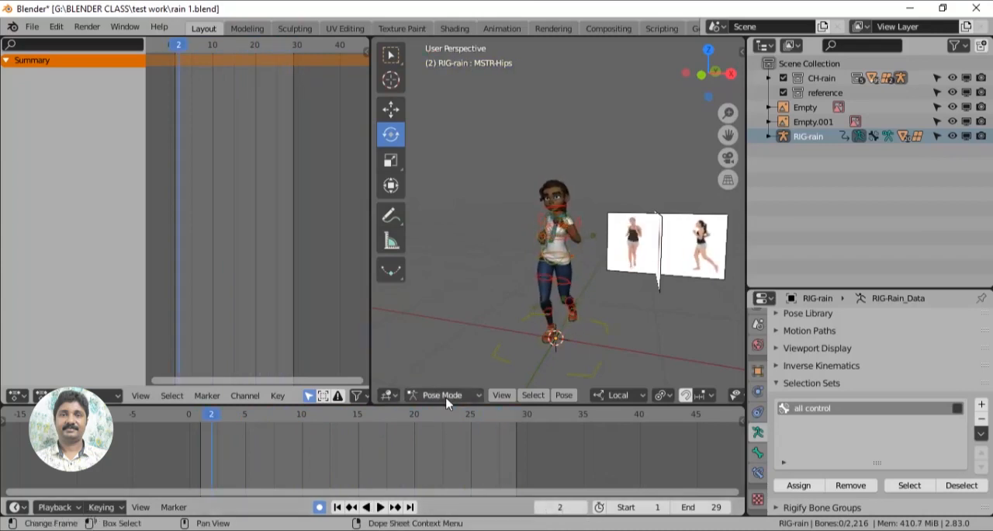
left_click(233, 423)
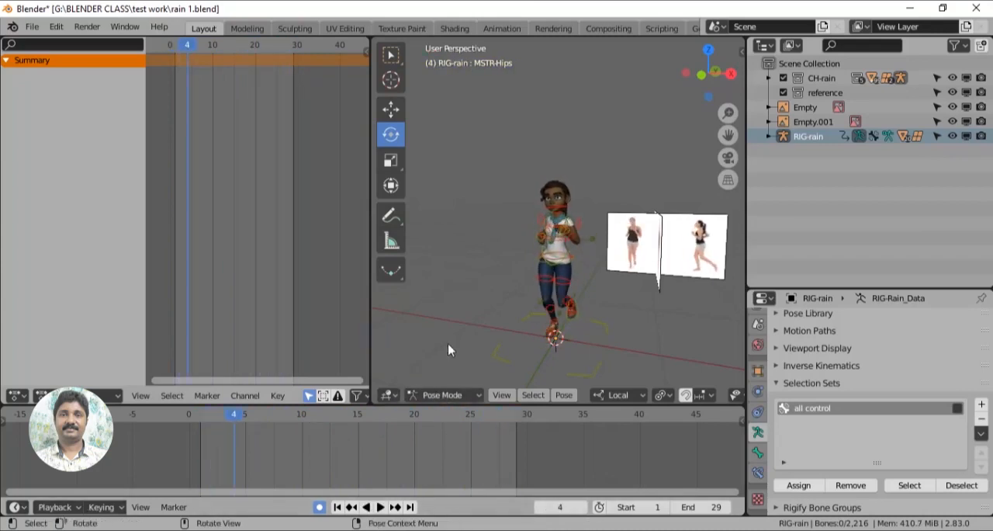
key("ctrl")
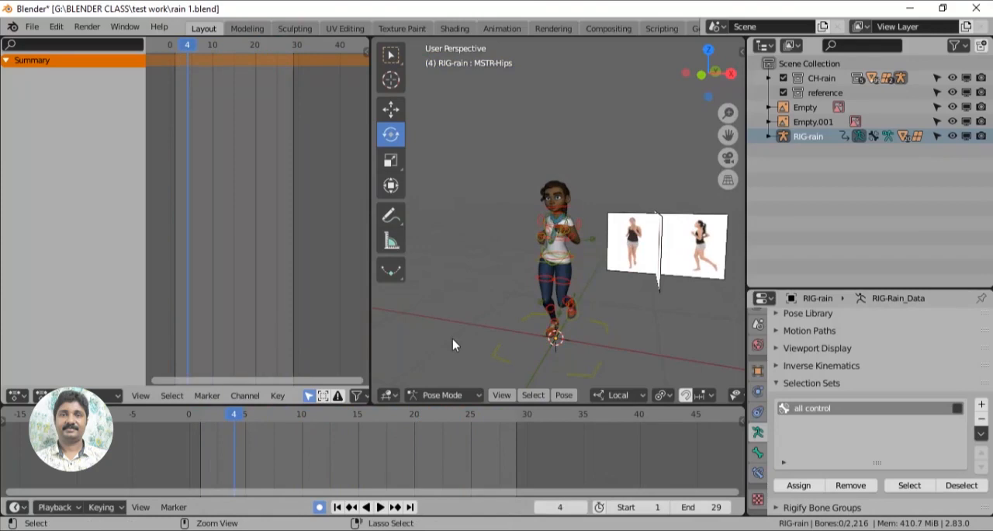
key("Up")
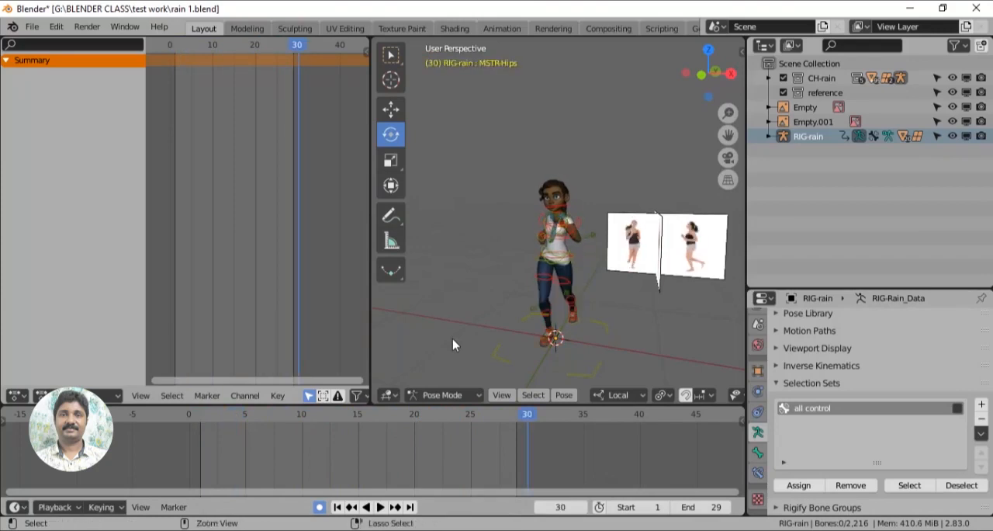
- Undo the key retiming and scene end change to restore the original 40-frame cycle
key("ctrl+z")
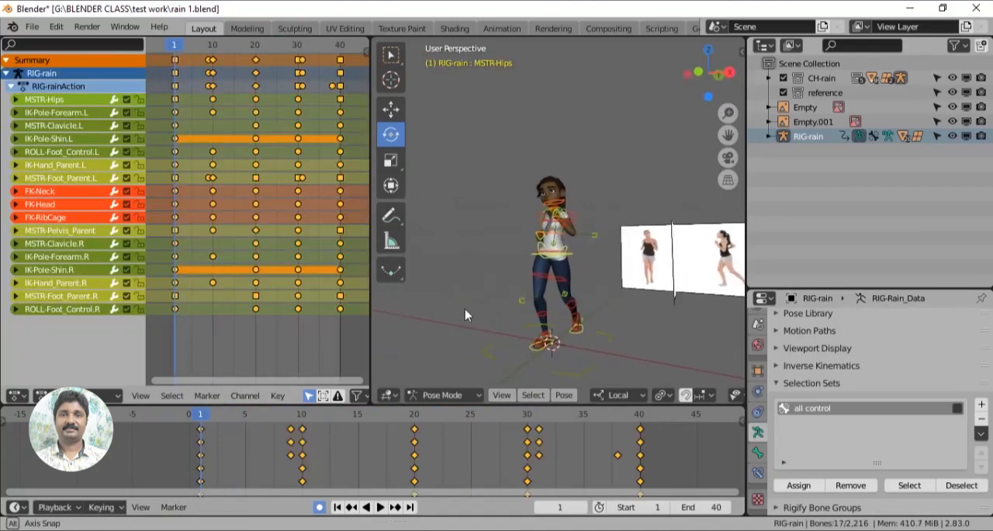
middle_click_drag(482, 326, 463, 289)
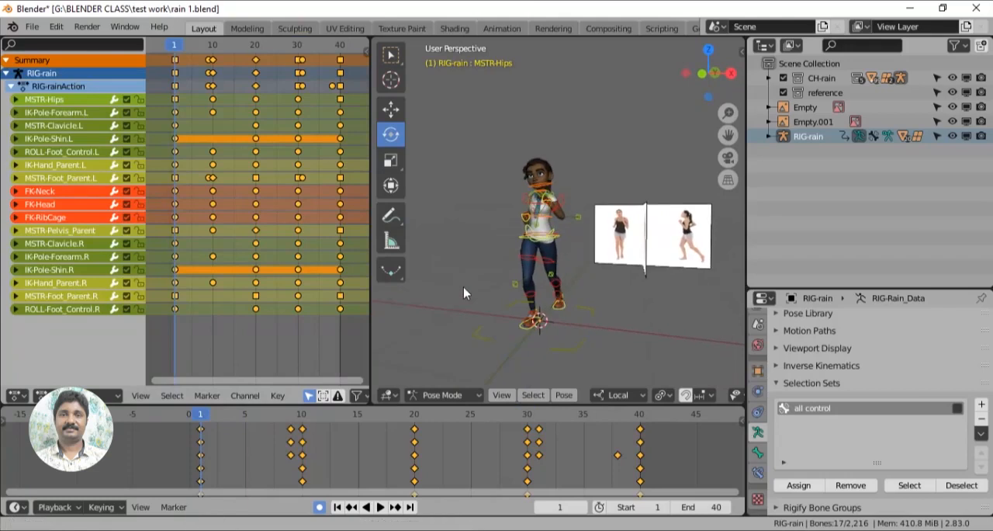
- Join the Dope Sheet area into the 3D viewport so the viewport fills the space, and frame the full character beside the references
right_click(370, 333)
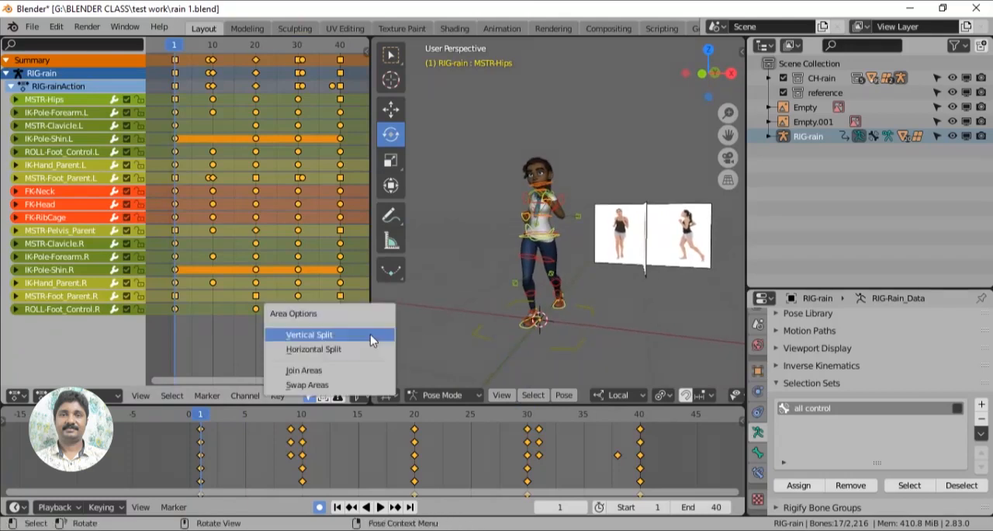
left_click(358, 372)
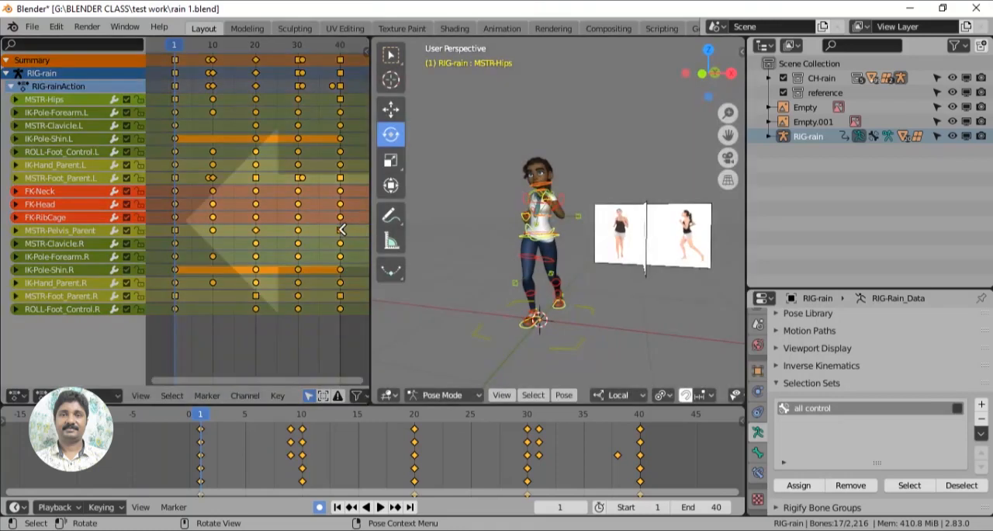
left_click(343, 230)
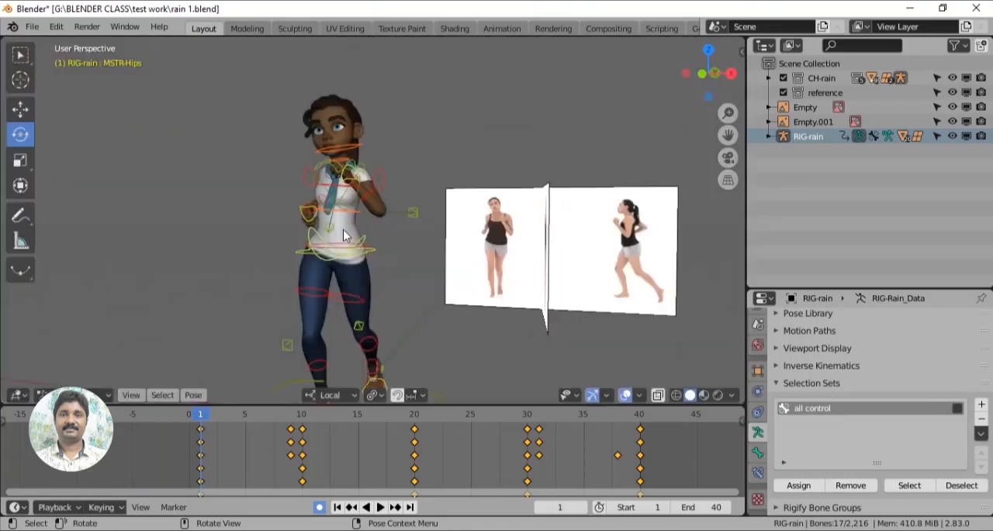
mouse_move(419, 308)
middle_mouse_down()
mouse_move(430, 209)
mouse_move(391, 295)
mouse_move(413, 299)
middle_mouse_up()
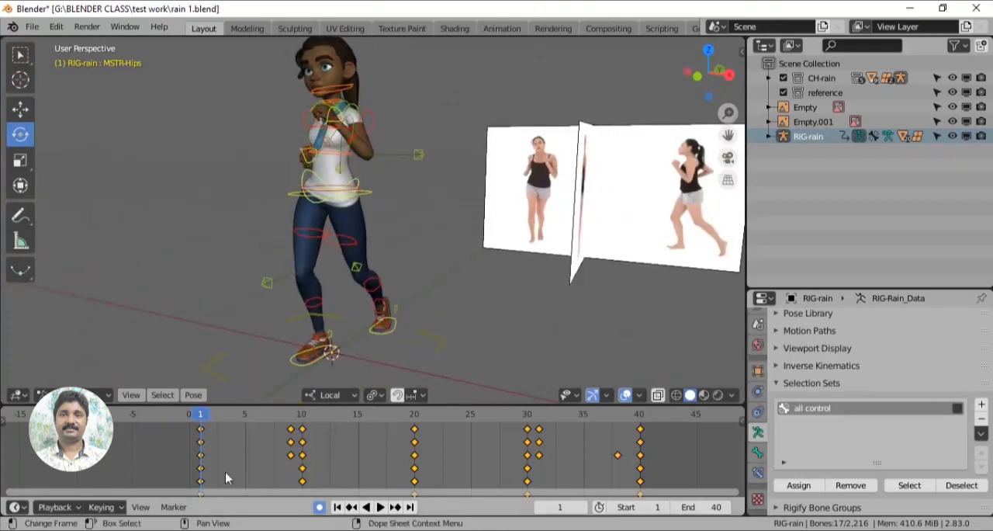
- Play back the frame 1 to 40 loop and scrub through it, checking the character's pose against the references around frames 35 to 38
key("space")
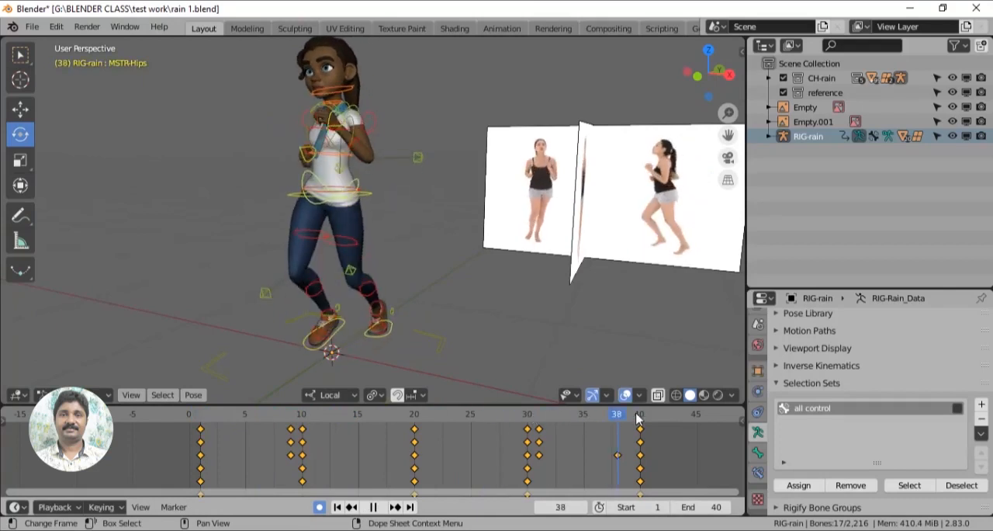
left_click_drag(555, 437, 241, 454)
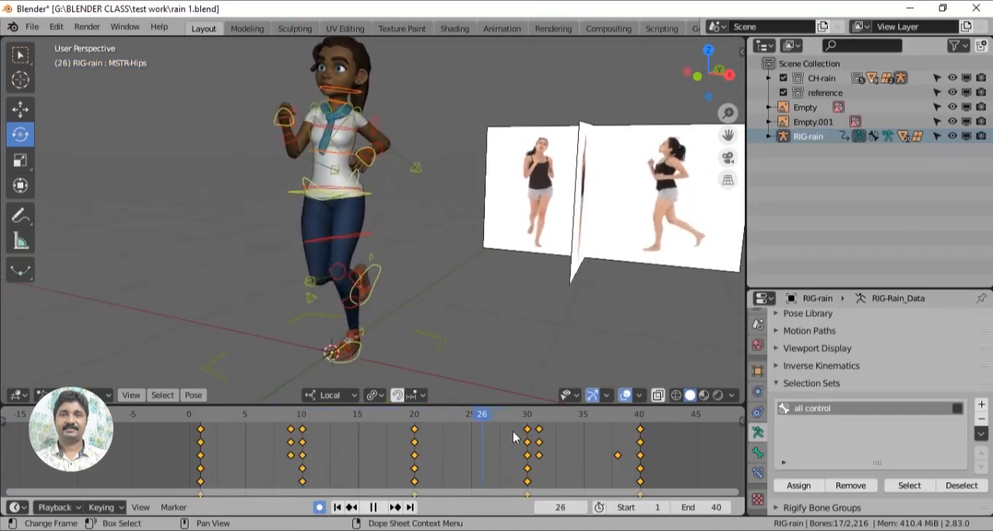
key("space")
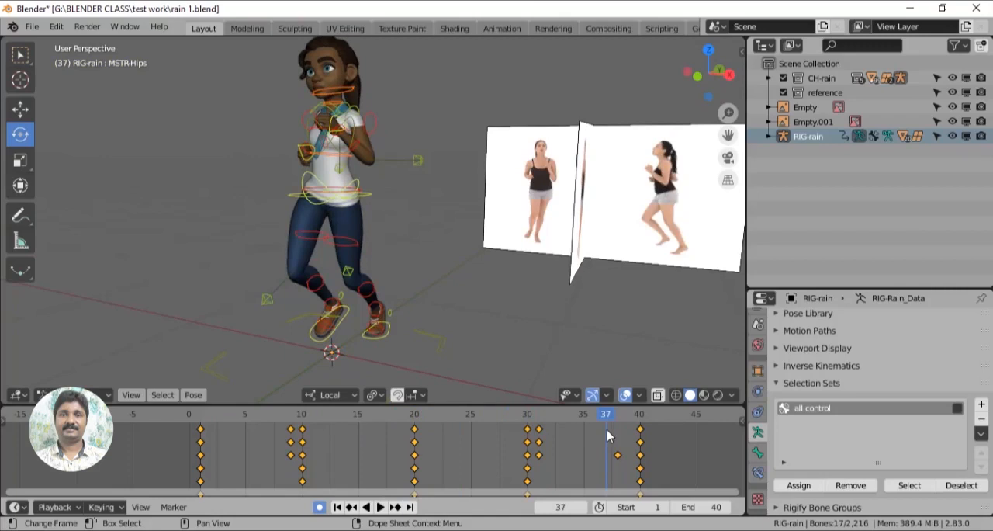
key("space")
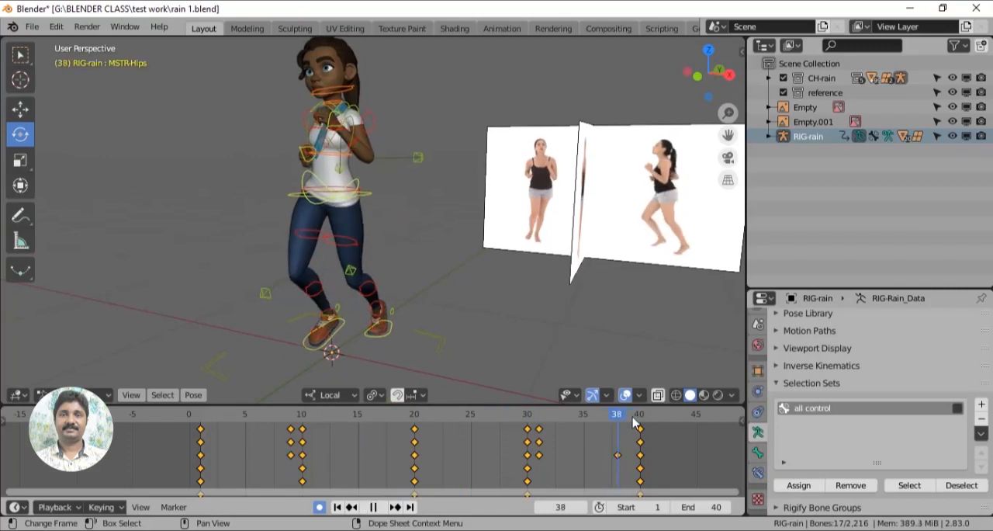
left_click_drag(634, 418, 590, 468)
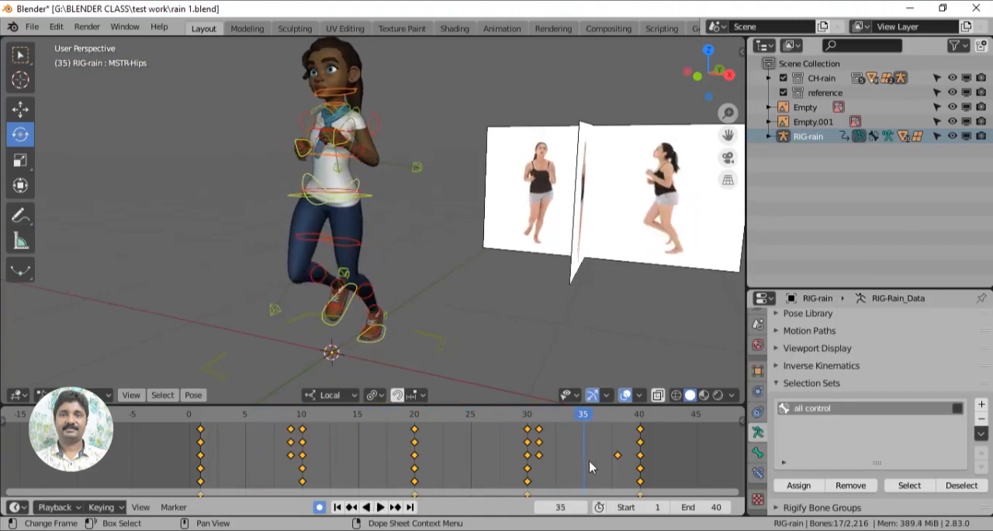